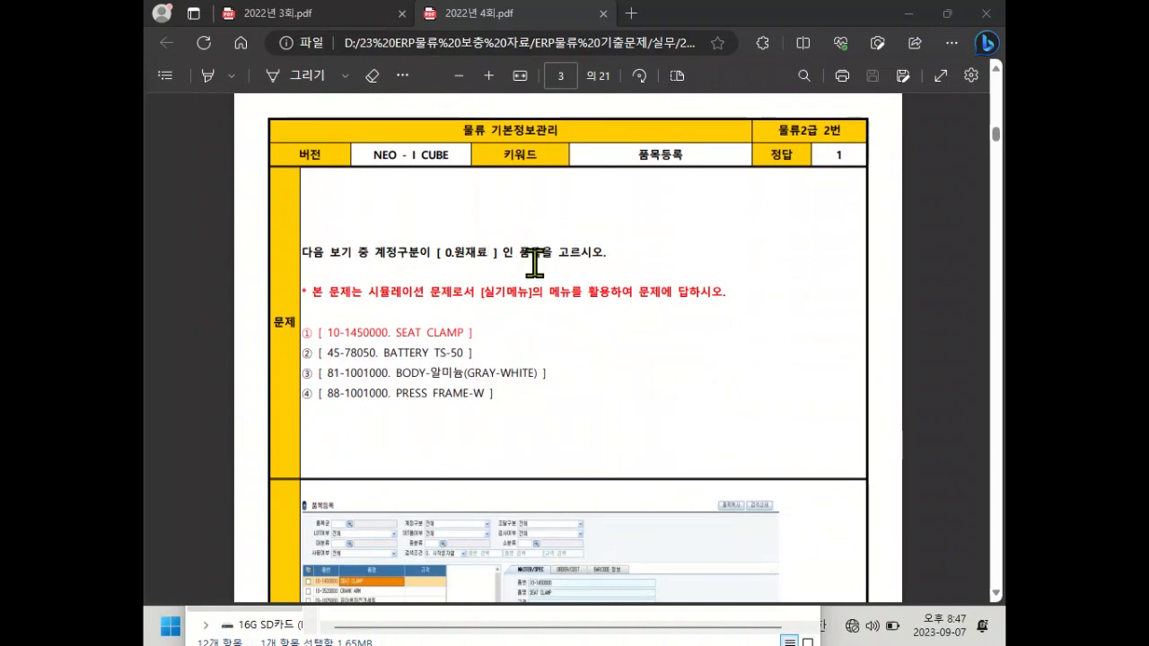
# Read question 2 in the PDF, switch to iCUBE 핵심ERP and open 품목등록 from the 기초정보관리 section of 시스템관리.
pyautogui.scroll(-1, 543, 284)
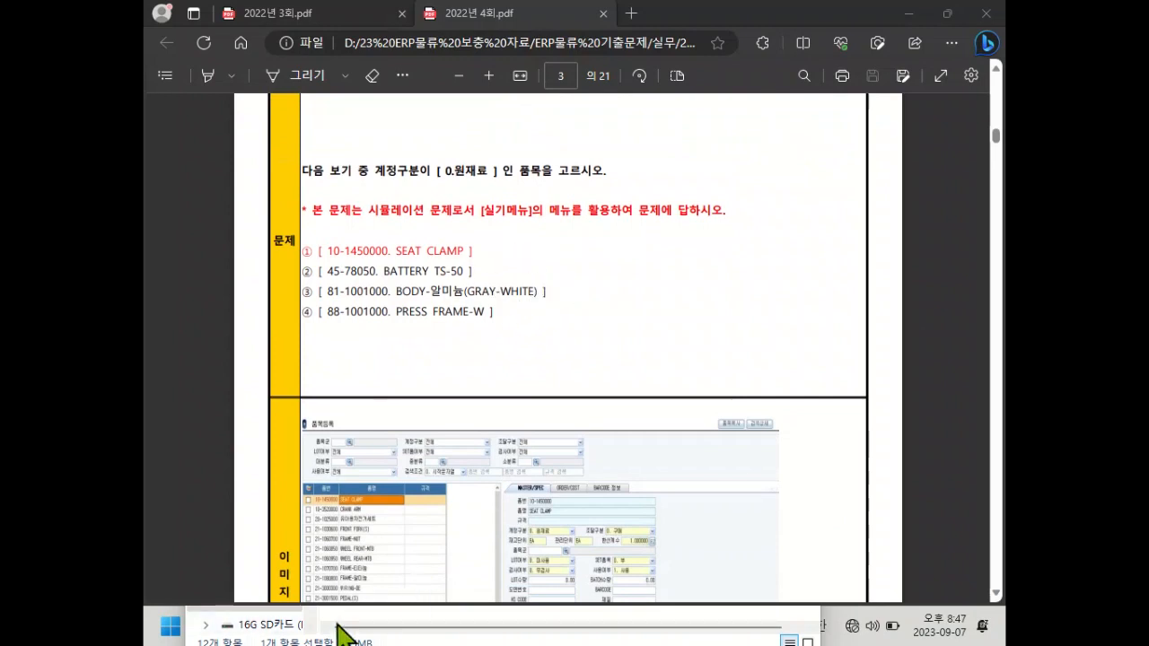
pyautogui.press('super')
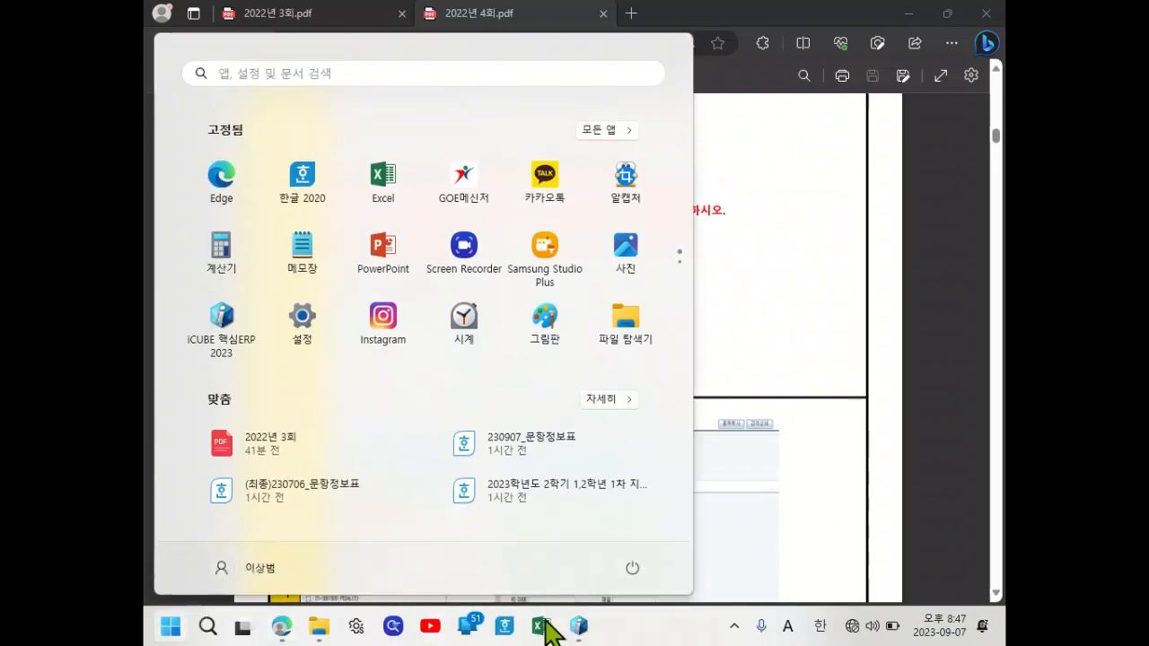
pyautogui.click(577, 628)
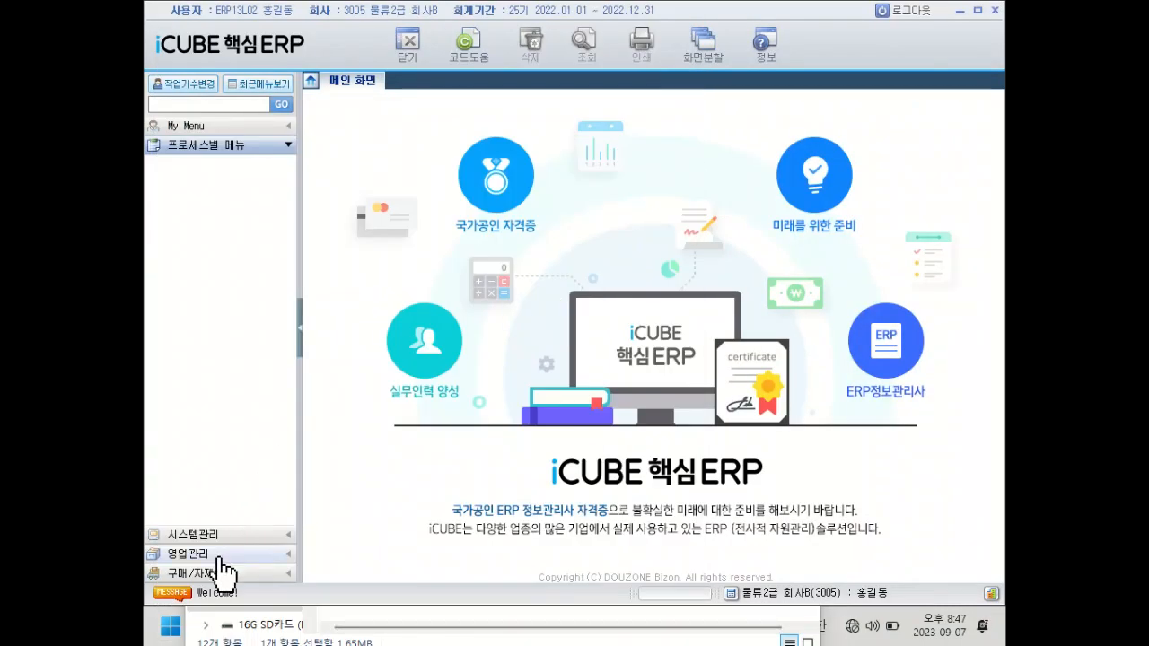
pyautogui.click(212, 530)
pyautogui.click(220, 180)
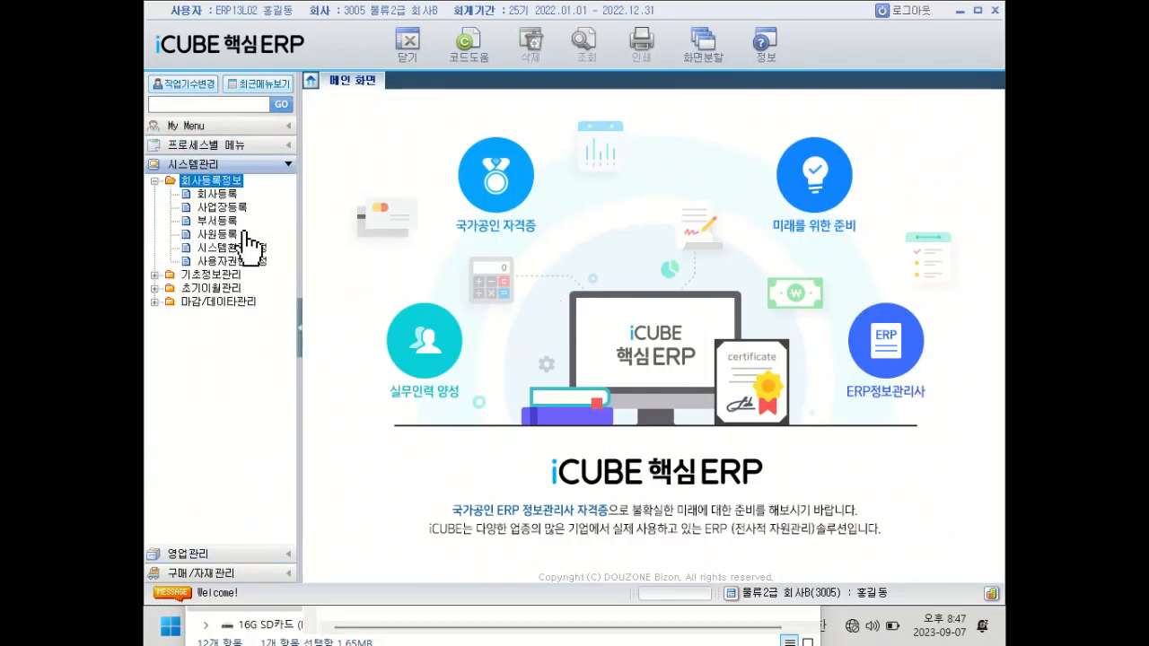
pyautogui.click(229, 275)
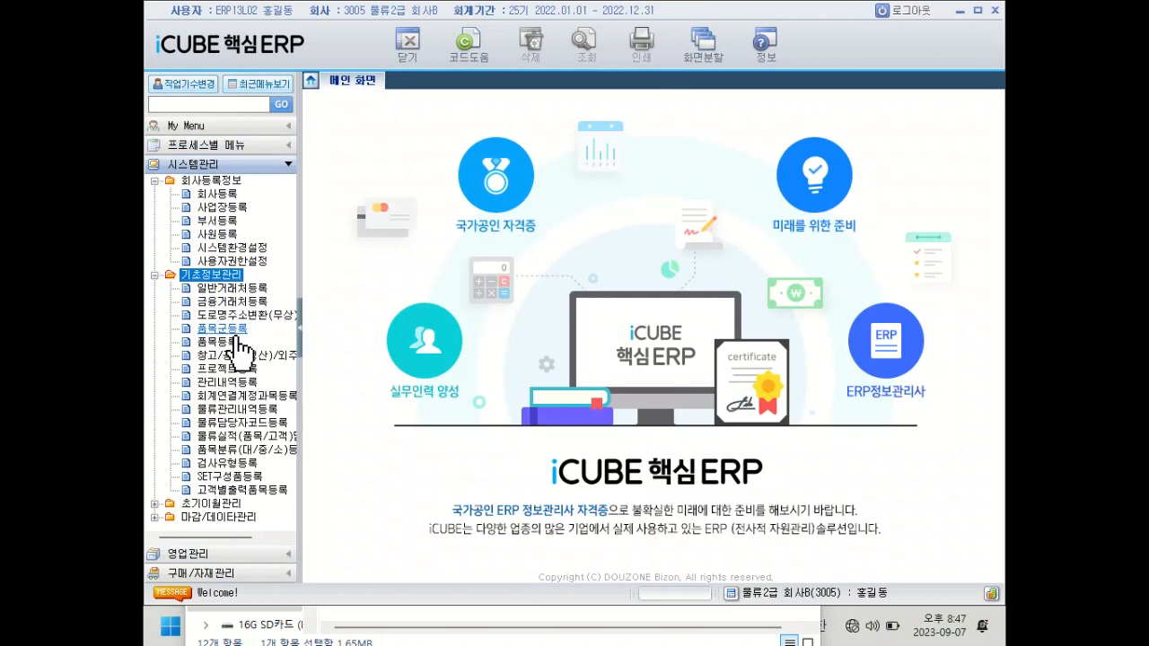
pyautogui.click(235, 342)
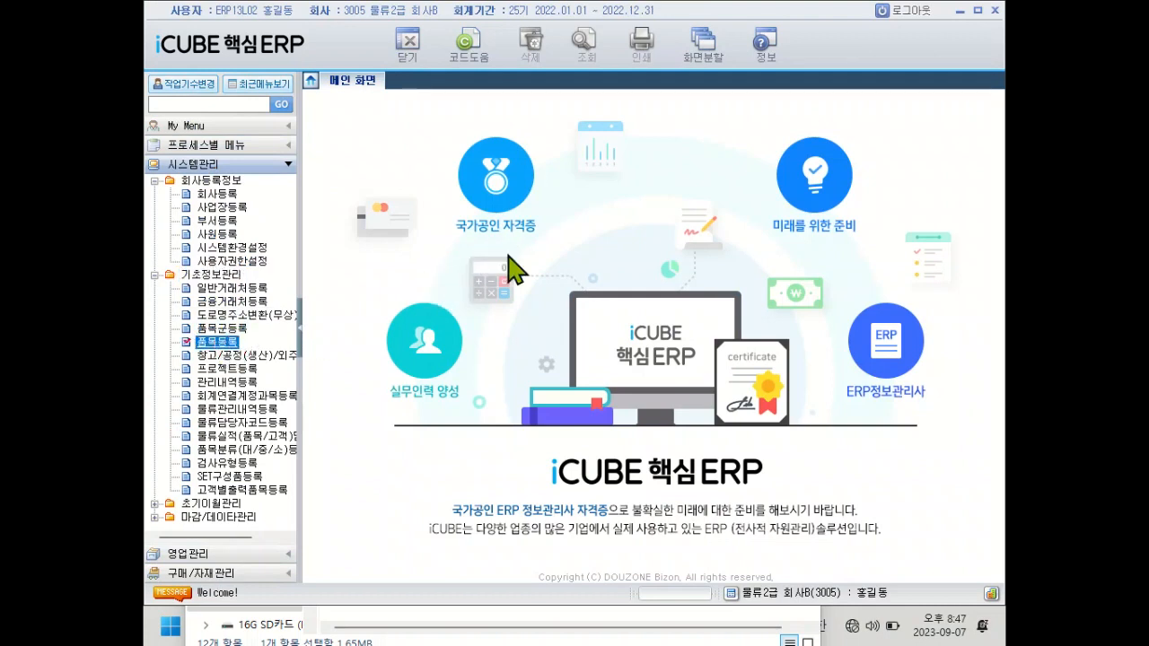
# Retrieve all registered items without filters and inspect the 계정구분 of item 88-1001000 PRESS FRAME-W.
pyautogui.click(584, 45)
pyautogui.click(704, 314)
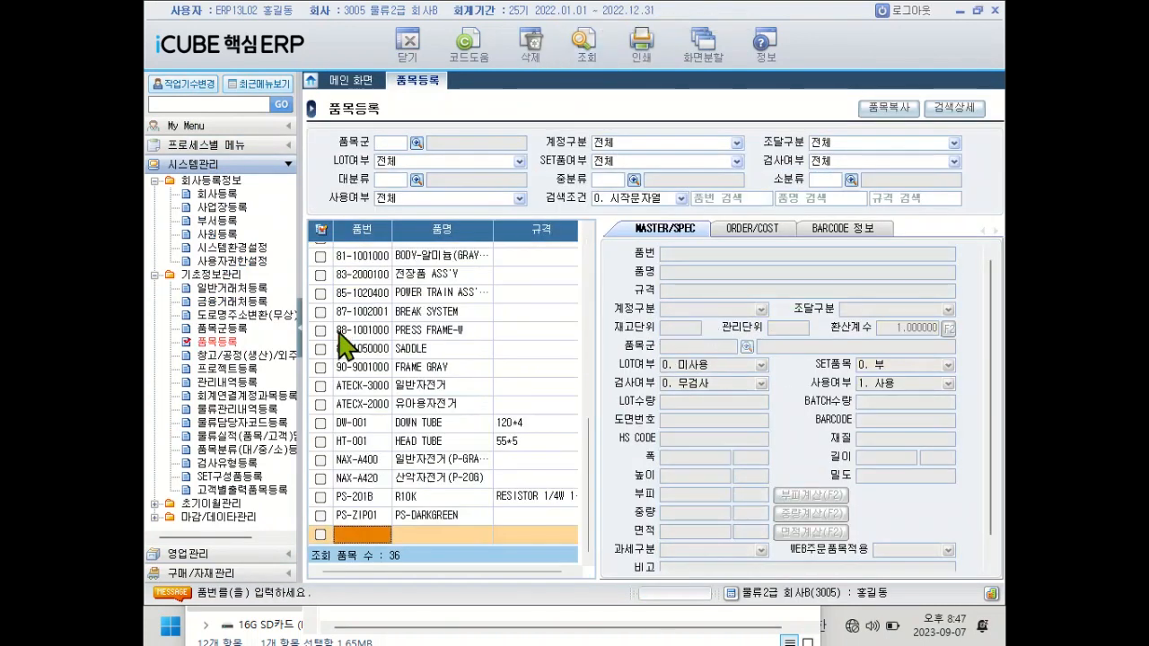
pyautogui.click(342, 330)
pyautogui.click(750, 313)
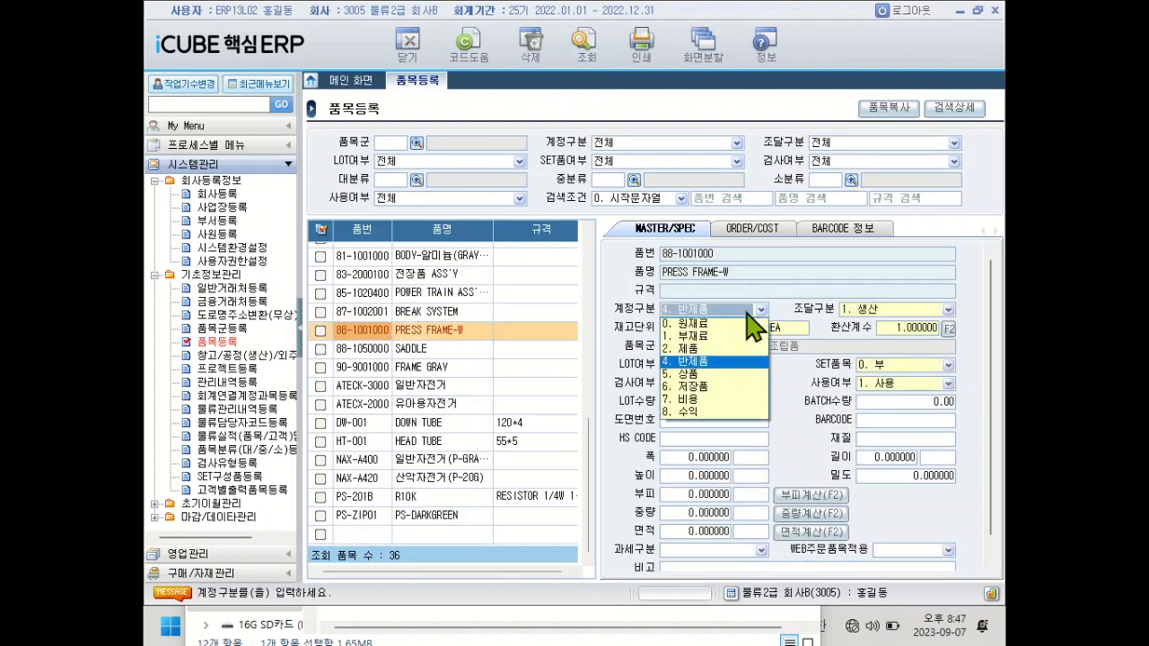
pyautogui.click(748, 312)
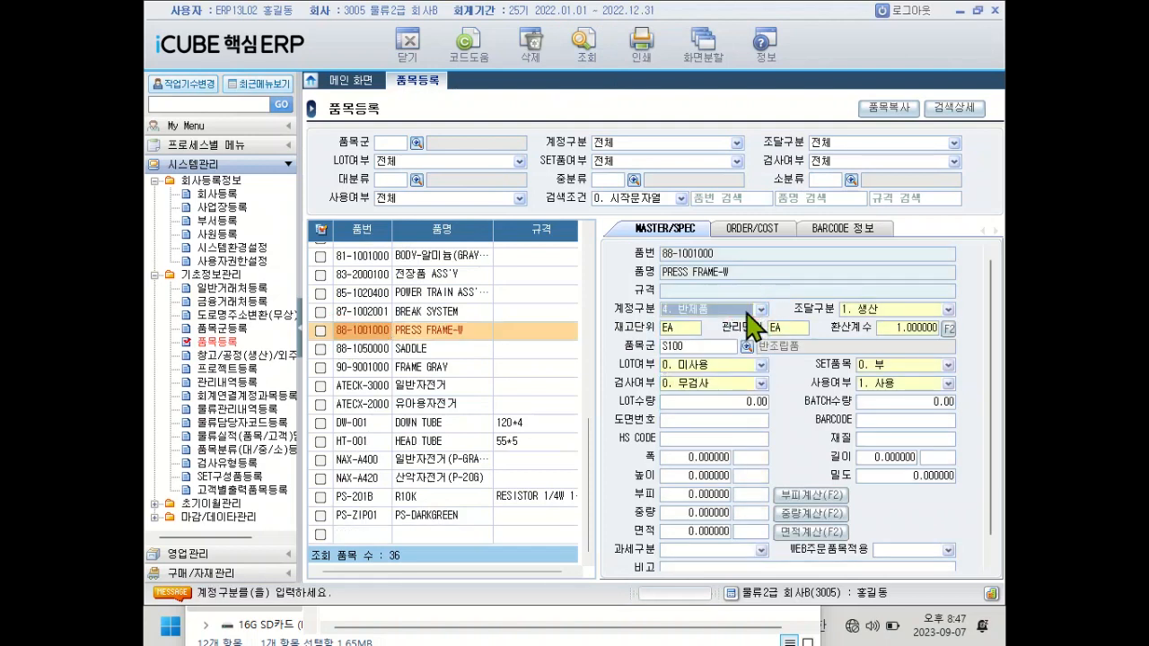
pyautogui.click(441, 386)
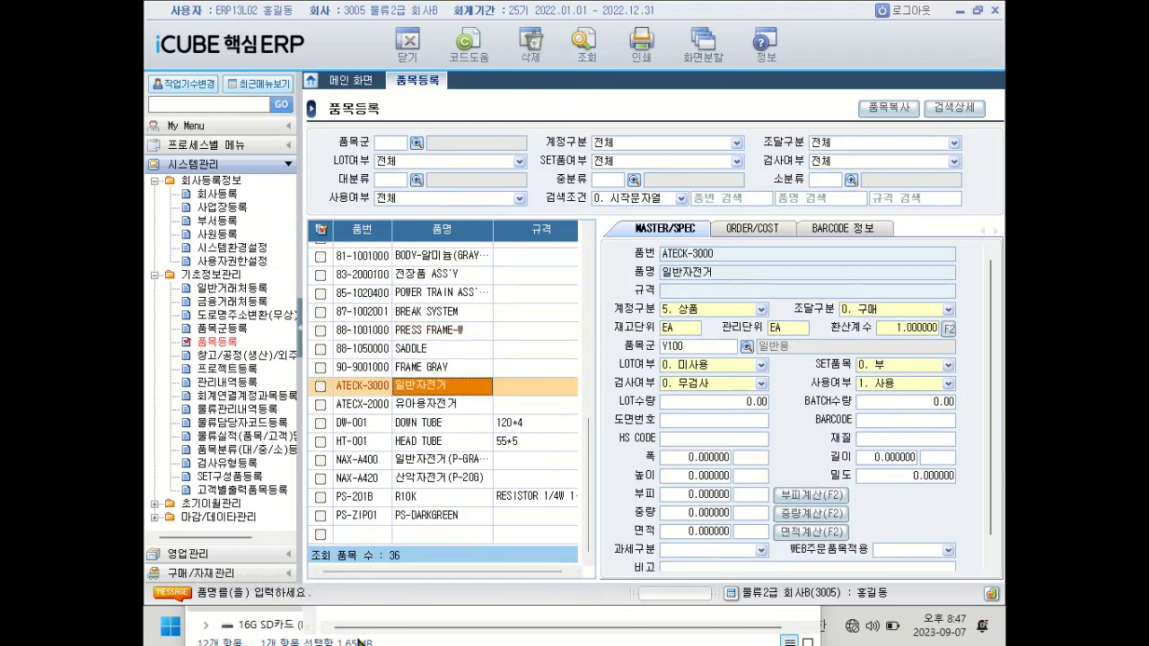
# Switch to 2022년 4회.pdf in Edge and review question 2's answer choices, reference image and solution.
pyautogui.press('super')
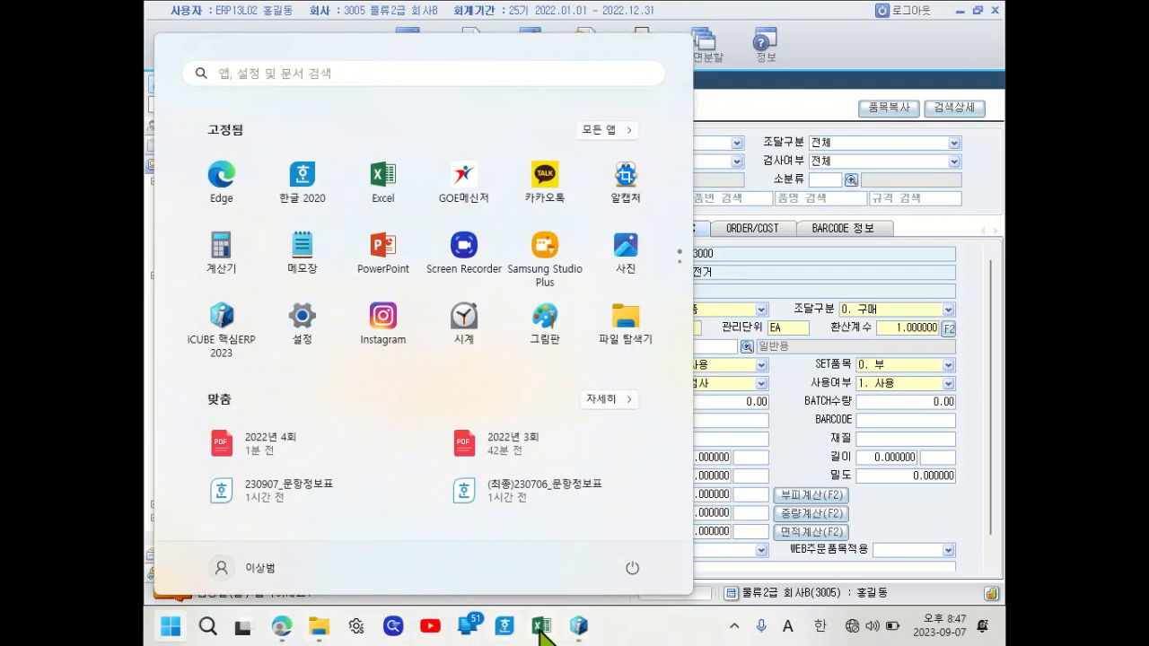
pyautogui.click(582, 633)
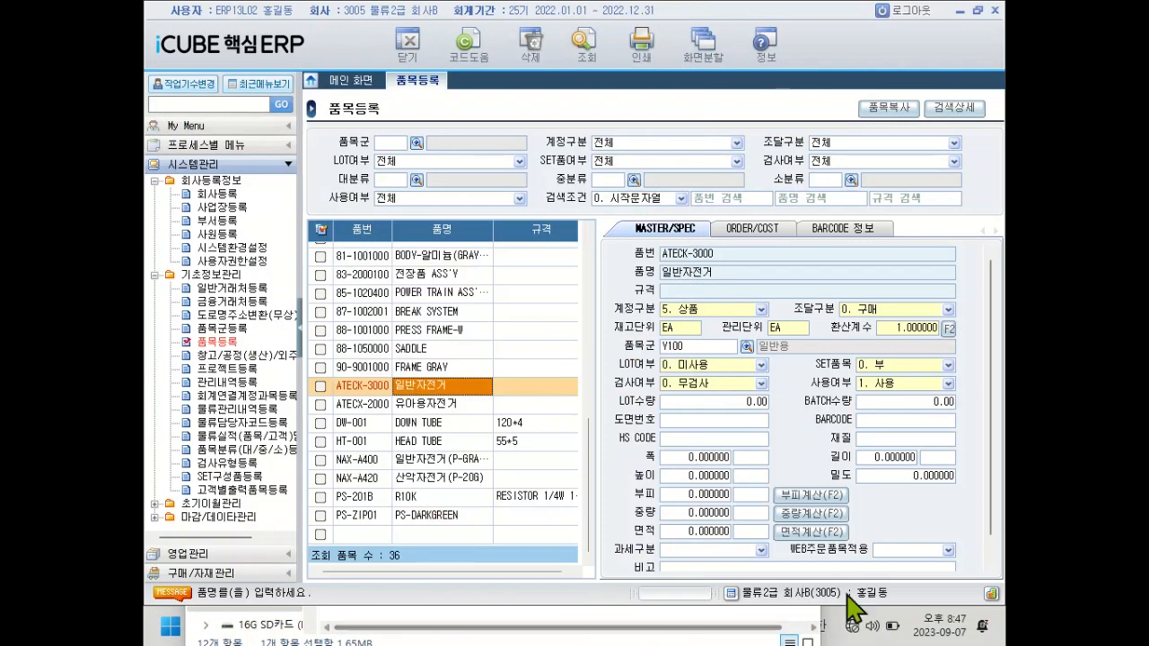
pyautogui.click(698, 620)
pyautogui.click(800, 67)
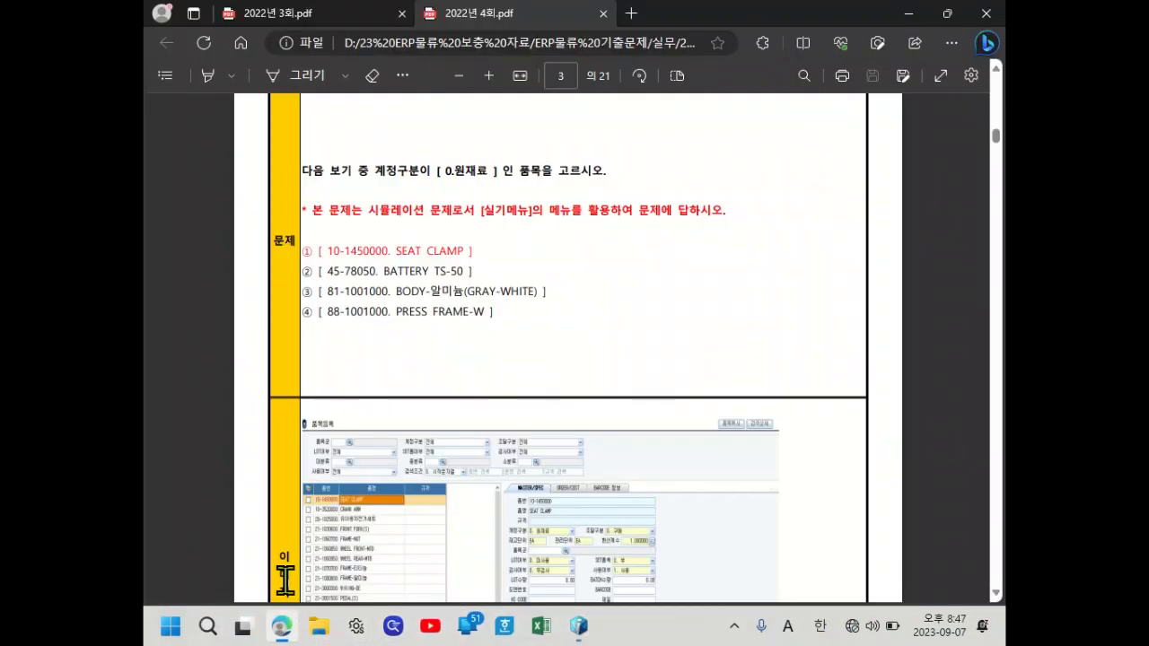
pyautogui.click(282, 625)
pyautogui.scroll(-2, 503, 377)
pyautogui.scroll(-6, 492, 372)
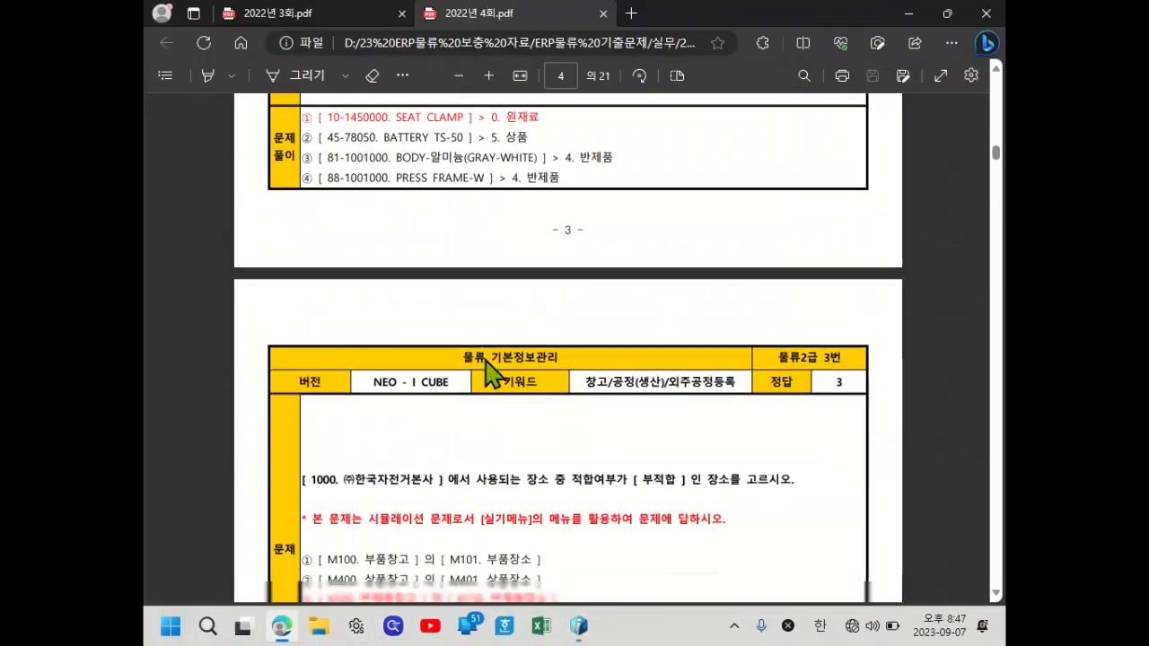
pyautogui.scroll(4, 492, 373)
pyautogui.scroll(5, 492, 373)
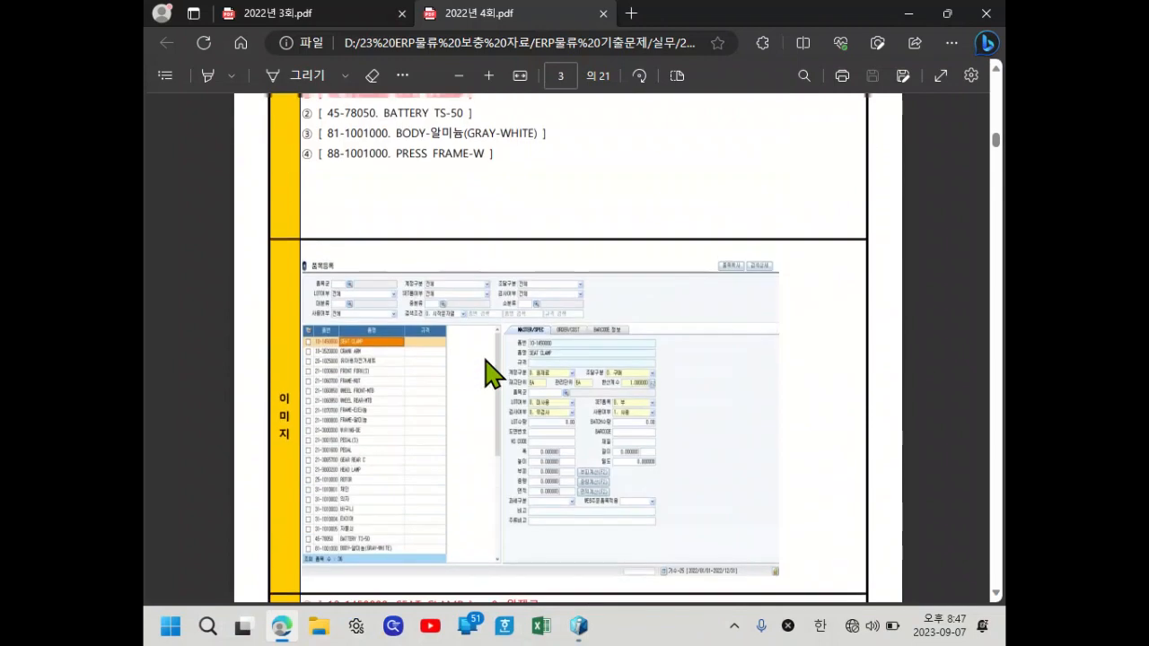
pyautogui.scroll(-3, 486, 363)
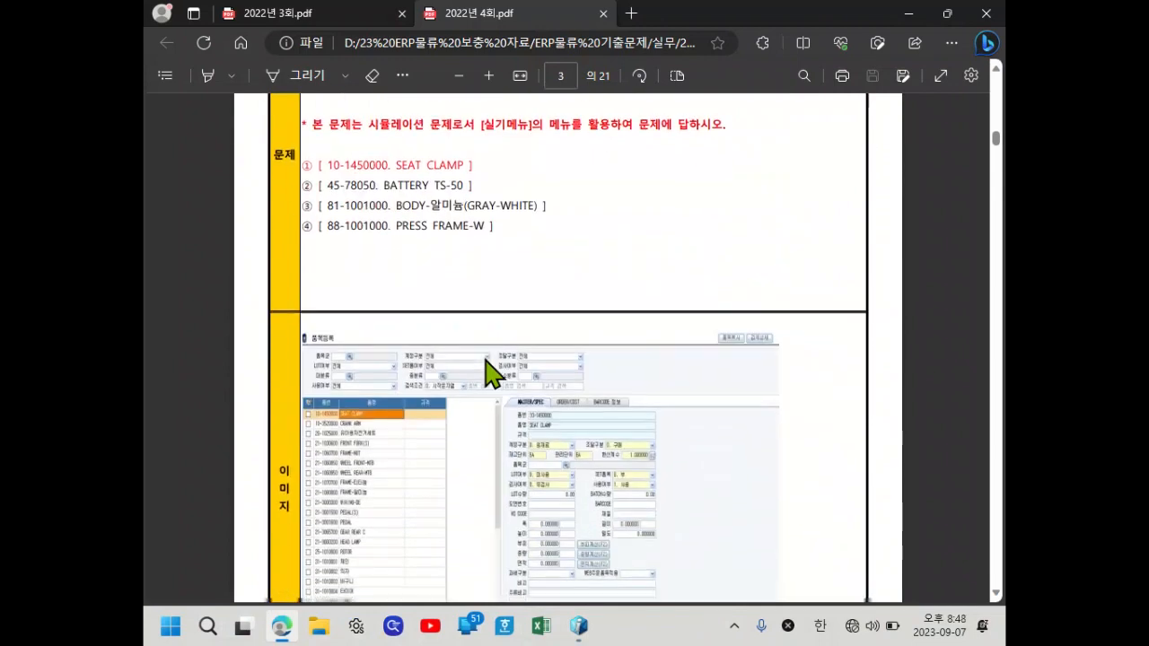
pyautogui.scroll(3, 469, 395)
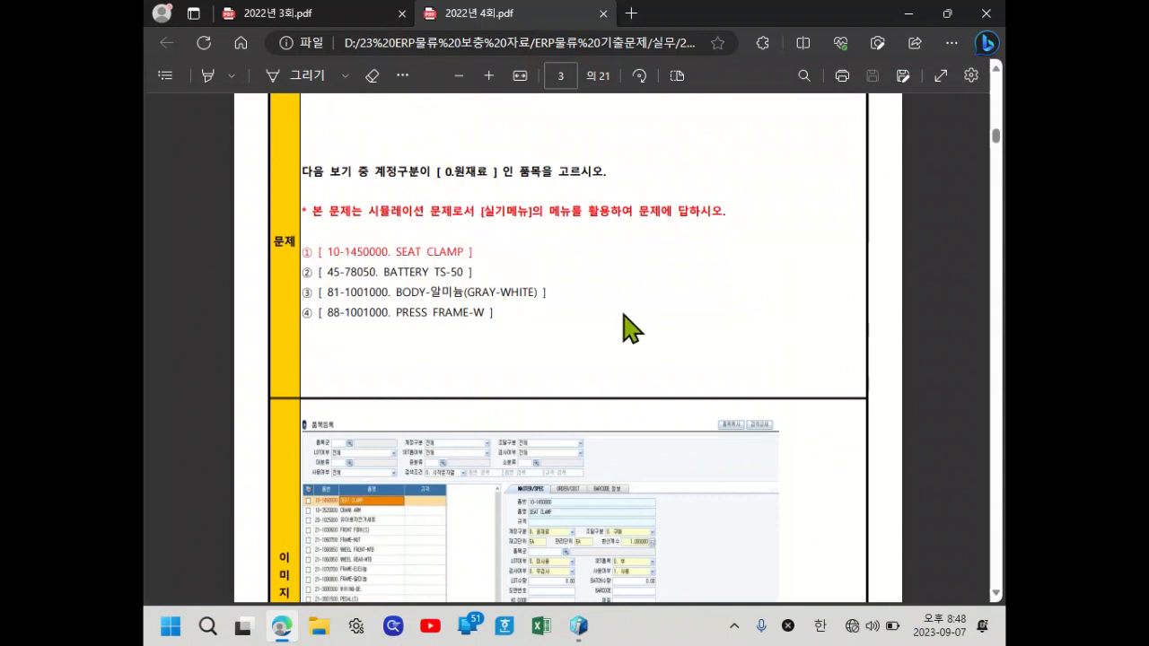
pyautogui.scroll(-5, 623, 319)
pyautogui.scroll(-6, 629, 327)
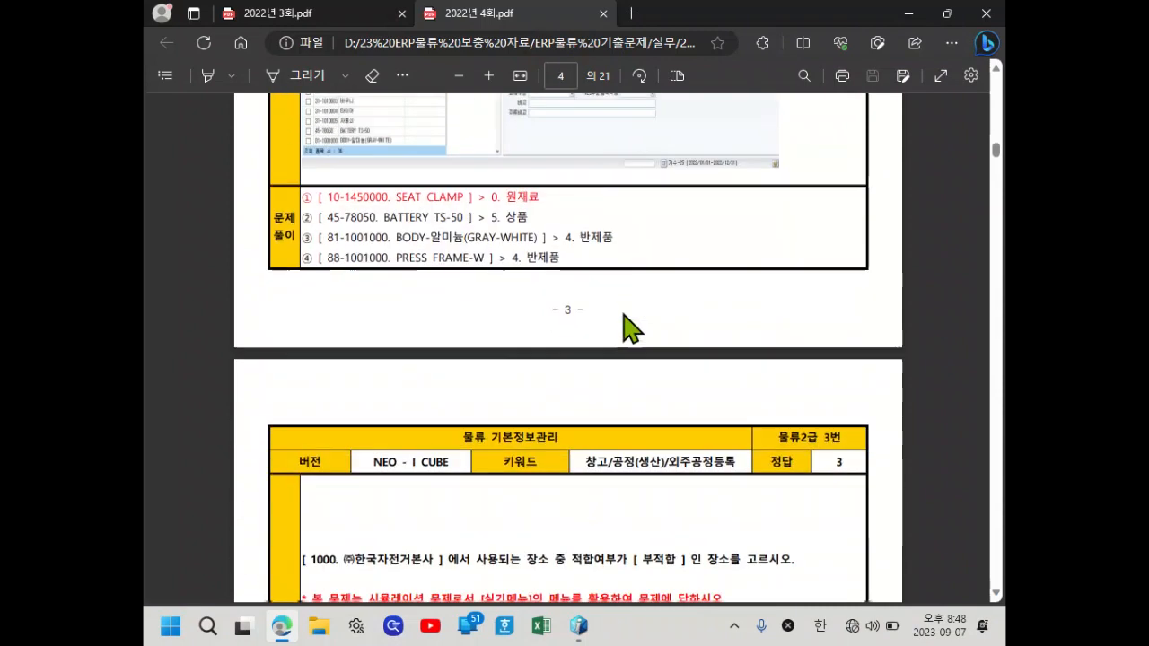
# Read question 3 on locations whose 적합여부 is 부적합, then examine its 창고/공정(생산)/외주공정등록 image and solution.
pyautogui.scroll(1, 633, 314)
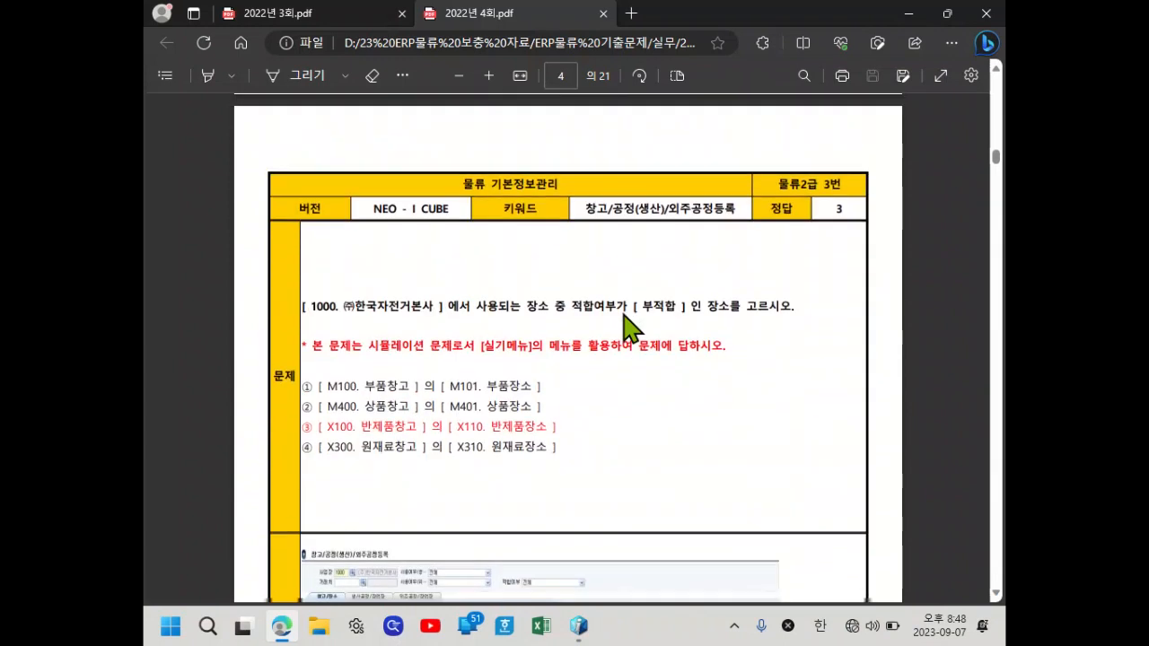
pyautogui.scroll(-1, 629, 329)
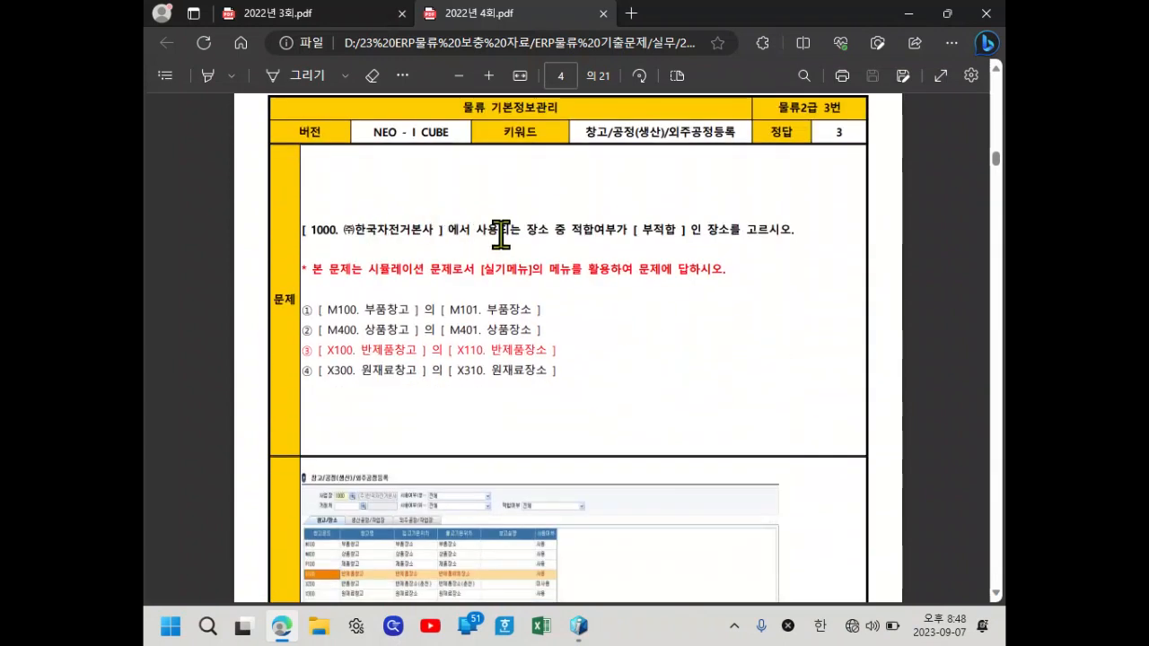
pyautogui.moveTo(525, 231); pyautogui.dragTo(725, 252)
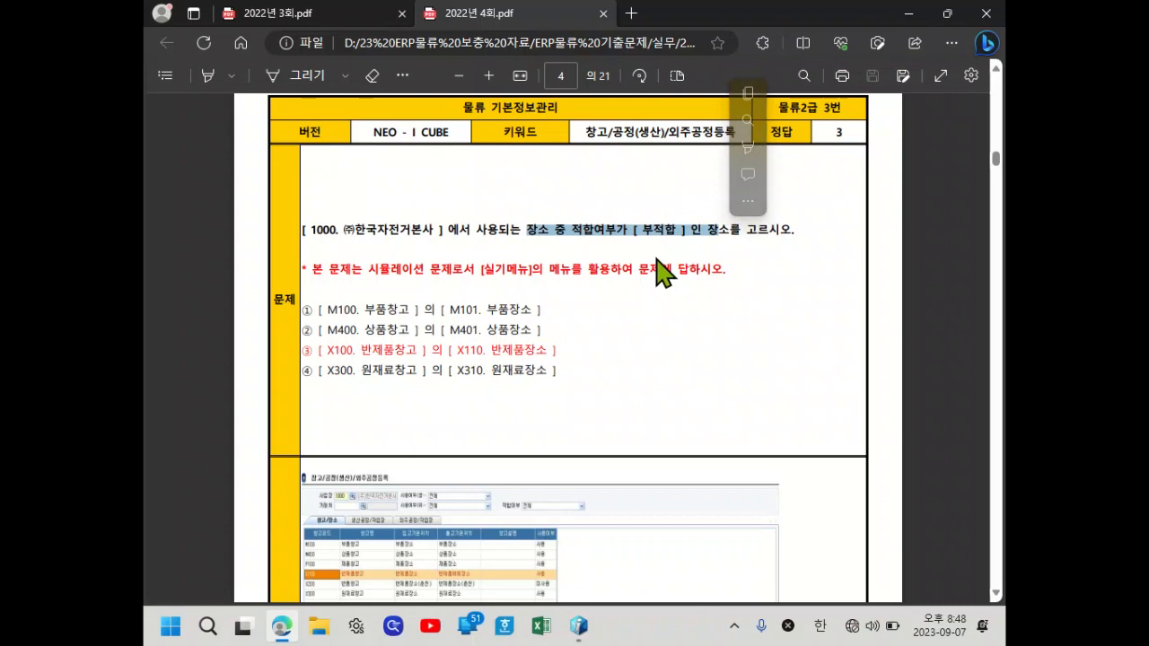
pyautogui.scroll(-3, 663, 296)
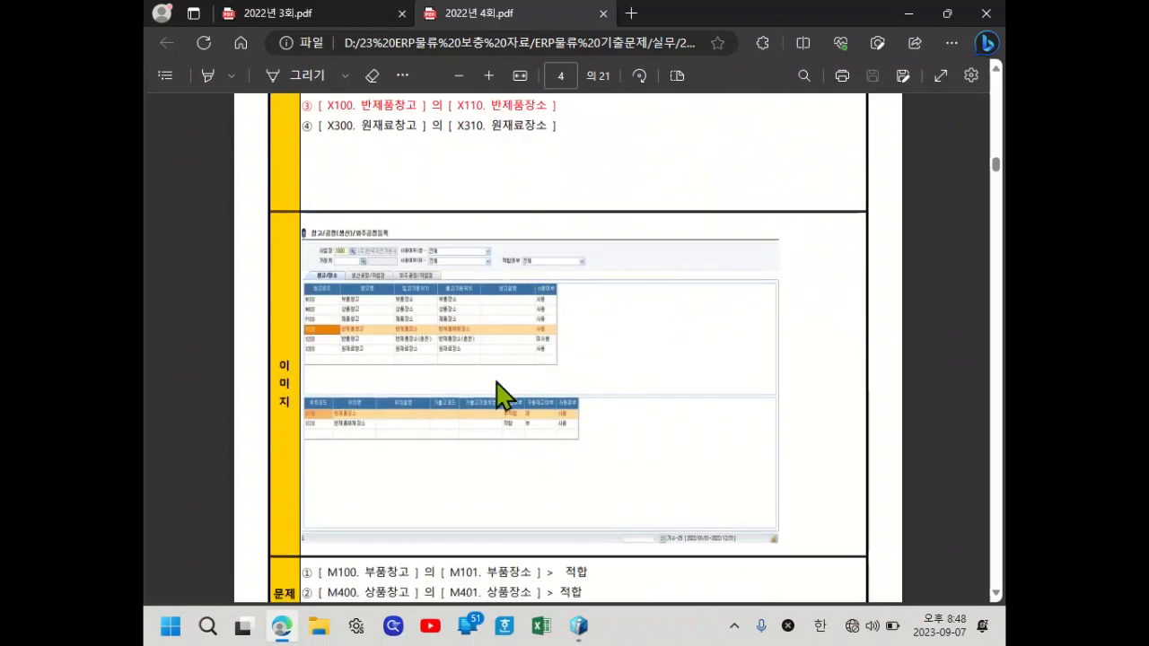
pyautogui.scroll(-1, 530, 386)
pyautogui.keyDown('ctrl'); pyautogui.scroll(4, 536, 370); pyautogui.keyUp('ctrl')
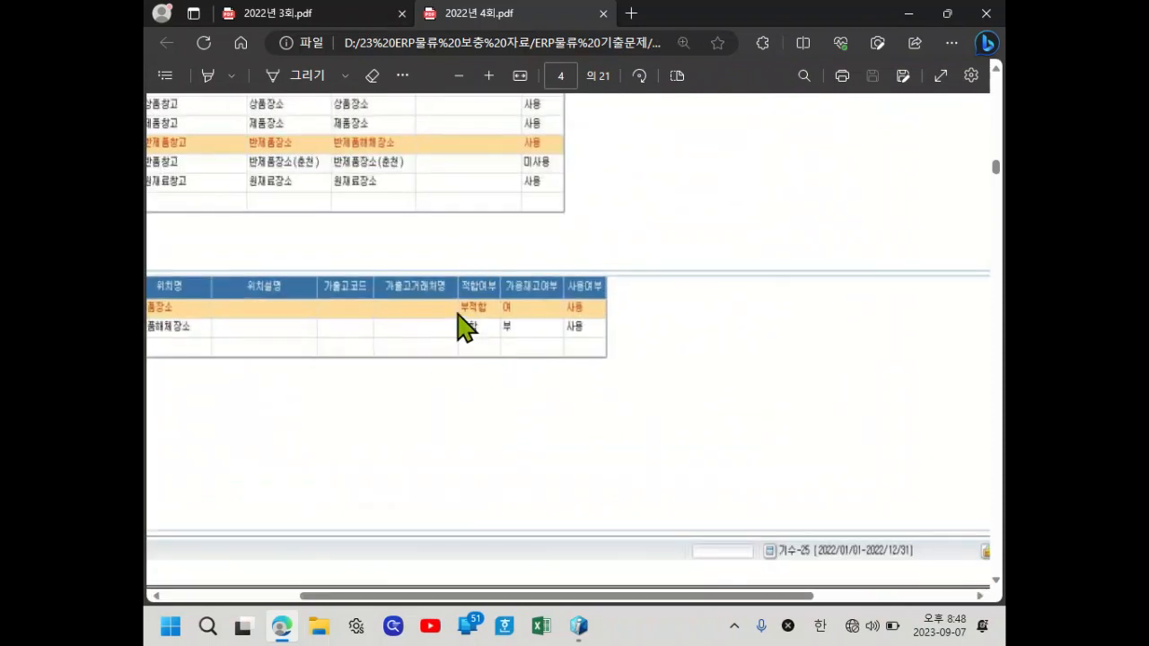
pyautogui.keyDown('ctrl'); pyautogui.scroll(-4, 479, 340); pyautogui.keyUp('ctrl')
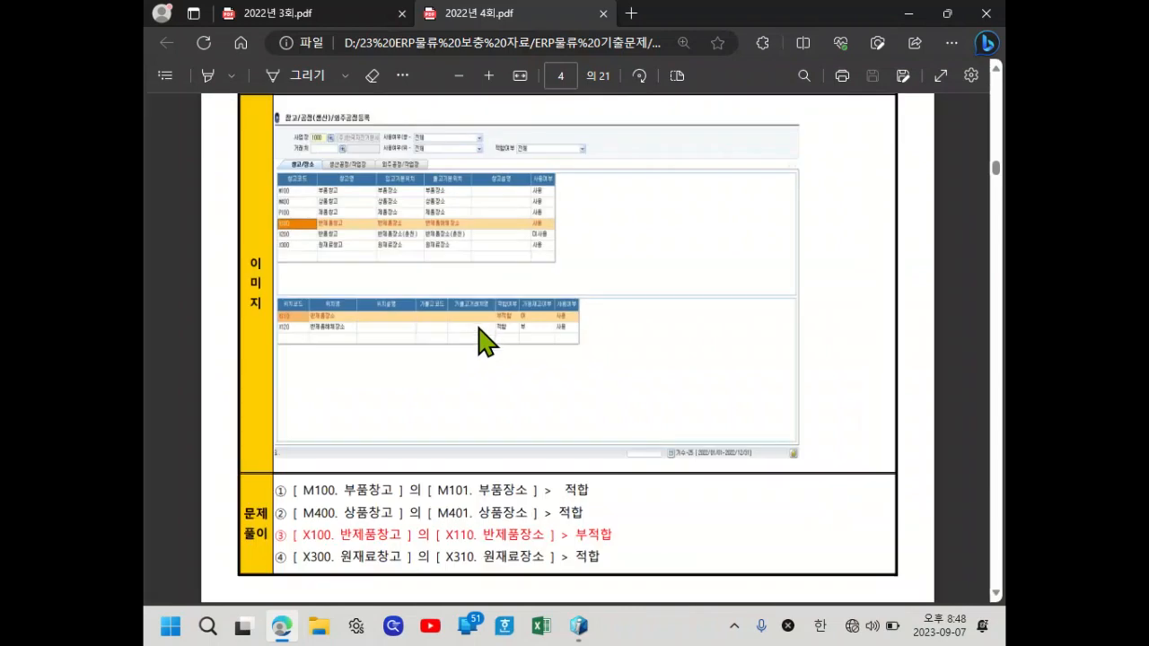
pyautogui.scroll(-1, 480, 340)
pyautogui.scroll(-5, 480, 340)
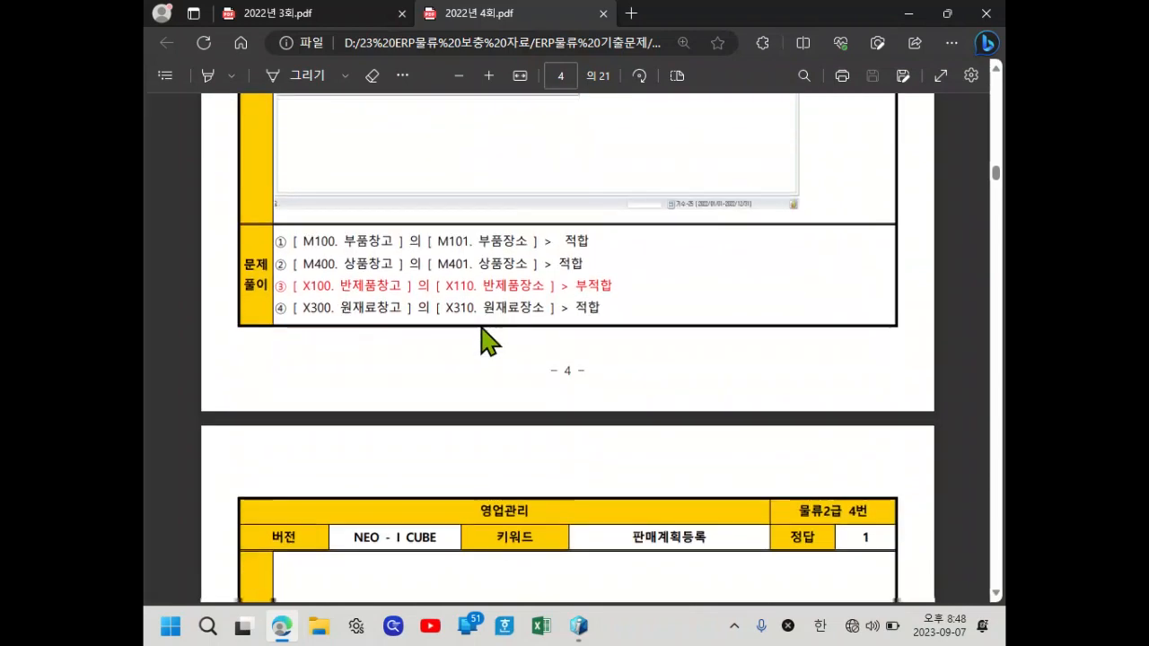
# Read question 4 on the 2022년 07월 sales plan, highlighting the wording about the basic plan and the revised plan.
pyautogui.scroll(-2, 491, 339)
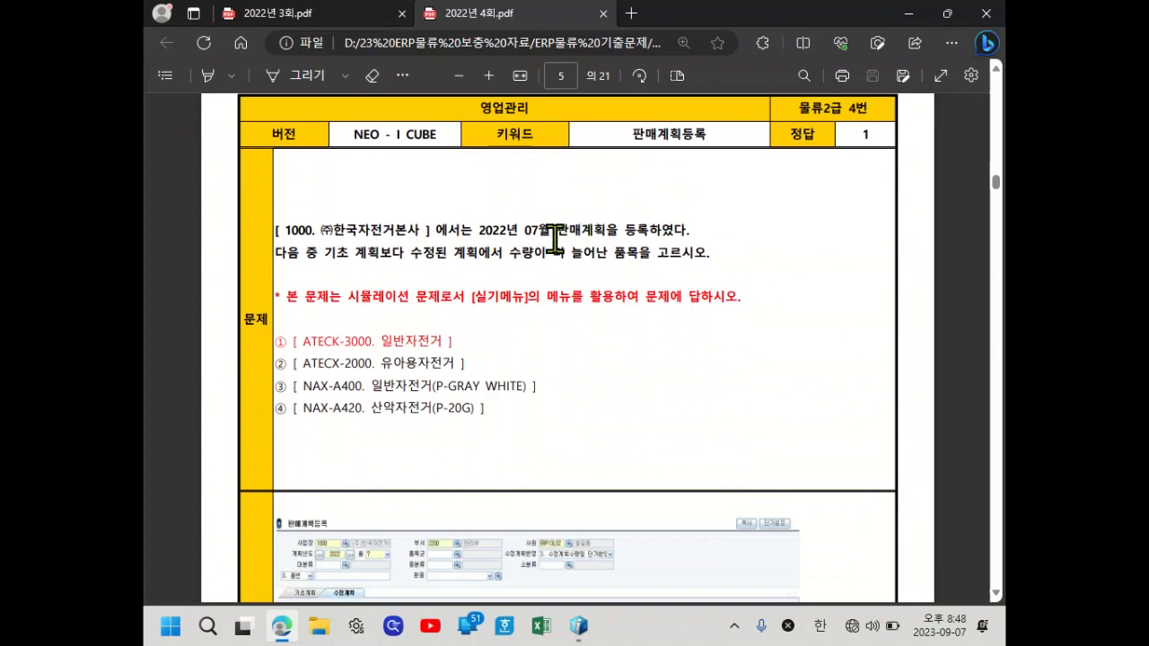
pyautogui.moveTo(329, 255); pyautogui.dragTo(397, 256)
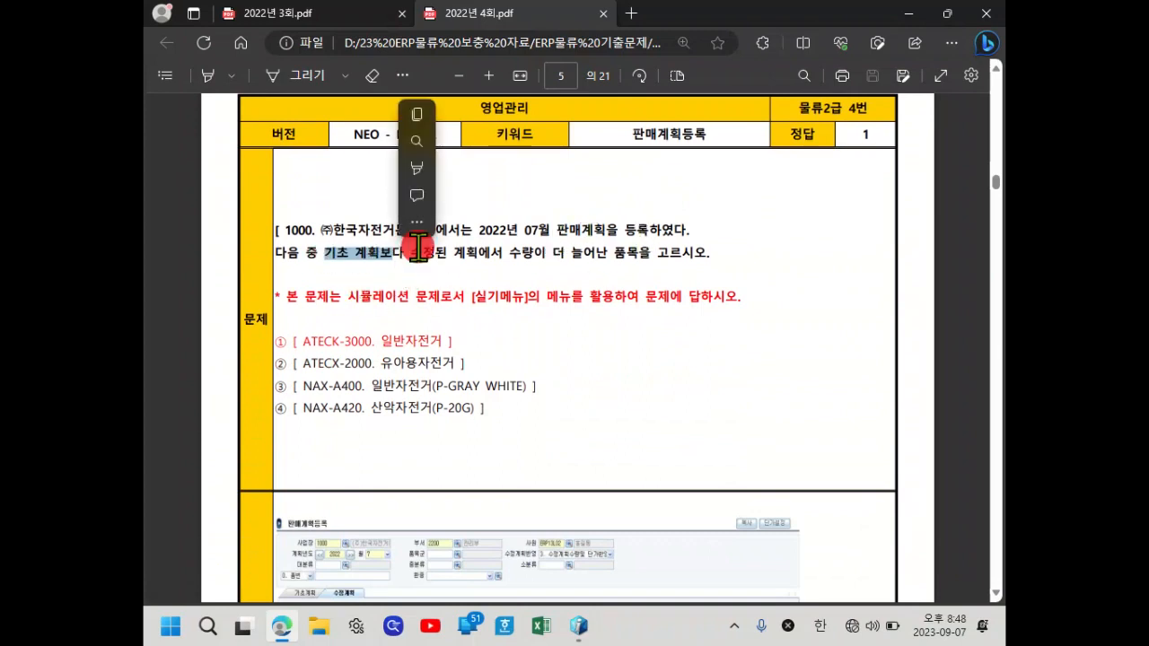
pyautogui.click(416, 253)
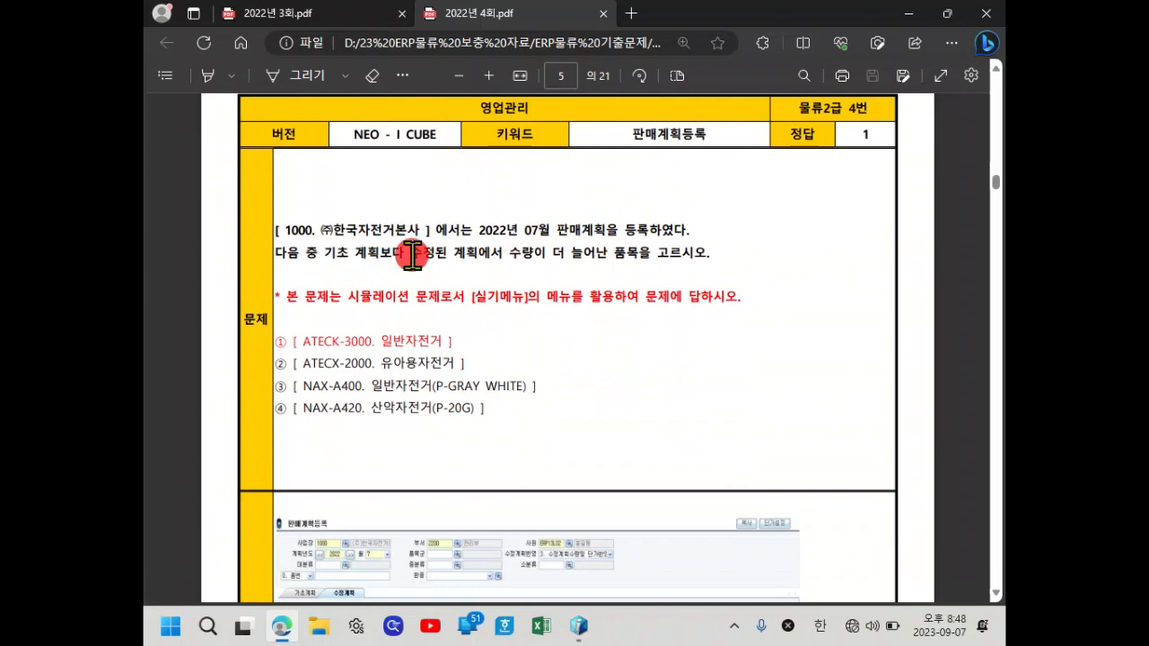
pyautogui.moveTo(413, 255); pyautogui.dragTo(519, 262)
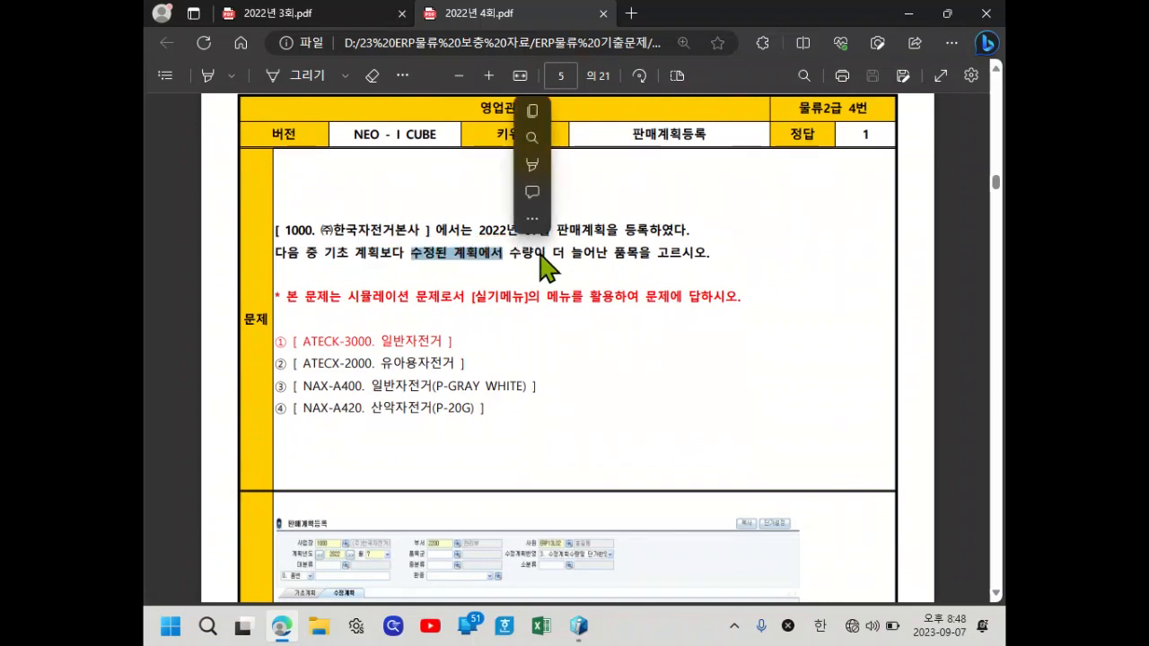
pyautogui.click(631, 255)
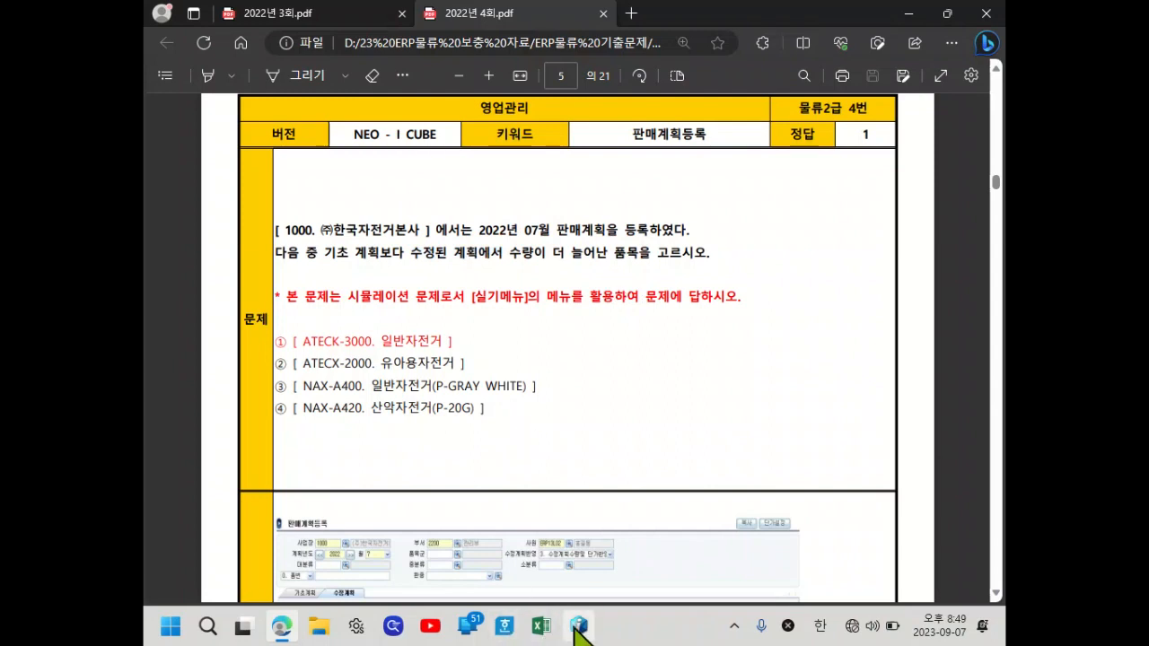
# Switch to iCUBE 핵심ERP and open 판매계획등록 from the 영업관리 module.
pyautogui.moveTo(582, 627)
pyautogui.click(590, 548)
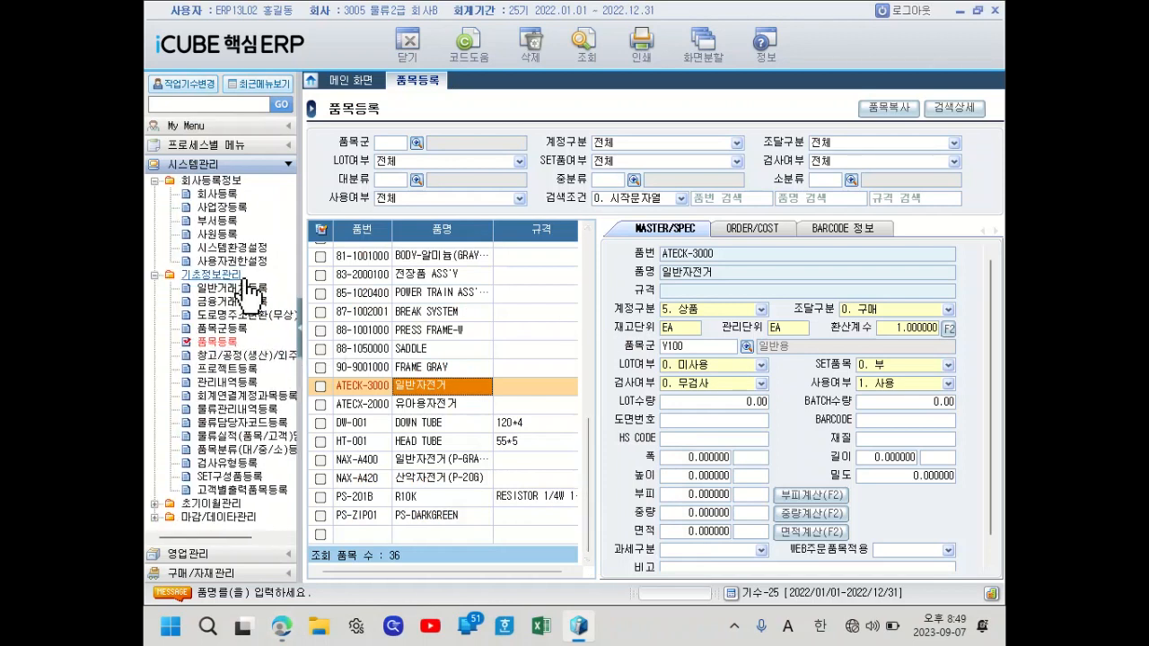
pyautogui.click(190, 555)
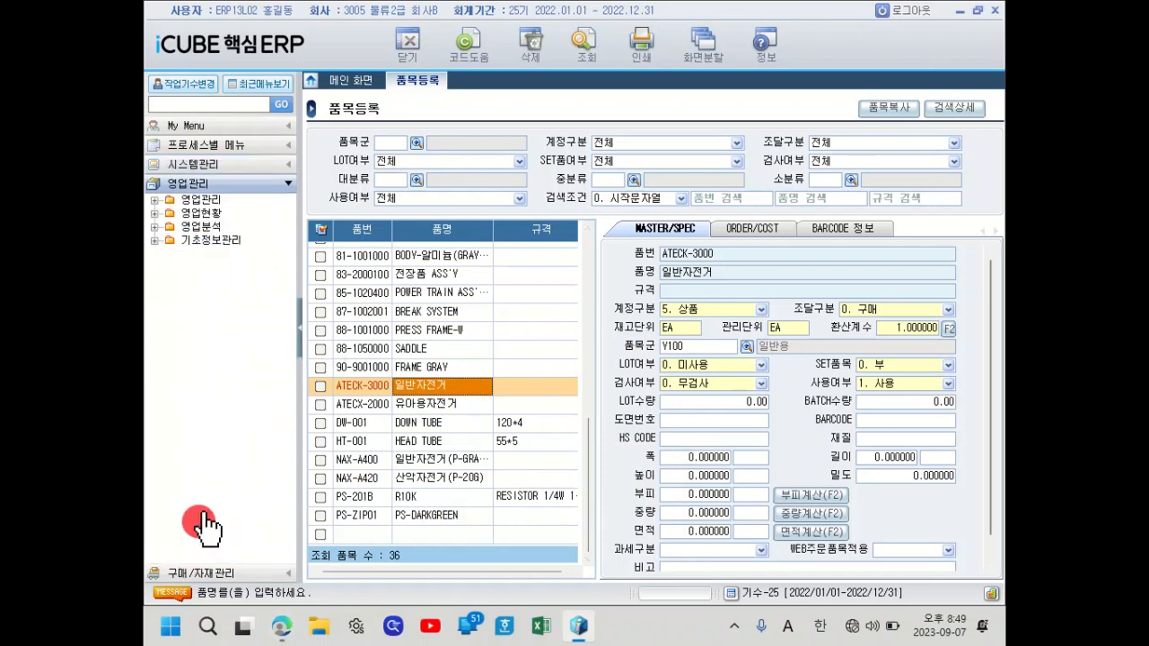
pyautogui.click(202, 200)
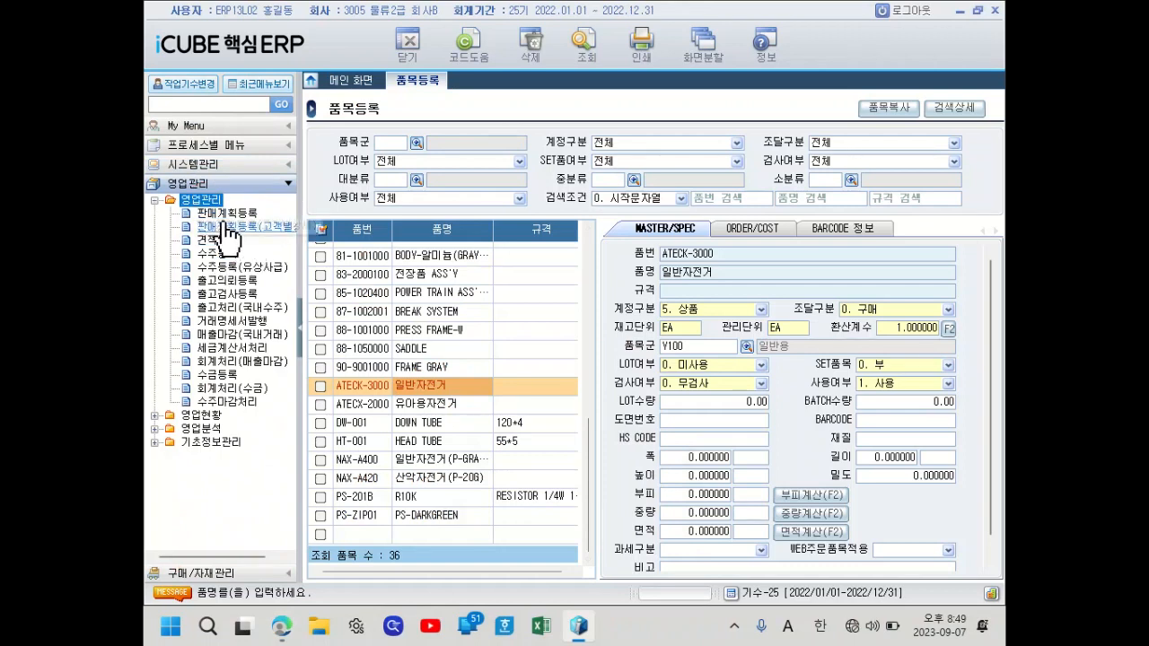
pyautogui.click(225, 214)
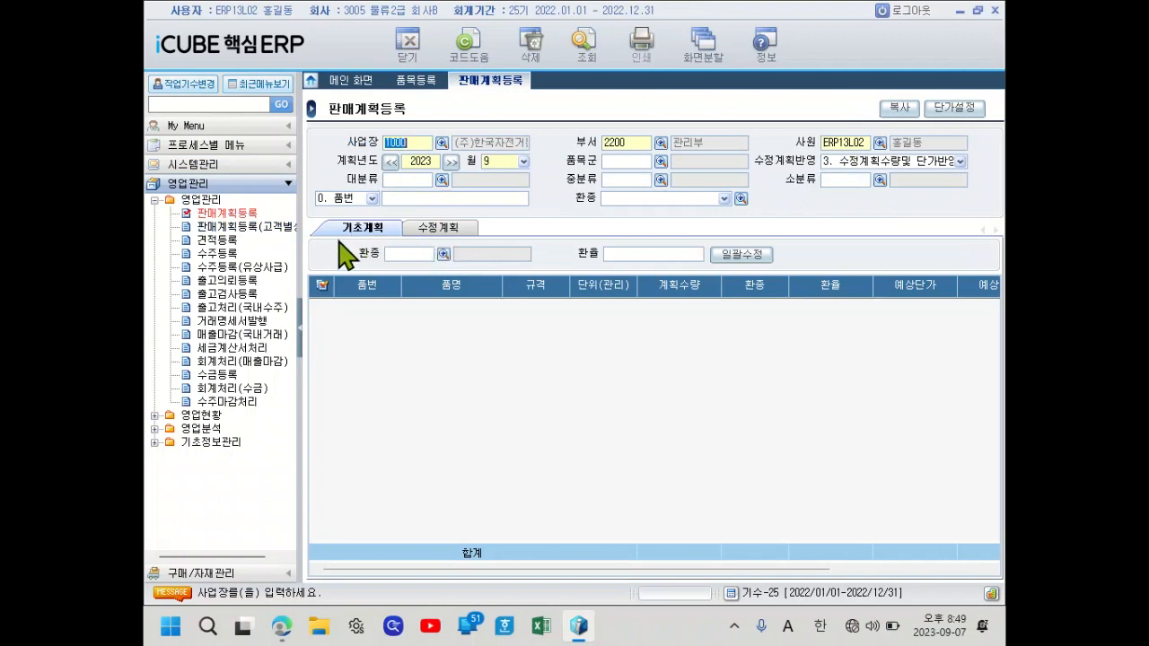
# Recheck question 4's sales plan month in 2022년 4회.pdf, highlighting "판매계획을 등록", and return to iCUBE 핵심ERP.
pyautogui.click(281, 627)
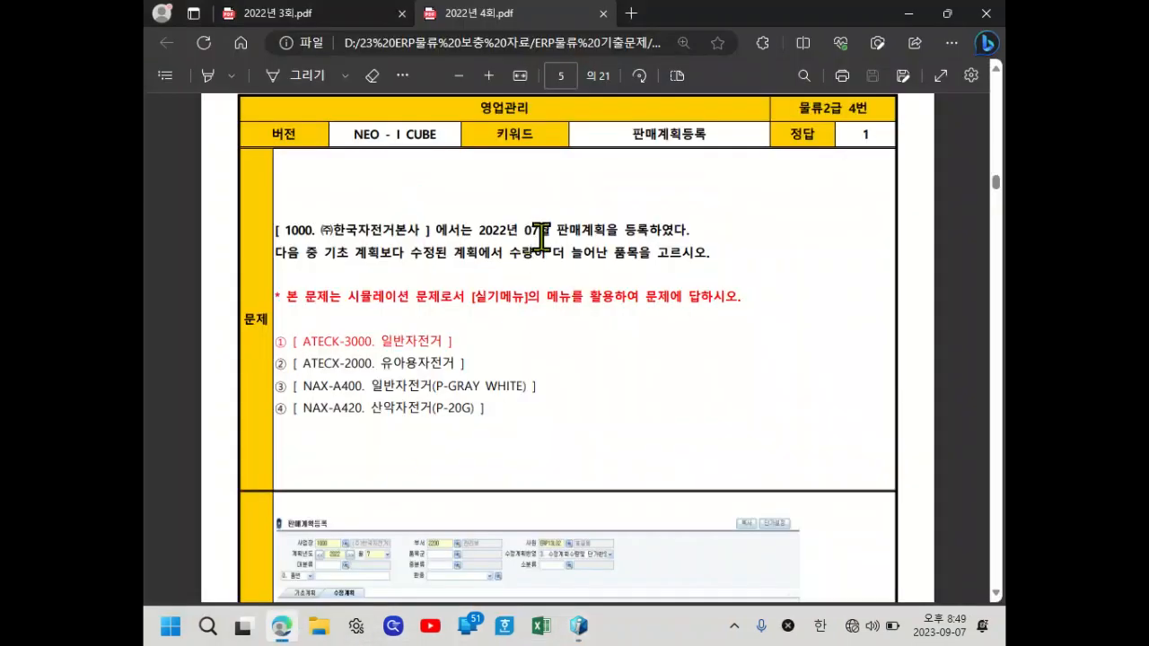
pyautogui.moveTo(566, 232); pyautogui.dragTo(650, 238)
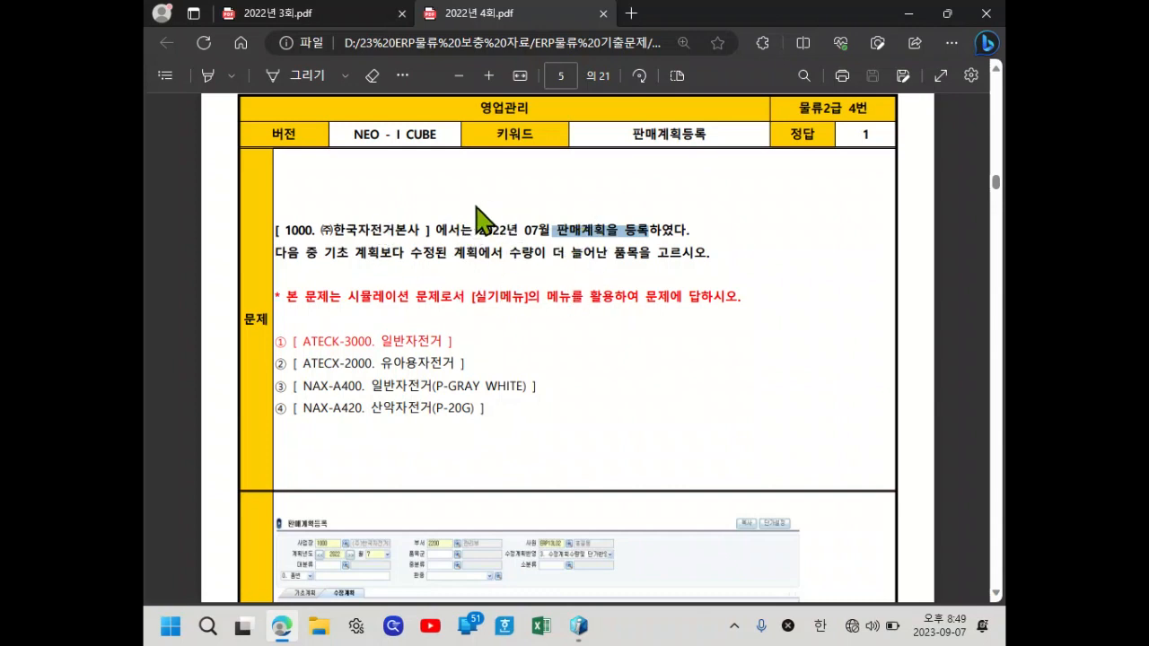
pyautogui.click(911, 14)
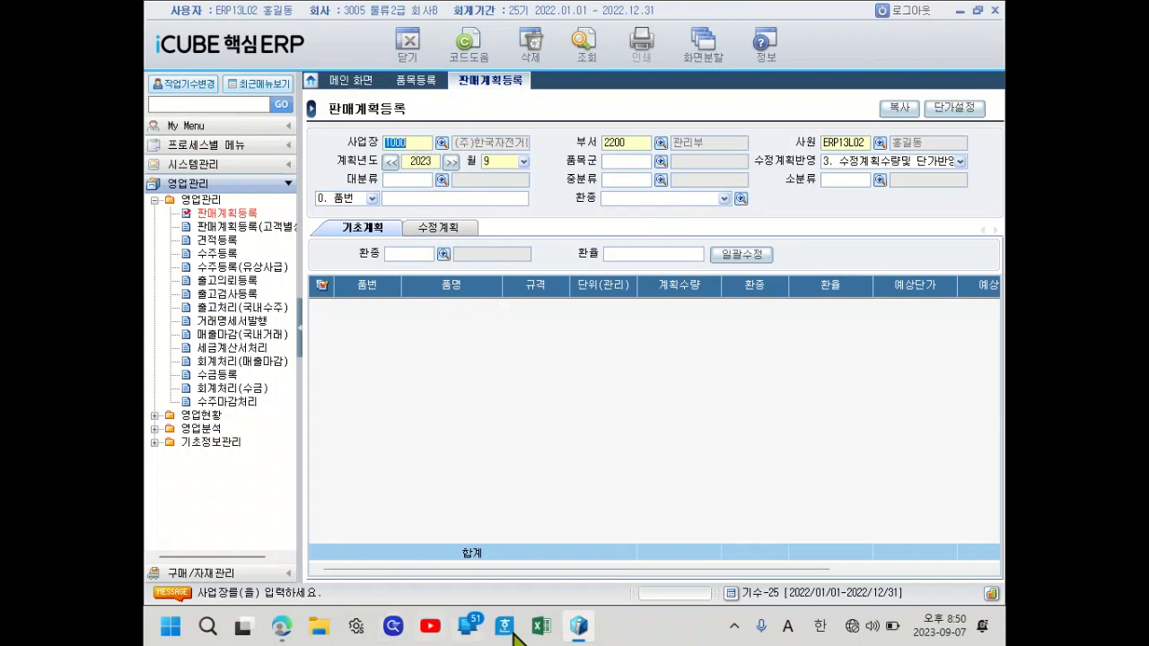
pyautogui.click(282, 626)
pyautogui.click(282, 625)
# Set the 계획년도 to 2022 and the 월 to 7, and retrieve the sales plan in 판매계획등록.
pyautogui.click(390, 162)
pyautogui.click(522, 162)
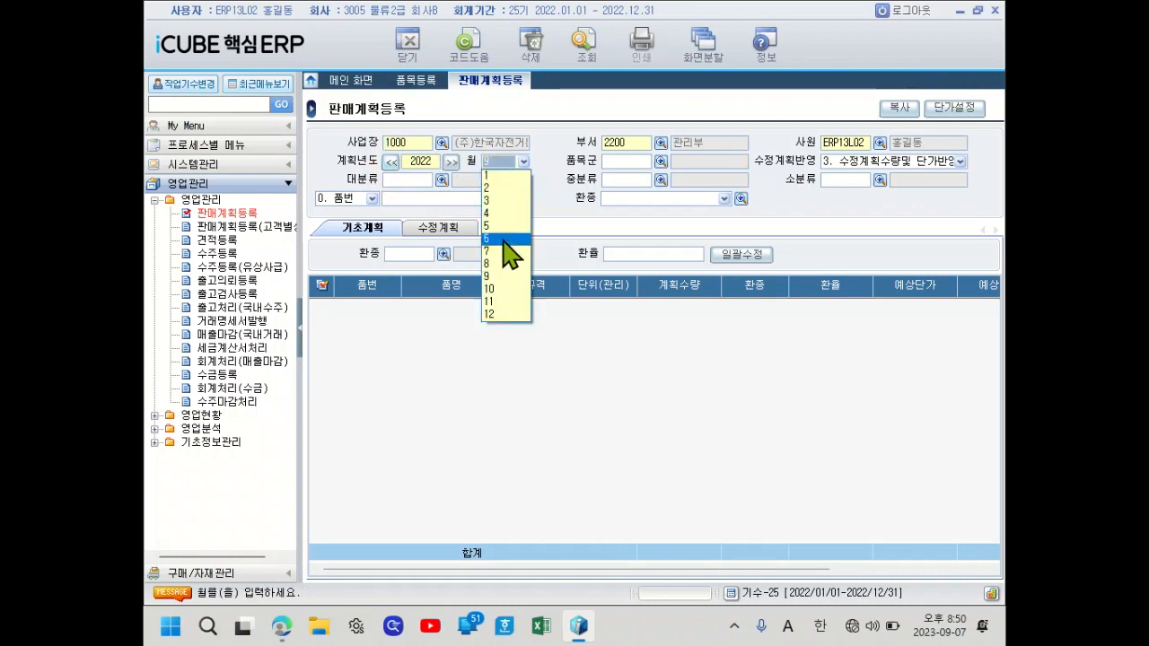
pyautogui.click(501, 250)
pyautogui.click(582, 42)
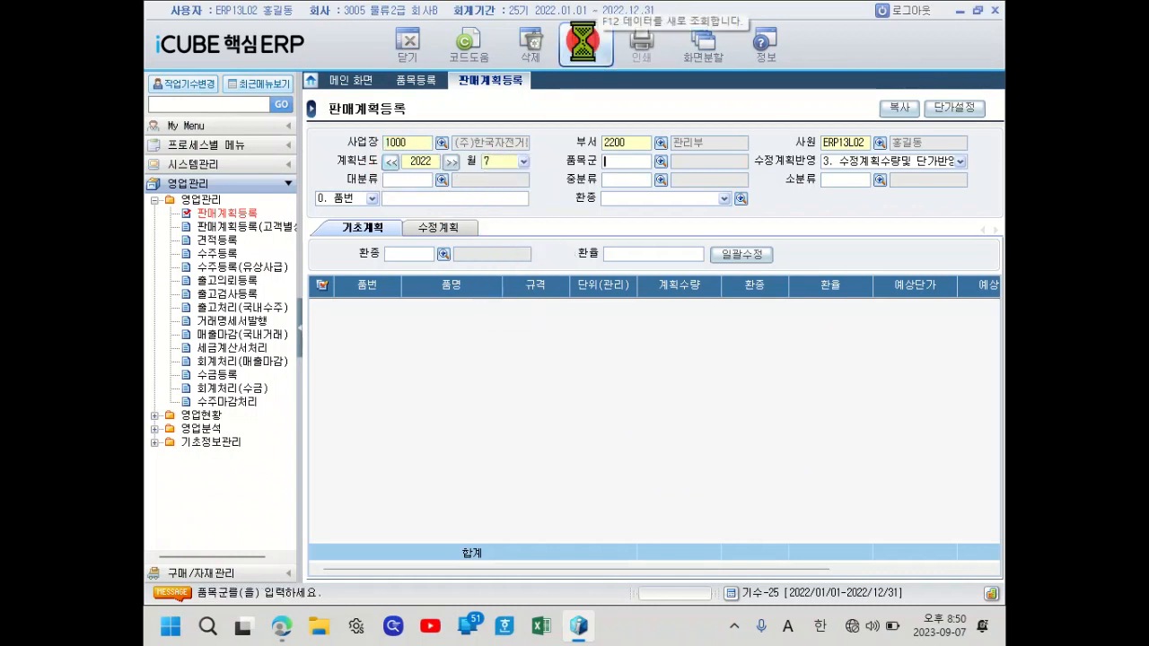
pyautogui.click(440, 306)
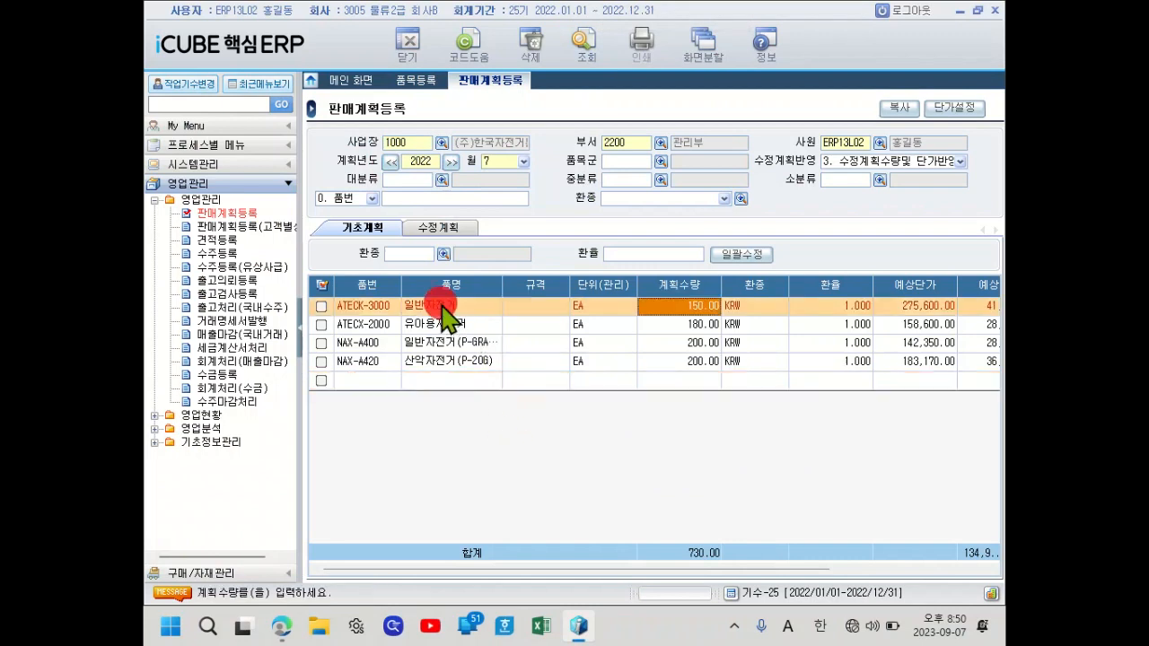
# Compare each item's planned quantity between 기초계획 and 수정계획 of the sales plan.
pyautogui.moveTo(702, 568); pyautogui.dragTo(733, 568)
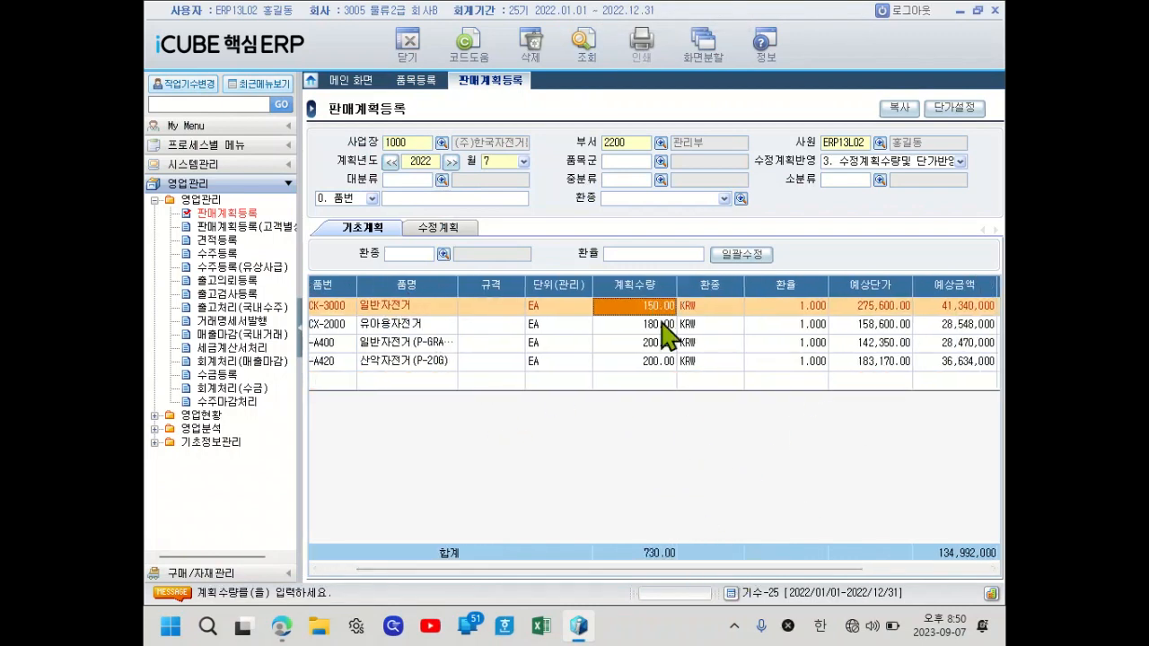
pyautogui.click(434, 228)
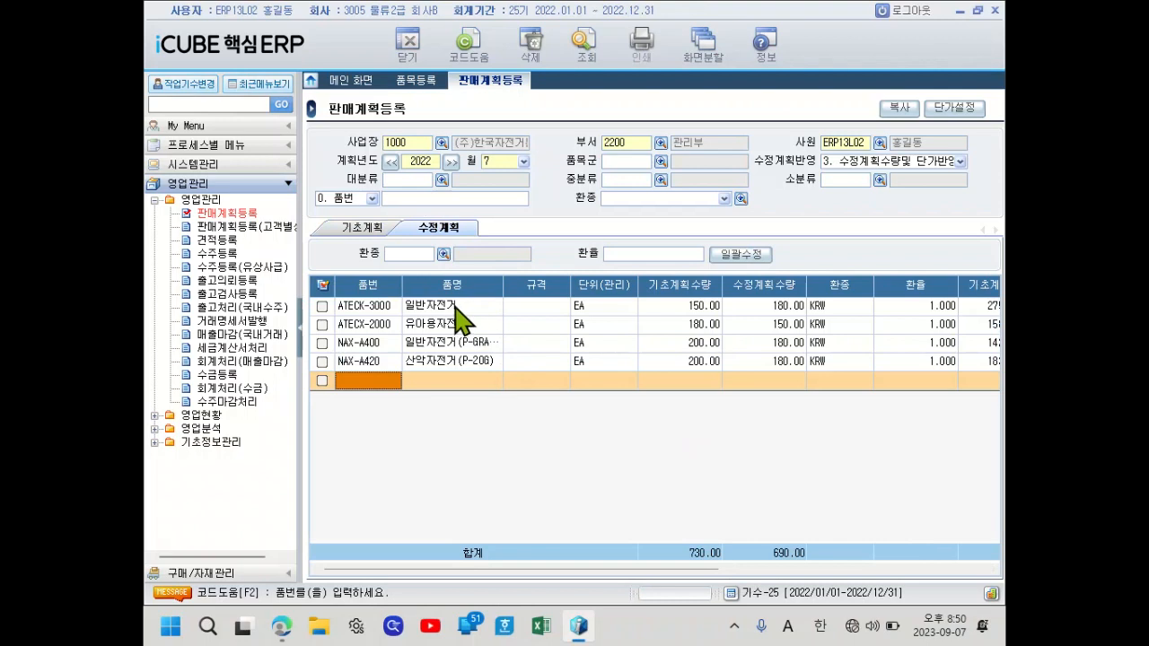
pyautogui.click(368, 230)
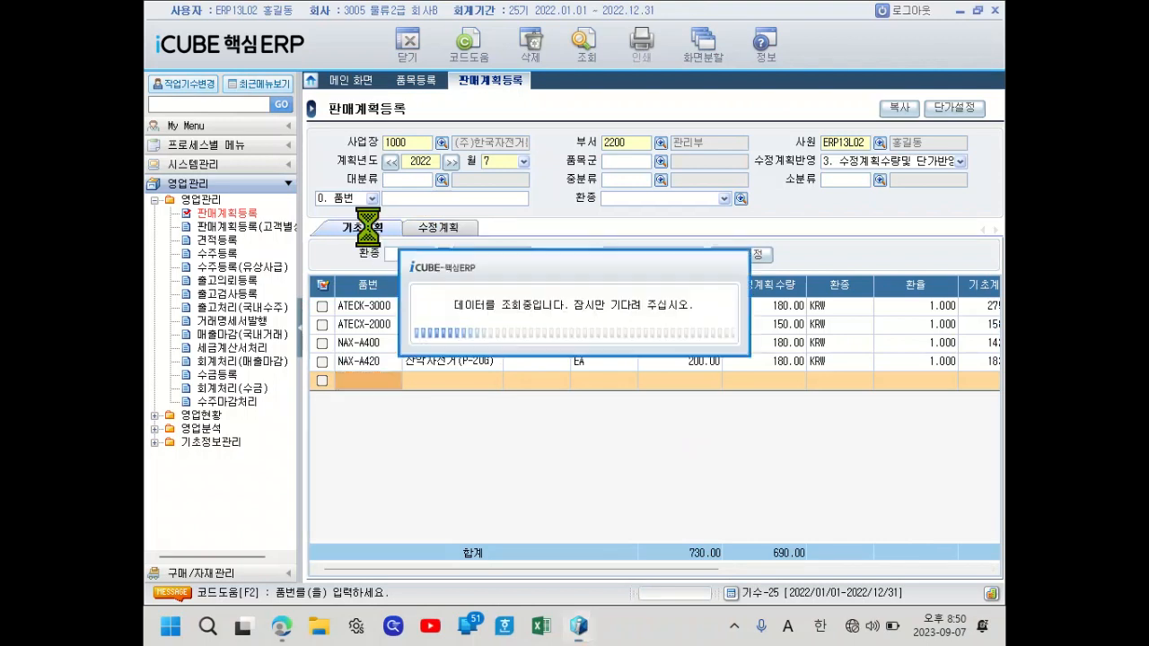
pyautogui.click(438, 229)
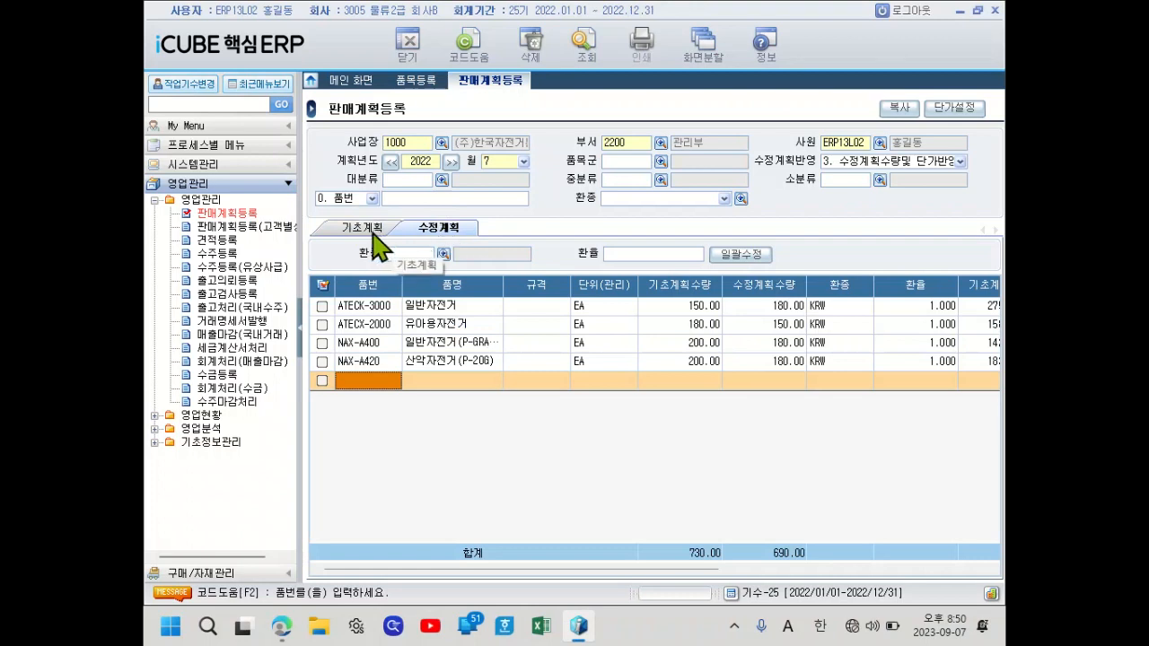
pyautogui.click(334, 228)
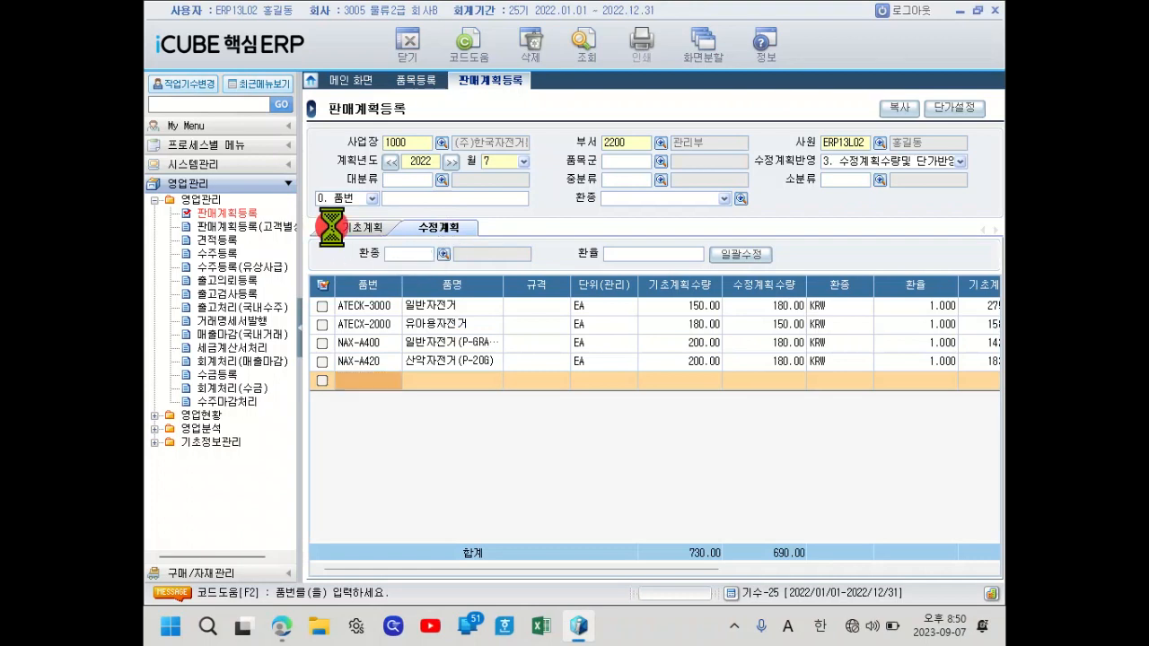
pyautogui.click(431, 233)
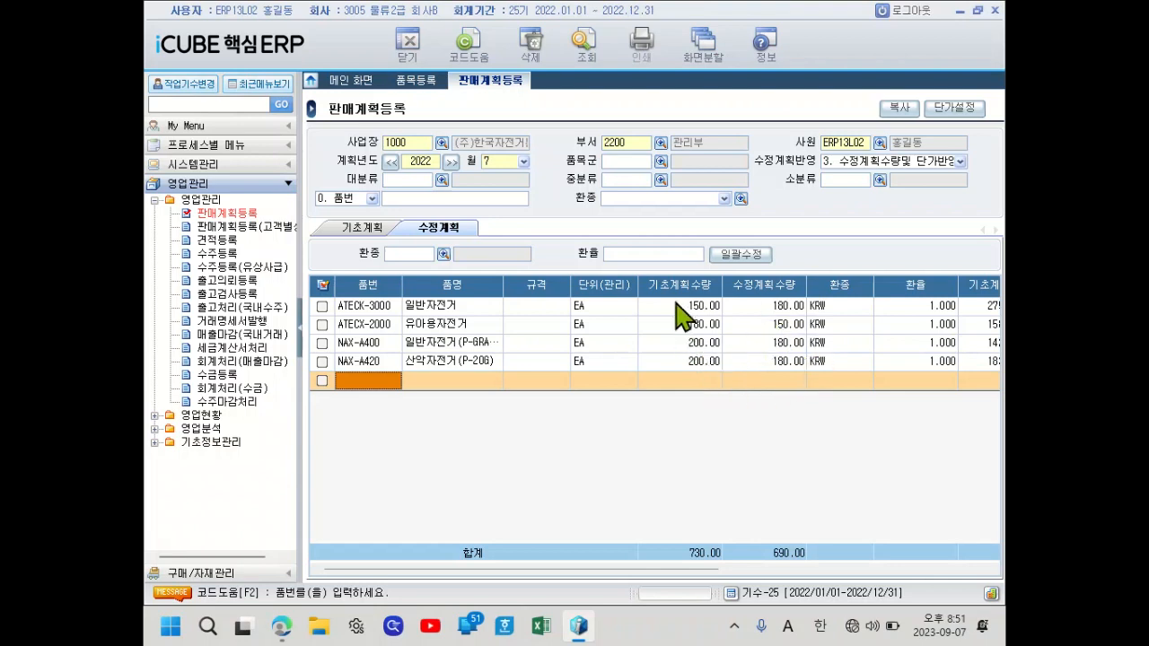
# Switch to the PDF in Edge, check question 4's image, and read question 5 on quotations, highlighting "견적내역 중".
pyautogui.click(282, 627)
pyautogui.scroll(-10, 616, 484)
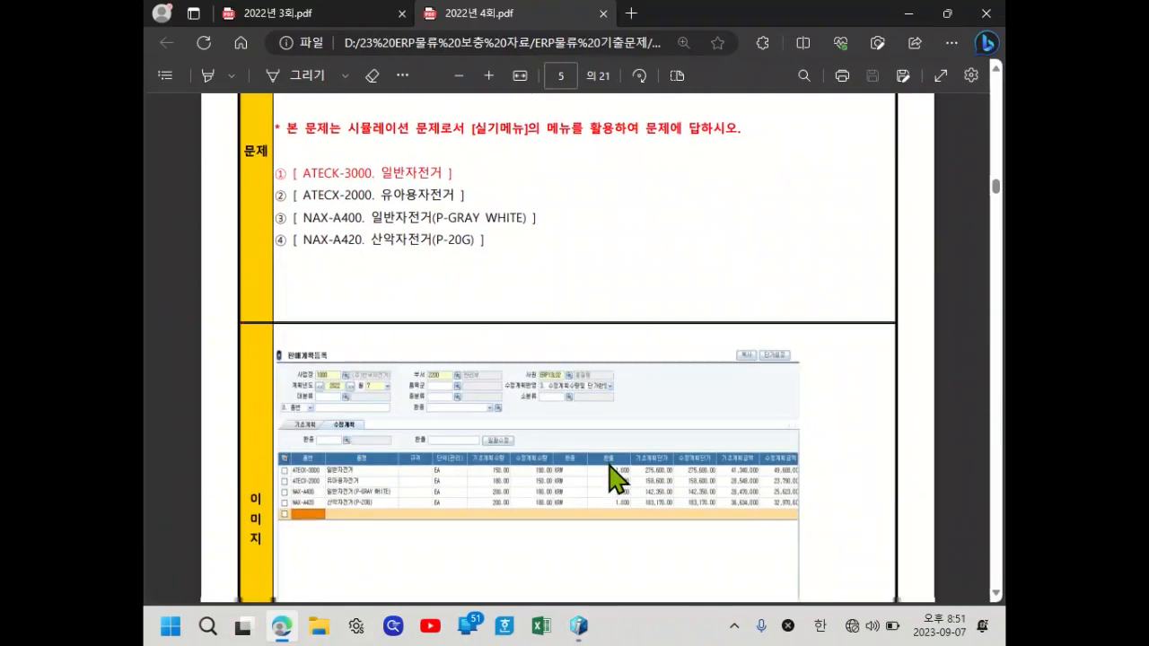
pyautogui.scroll(-3, 615, 481)
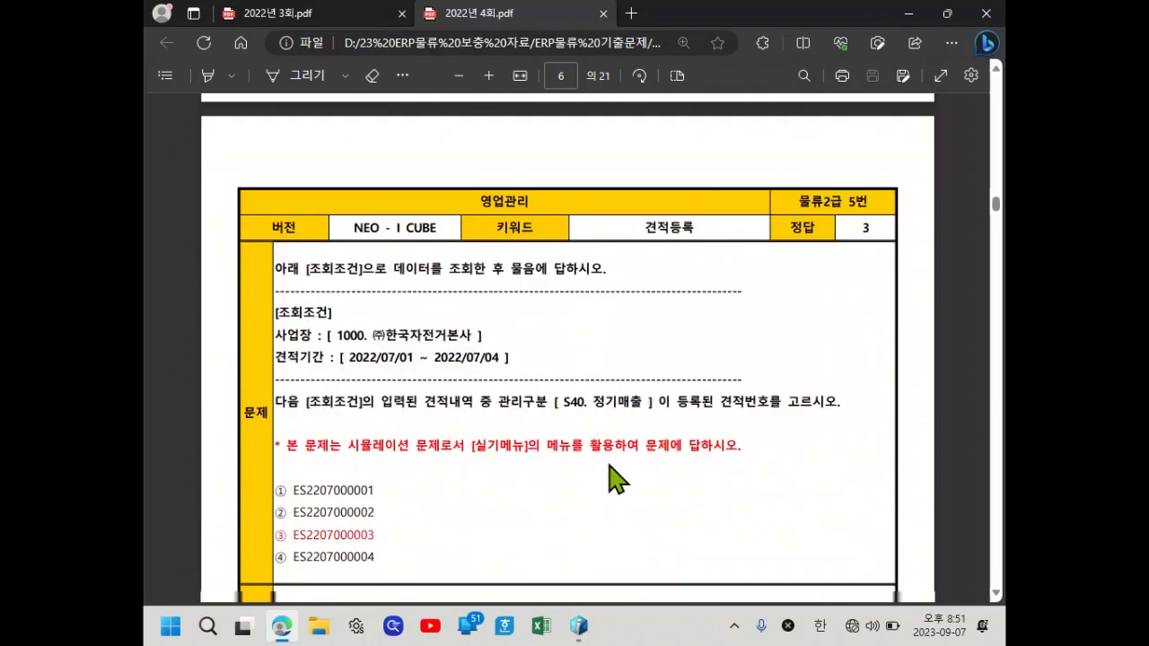
pyautogui.scroll(-1, 616, 477)
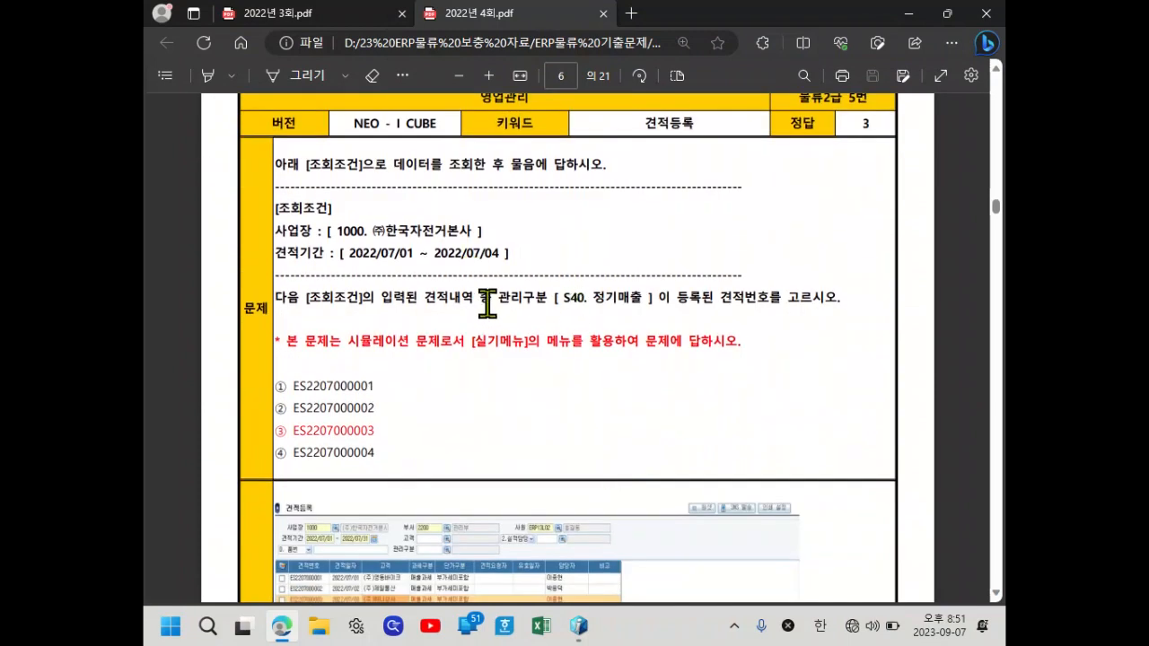
pyautogui.moveTo(428, 306); pyautogui.dragTo(512, 295)
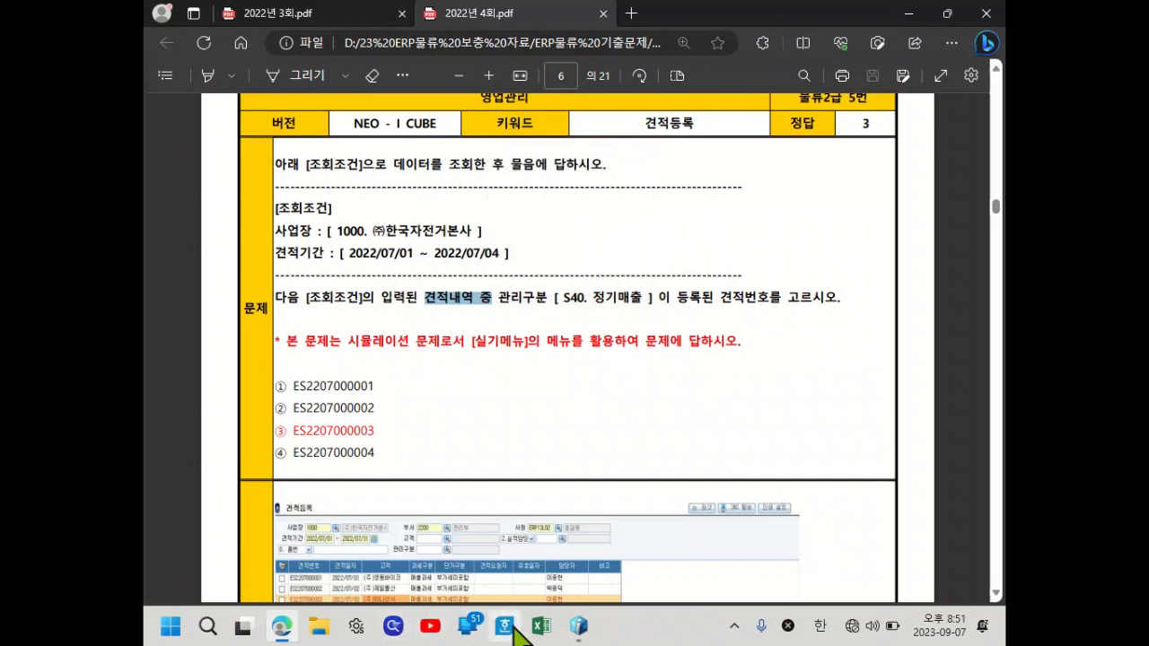
# Switch to iCUBE 핵심ERP, open 견적등록 and retrieve the quotations for 견적기간 2022/07/01 ~ 2022/07/04.
pyautogui.click(579, 626)
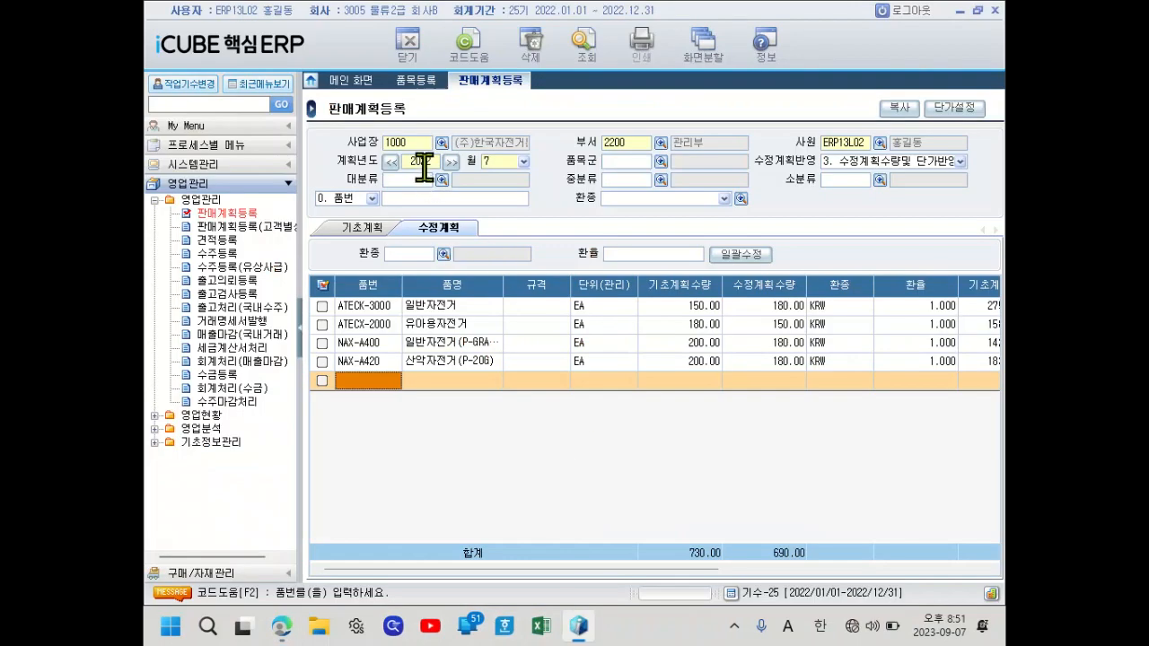
pyautogui.click(218, 240)
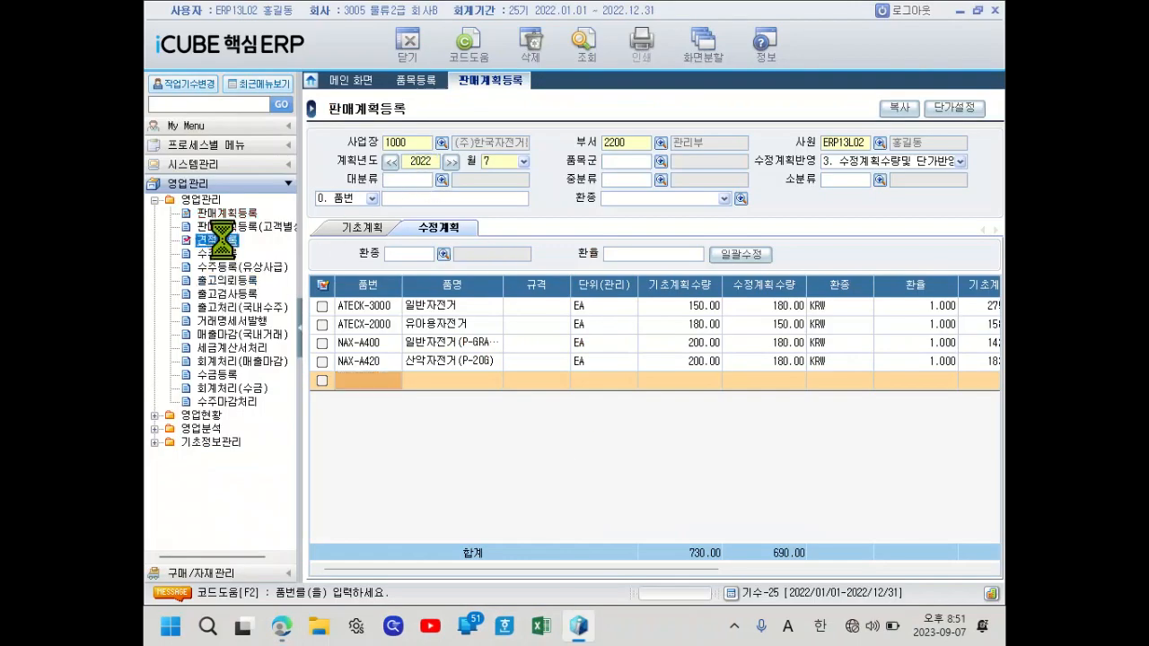
pyautogui.write('2022/0')
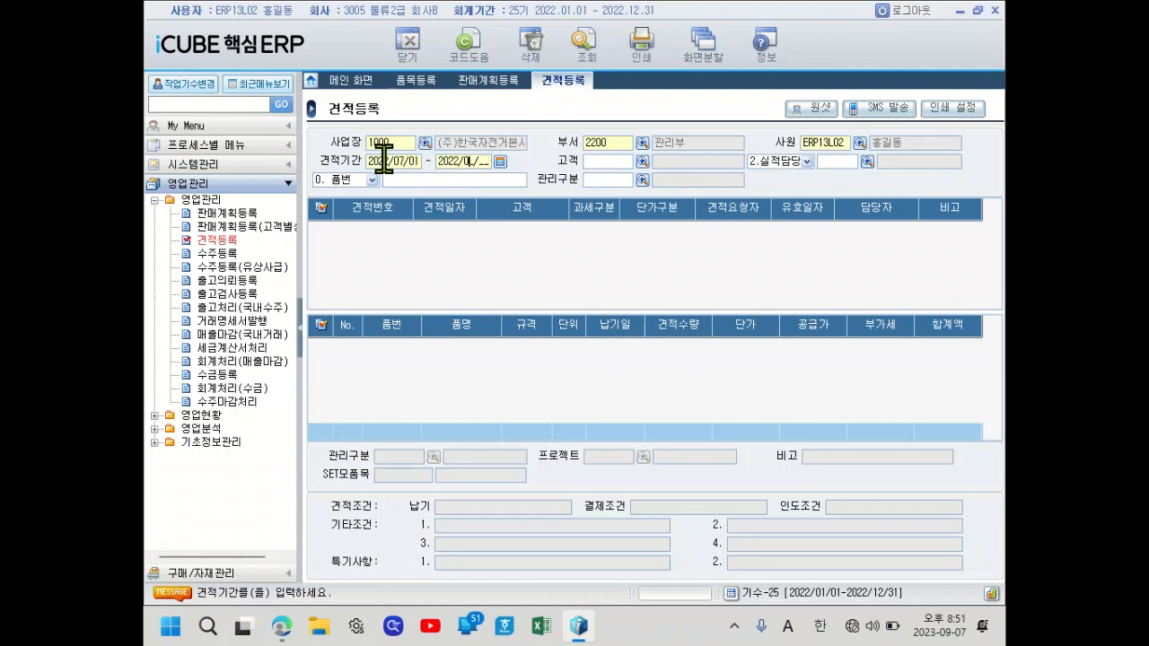
pyautogui.write('4')
pyautogui.press('Return')
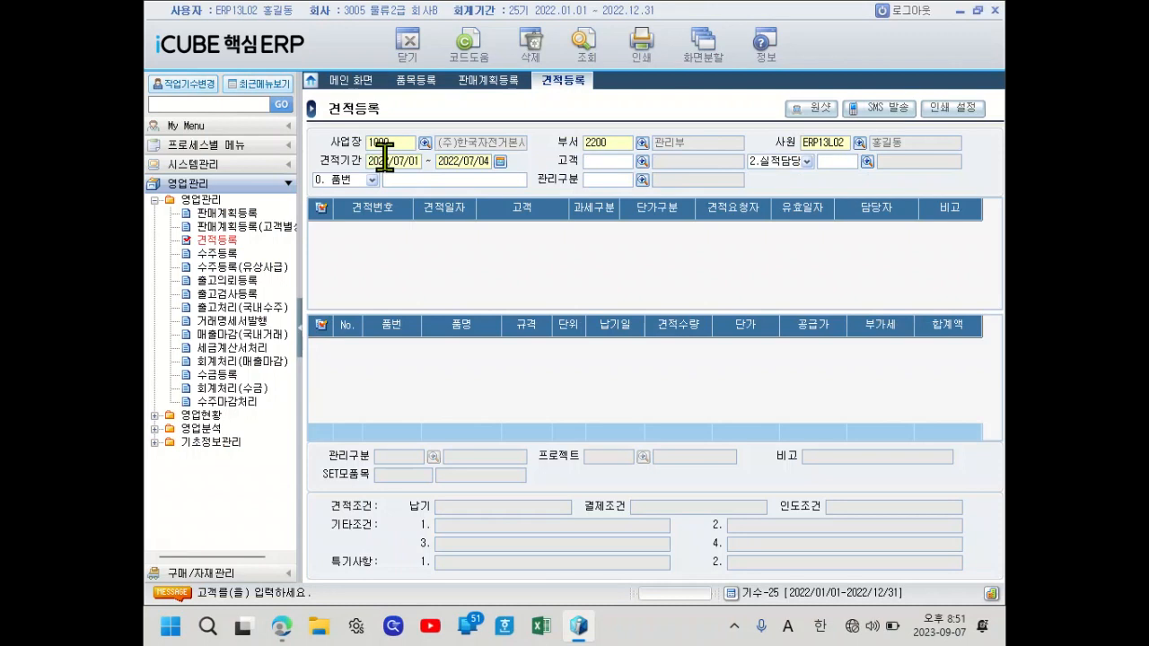
pyautogui.click(579, 45)
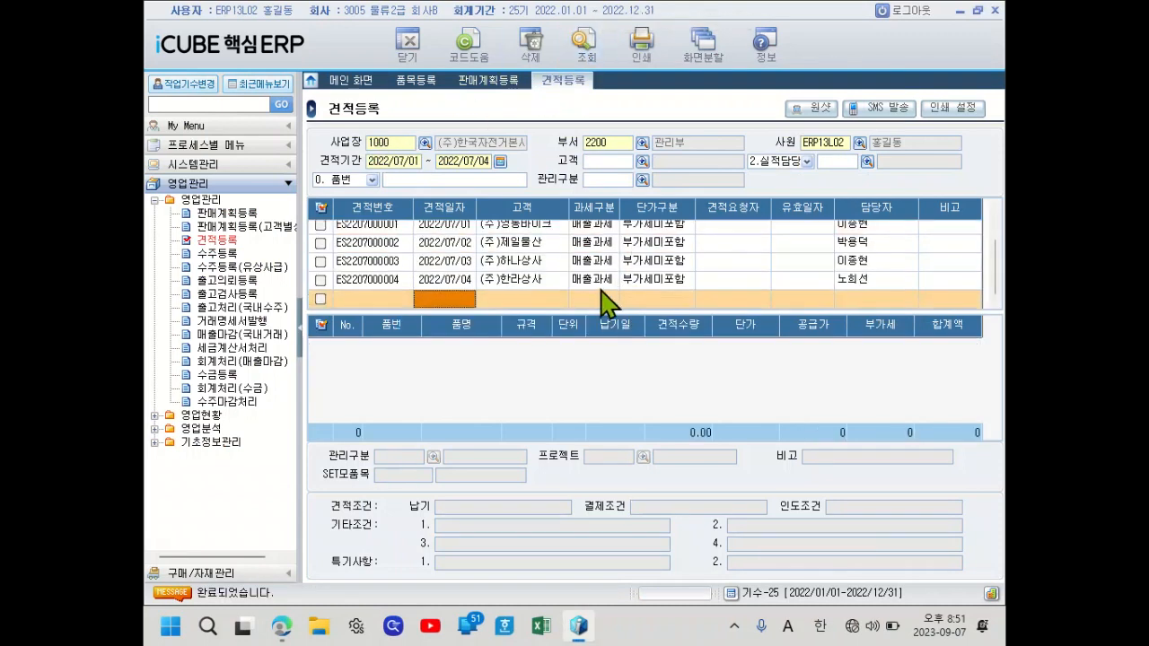
# Check the 관리구분 of the (주)영동바이크 quotation's item line, referring back to question 5 in the PDF.
pyautogui.click(596, 228)
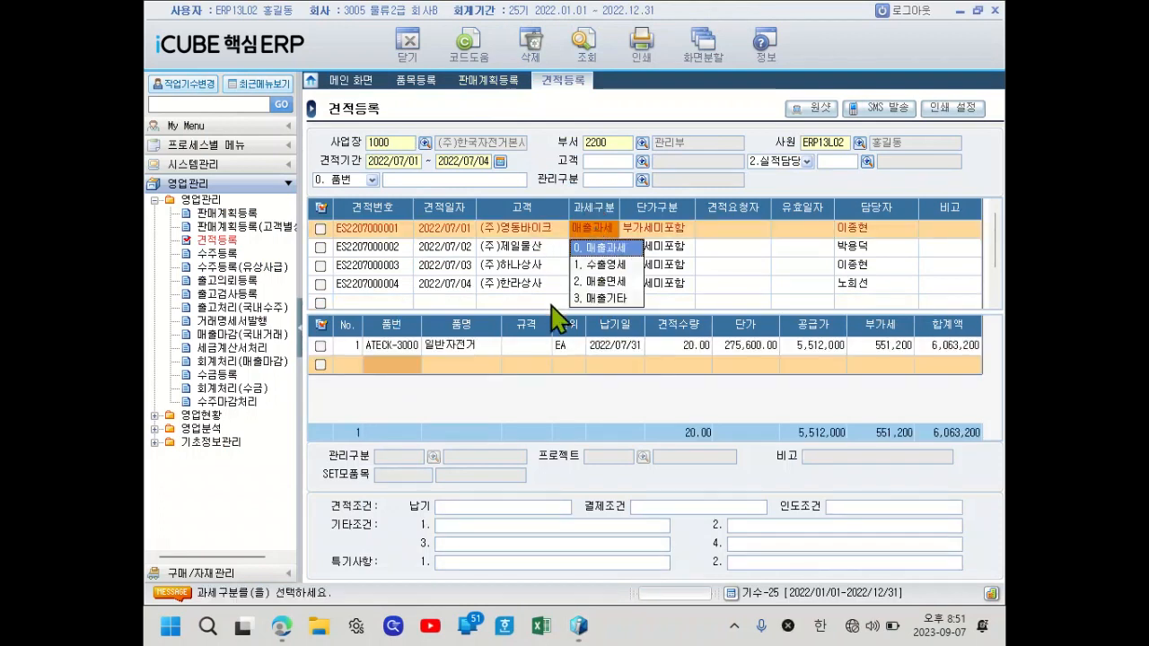
pyautogui.click(537, 344)
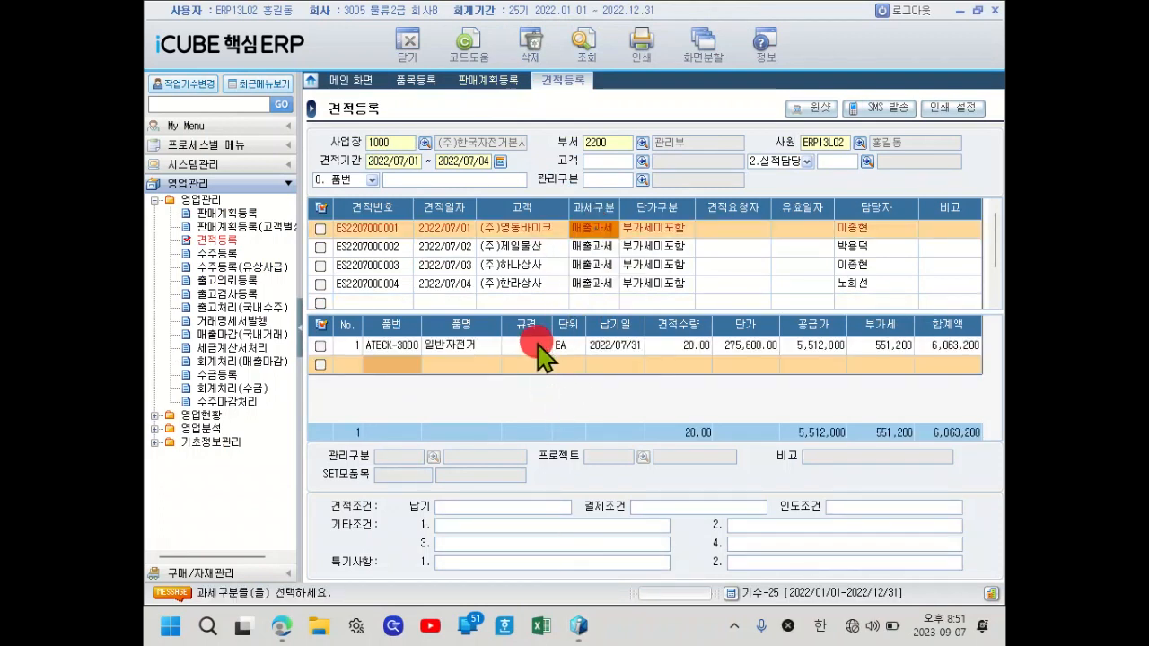
pyautogui.click(493, 352)
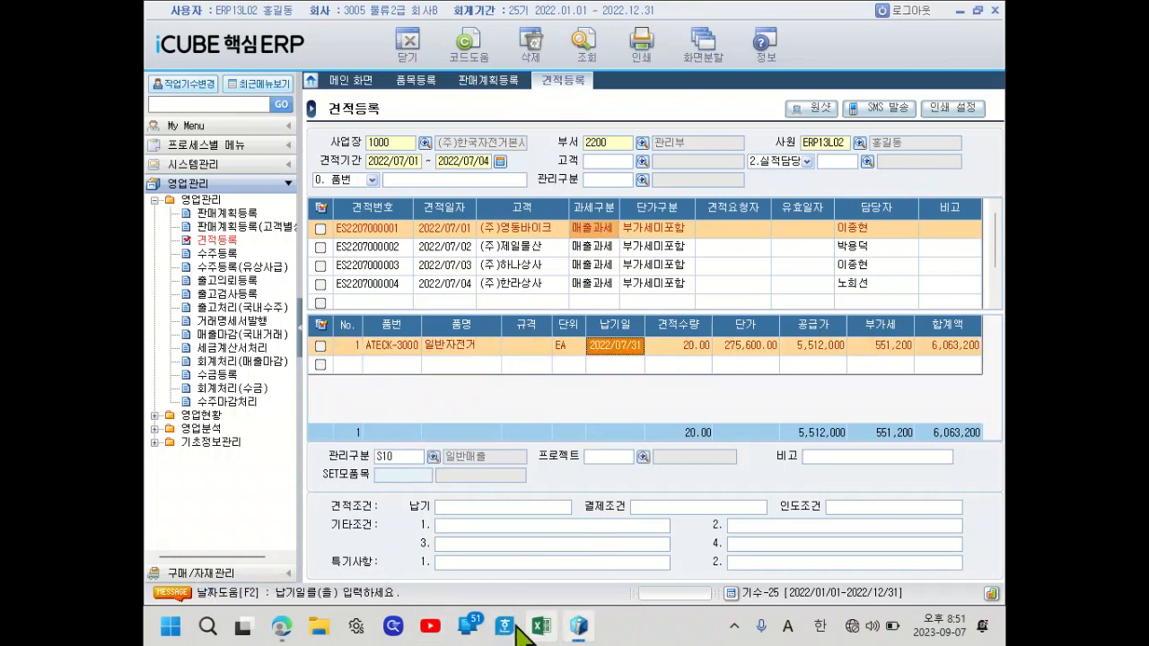
pyautogui.click(283, 626)
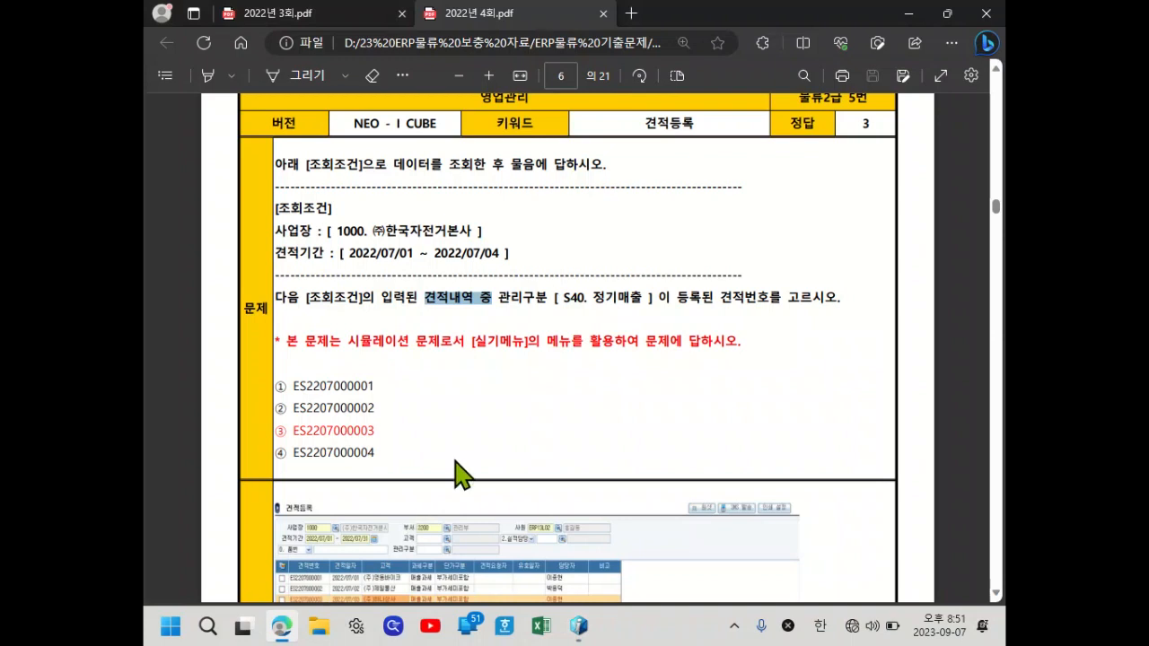
pyautogui.click(579, 626)
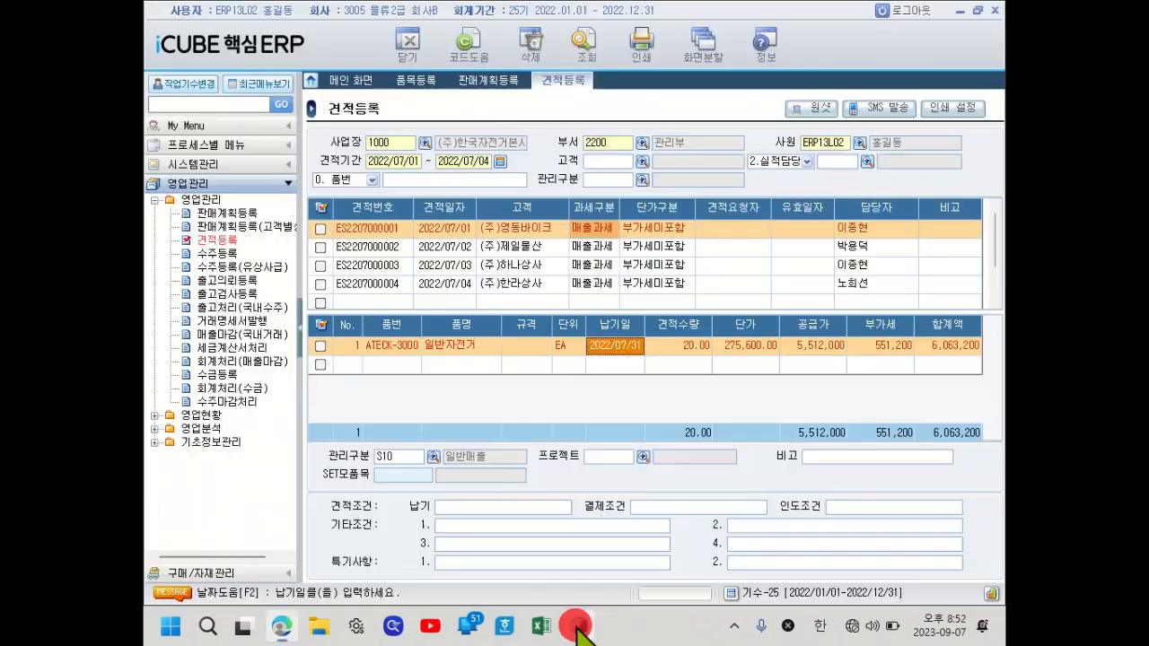
pyautogui.click(454, 348)
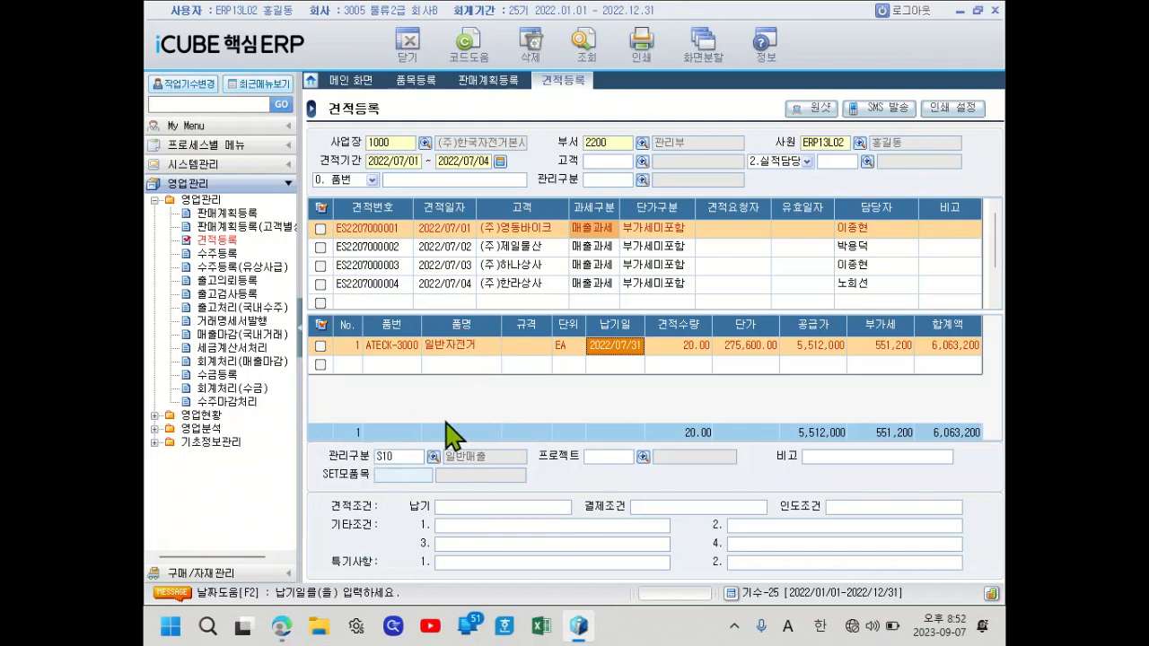
# Check the 관리구분 of the item lines in the (주)제일물산 and (주)하나상사 quotations.
pyautogui.click(494, 258)
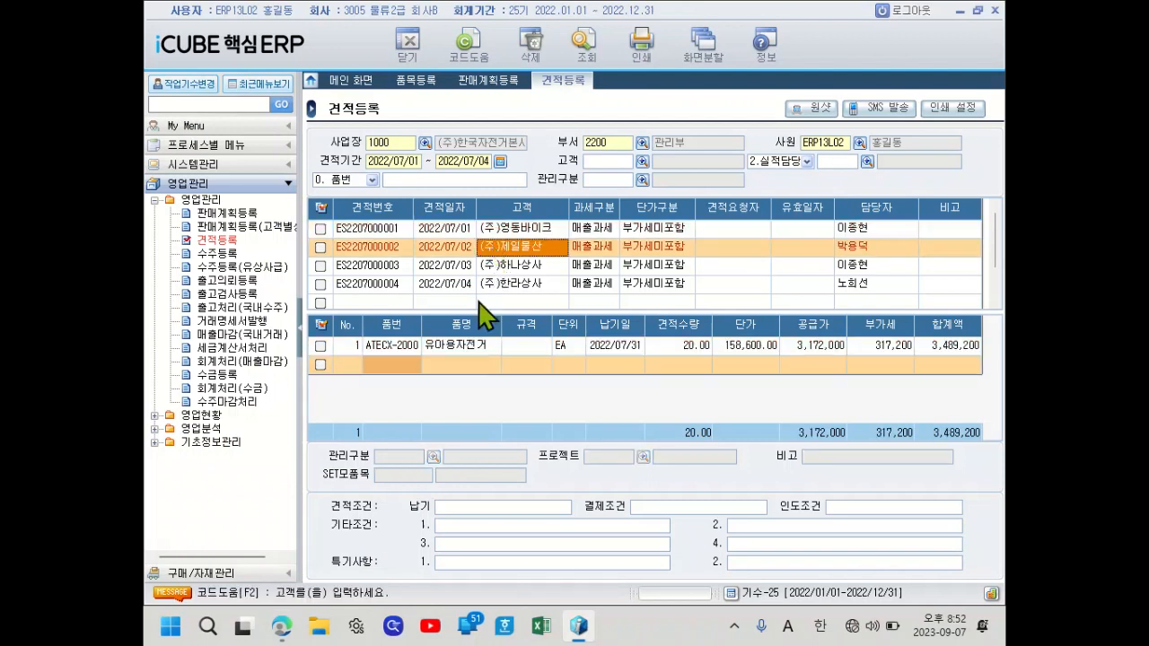
pyautogui.click(409, 346)
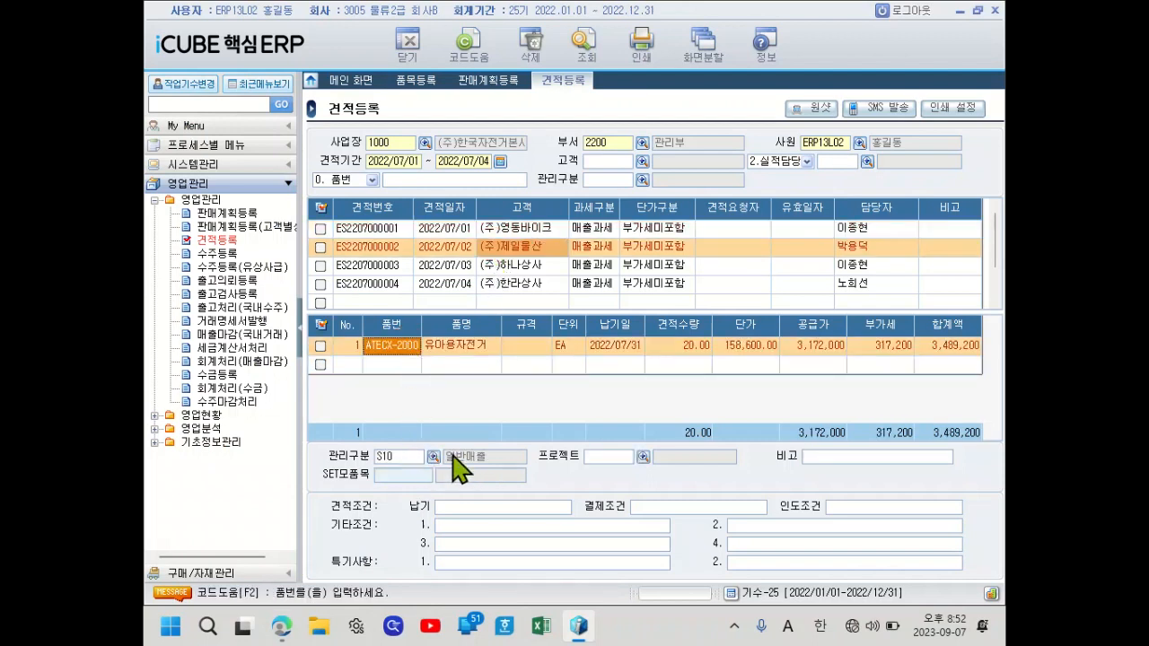
pyautogui.click(464, 267)
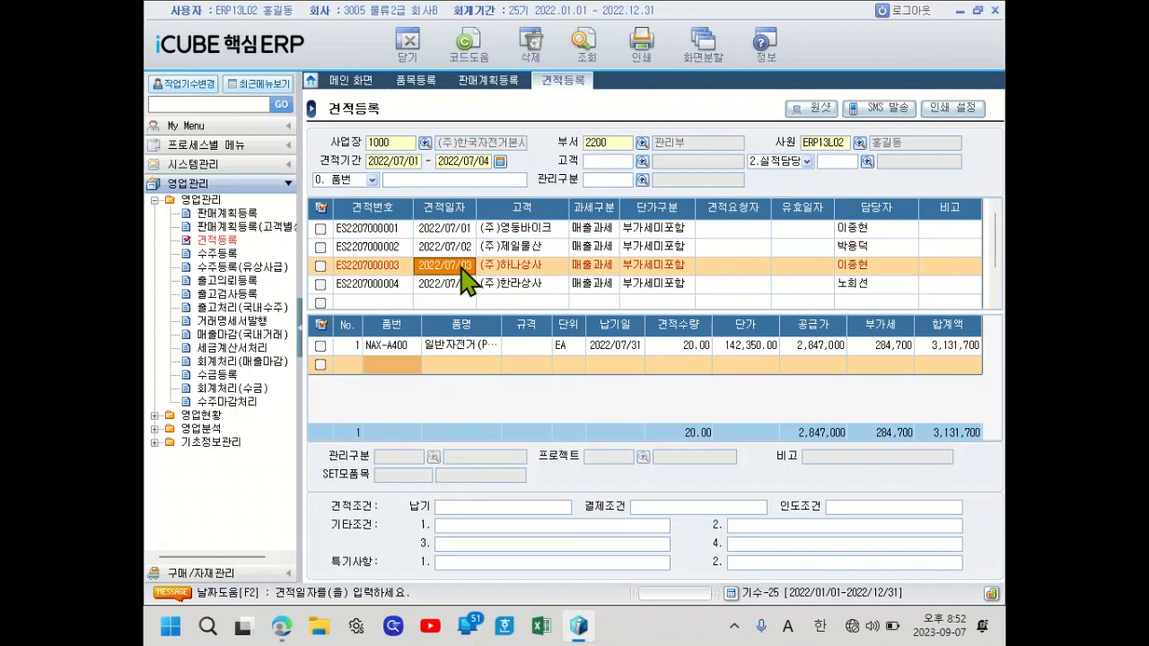
pyautogui.click(436, 347)
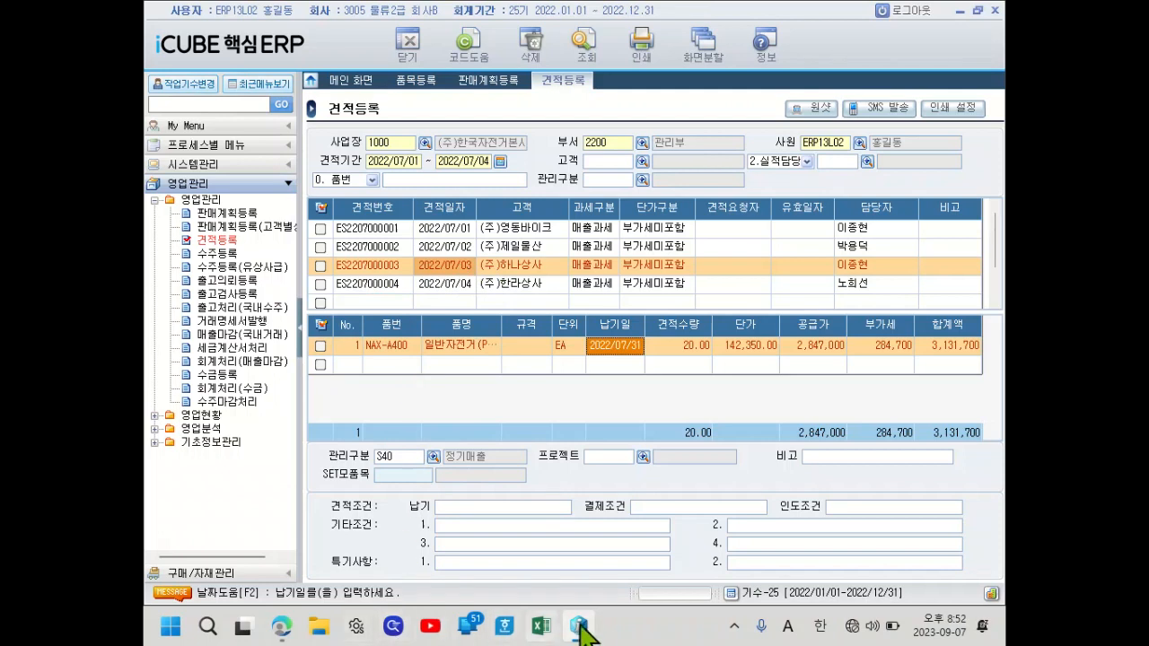
# Switch to the PDF in Edge, review question 5's answer choices and image, and read question 6 on 수주등록.
pyautogui.moveTo(284, 628)
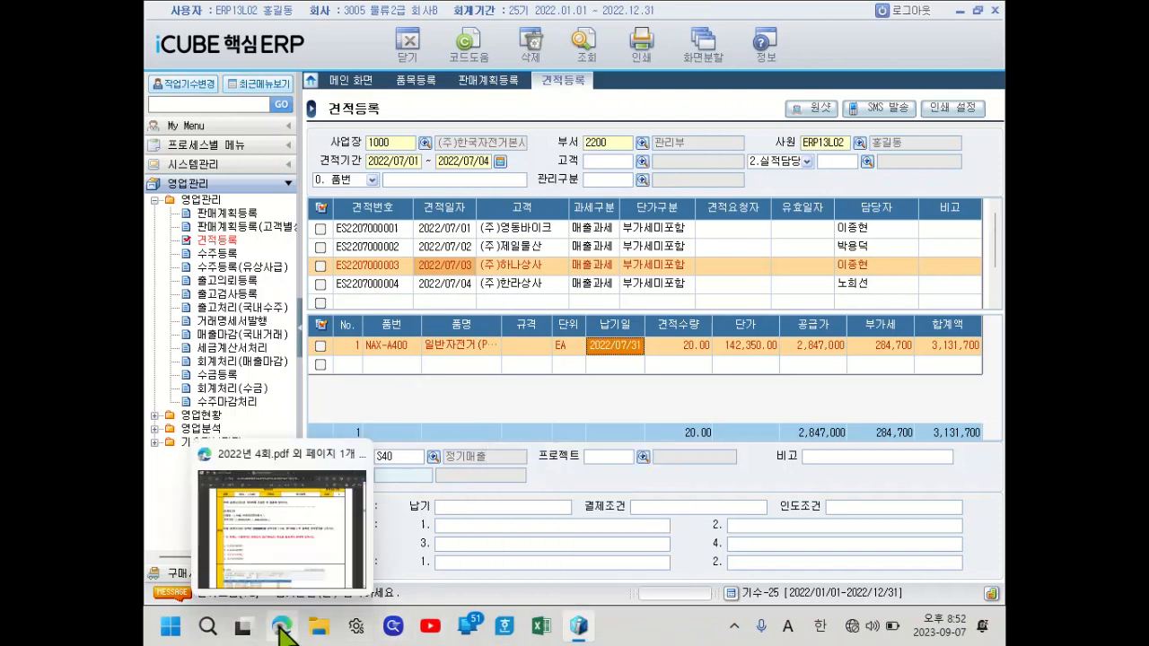
pyautogui.click(287, 505)
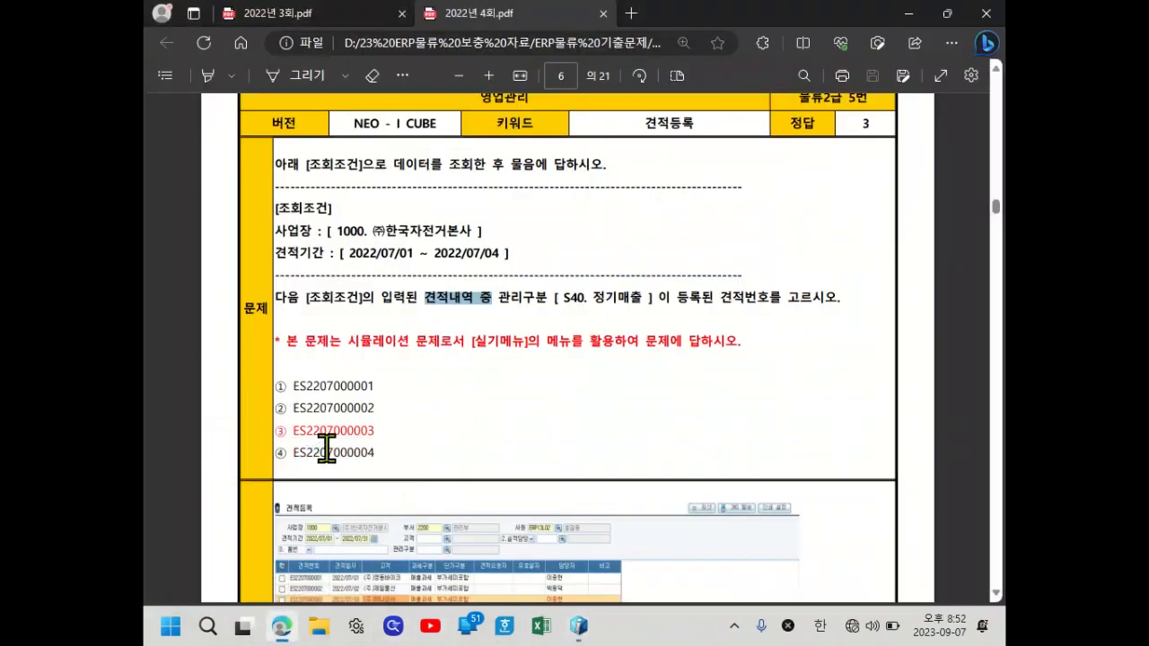
pyautogui.scroll(-2, 449, 431)
pyautogui.scroll(-10, 448, 386)
pyautogui.scroll(-6, 449, 381)
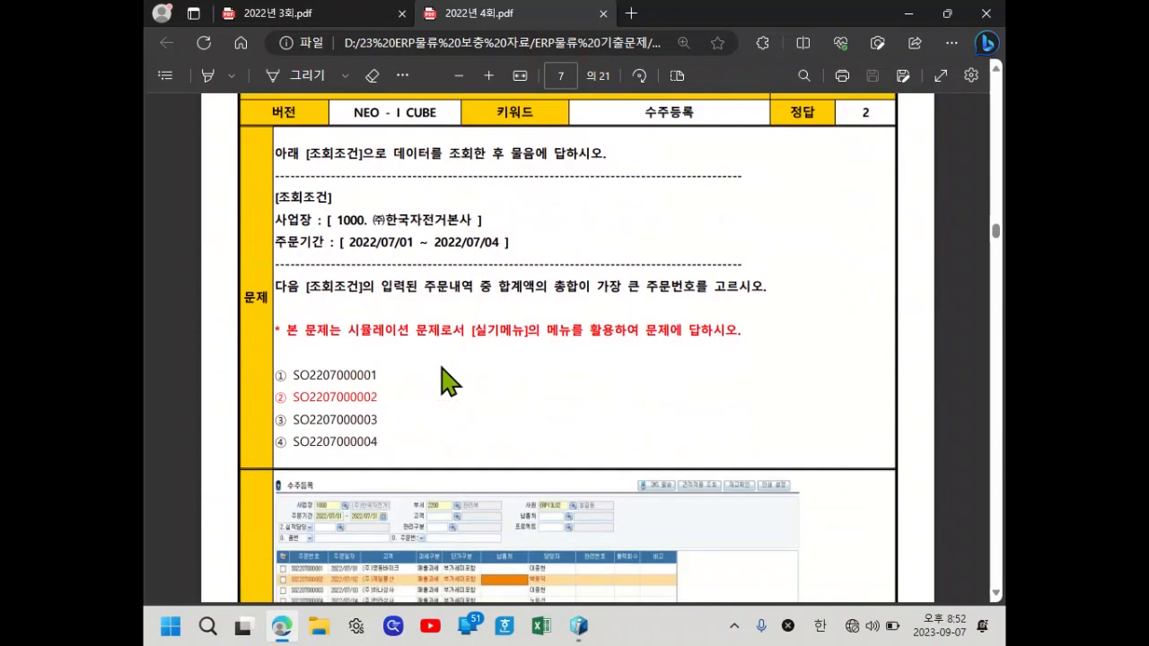
pyautogui.scroll(2, 444, 379)
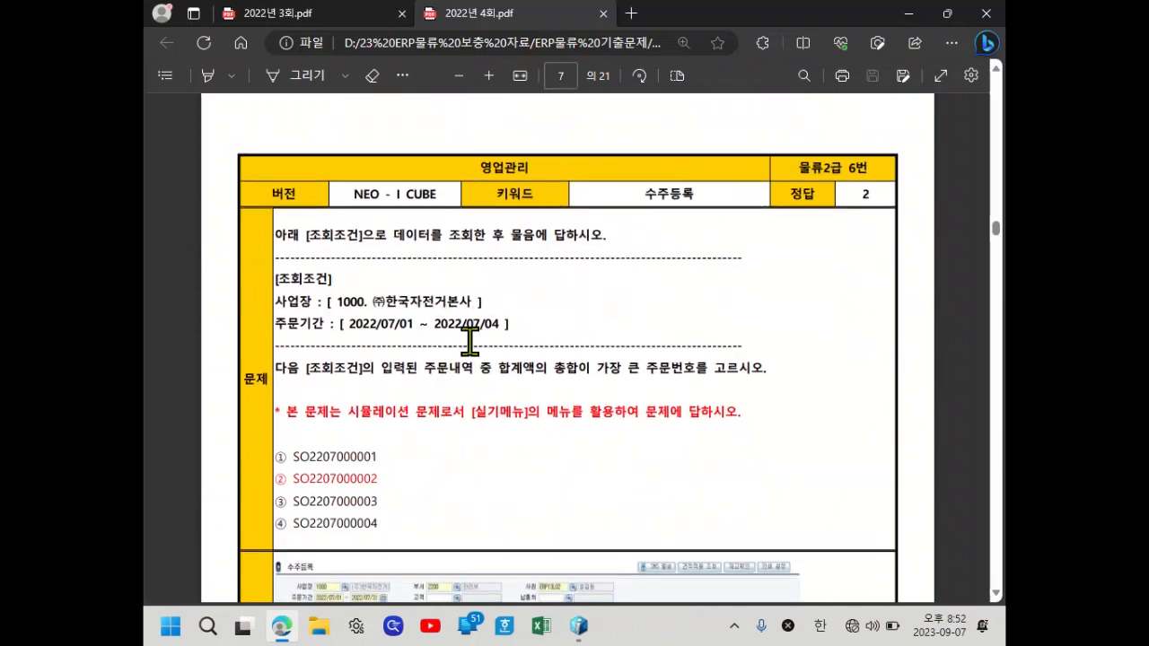
# Review question 6 in the PDF, including its query conditions, the 합계액 total wording, the 수주등록 image and the worked solution.
pyautogui.scroll(-2, 463, 344)
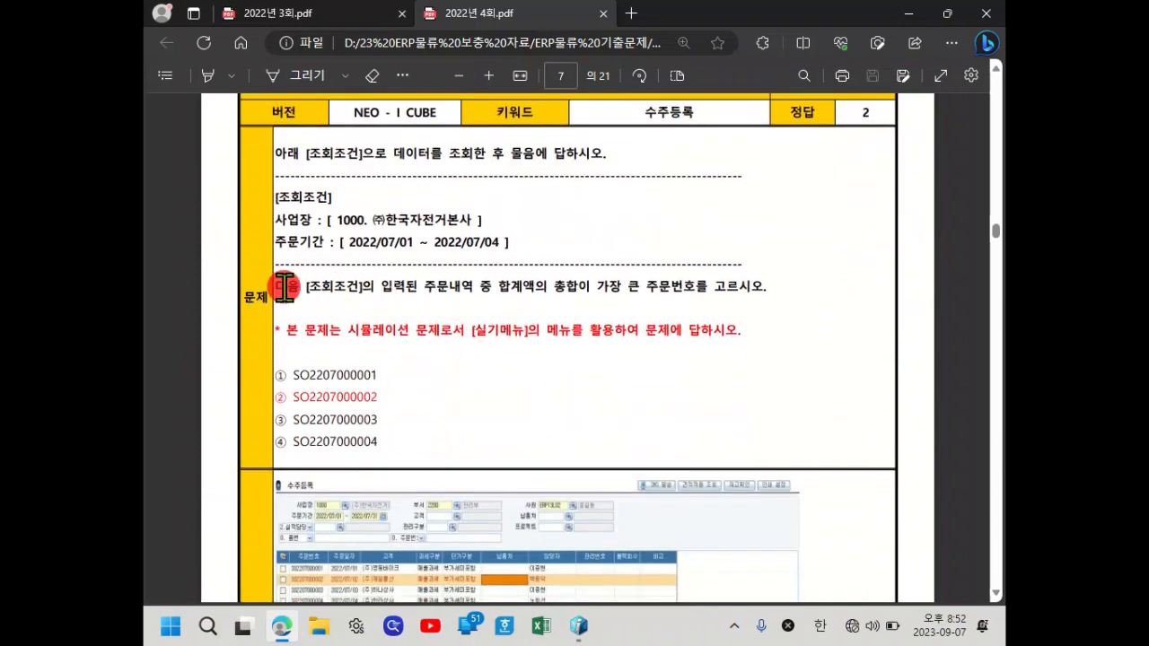
pyautogui.moveTo(284, 287); pyautogui.dragTo(751, 280)
pyautogui.click(501, 296)
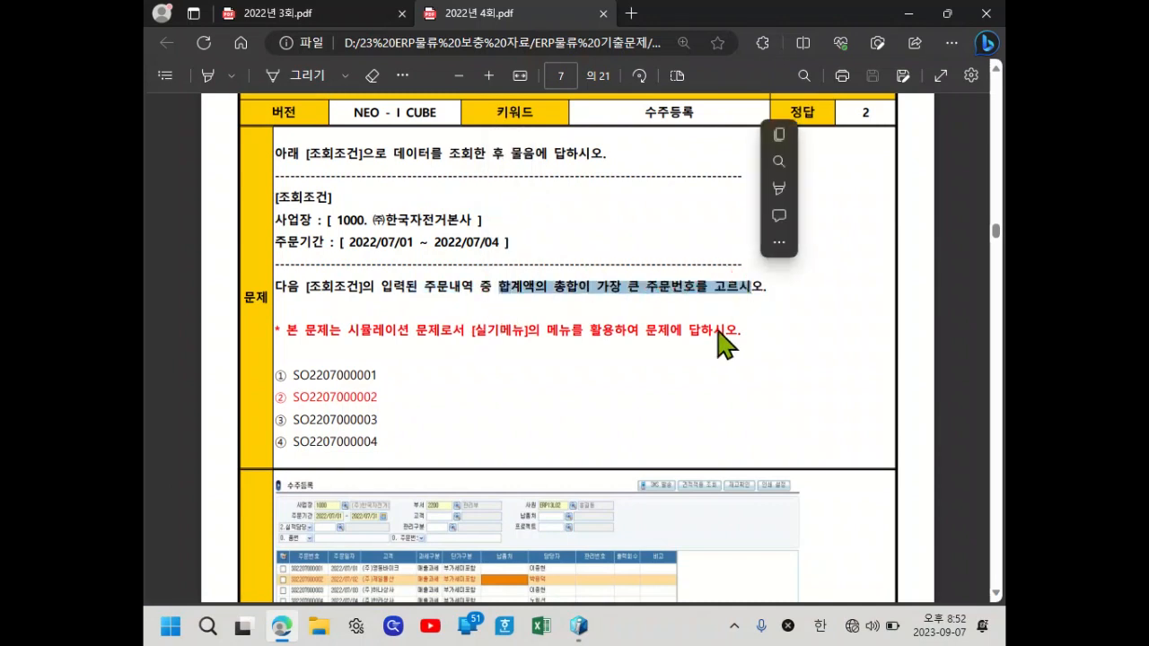
pyautogui.scroll(-1, 719, 359)
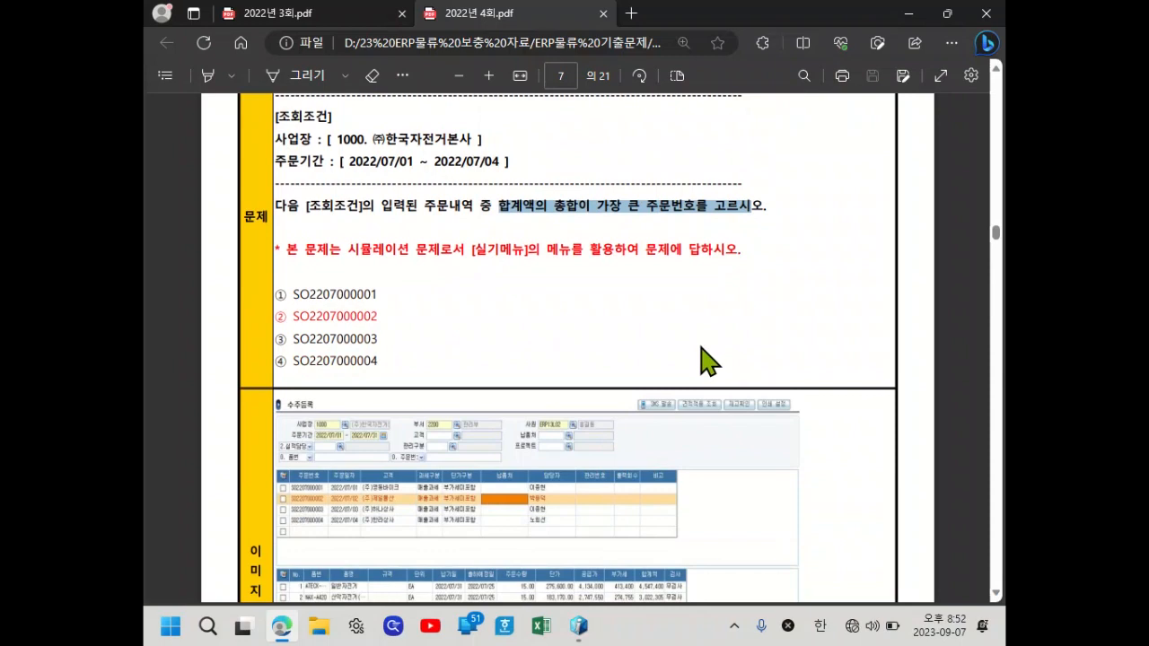
pyautogui.scroll(-3, 702, 349)
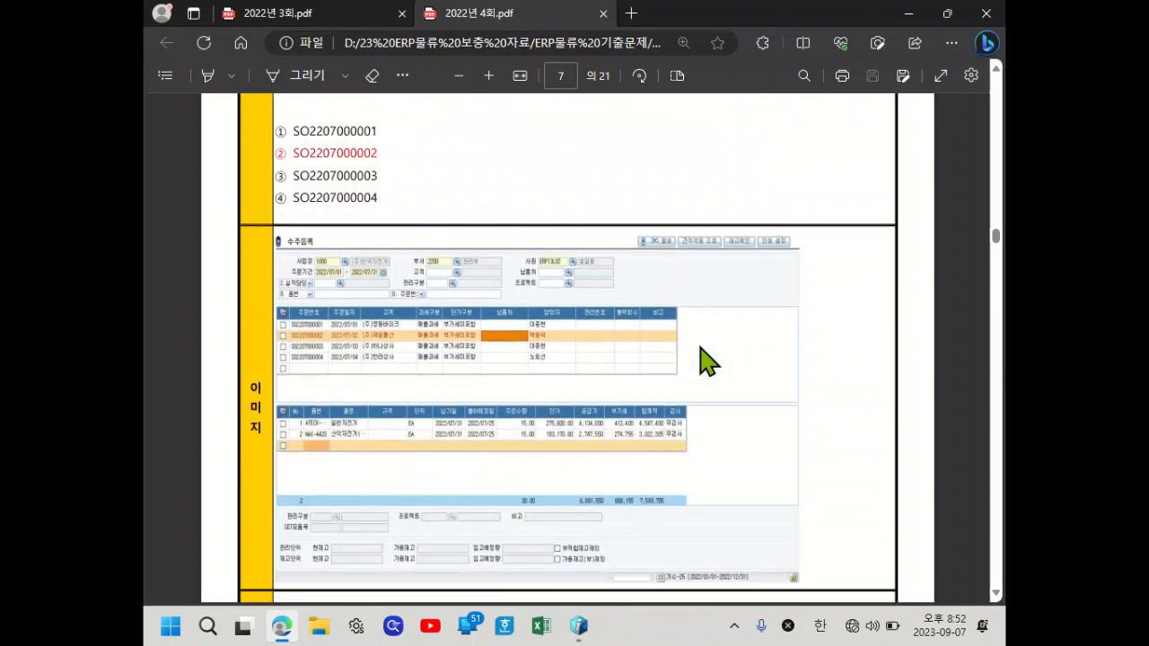
pyautogui.scroll(-1, 709, 360)
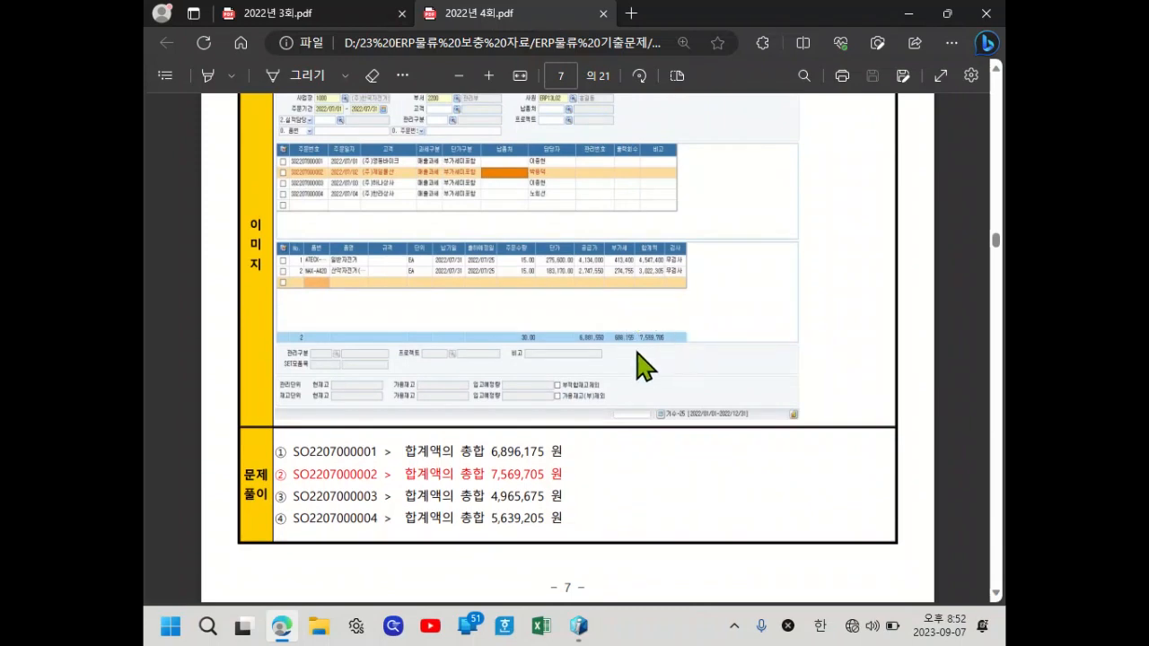
pyautogui.scroll(-4, 631, 359)
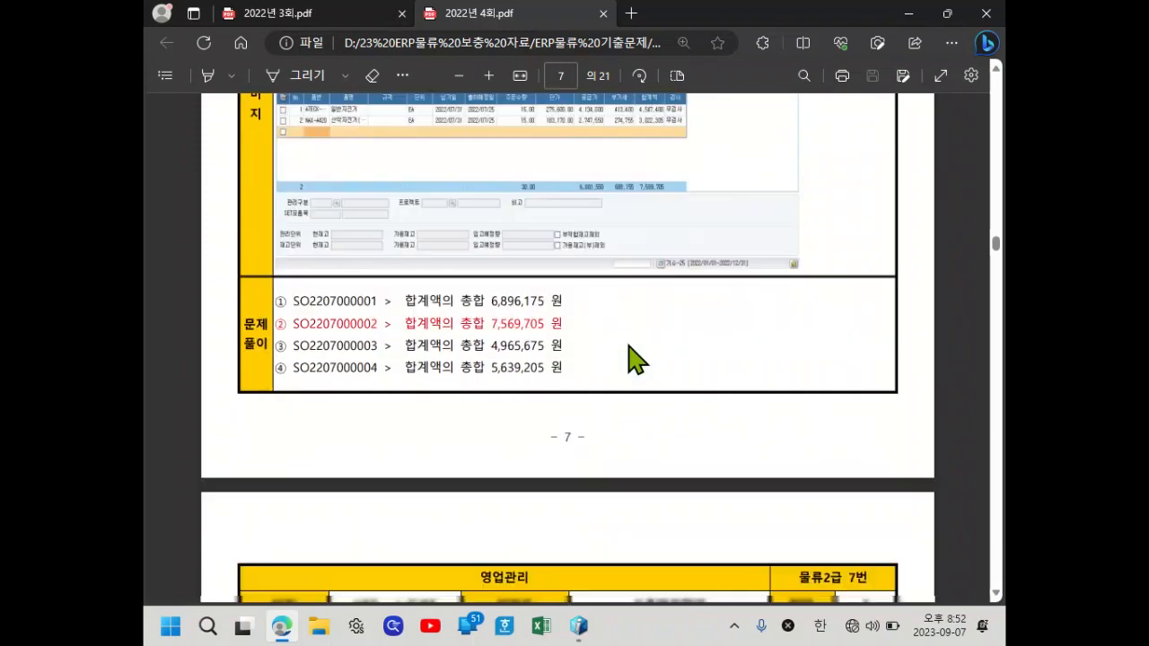
# Read question 7 on 수주마감처리, marking the 주문내역 wording and the phrase about the differing closing reason.
pyautogui.scroll(-3, 631, 359)
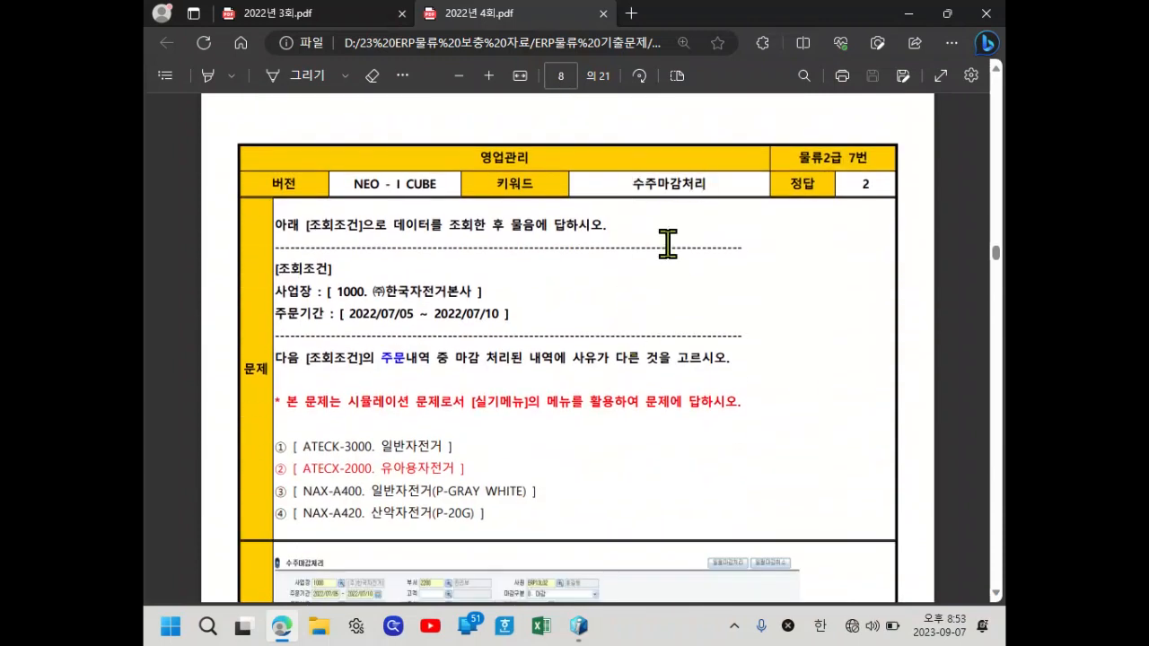
pyautogui.scroll(-1, 566, 318)
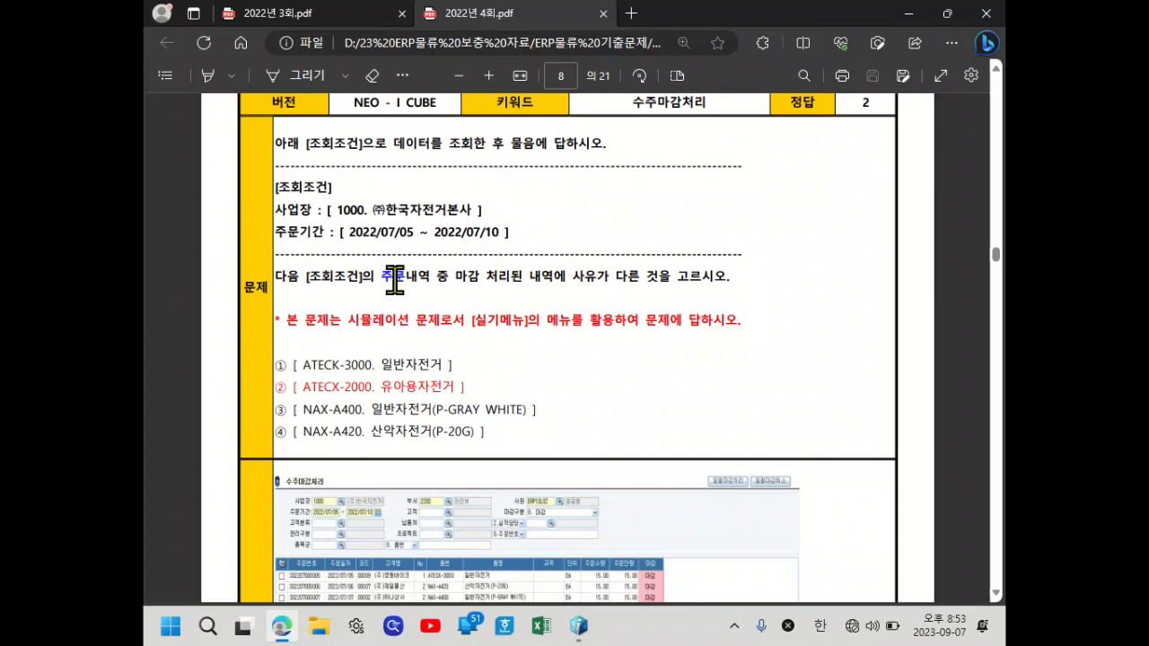
pyautogui.moveTo(377, 278); pyautogui.dragTo(449, 279)
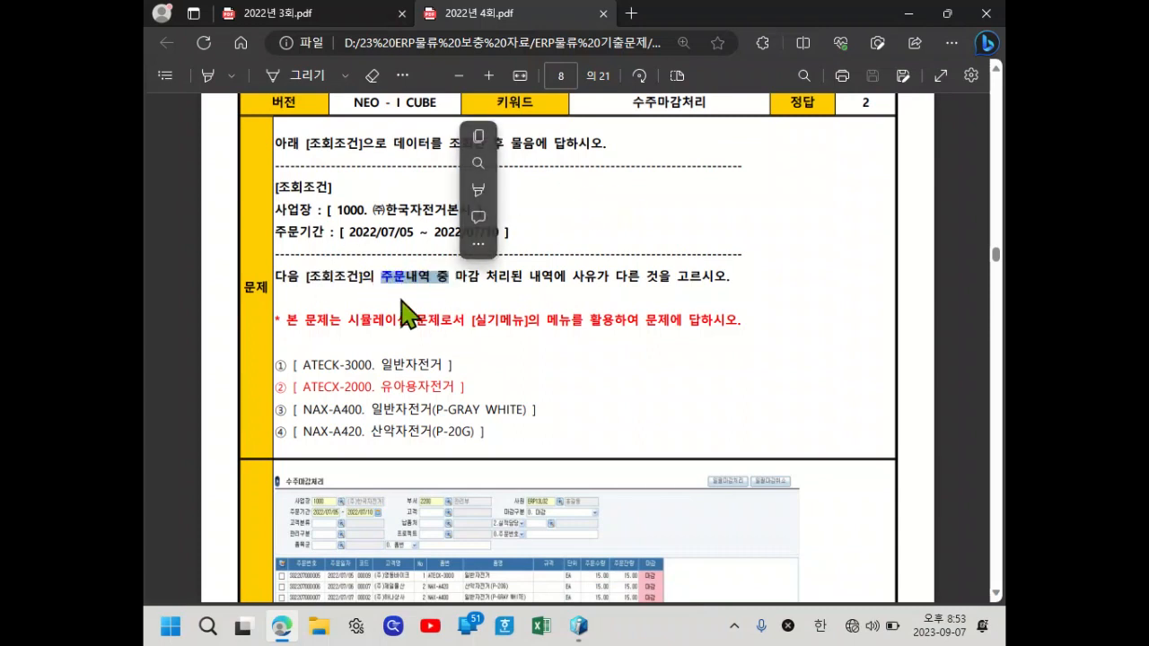
pyautogui.click(469, 301)
pyautogui.moveTo(456, 277); pyautogui.dragTo(689, 279)
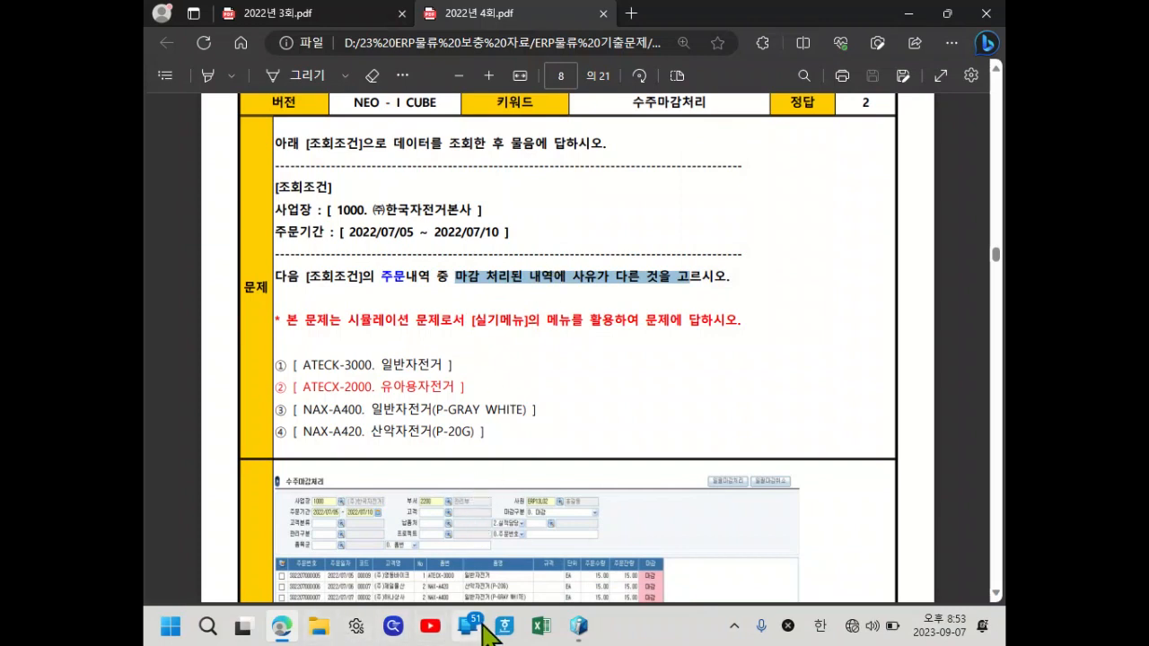
# Switch to iCUBE 핵심ERP and open 수주마감처리, then recheck question 7's query conditions in the PDF.
pyautogui.click(582, 620)
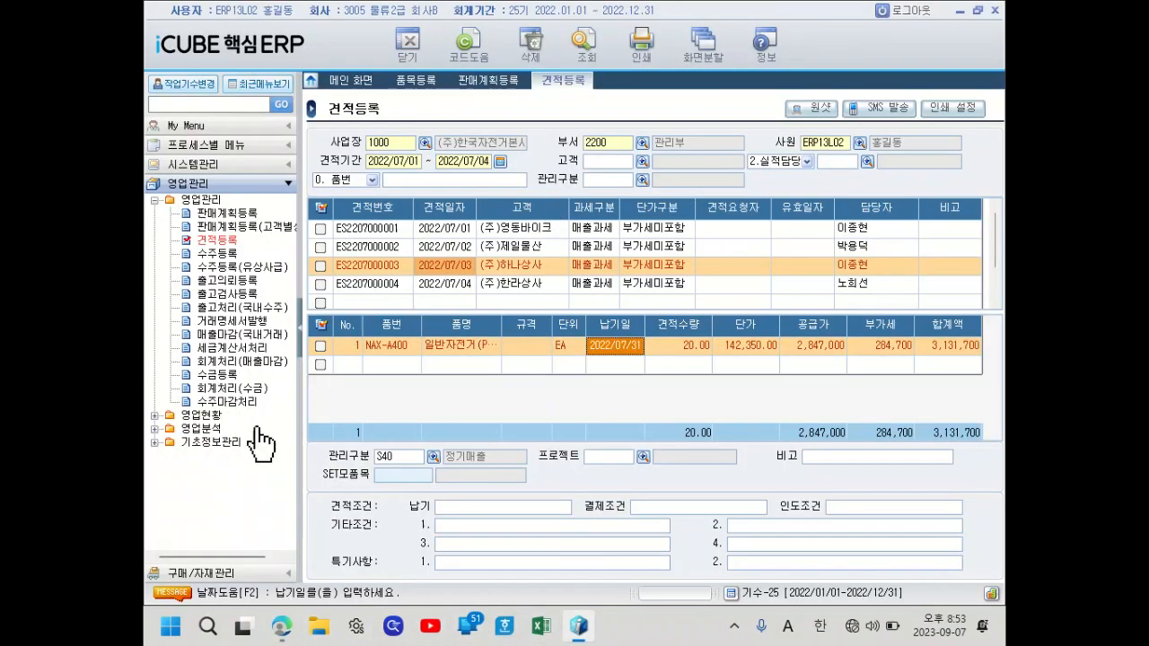
pyautogui.click(235, 402)
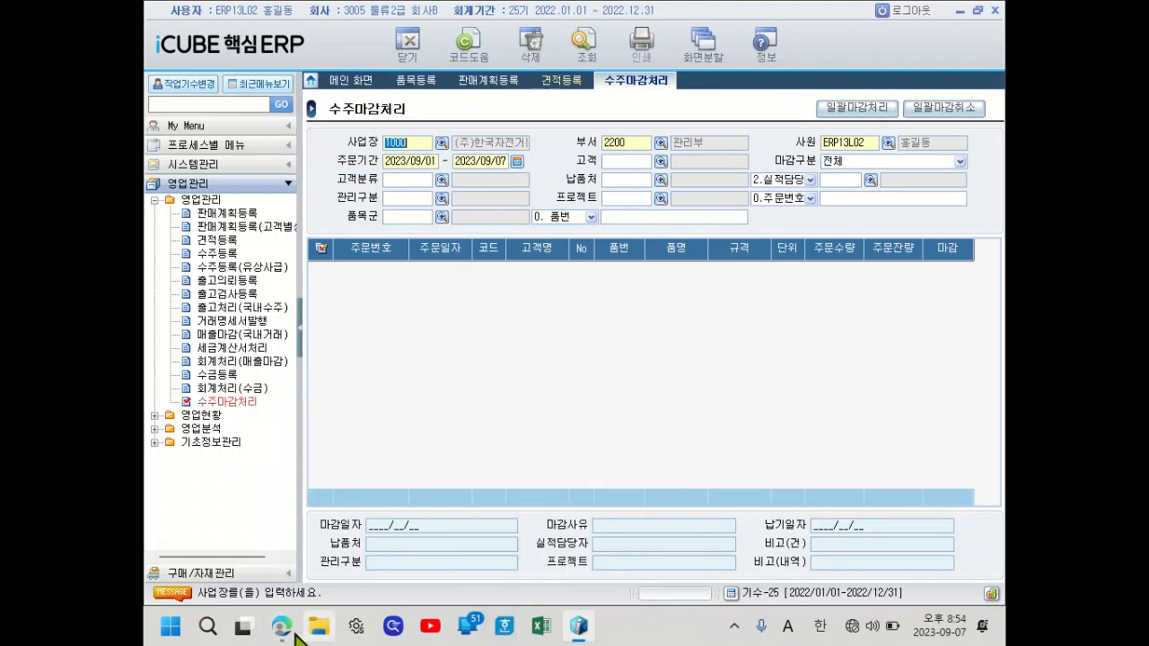
pyautogui.moveTo(285, 633)
pyautogui.click(299, 575)
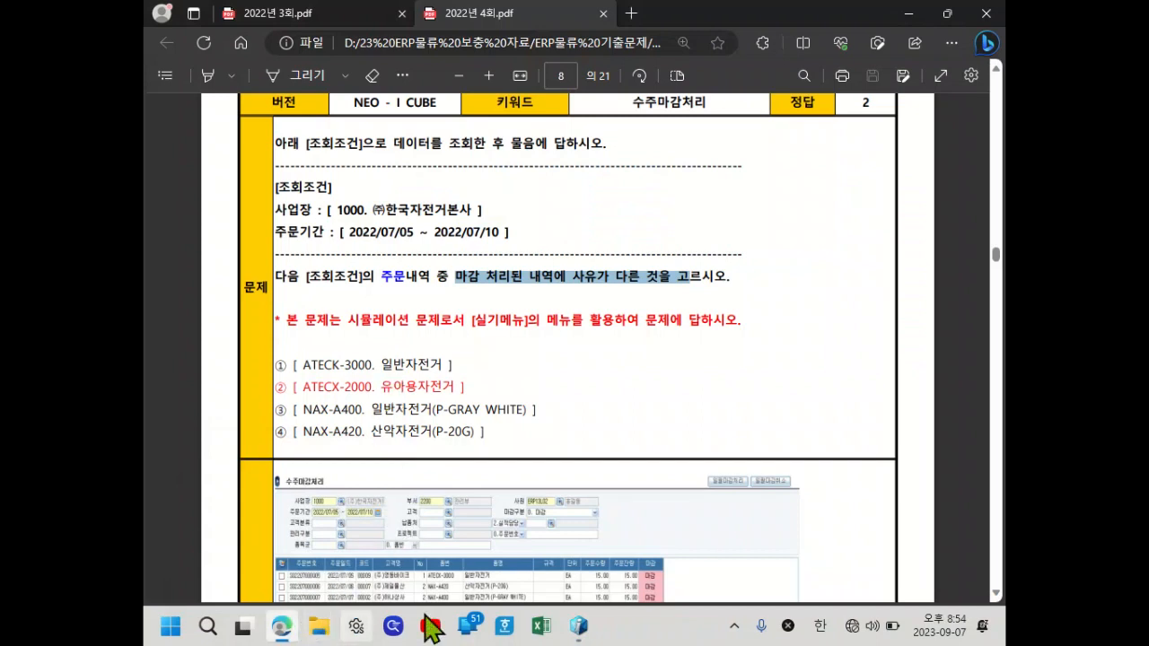
# Switch back to iCUBE 핵심ERP and retrieve the 수주마감처리 orders for 주문기간 2022/07/05 ~ 2022/07/10.
pyautogui.click(579, 626)
pyautogui.click(416, 162)
pyautogui.write('2022/07/05')
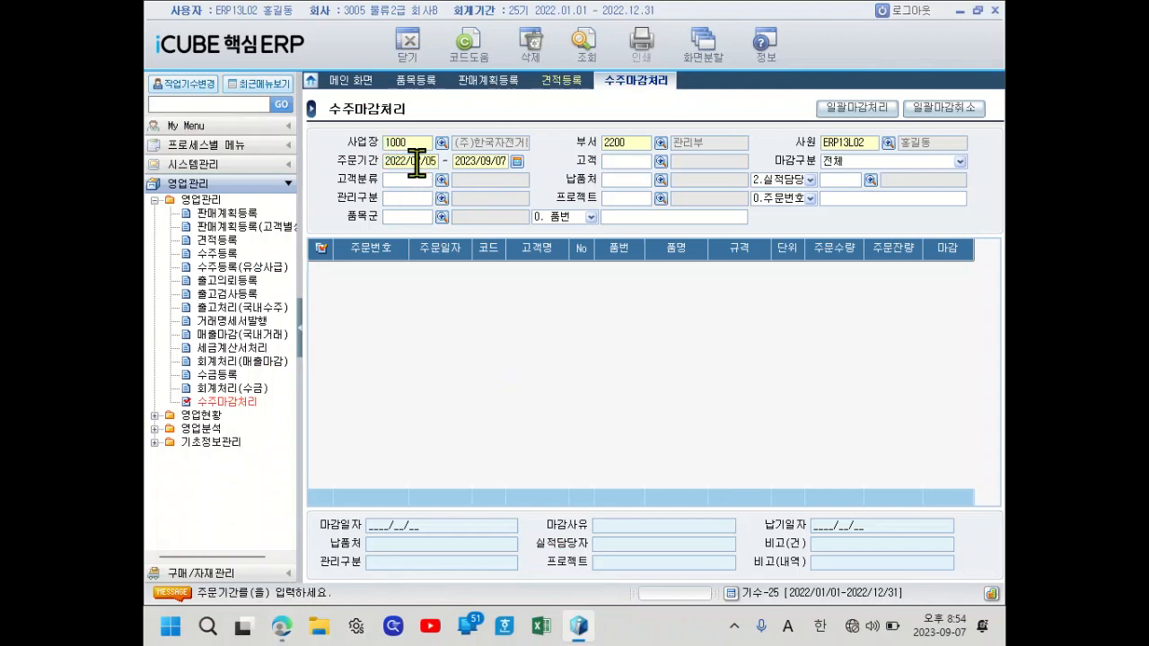
pyautogui.write('20220710')
pyautogui.press('Return')
pyautogui.press('F12')
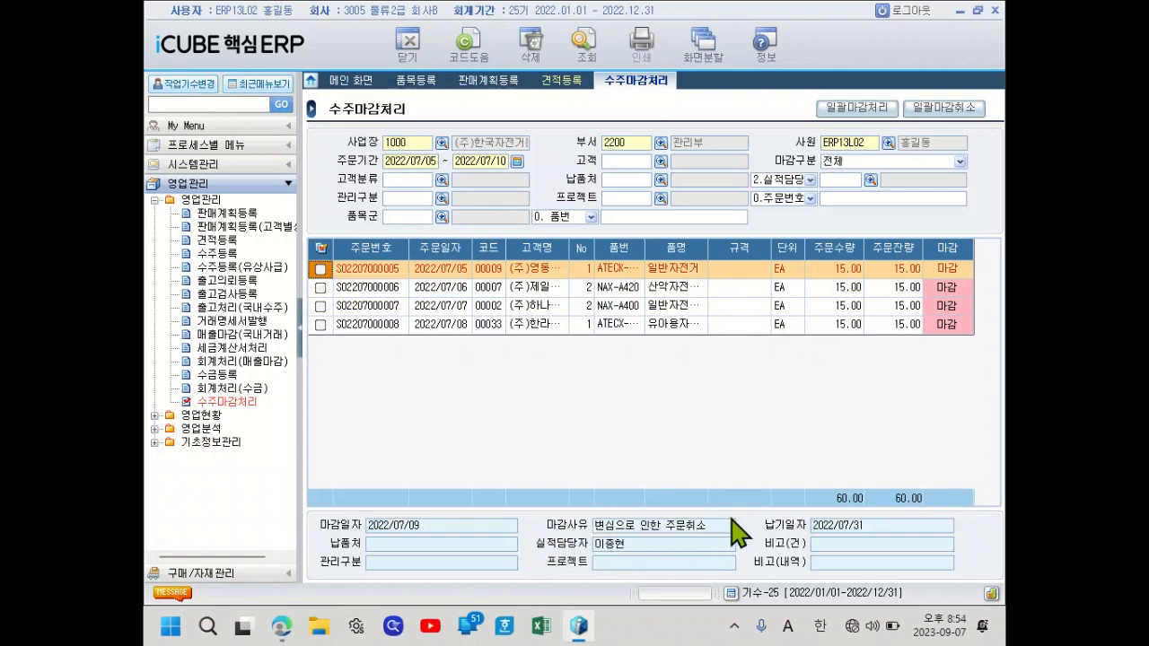
# Check the 마감사유 of the NAX-A420, NAX-A400 and 유아용자전거 order lines.
pyautogui.click(625, 288)
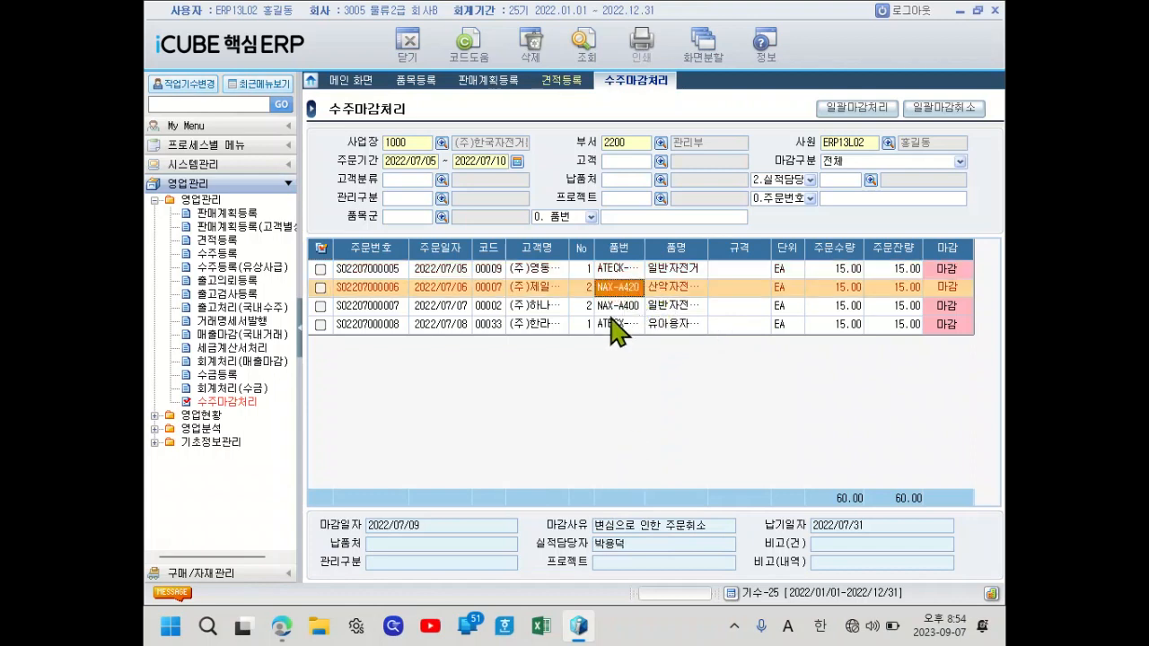
pyautogui.click(614, 309)
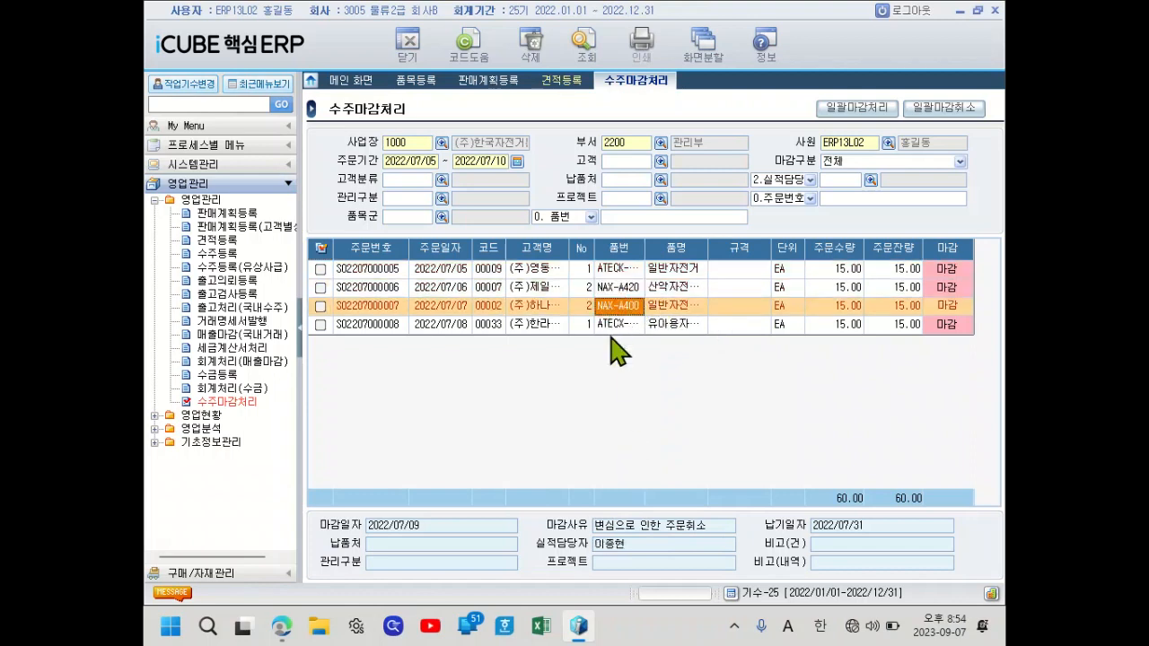
pyautogui.click(611, 327)
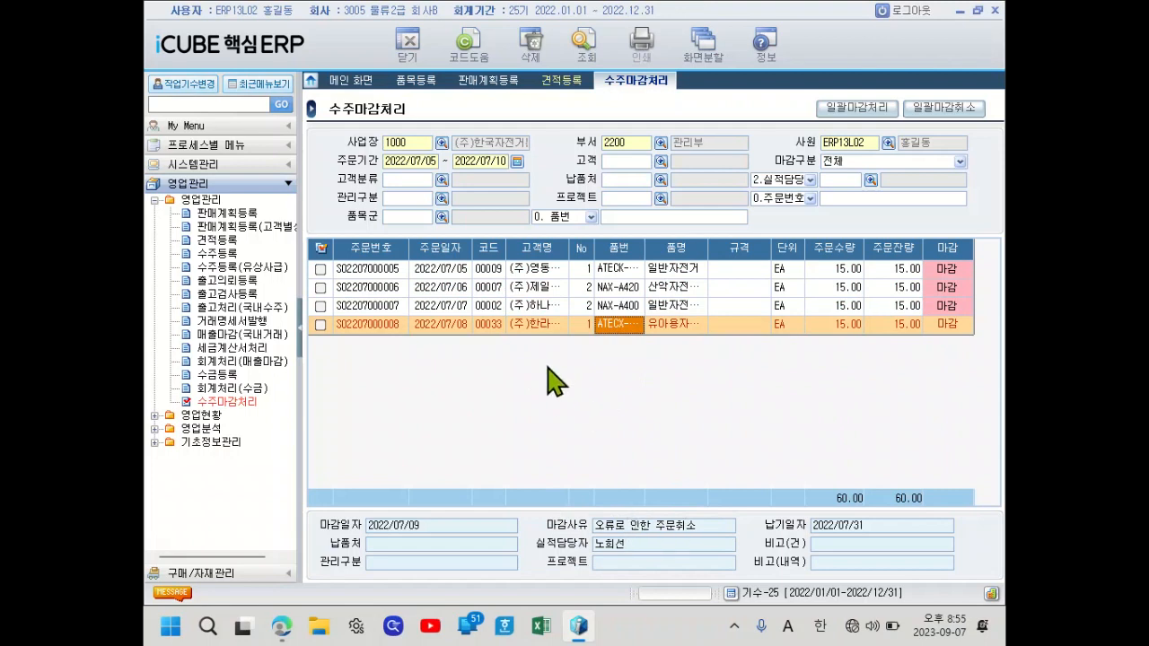
pyautogui.click(505, 468)
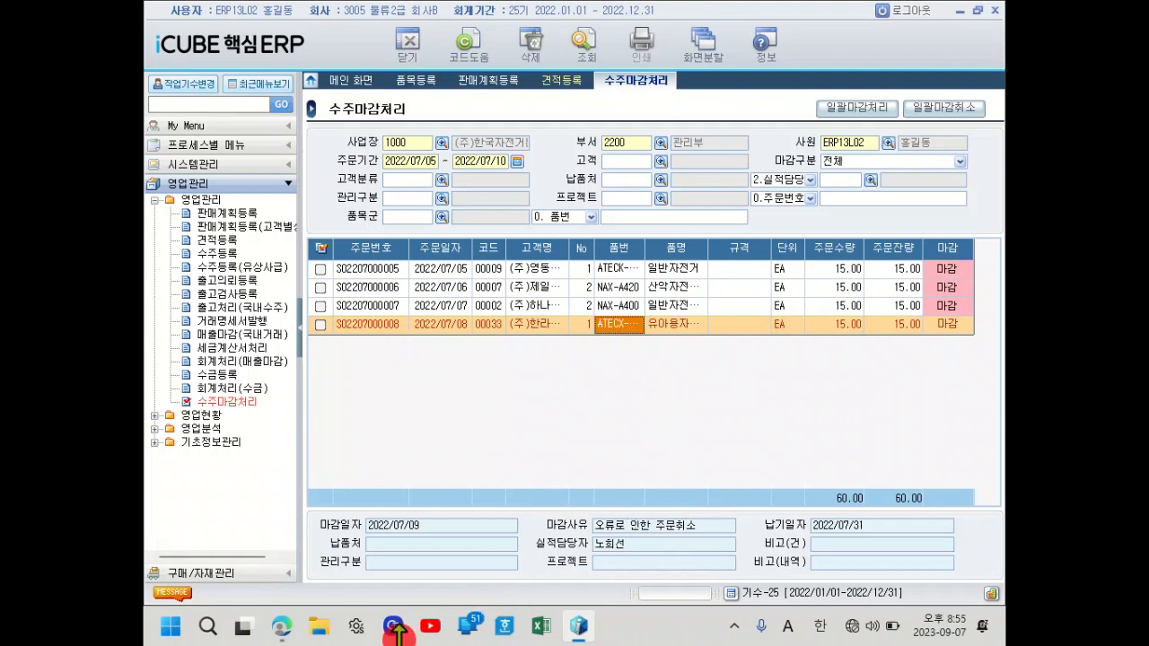
# Switch to the PDF in Edge and compare question 7's answer choices with the closed orders in iCUBE 핵심ERP.
pyautogui.click(279, 627)
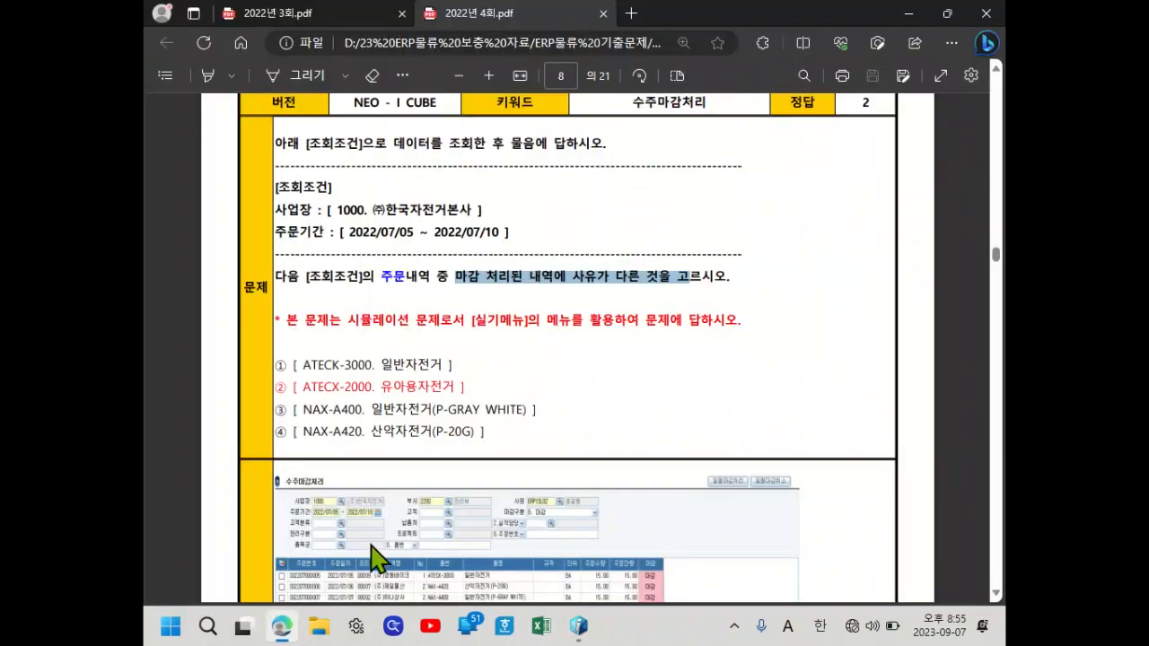
pyautogui.click(521, 364)
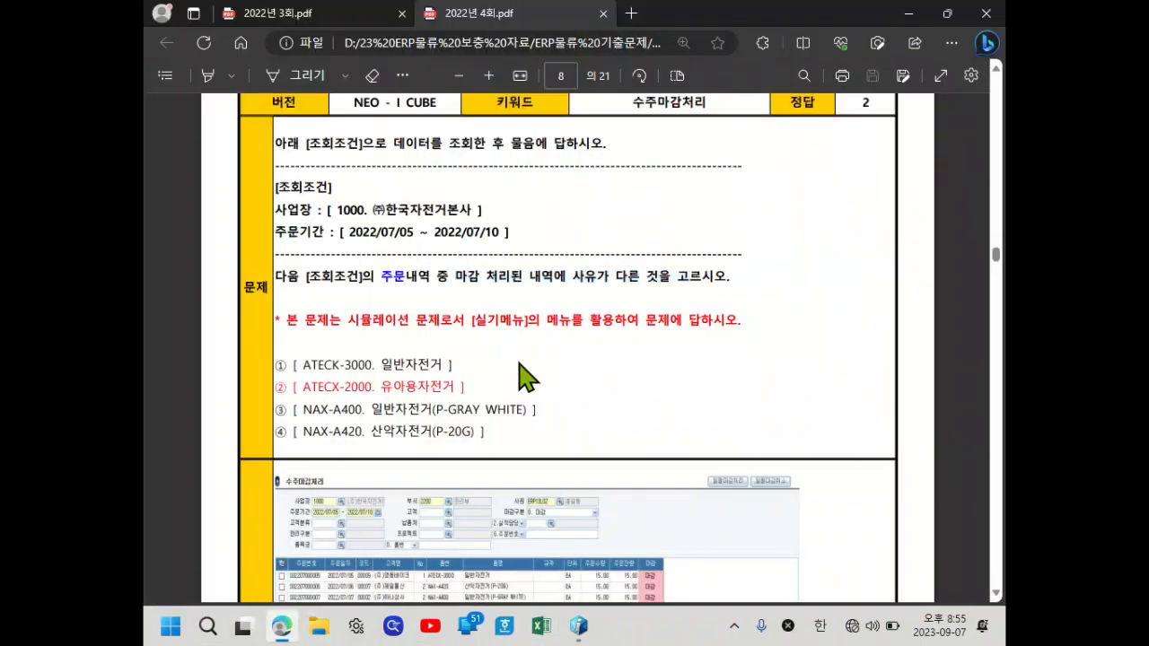
pyautogui.click(284, 627)
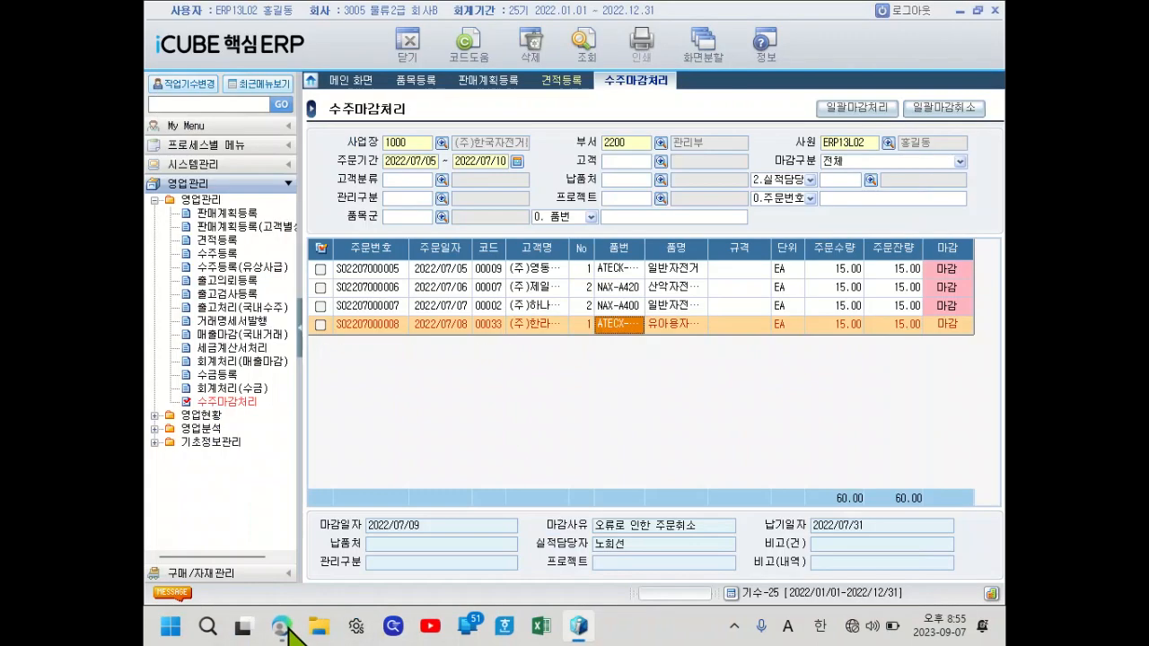
pyautogui.click(280, 625)
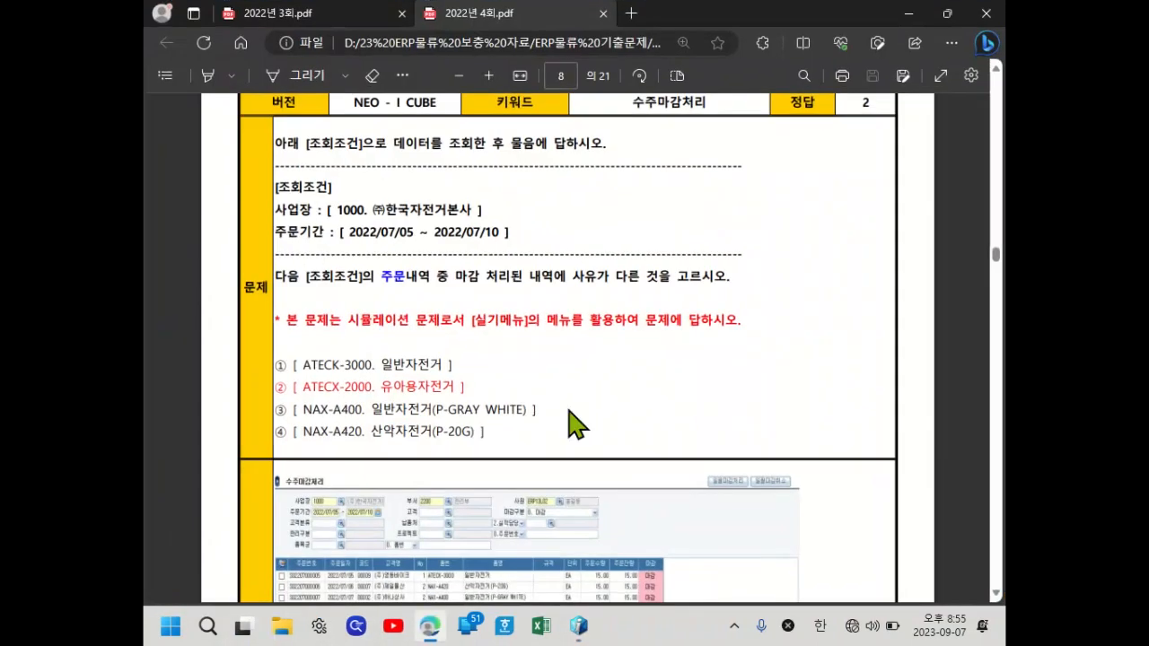
# Read question 8 on 출고처리(국내수주), marking 예외출고 and the comparison of 주문단위수량 with 재고단위수량.
pyautogui.scroll(-10, 575, 424)
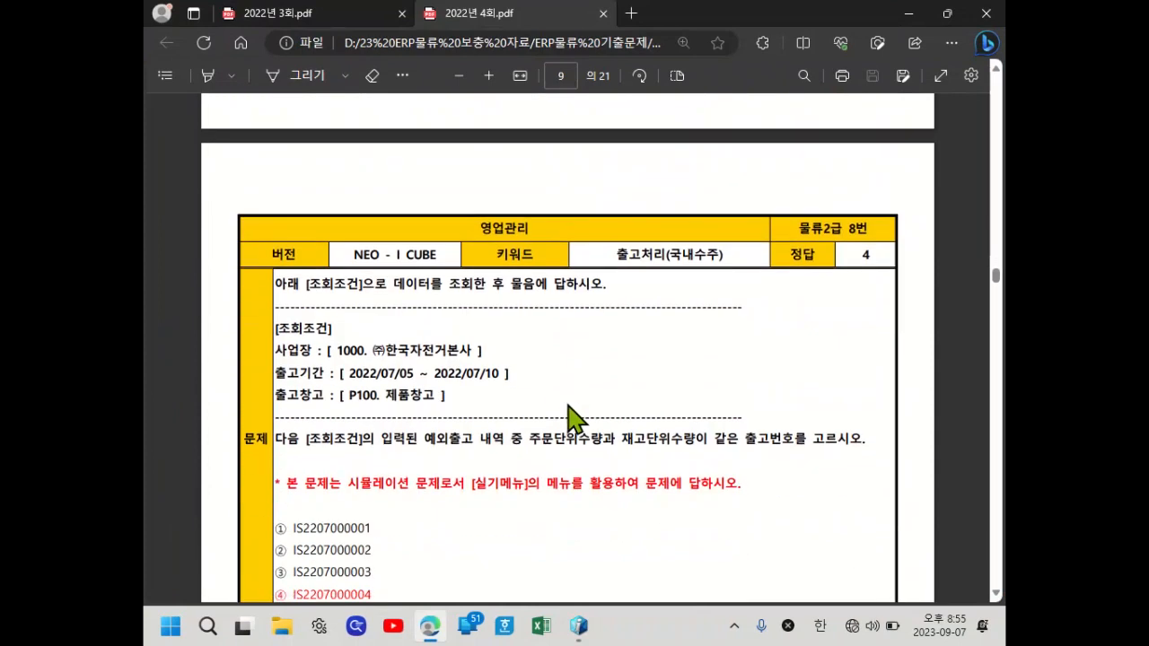
pyautogui.scroll(-2, 568, 407)
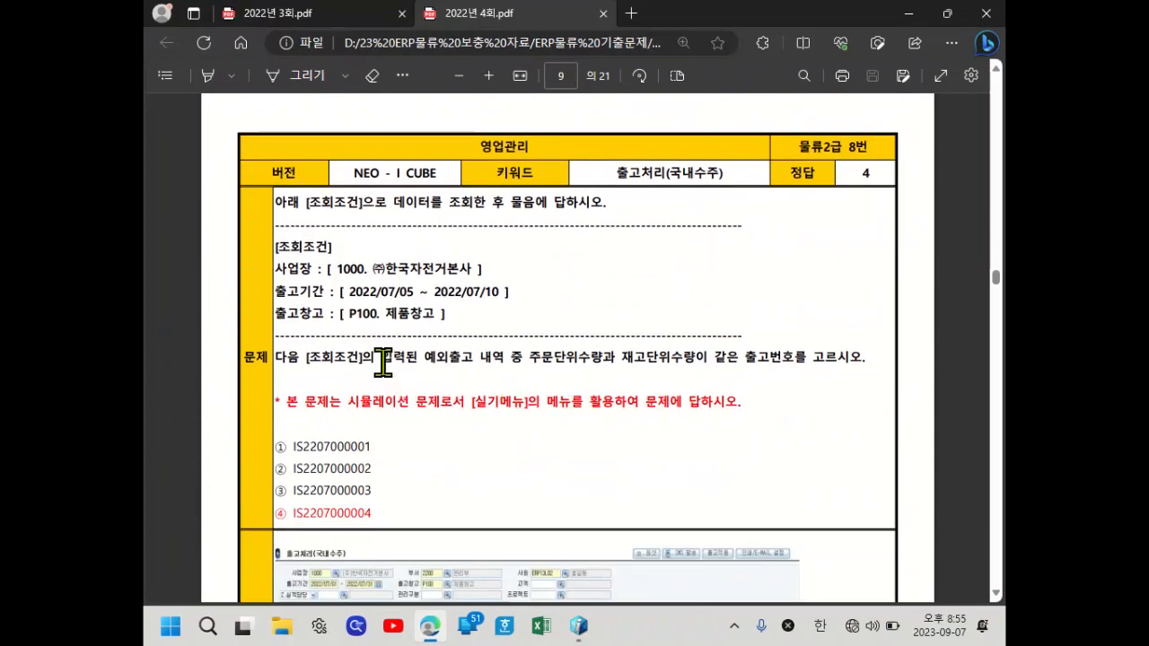
pyautogui.click(425, 359)
pyautogui.moveTo(427, 359); pyautogui.dragTo(475, 363)
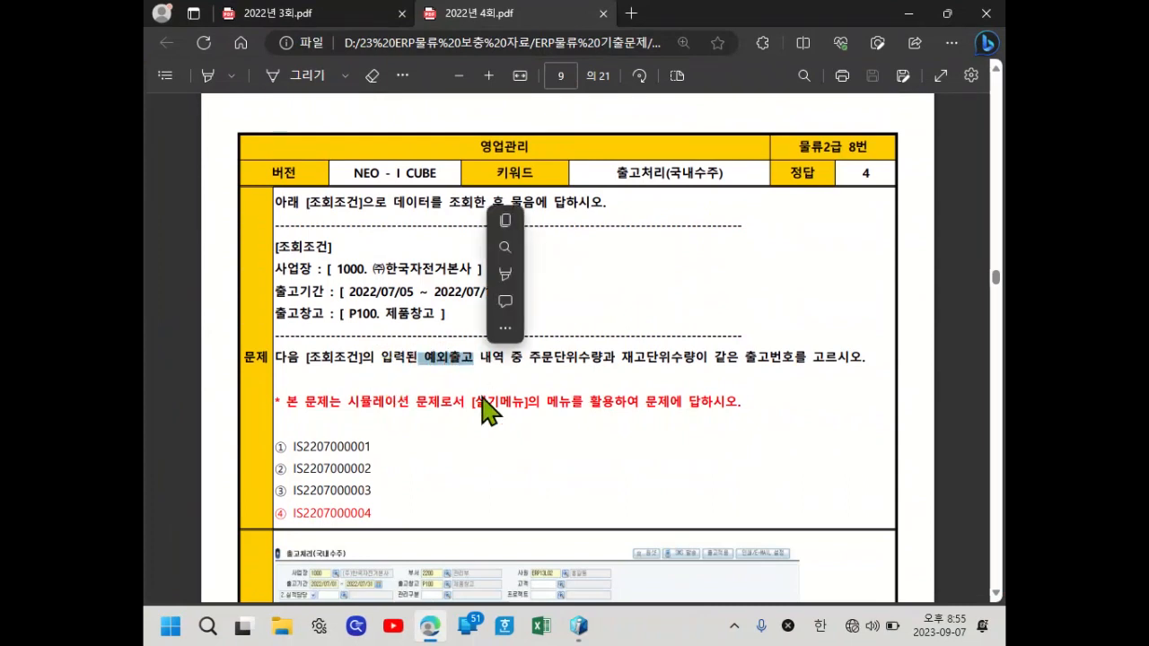
pyautogui.click(479, 398)
pyautogui.moveTo(426, 359); pyautogui.dragTo(698, 359)
pyautogui.click(425, 364)
pyautogui.moveTo(426, 365); pyautogui.dragTo(464, 367)
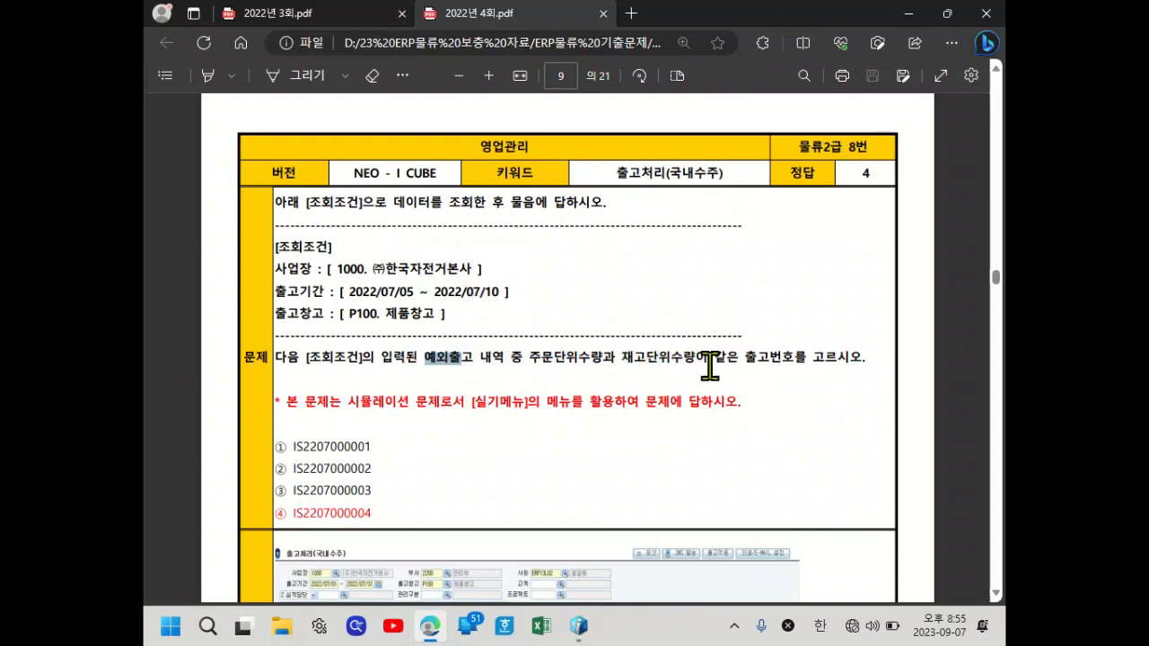
pyautogui.scroll(-1, 665, 395)
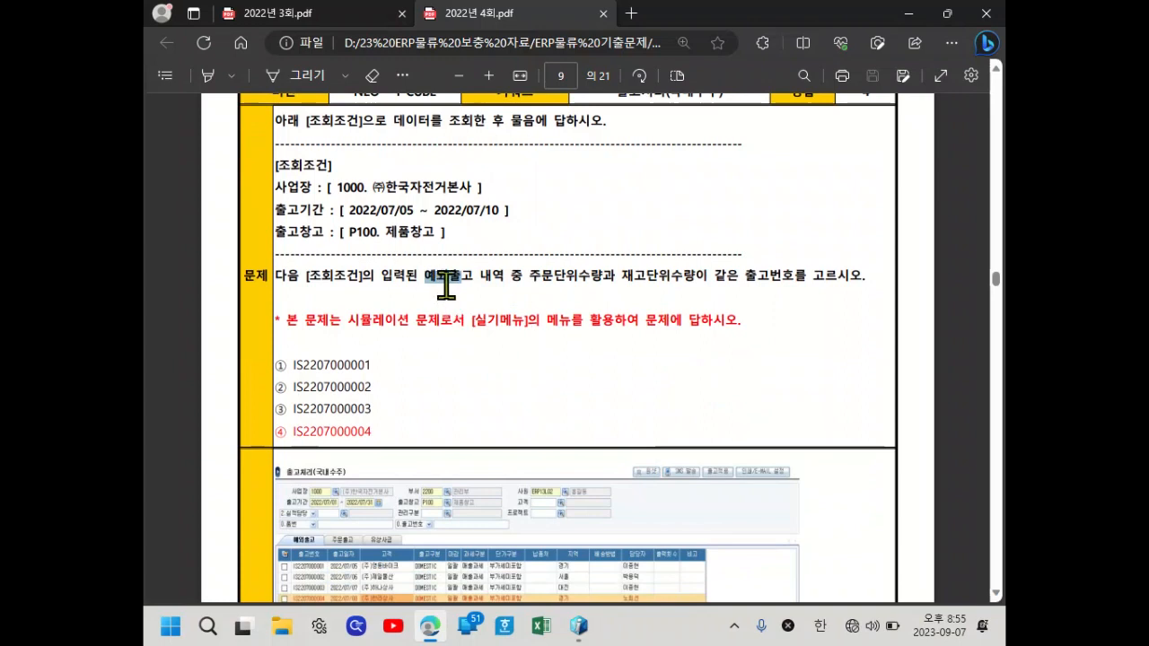
# Switch to iCUBE 핵심ERP and open 출고처리(국내수주), then recheck question 8's query conditions in the PDF.
pyautogui.moveTo(579, 626)
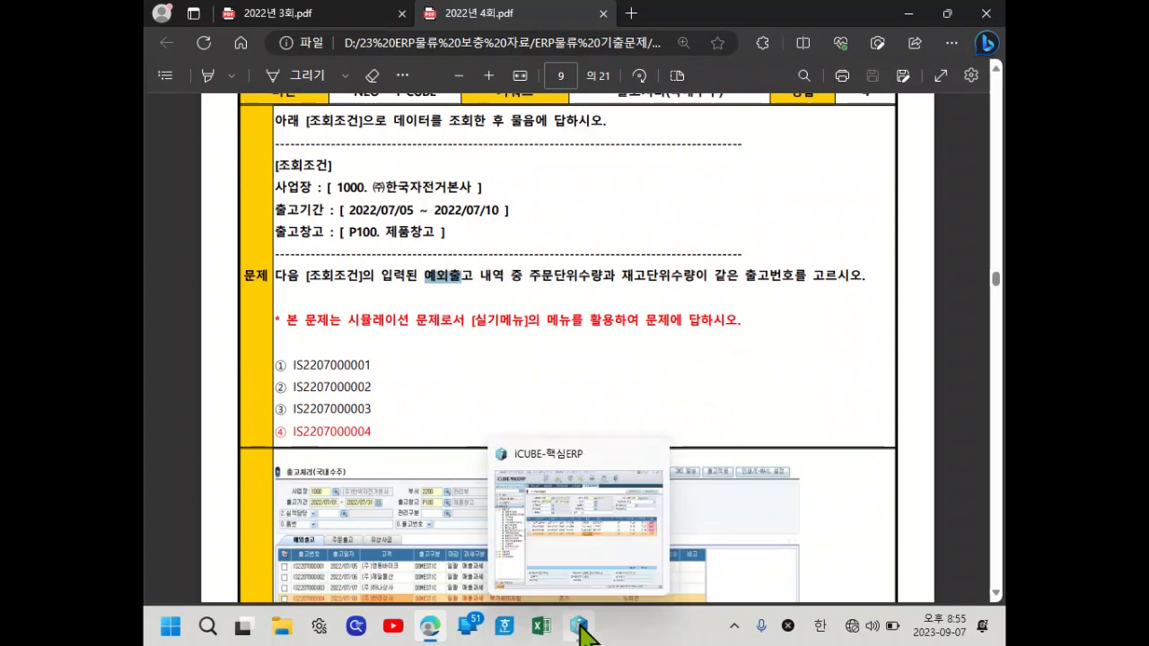
pyautogui.click(578, 552)
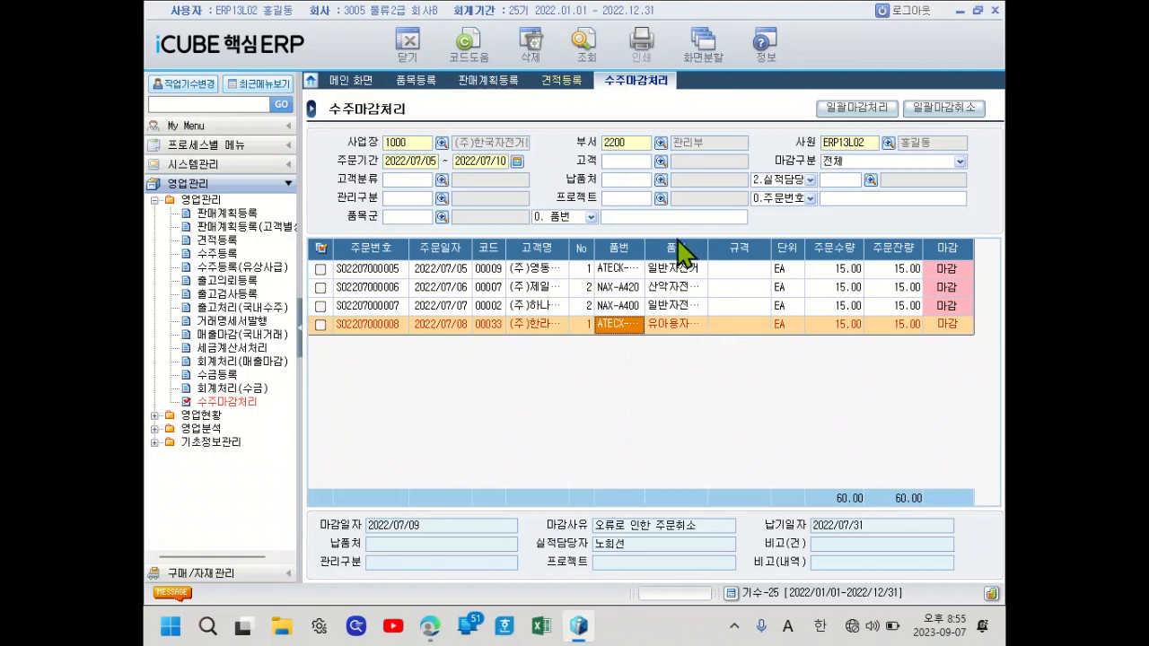
pyautogui.click(231, 308)
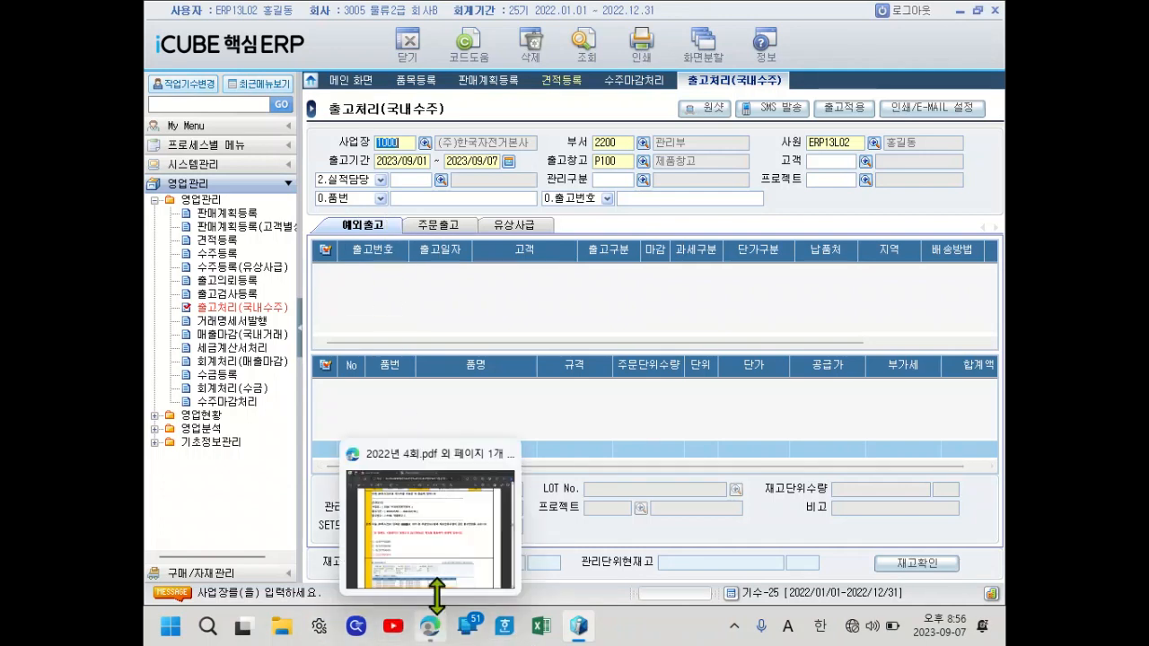
pyautogui.click(436, 632)
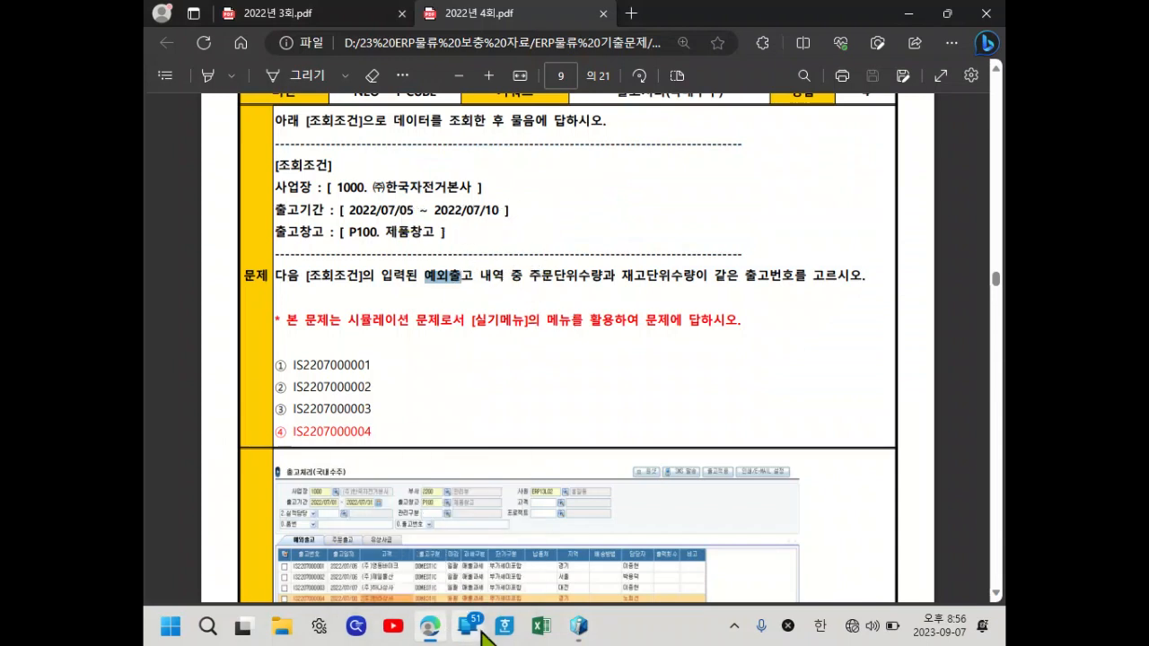
# Switch to iCUBE 핵심ERP and query the 예외출고 records for 출고기간 2022/07/05 ~ 2022/07/10.
pyautogui.moveTo(578, 628)
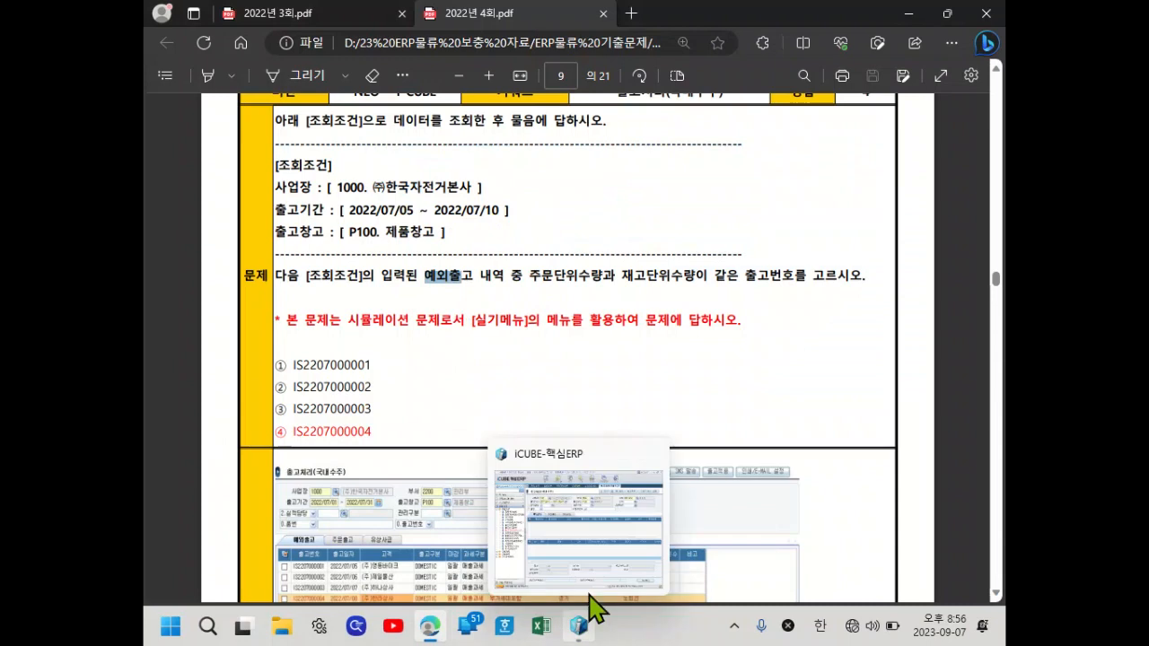
pyautogui.click(593, 525)
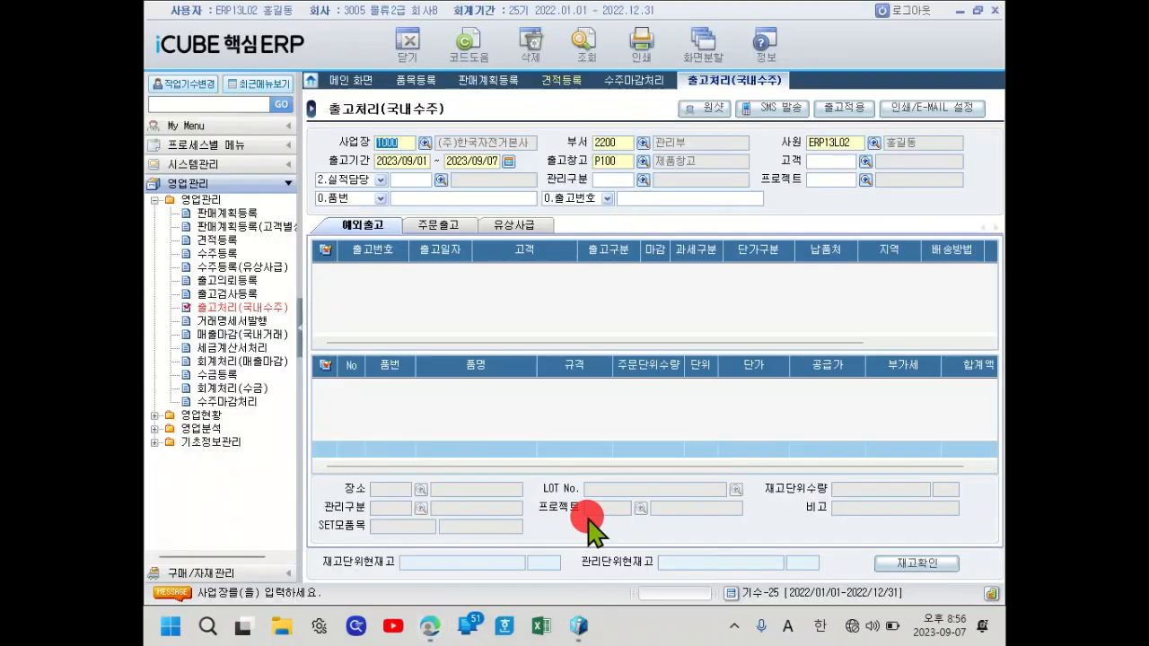
pyautogui.click(399, 161)
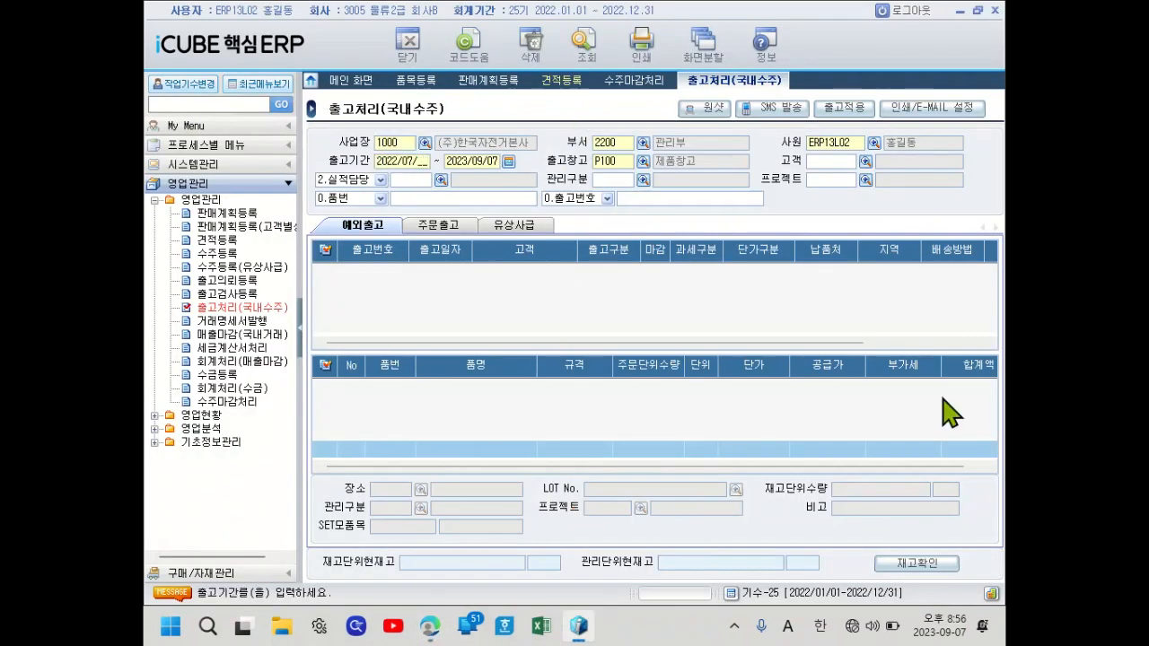
pyautogui.click(585, 42)
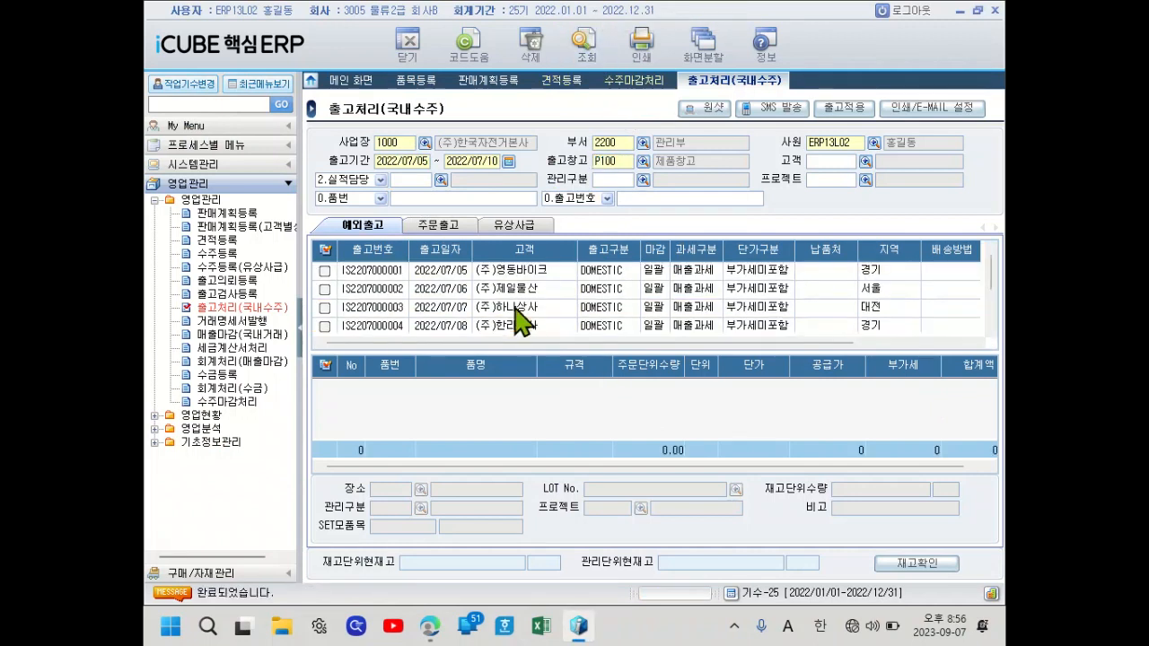
# Open the 2022/07/05 (주)영동바이크 delivery and run 재고확인 for its FRAME GRAY line to compare order and stock quantities.
pyautogui.click(415, 274)
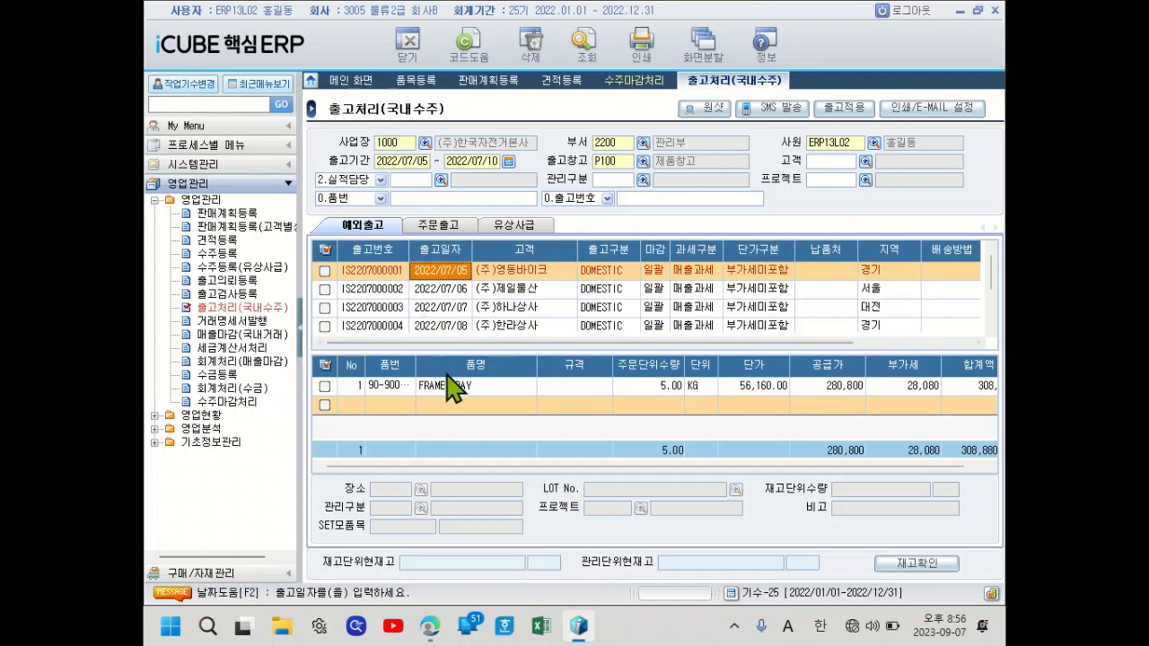
pyautogui.click(325, 387)
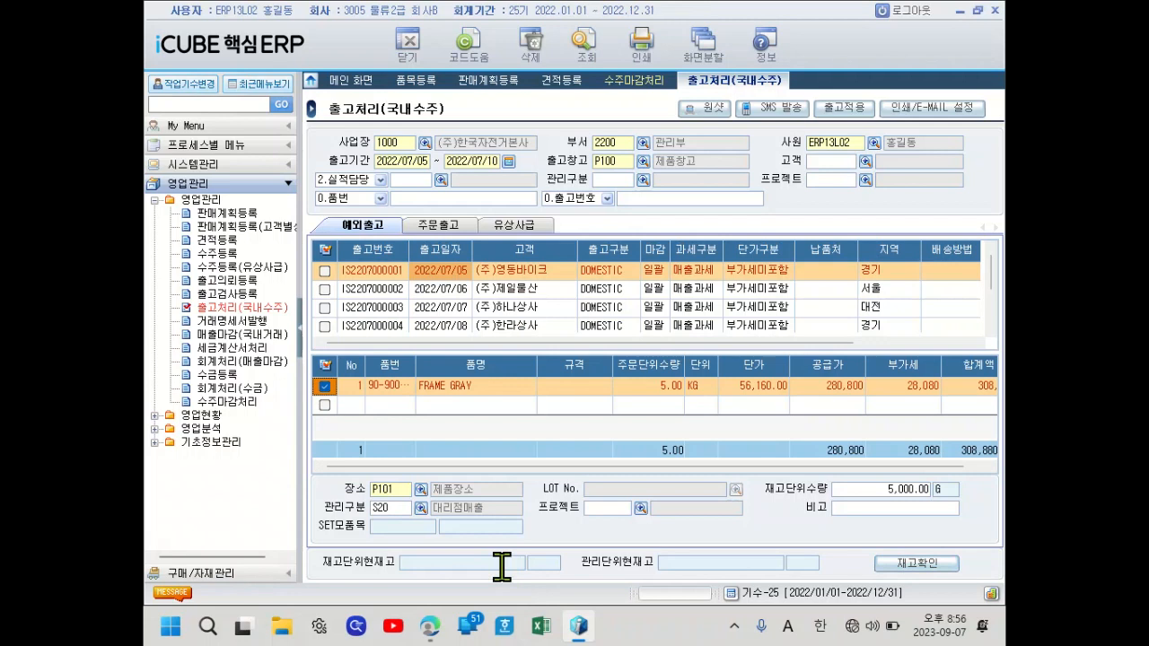
pyautogui.click(901, 565)
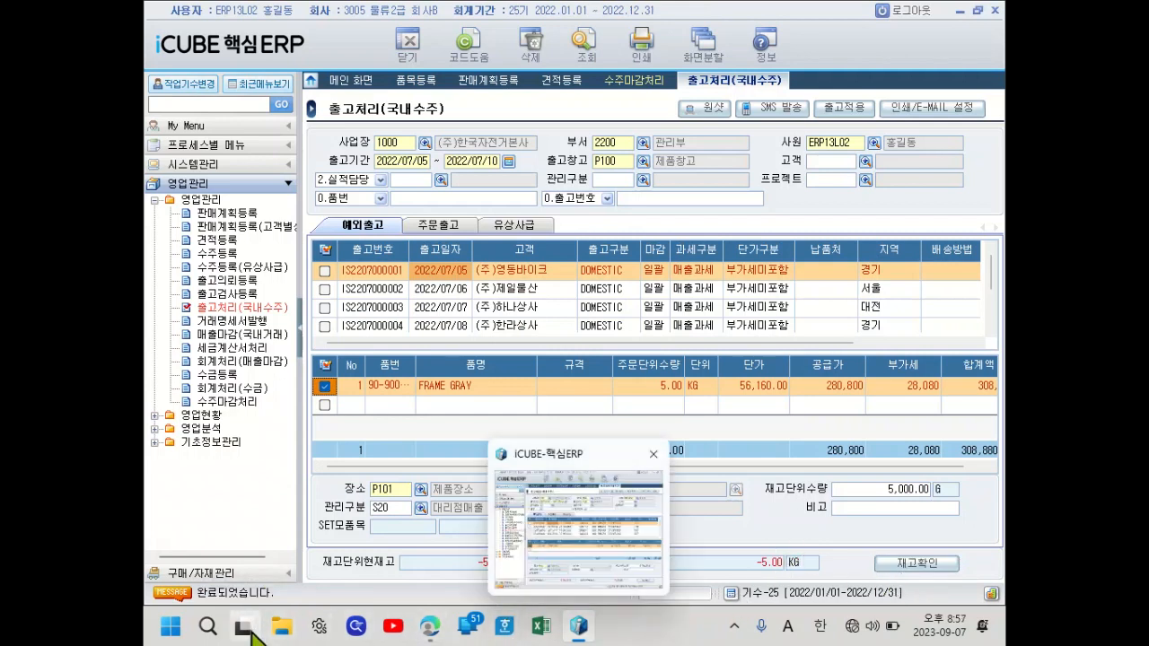
# Switch to the PDF in Edge and reread question 8's text, answer choices and sample screen.
pyautogui.moveTo(431, 626)
pyautogui.click(435, 537)
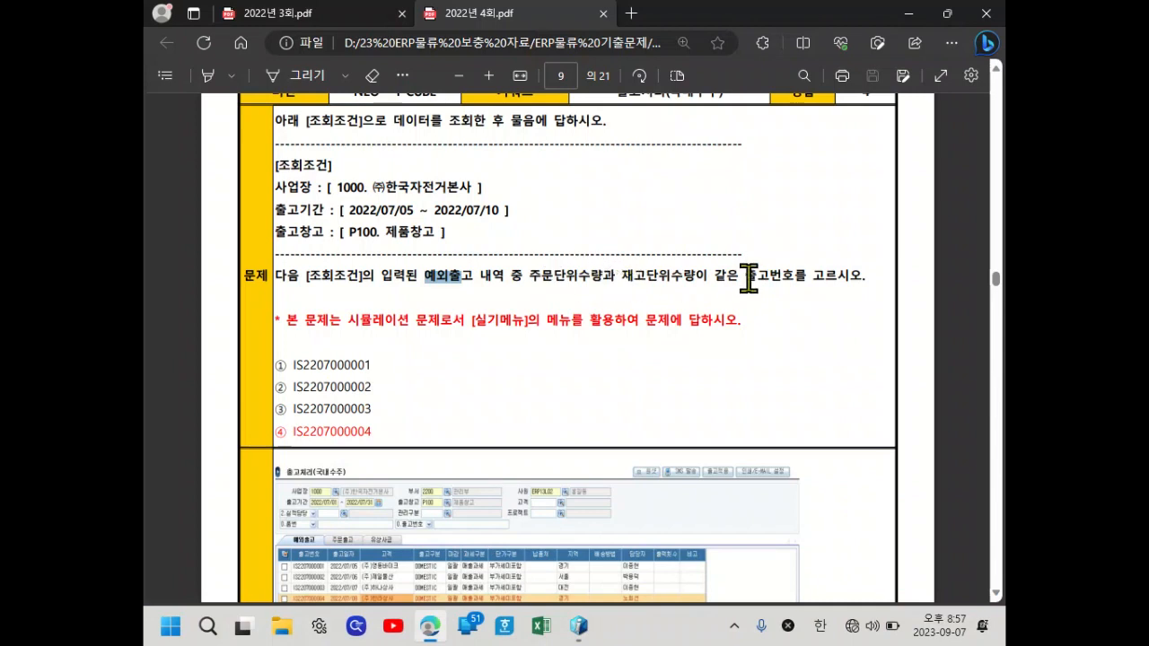
pyautogui.scroll(-3, 593, 480)
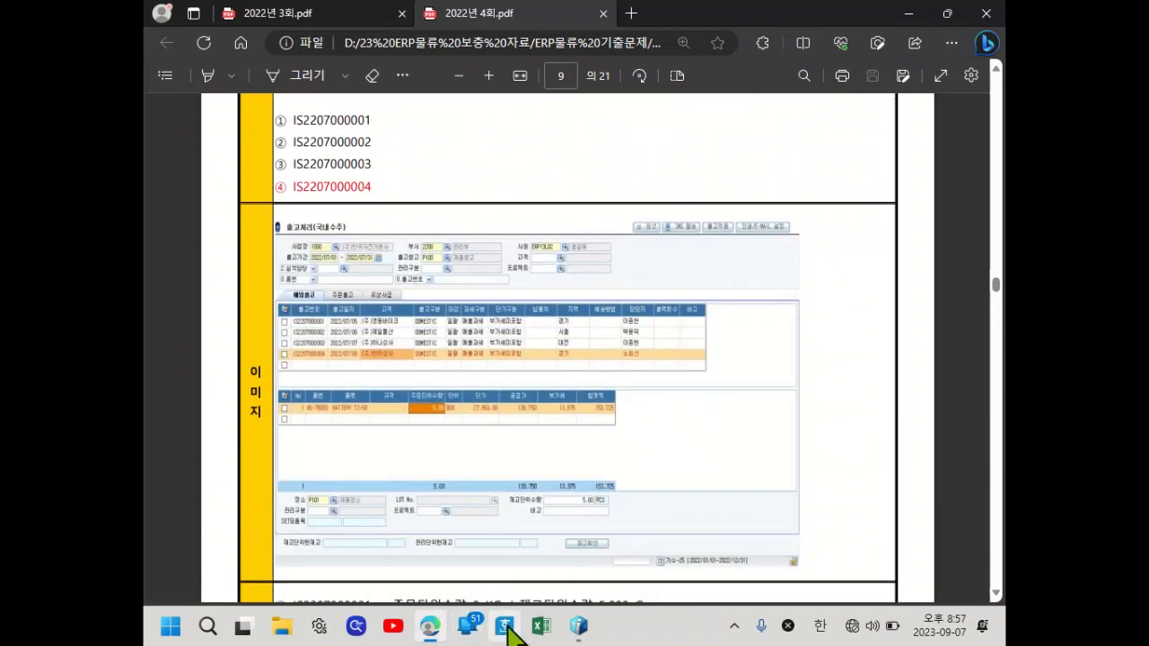
# Switch back to iCUBE 핵심ERP and run 재고확인 for the BREAK SYSTEM line of the 2022/07/06 (주)제일물산 delivery.
pyautogui.moveTo(584, 623)
pyautogui.click(585, 581)
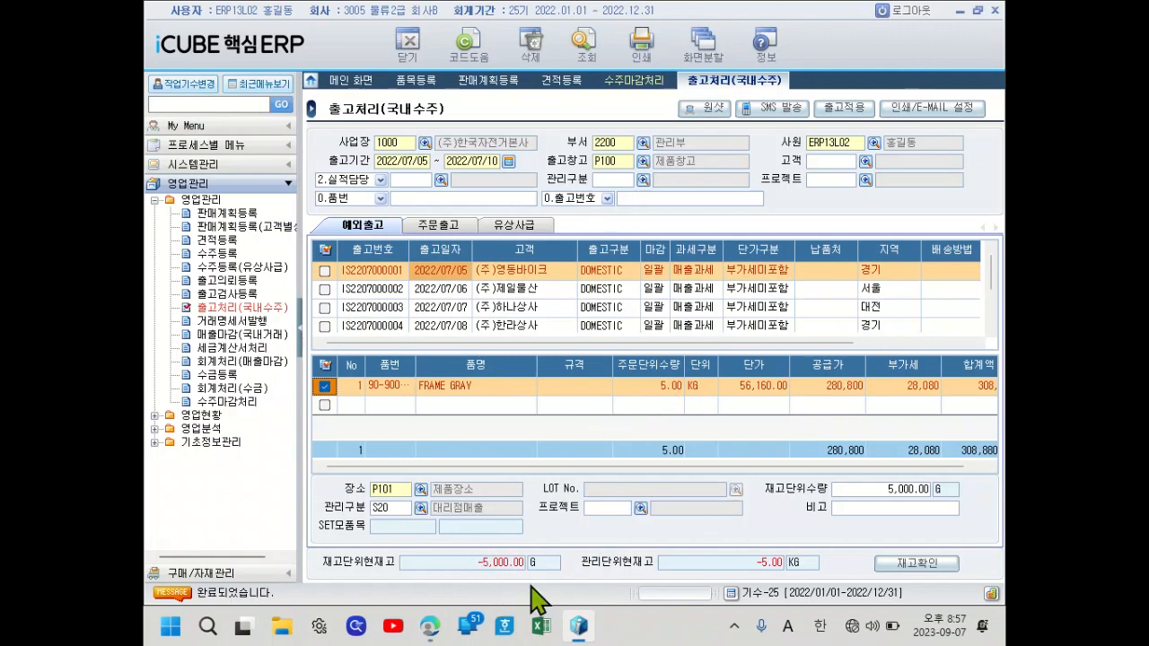
pyautogui.click(397, 287)
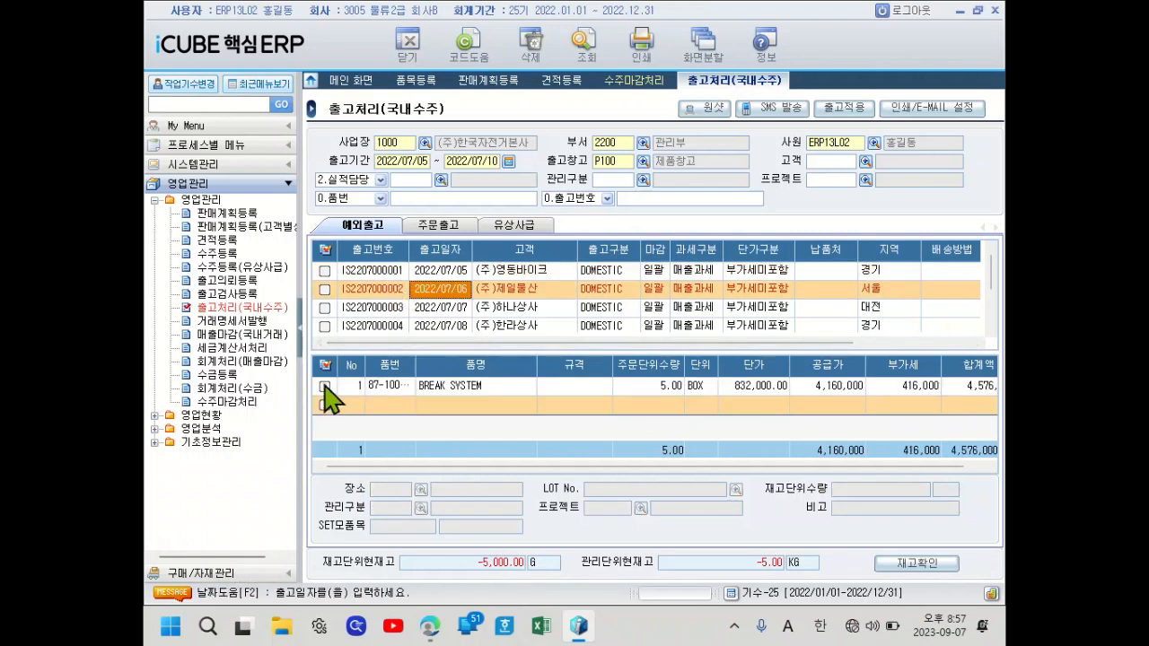
pyautogui.click(326, 386)
pyautogui.click(893, 575)
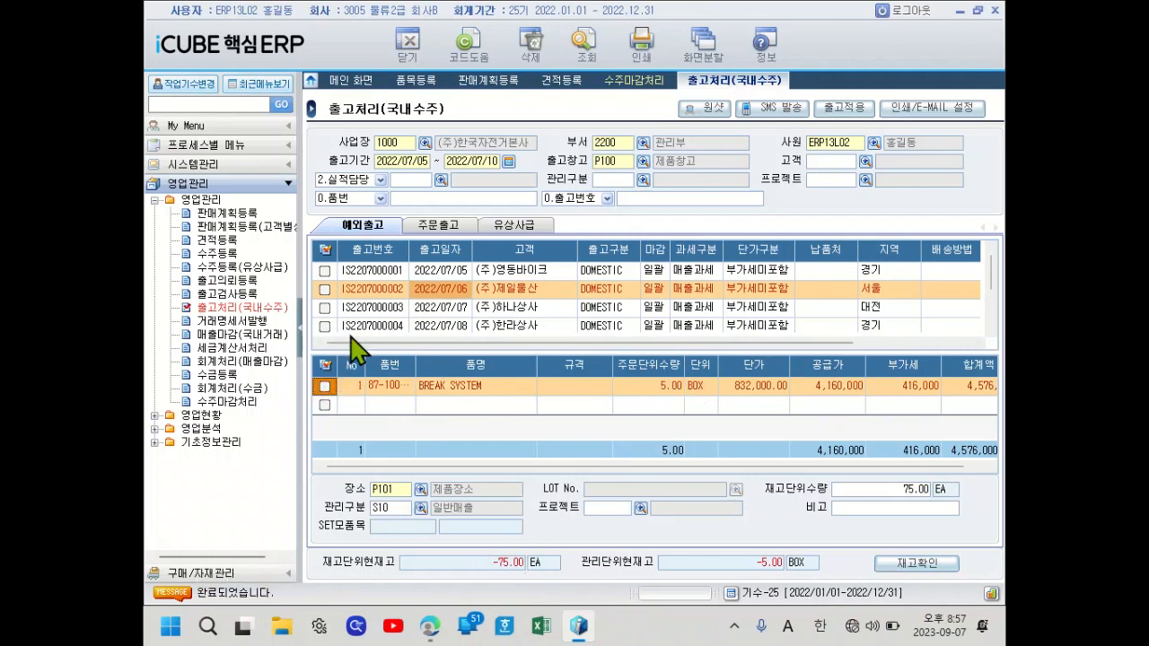
# Run 재고확인 for the PS-DARKGREEN line of the 2022/07/07 (주)하나상사 delivery, then unmark the line.
pyautogui.click(368, 310)
pyautogui.click(324, 386)
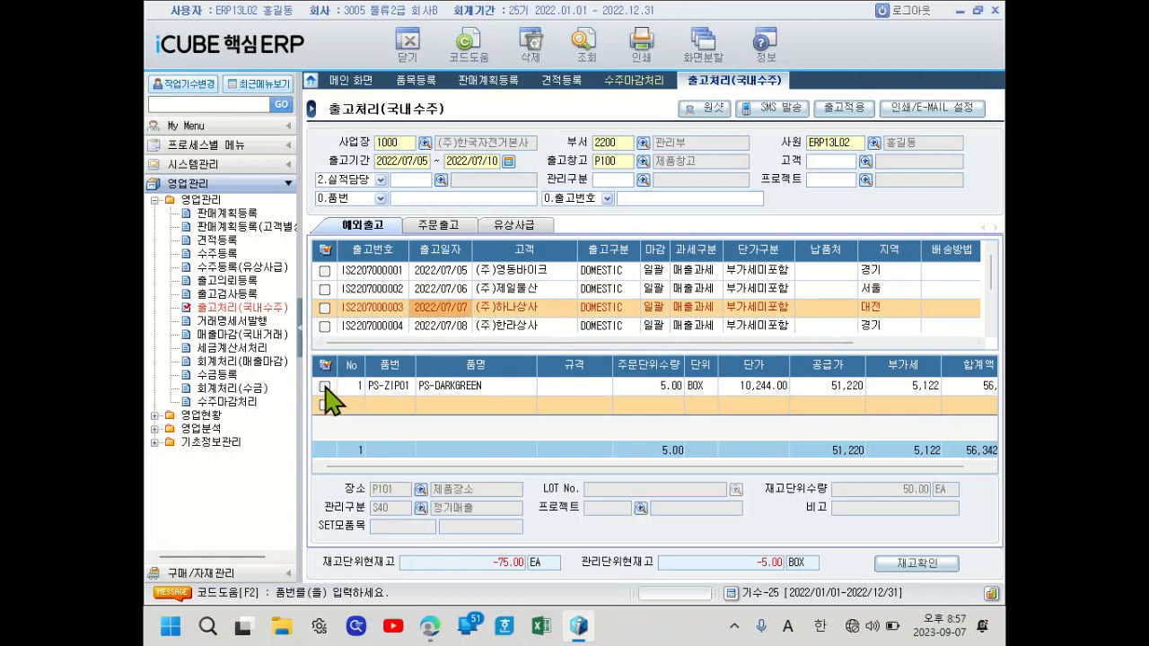
pyautogui.click(901, 563)
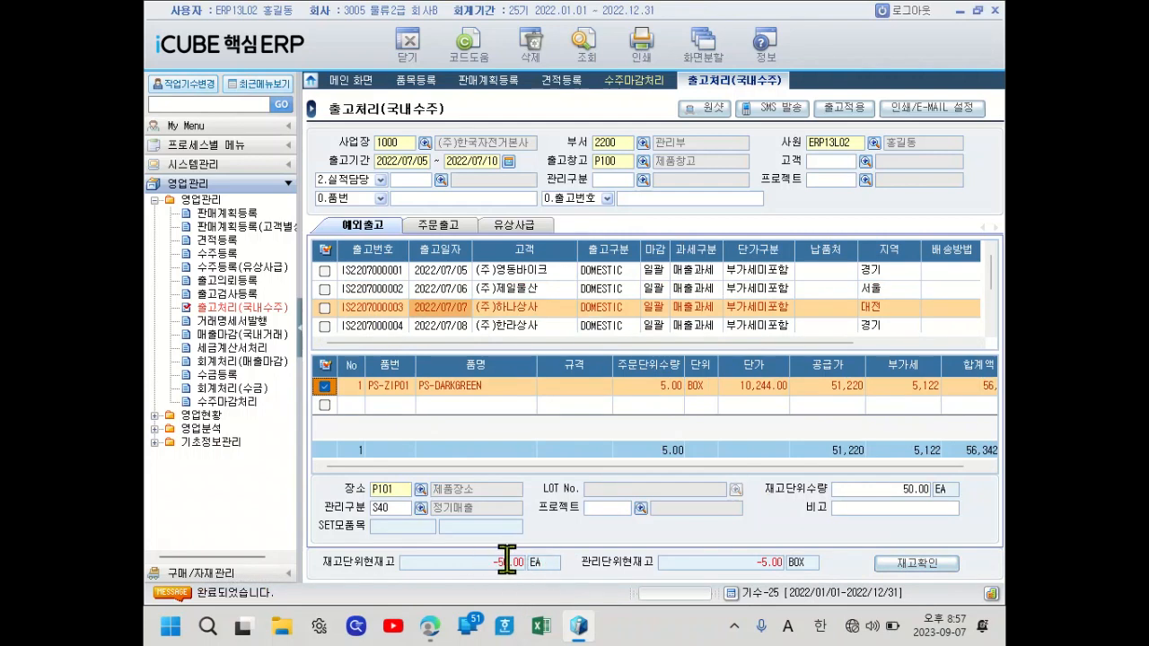
pyautogui.click(325, 386)
# Mark the 2022/07/08 (주)한라상사 delivery and run 재고확인 for its BATTERY TS-50 line.
pyautogui.click(323, 326)
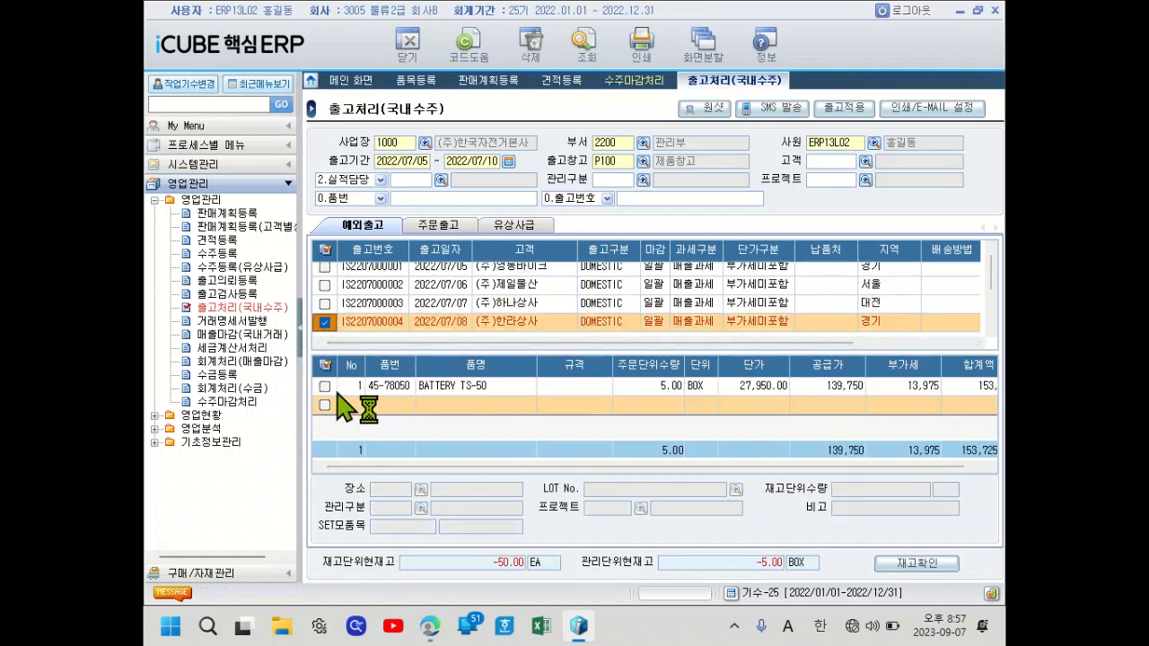
pyautogui.click(325, 387)
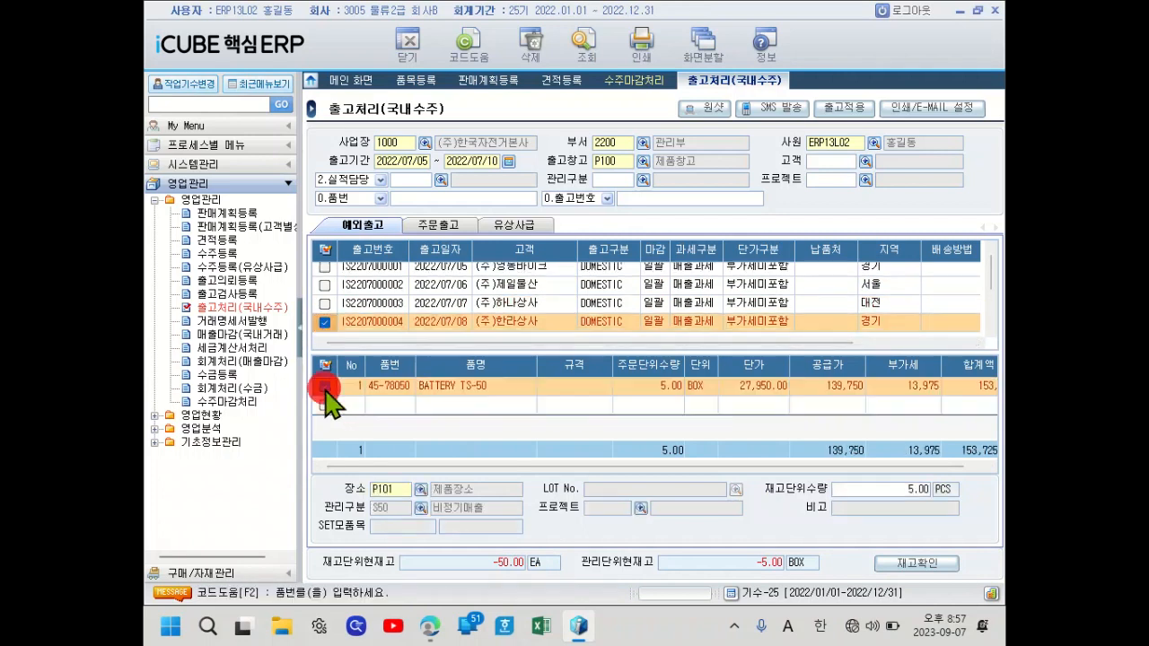
pyautogui.click(896, 566)
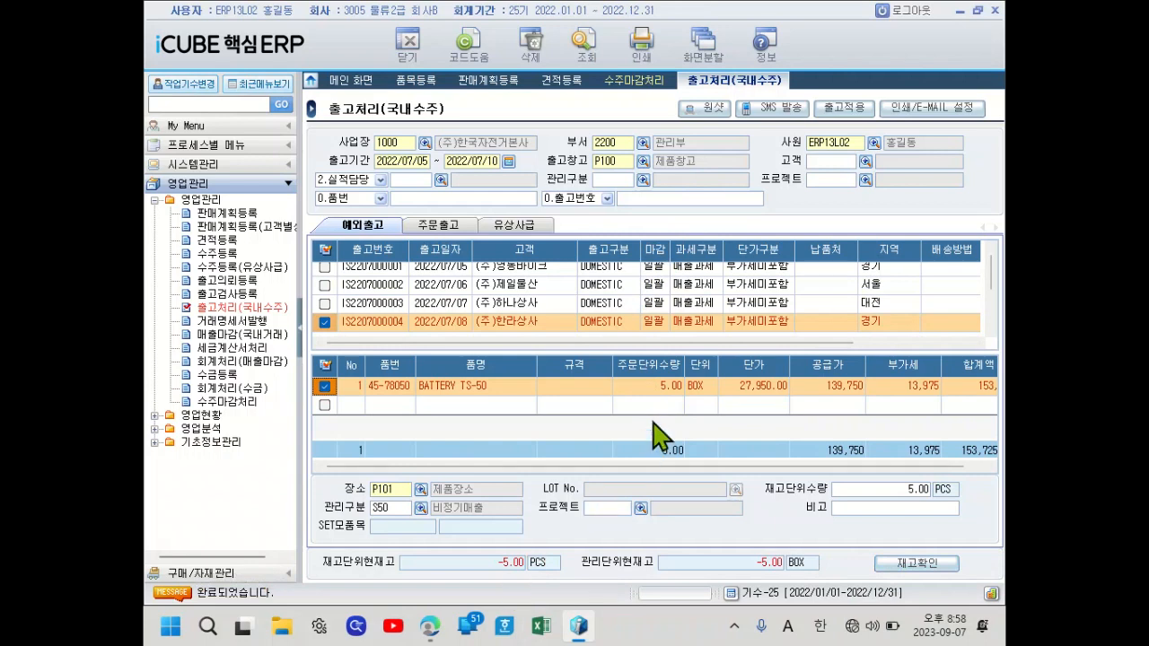
pyautogui.moveTo(991, 277); pyautogui.dragTo(990, 252)
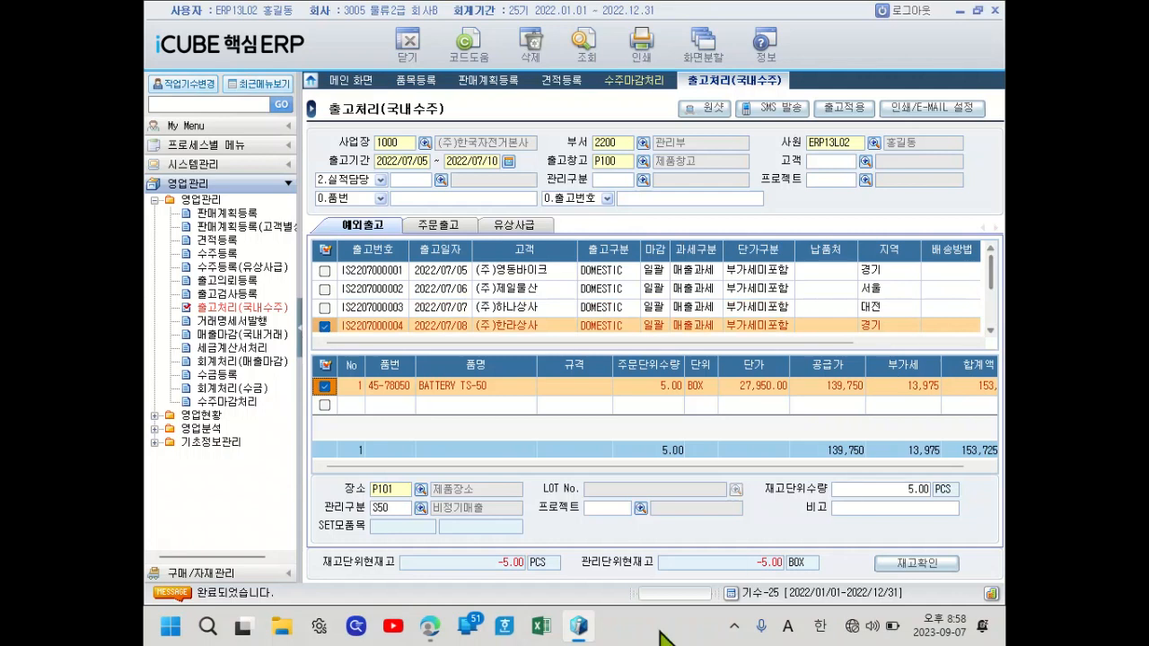
# Switch to the PDF in Edge and read question 8's 문제풀이 on 주문단위수량 and 재고단위수량.
pyautogui.click(425, 620)
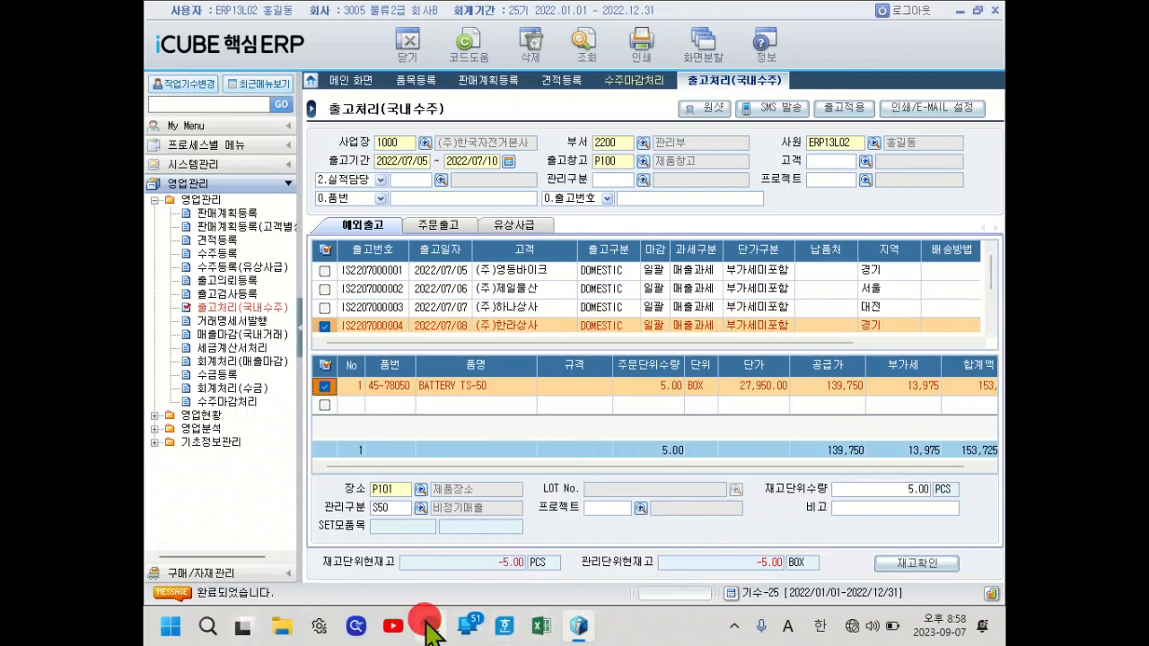
pyautogui.scroll(-5, 508, 484)
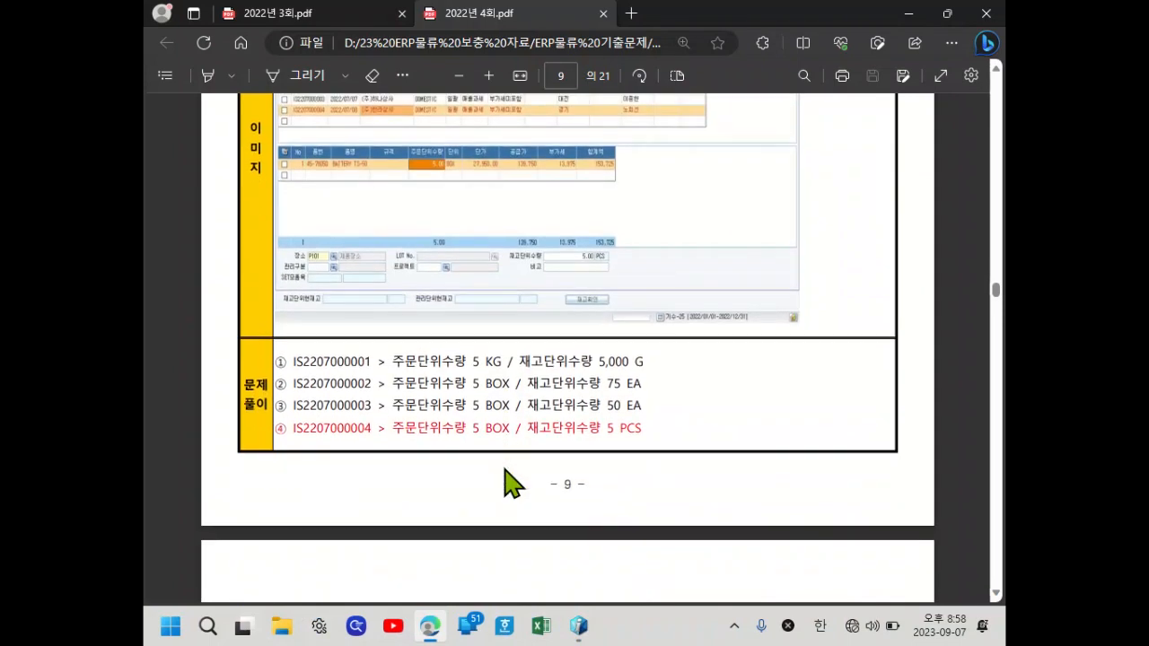
pyautogui.scroll(2, 512, 474)
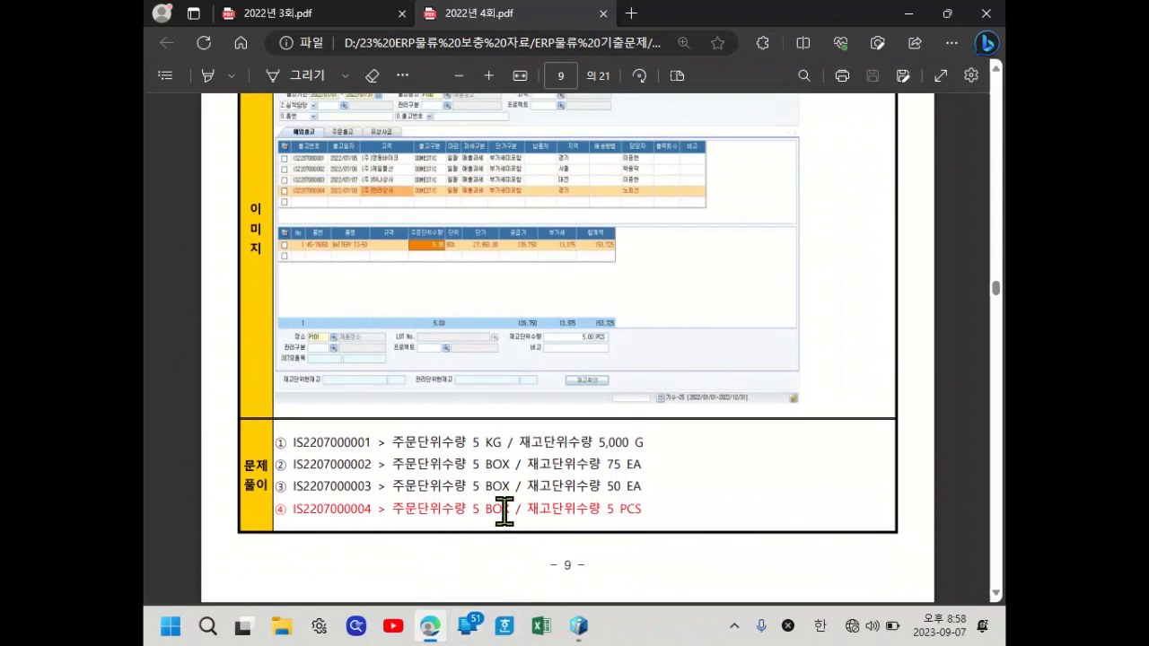
# Switch to iCUBE 핵심ERP and compare the BATTERY TS-50 line's 주문단위수량 with its 재고단위현재고, running 재고확인 again.
pyautogui.click(579, 625)
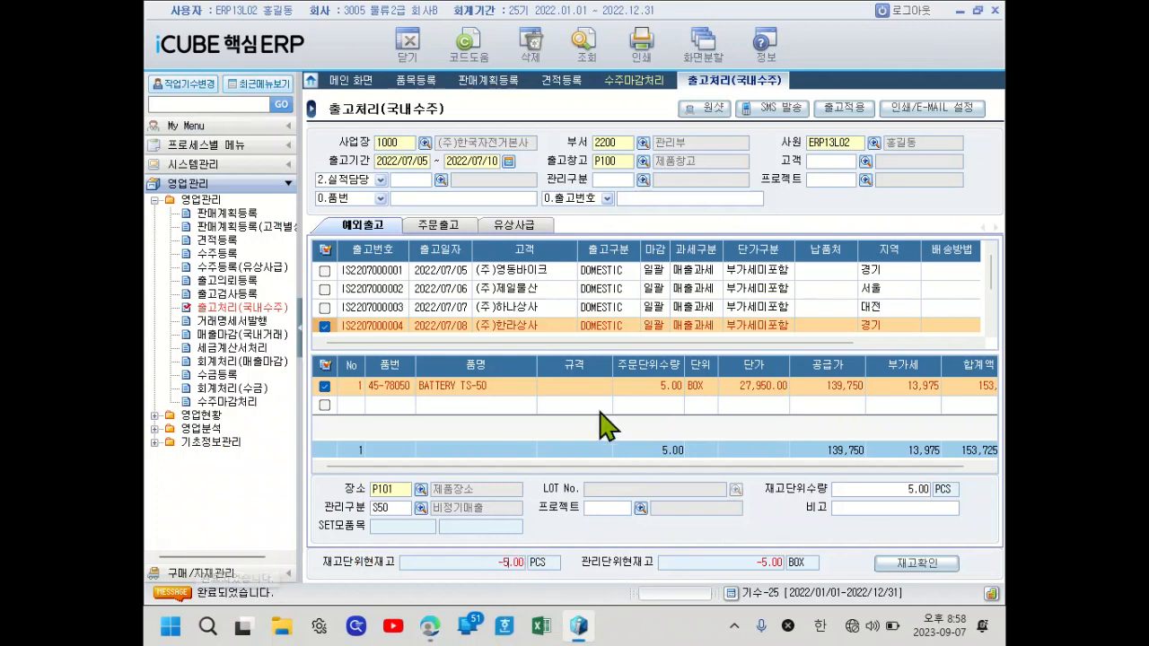
pyautogui.click(652, 388)
pyautogui.doubleClick(521, 563)
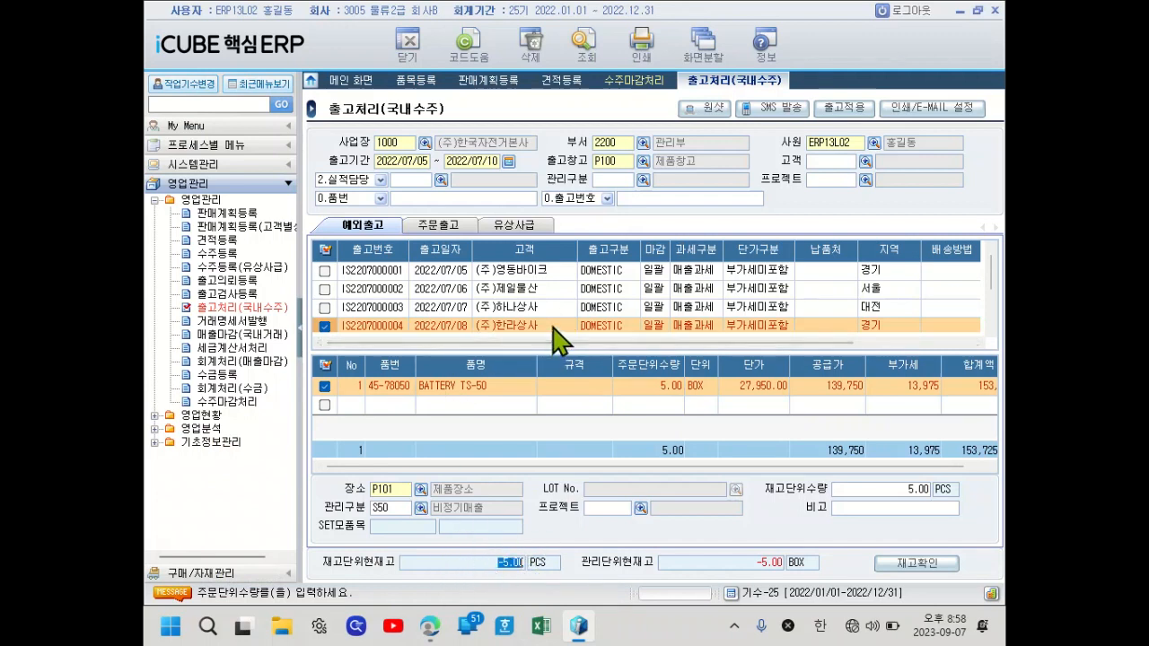
pyautogui.click(473, 392)
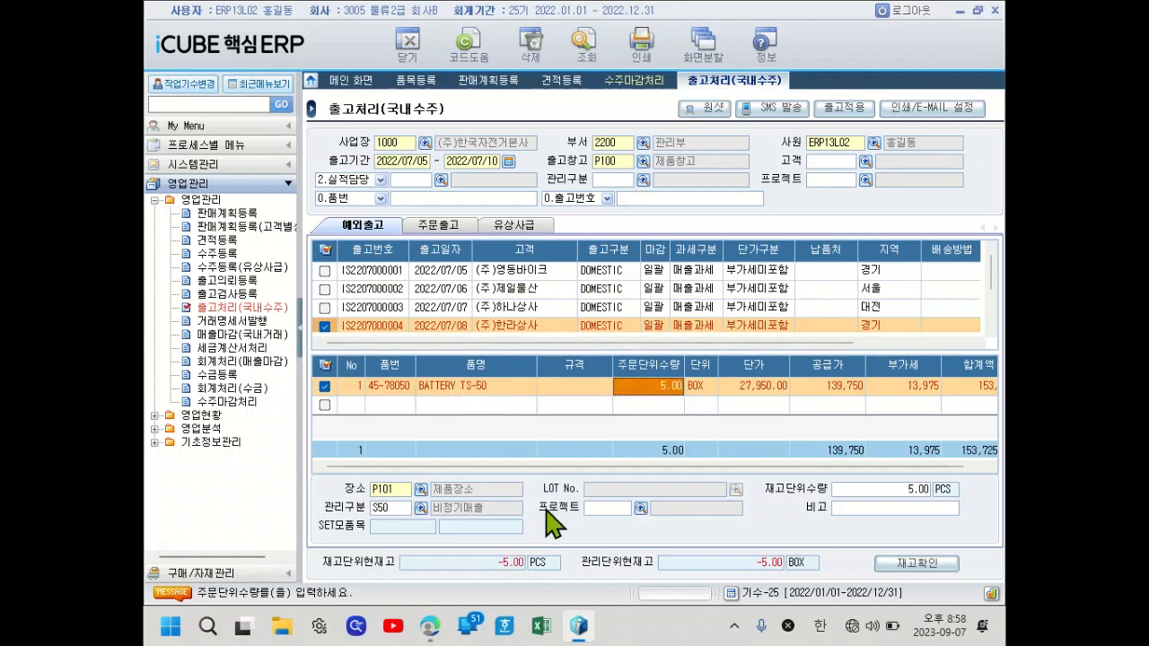
pyautogui.click(891, 562)
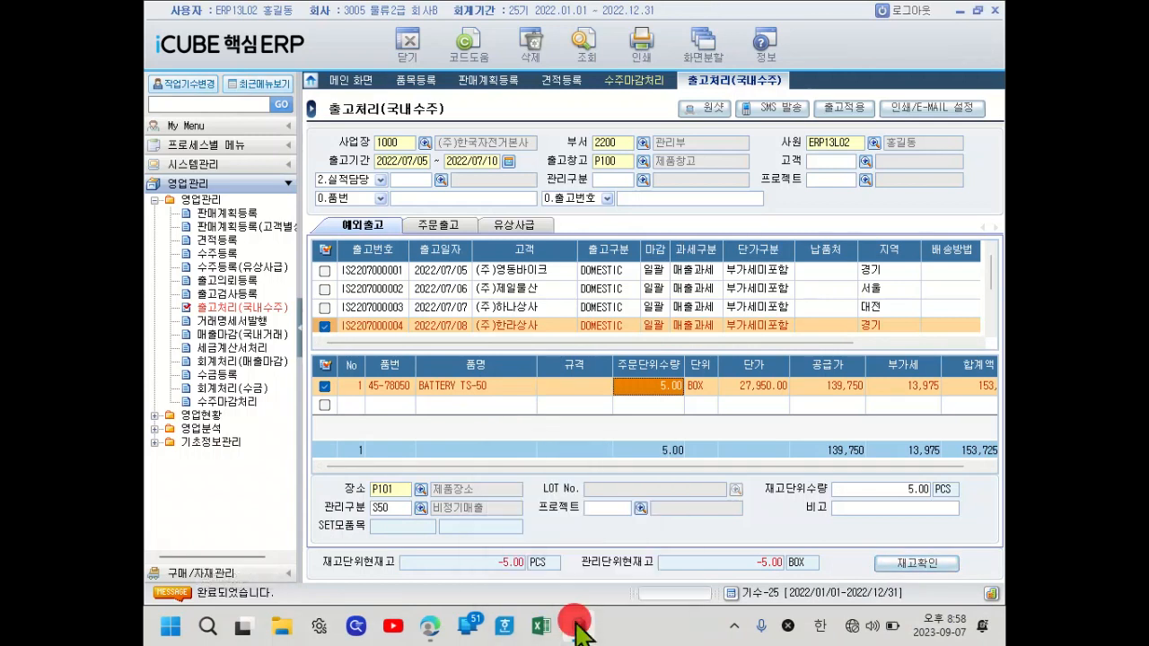
# Switch to the PDF in Edge and review question 8's sample screen and 문제풀이 up to the start of question 9.
pyautogui.moveTo(432, 636)
pyautogui.click(462, 557)
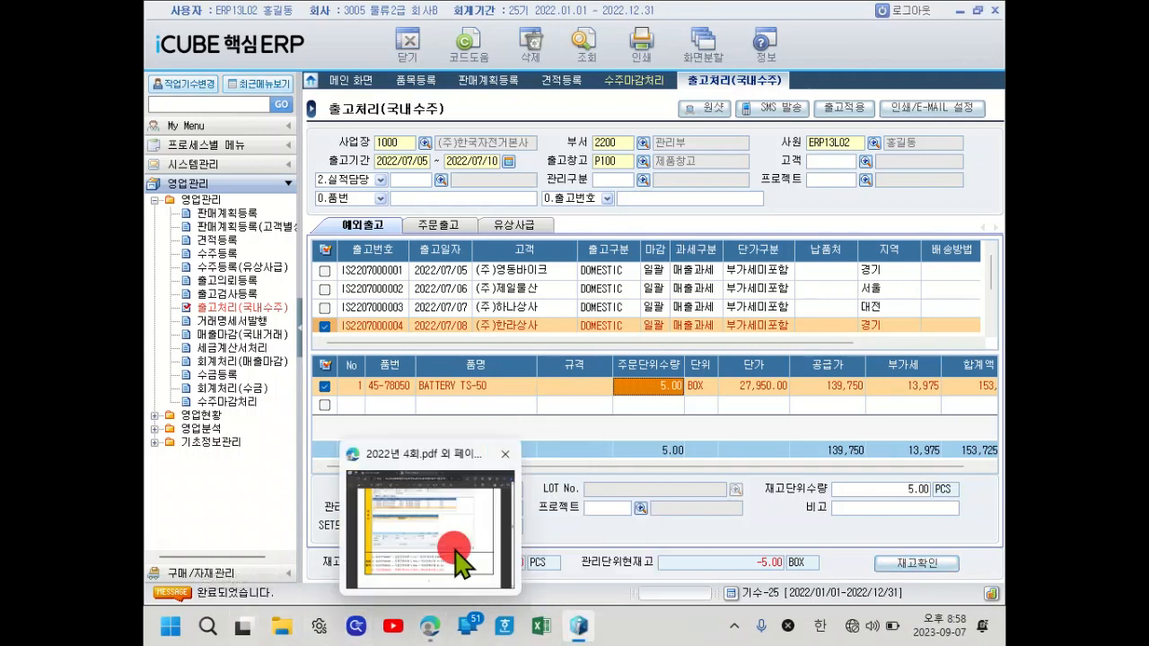
pyautogui.scroll(-3, 479, 548)
pyautogui.scroll(3, 480, 547)
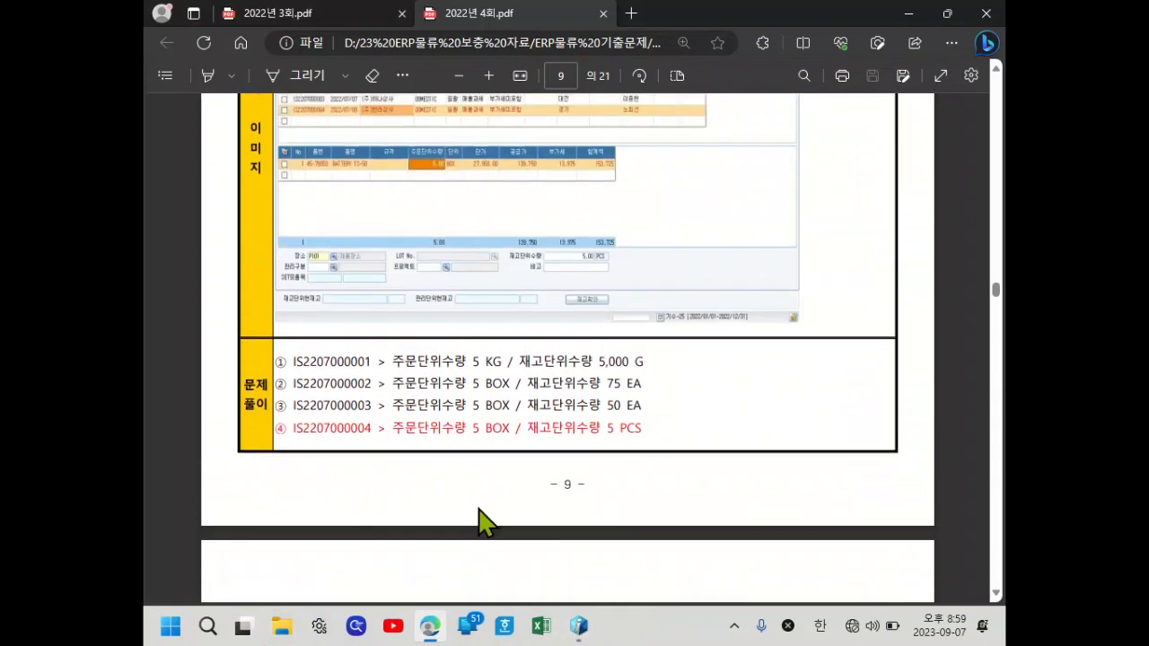
pyautogui.scroll(-4, 464, 404)
pyautogui.scroll(3, 466, 411)
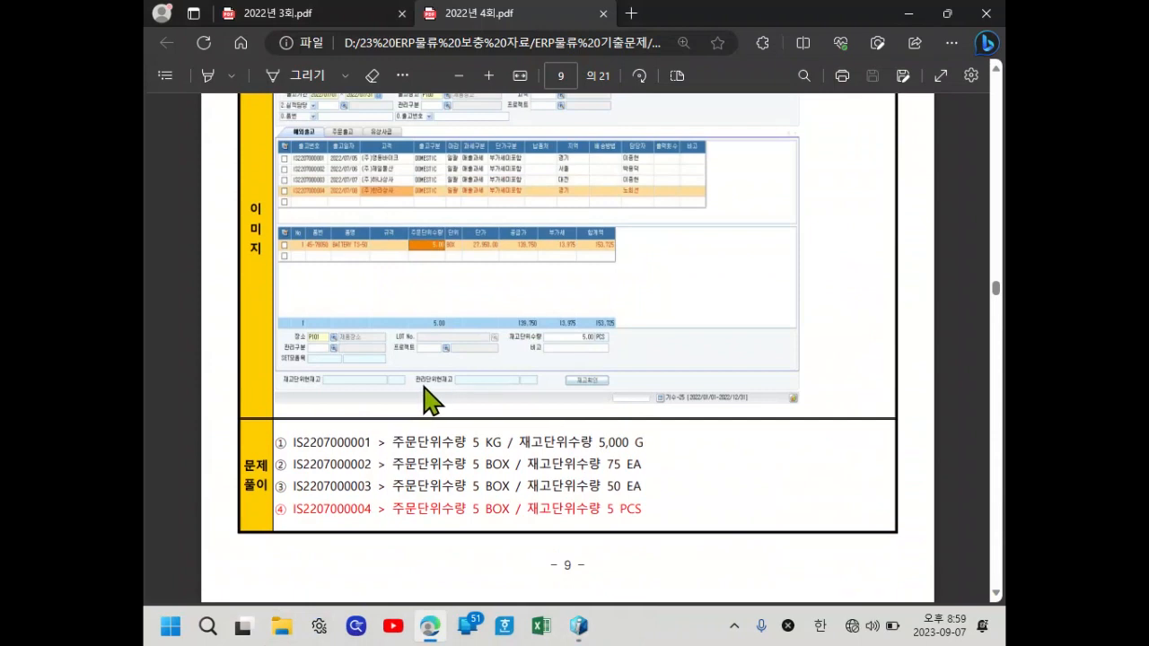
pyautogui.scroll(-3, 427, 395)
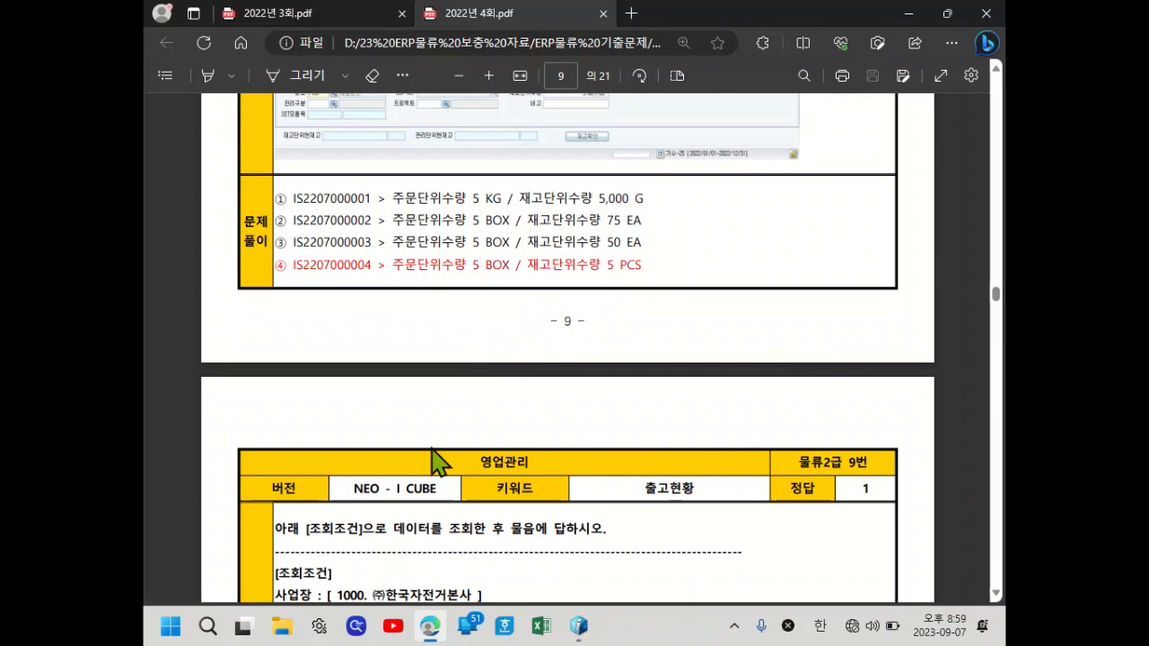
# Switch to iCUBE 핵심ERP, examine the BATTERY TS-50 line's 재고단위수량, and compare the item lines of all four 예외출고 deliveries.
pyautogui.moveTo(577, 631)
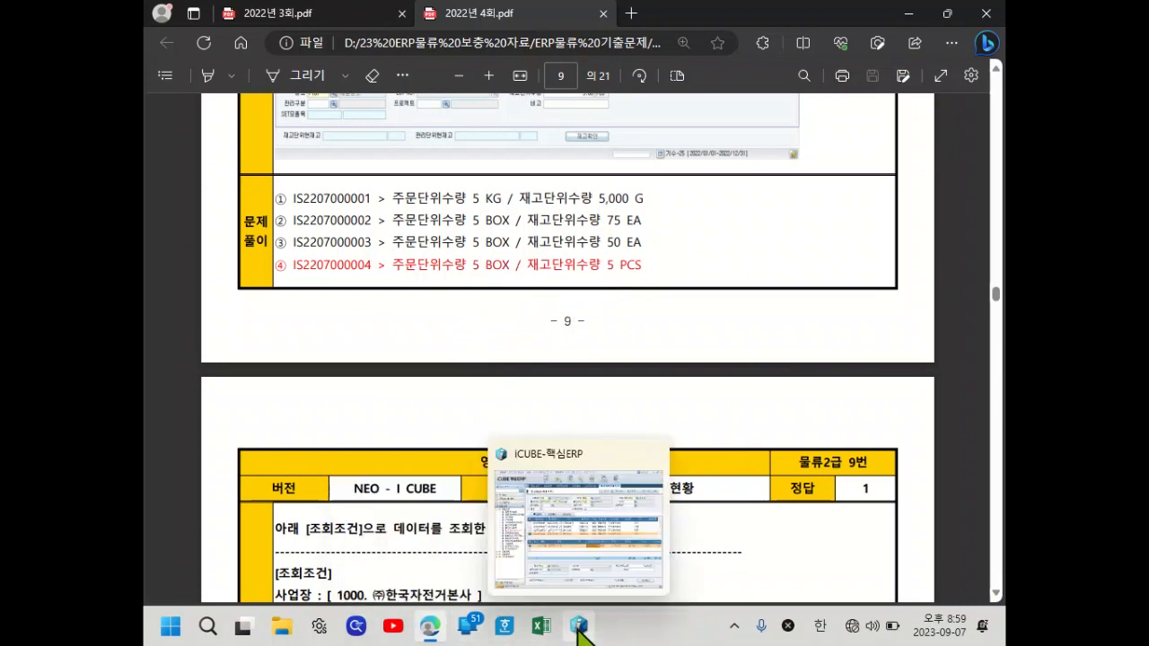
pyautogui.moveTo(589, 565)
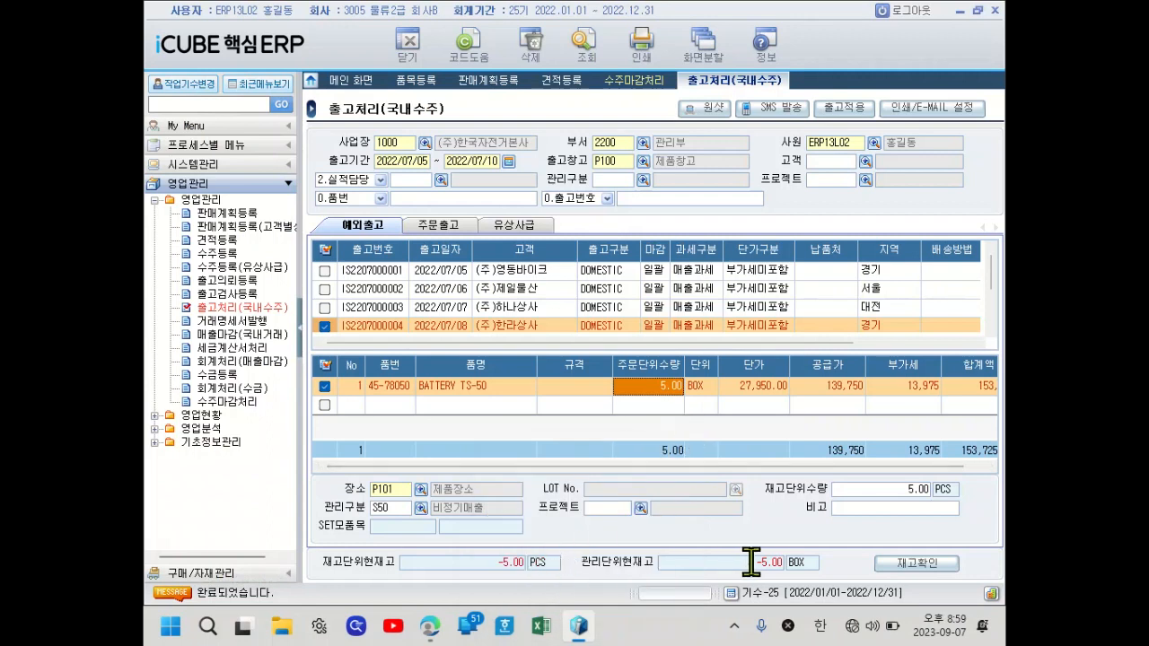
pyautogui.click(899, 491)
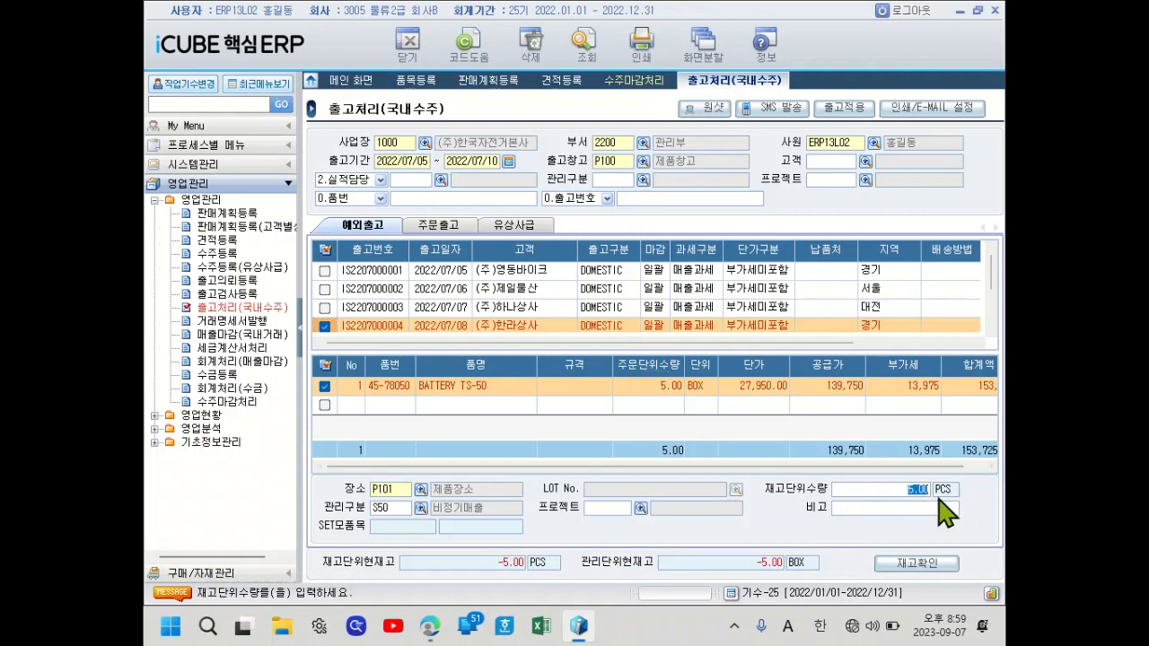
pyautogui.click(526, 307)
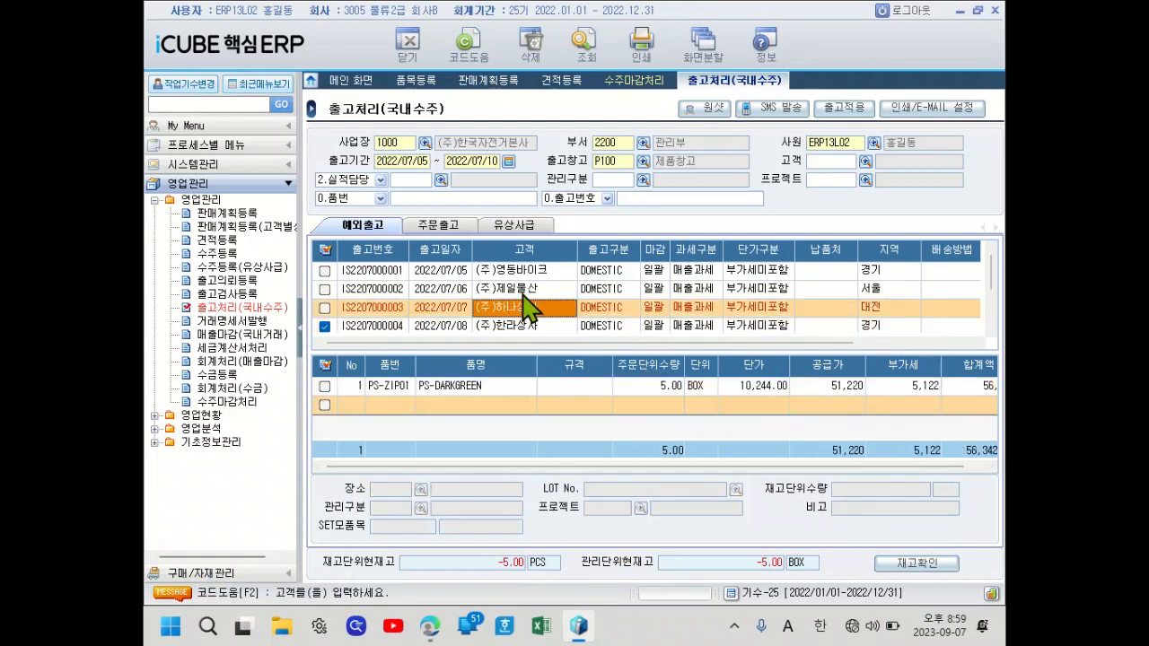
pyautogui.click(522, 287)
pyautogui.click(516, 269)
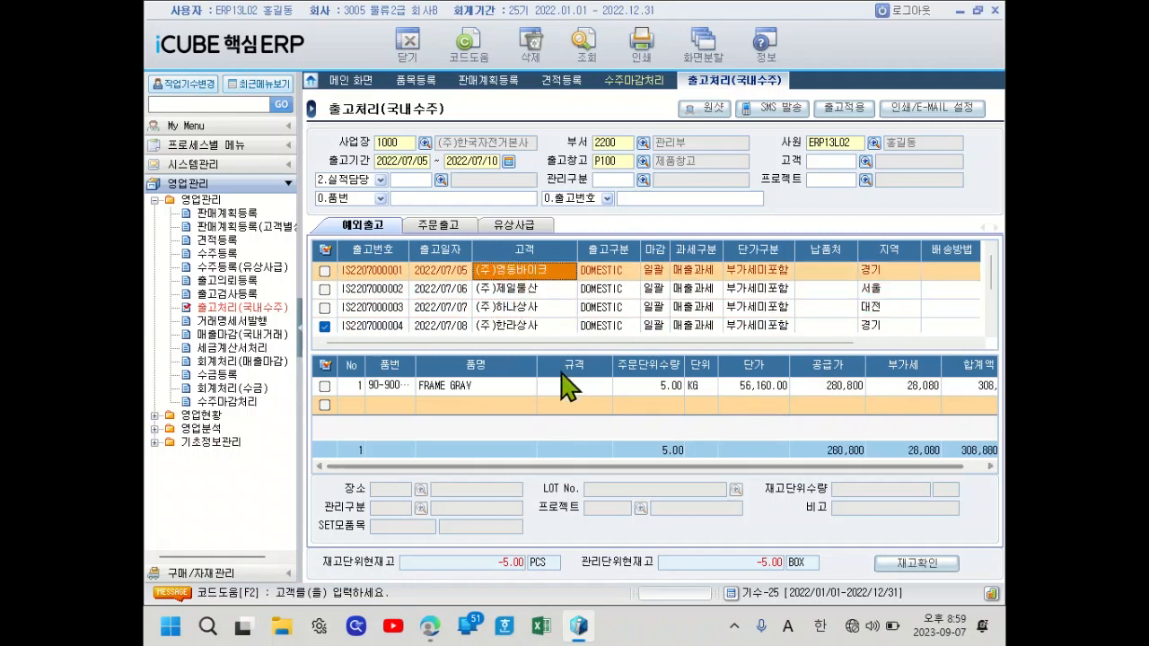
pyautogui.click(556, 321)
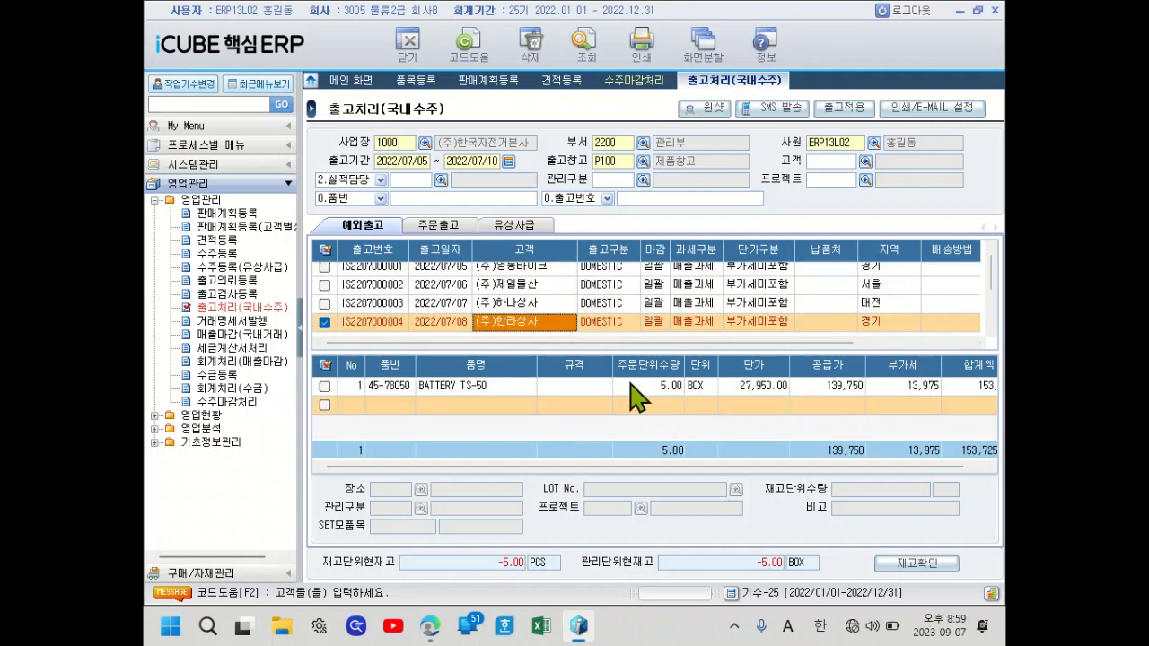
# Select the BATTERY TS-50 line's 주문단위수량 on the 2022/07/08 delivery and examine its 재고단위수량.
pyautogui.click(633, 386)
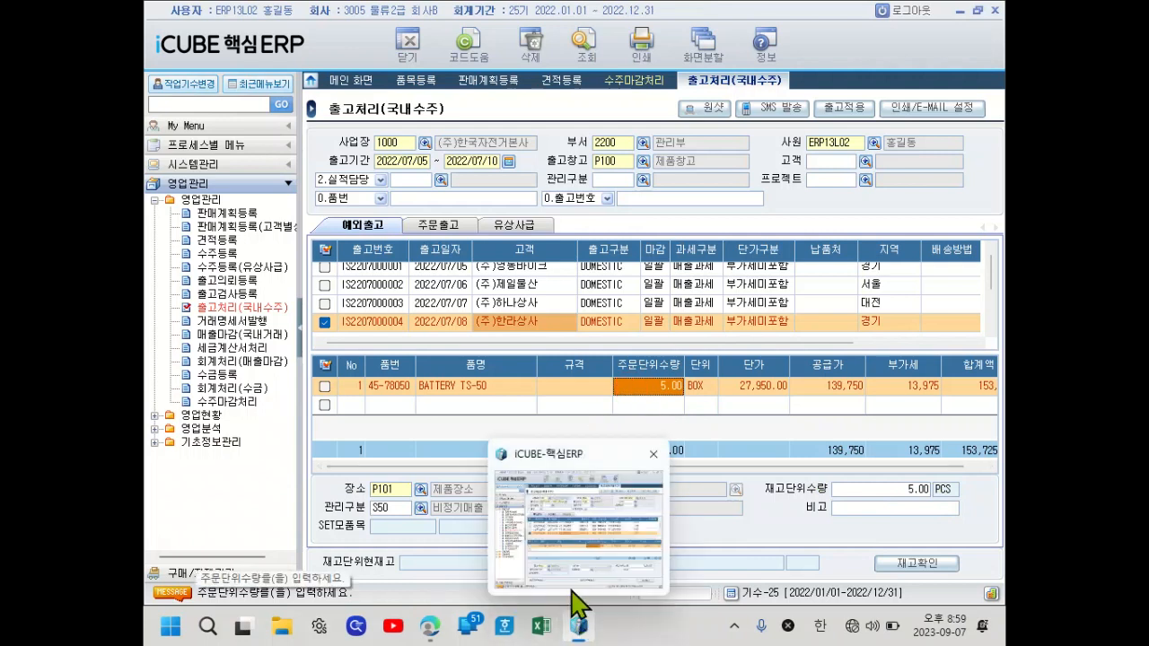
pyautogui.click(595, 546)
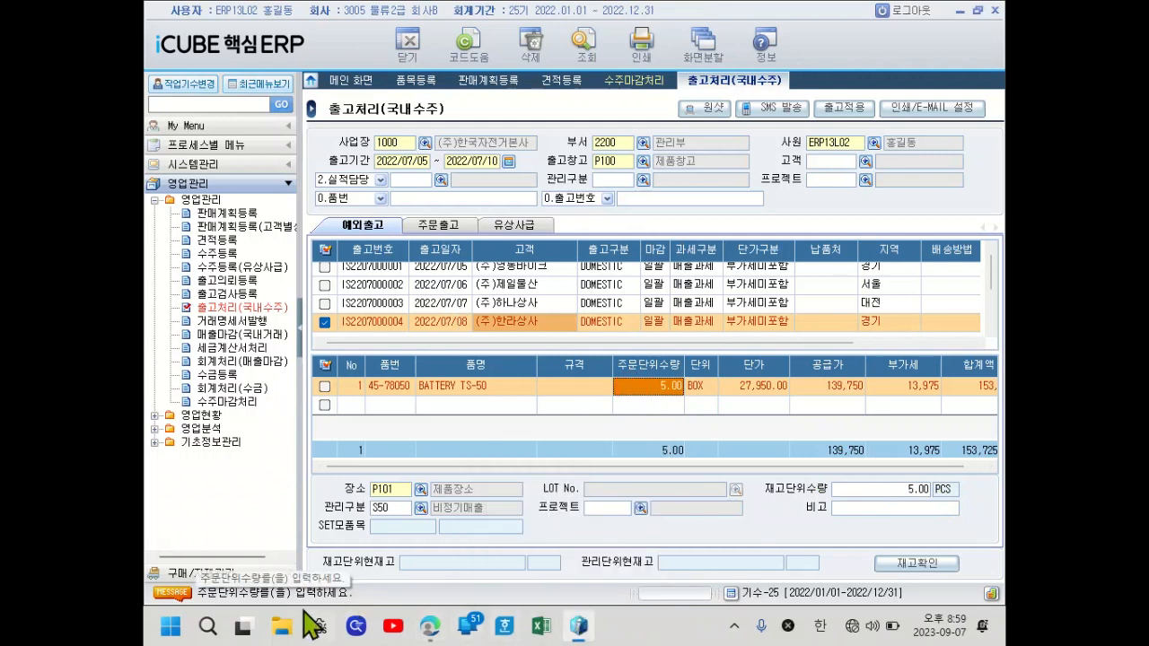
# Switch to the PDF in Edge and read question 9 on 출고현황, highlighting 출고내역 in the question text.
pyautogui.moveTo(444, 615)
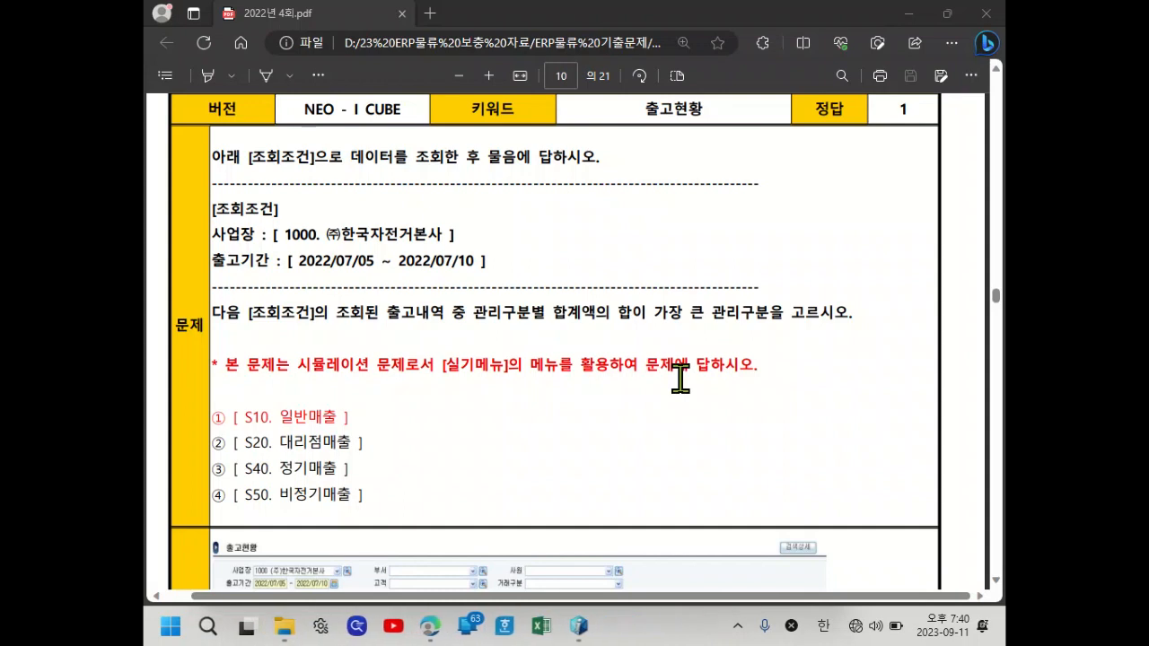
pyautogui.click(547, 316)
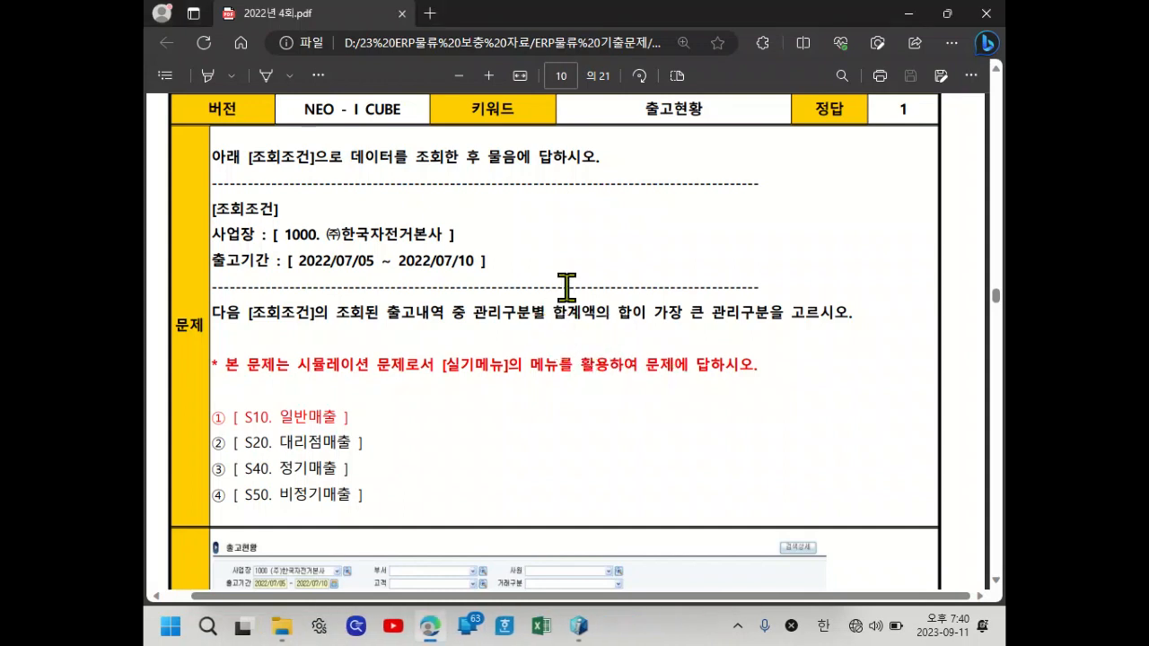
pyautogui.moveTo(378, 316); pyautogui.dragTo(538, 314)
pyautogui.click(424, 339)
pyautogui.moveTo(382, 316); pyautogui.dragTo(443, 330)
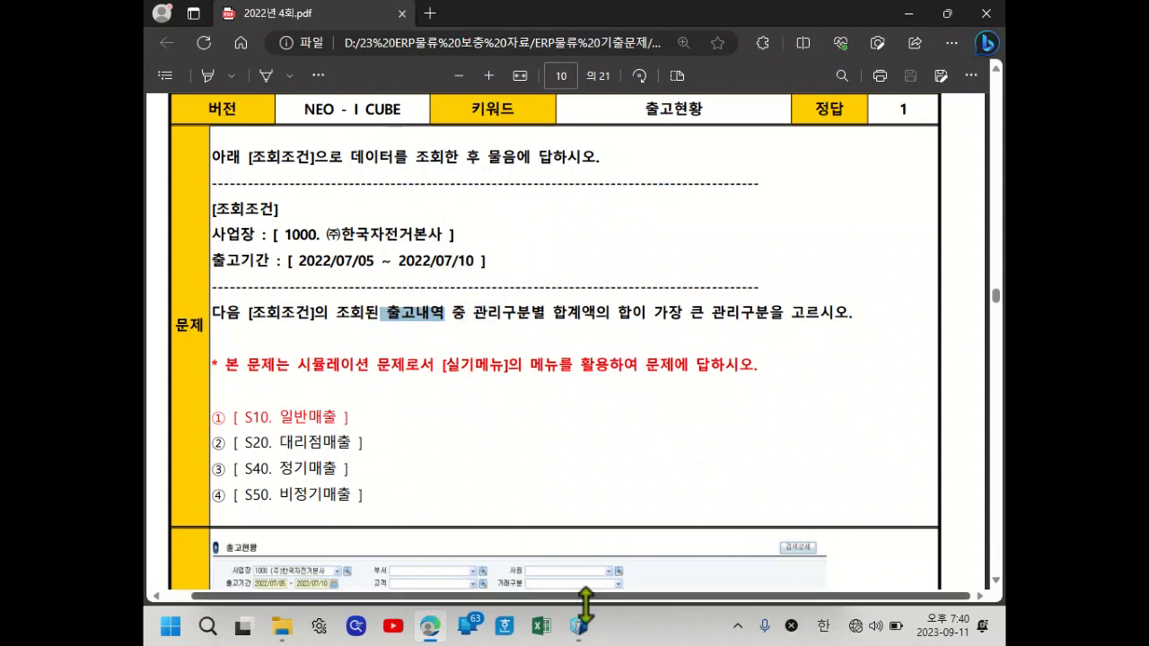
# Switch to iCUBE 핵심ERP and open 출고처리(국내수주) under 영업관리.
pyautogui.moveTo(584, 631)
pyautogui.click(579, 530)
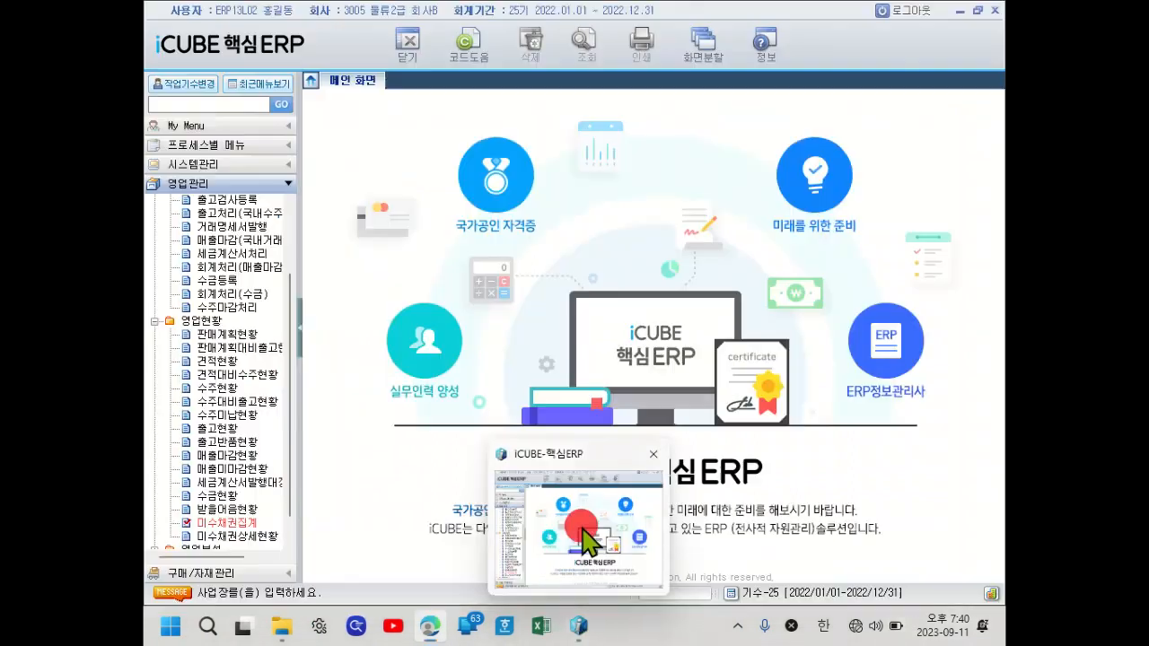
pyautogui.scroll(3, 238, 441)
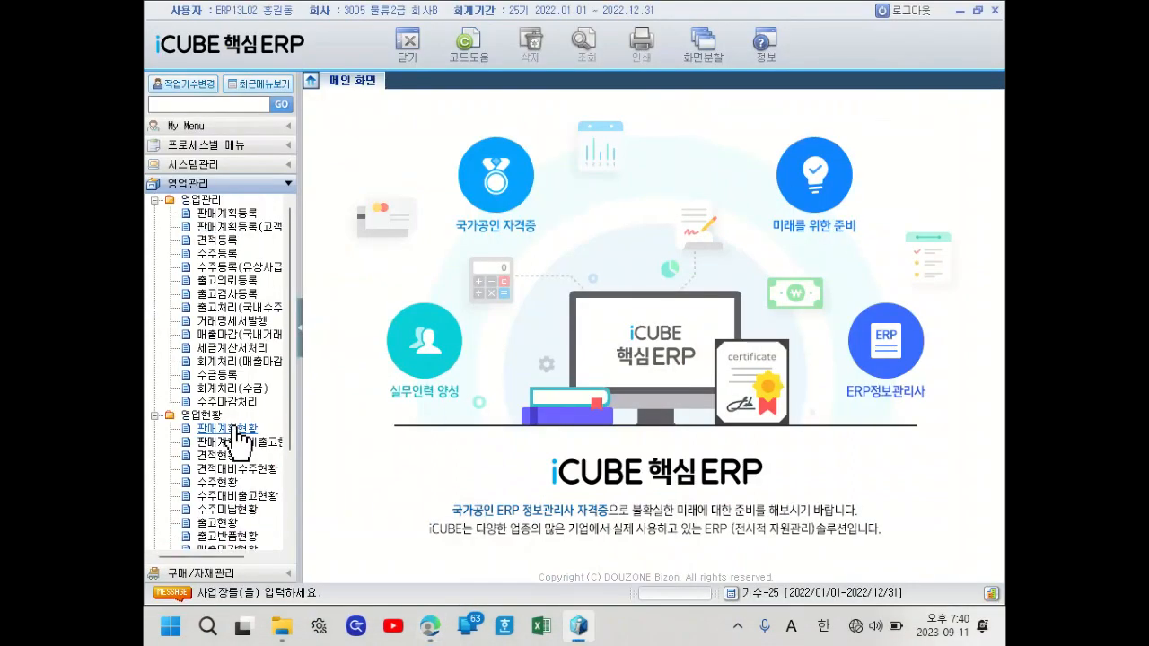
pyautogui.click(241, 311)
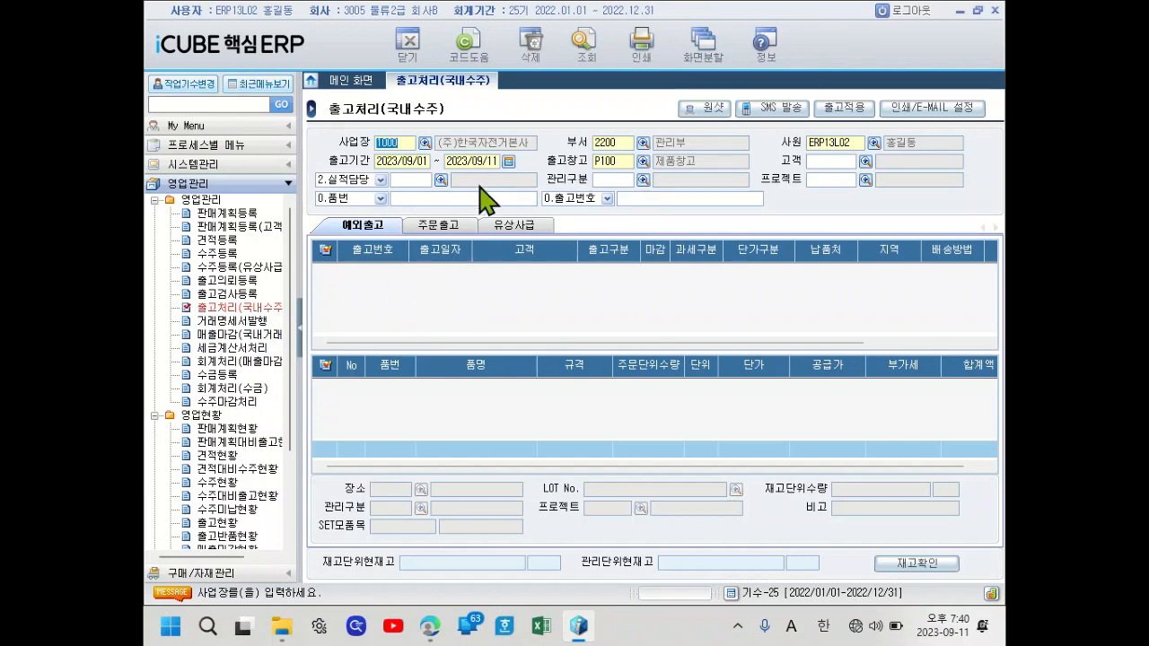
# Set the 출고기간 in 출고처리(국내수주) to 2022/07/05 ~ 2022/07/10.
pyautogui.moveTo(581, 632)
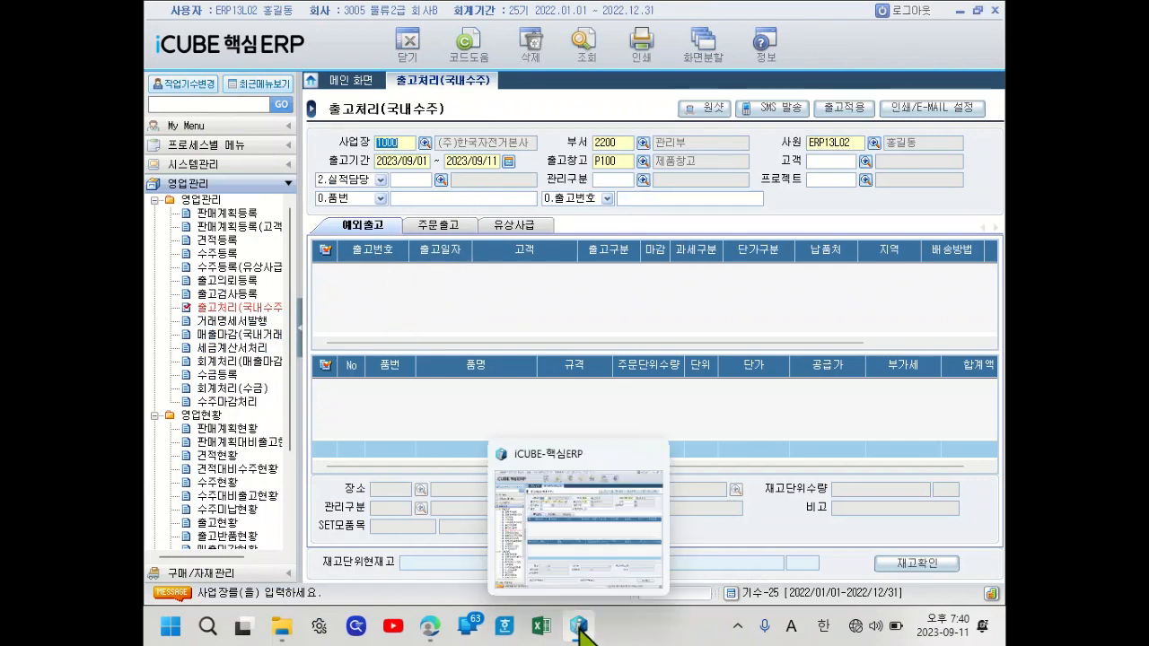
pyautogui.moveTo(431, 631)
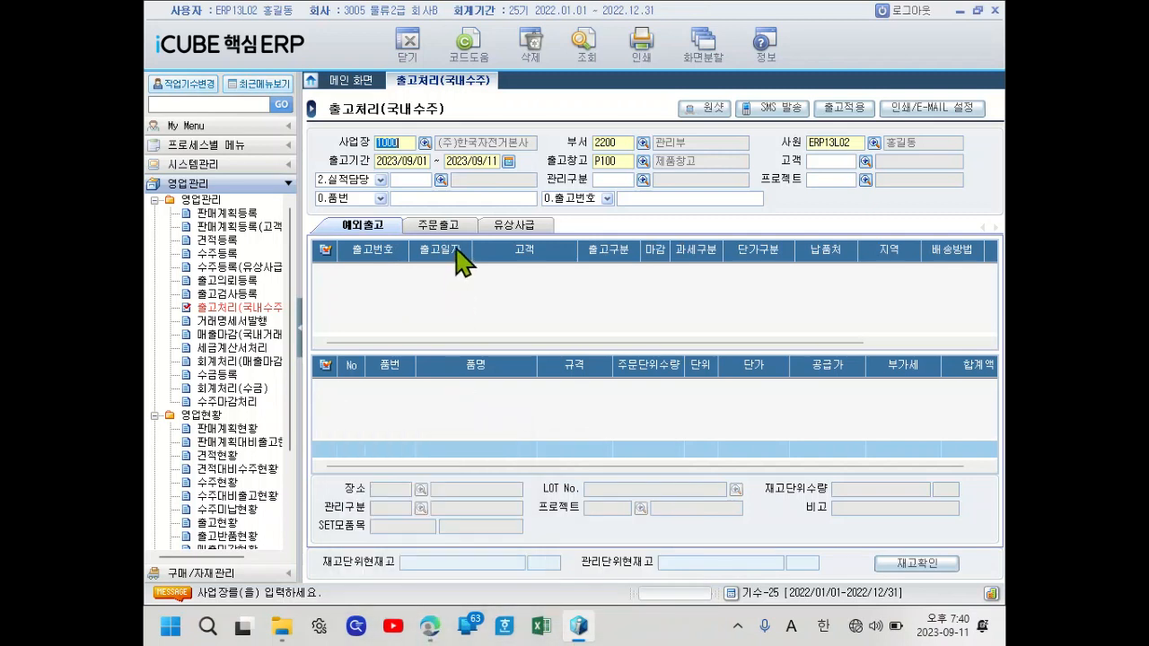
pyautogui.click(397, 162)
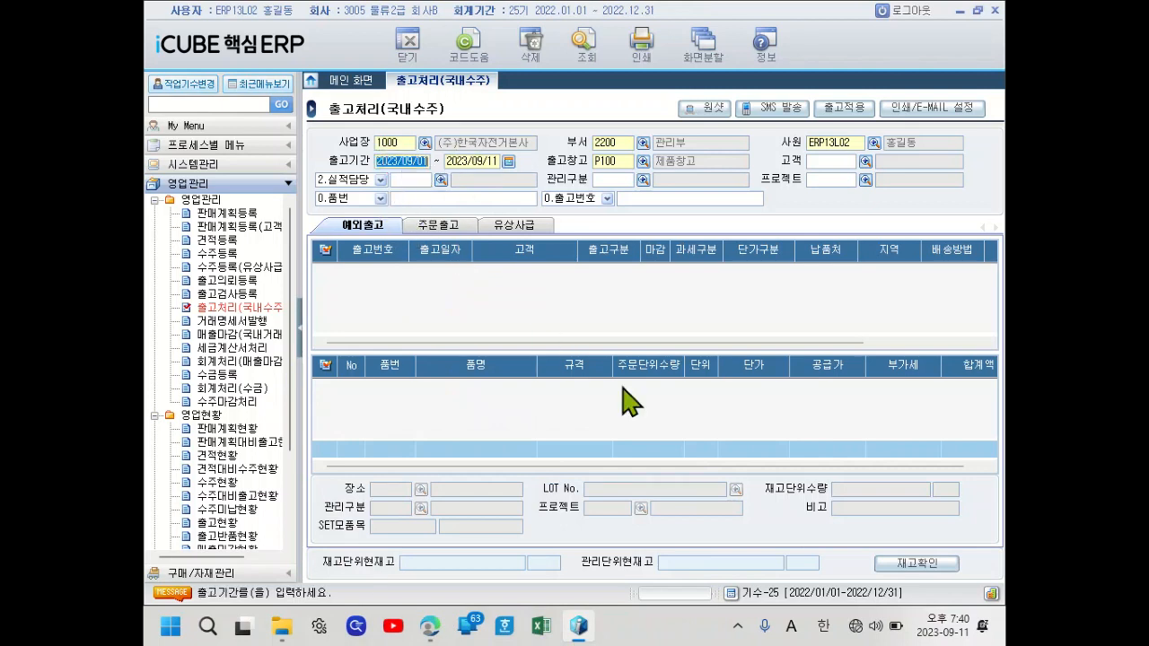
pyautogui.write('2')
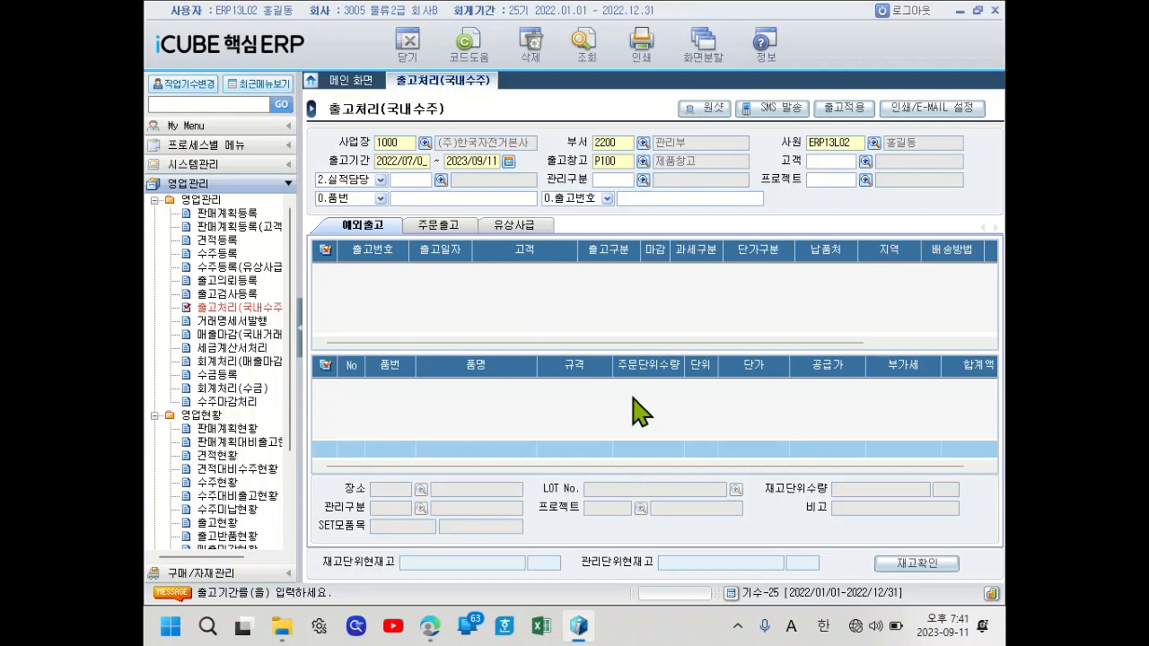
pyautogui.write('2')
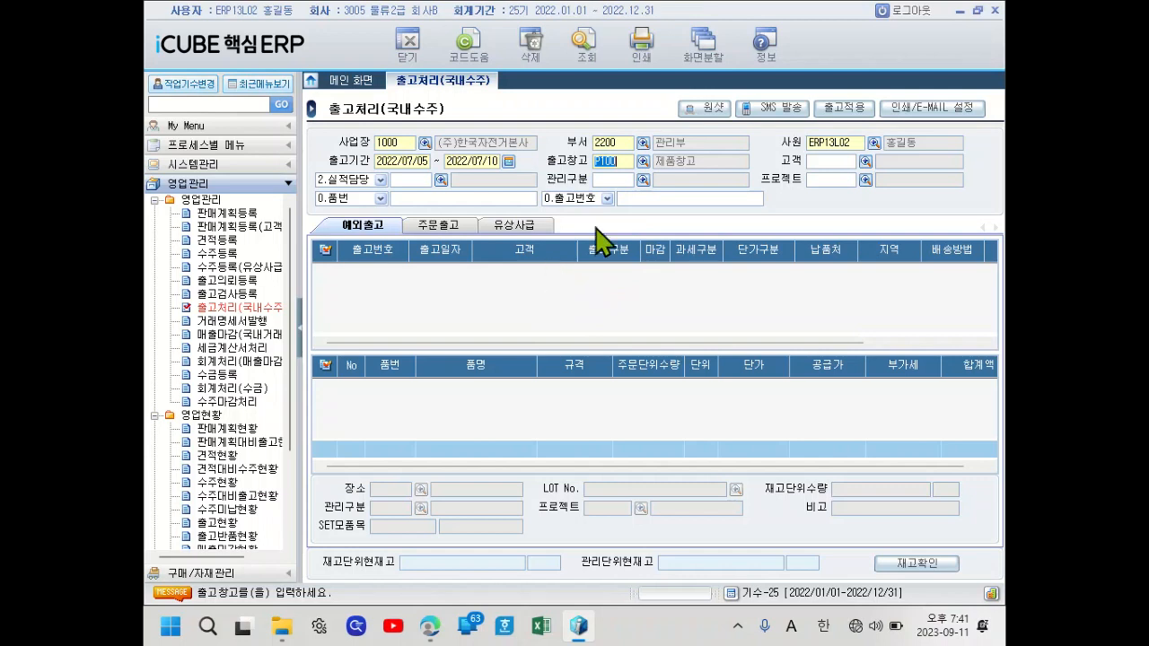
# Look through the 영업관리, 영업현황 and 영업분석 entries, and open 출고현황 under 영업현황.
pyautogui.scroll(-3, 274, 359)
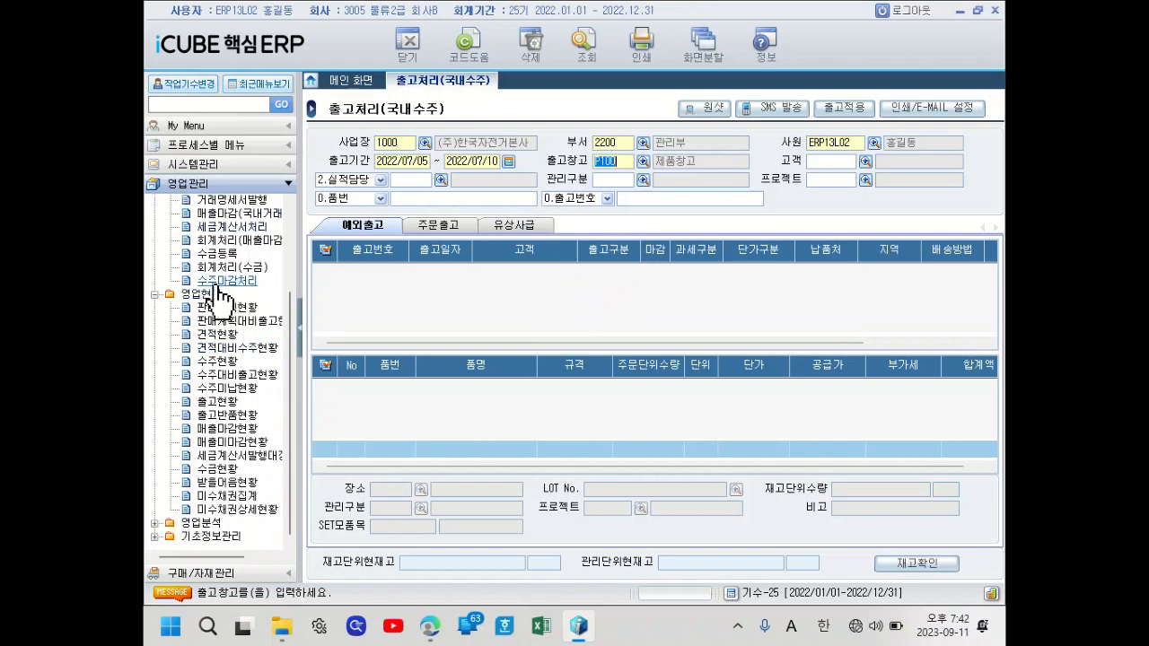
pyautogui.scroll(3, 223, 269)
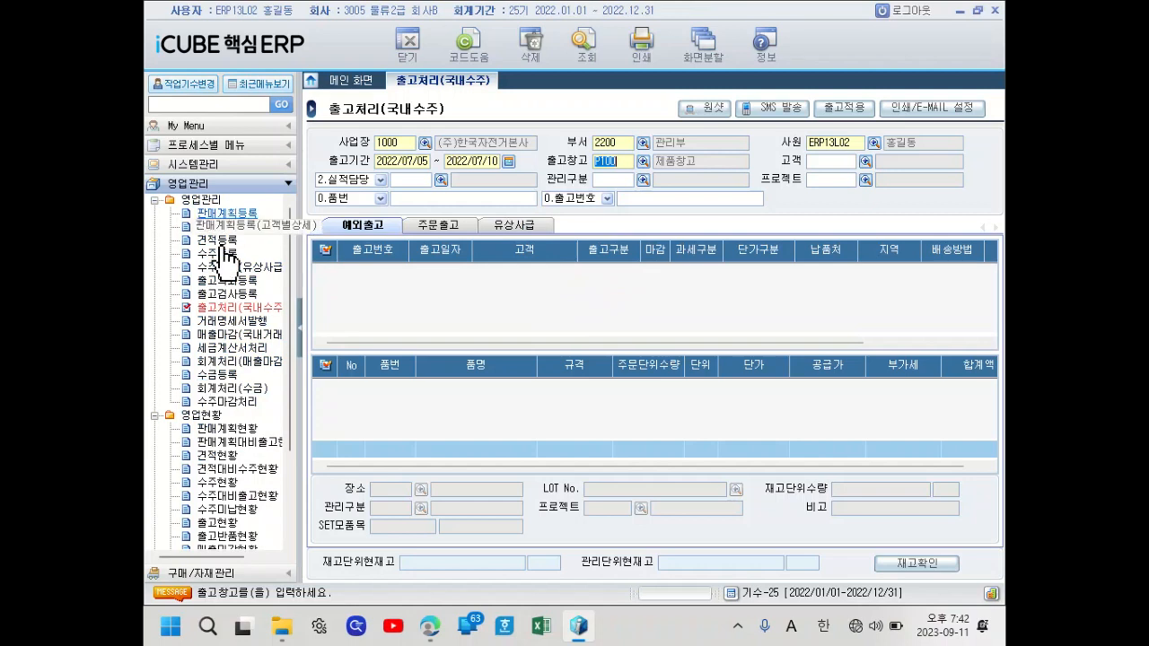
pyautogui.scroll(-3, 214, 296)
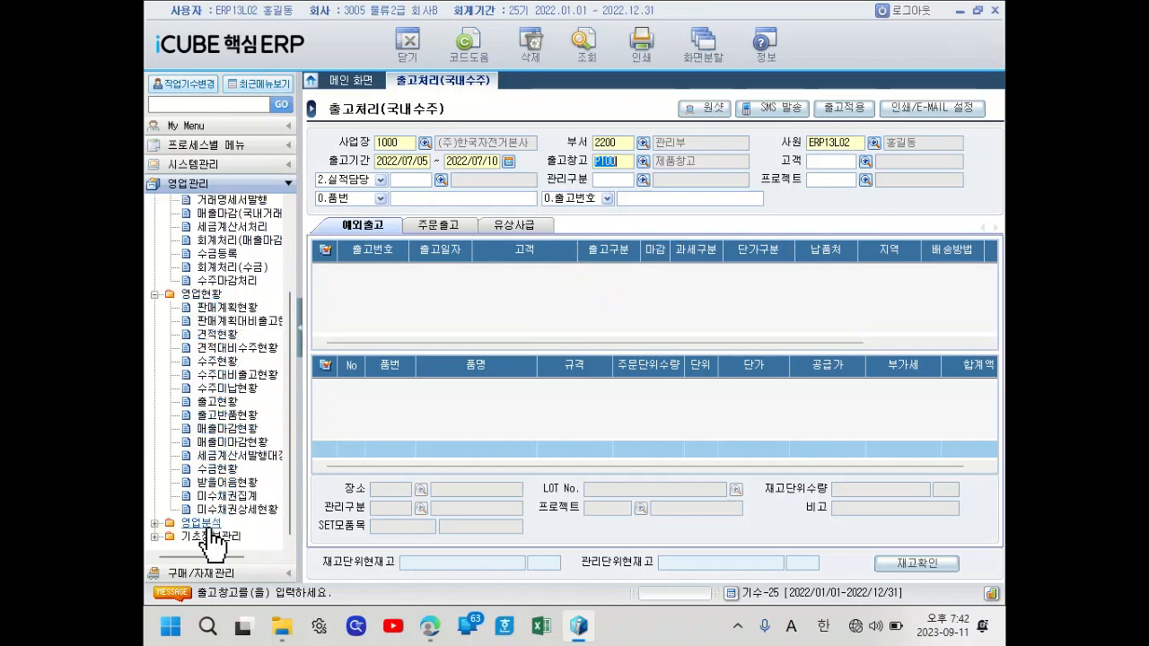
pyautogui.click(155, 524)
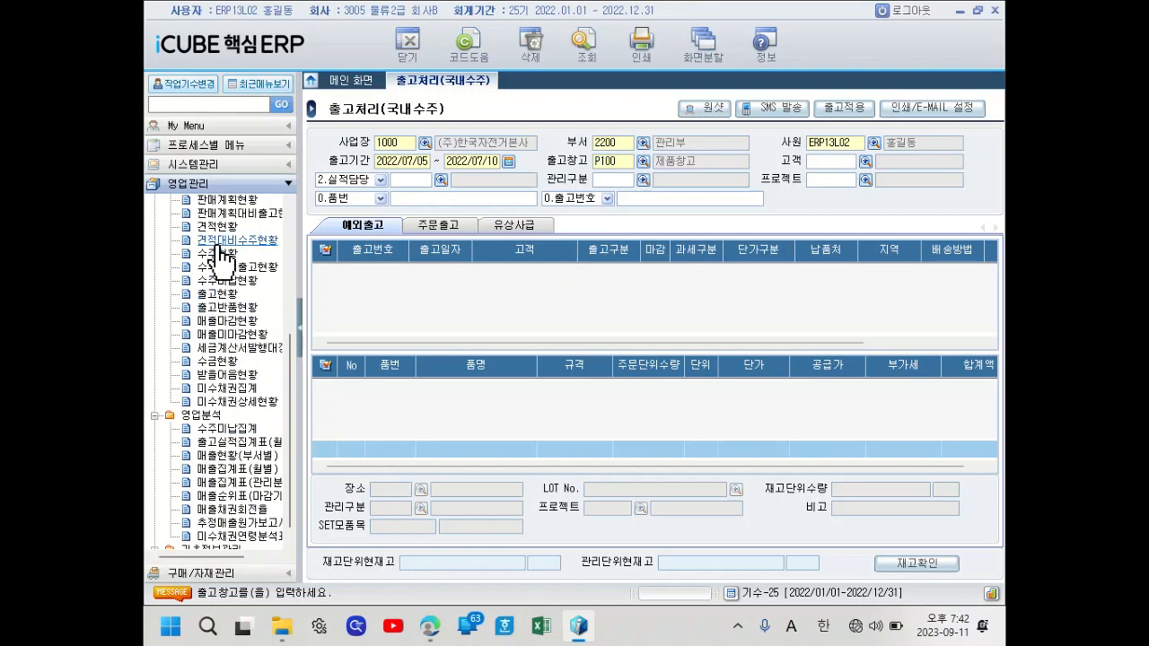
pyautogui.scroll(1, 225, 416)
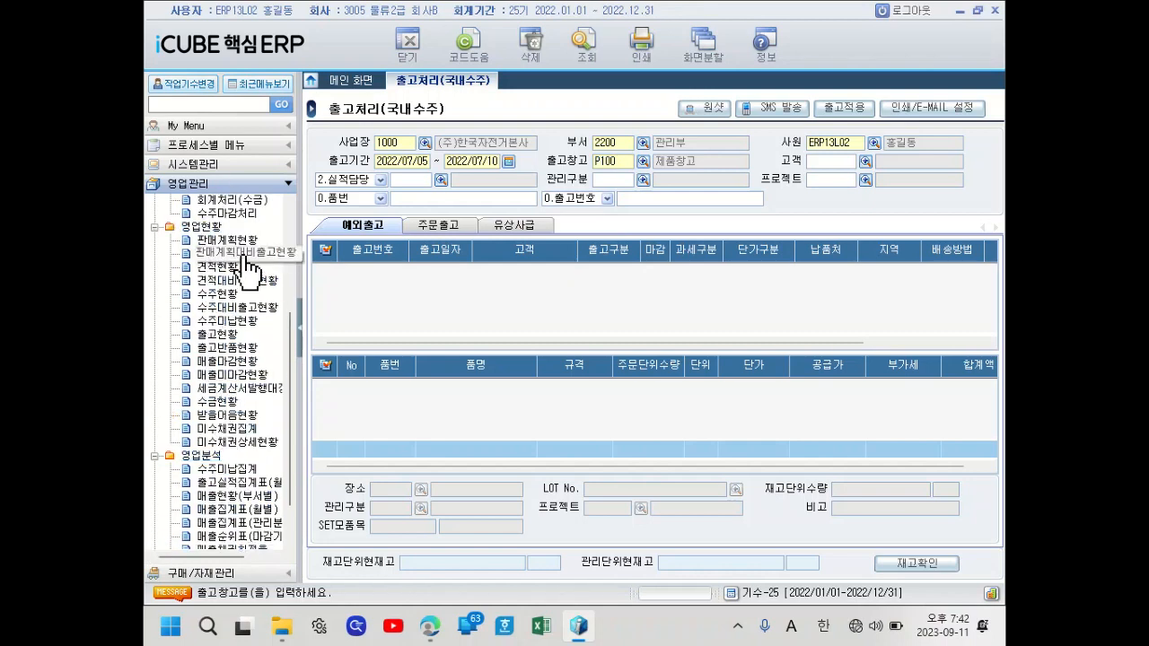
pyautogui.scroll(4, 242, 327)
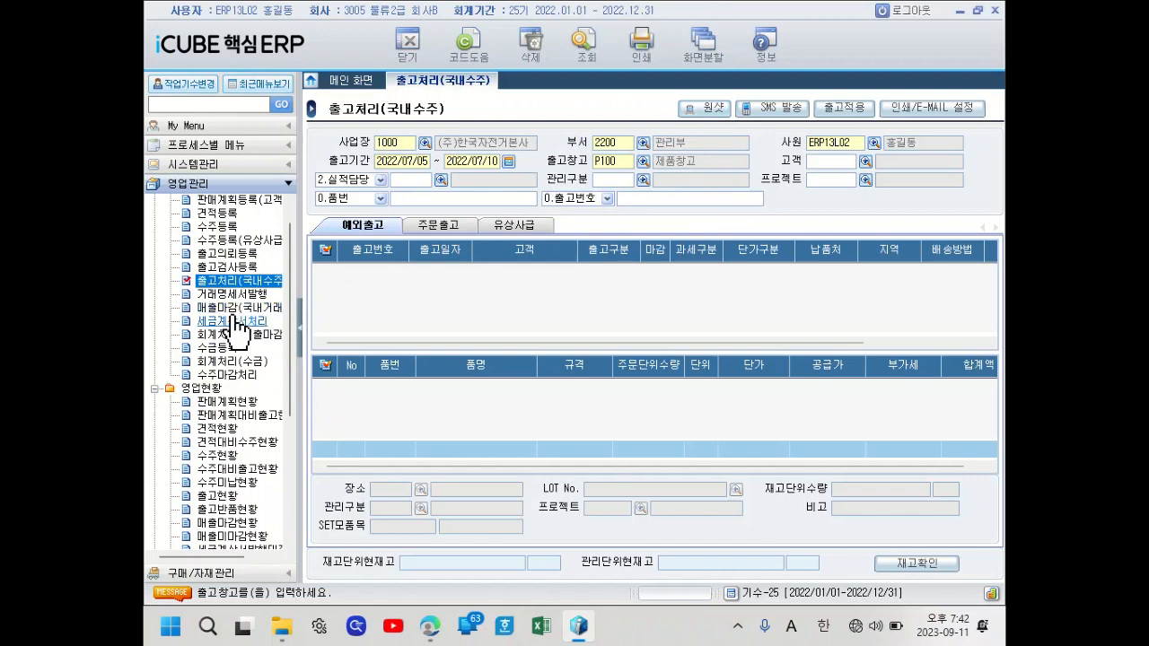
pyautogui.scroll(-2, 240, 350)
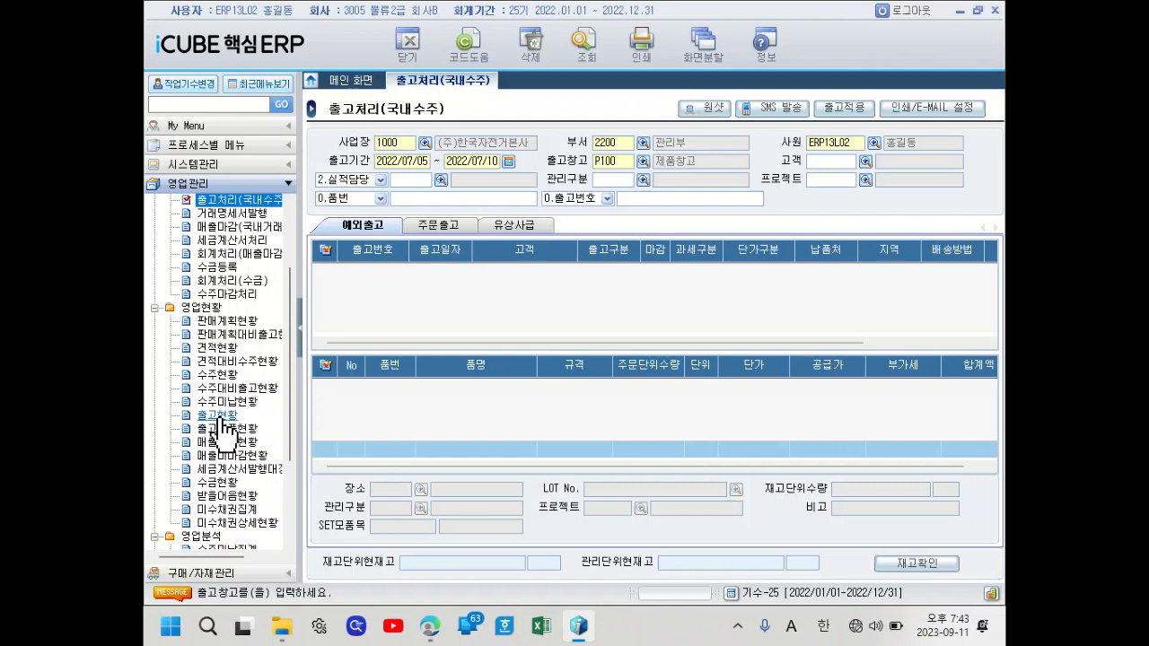
pyautogui.click(220, 417)
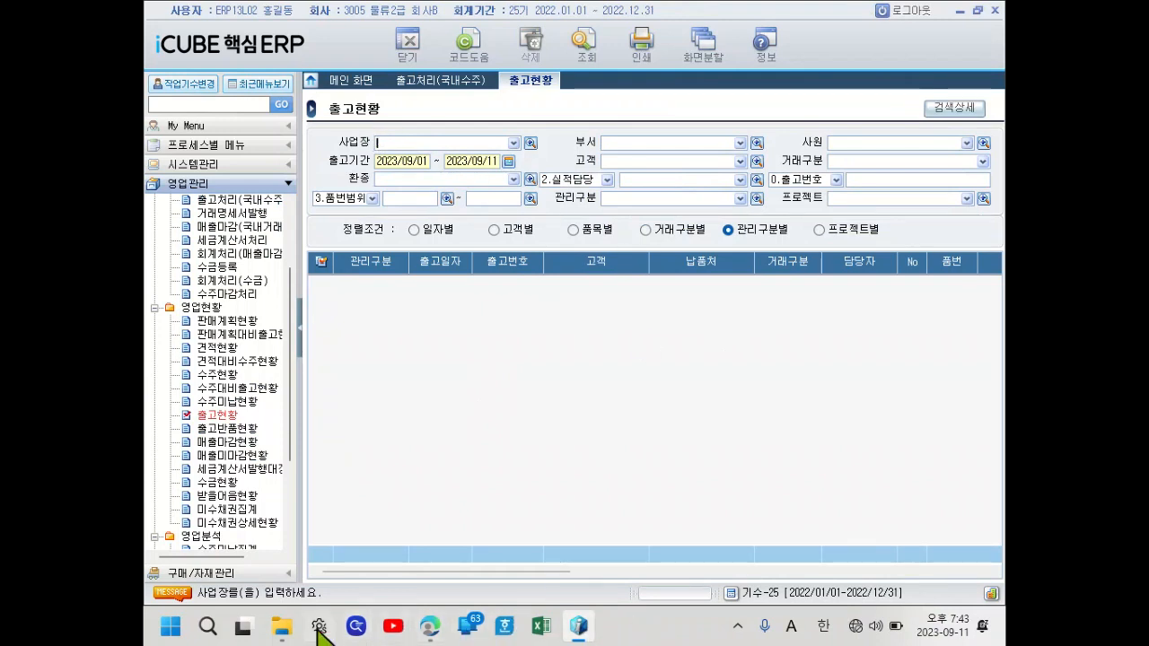
# Switch to the PDF in Edge, highlight 관리구분별 합계액의 합 in question 9, and return to iCUBE 핵심ERP.
pyautogui.click(430, 626)
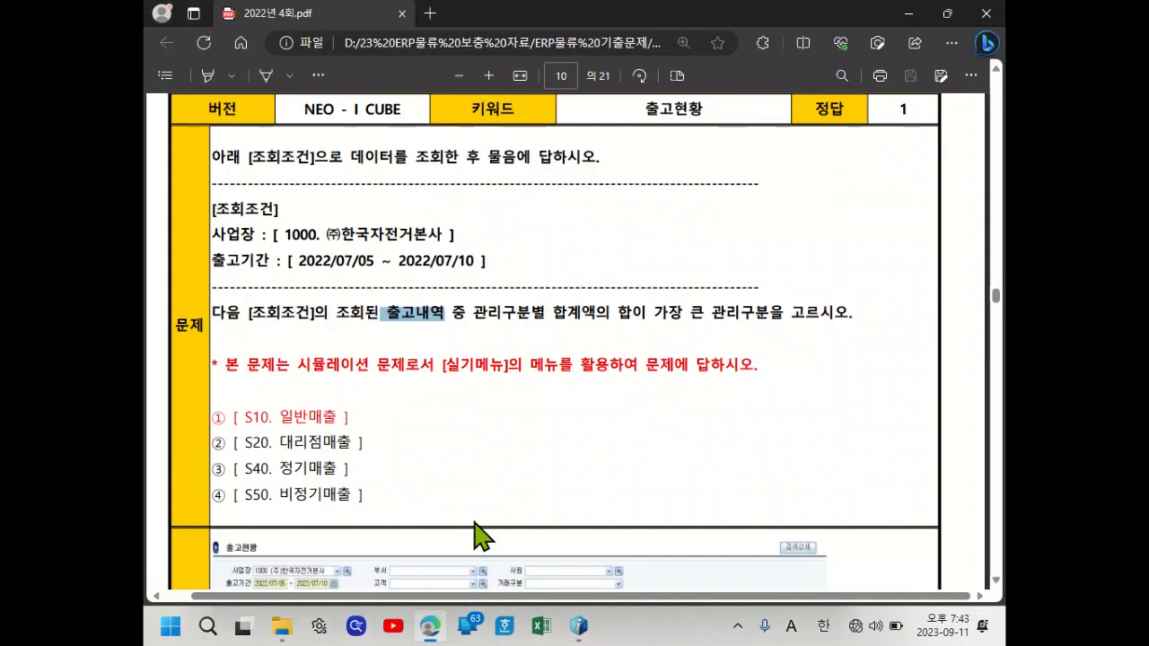
pyautogui.moveTo(474, 316); pyautogui.dragTo(633, 321)
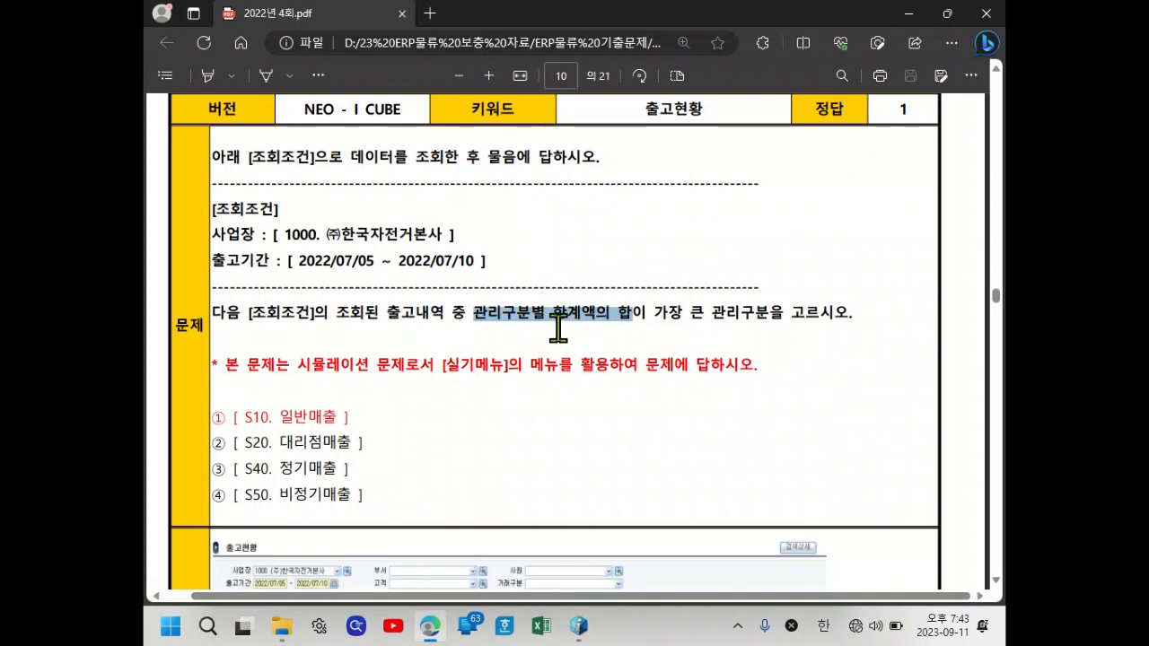
pyautogui.click(578, 626)
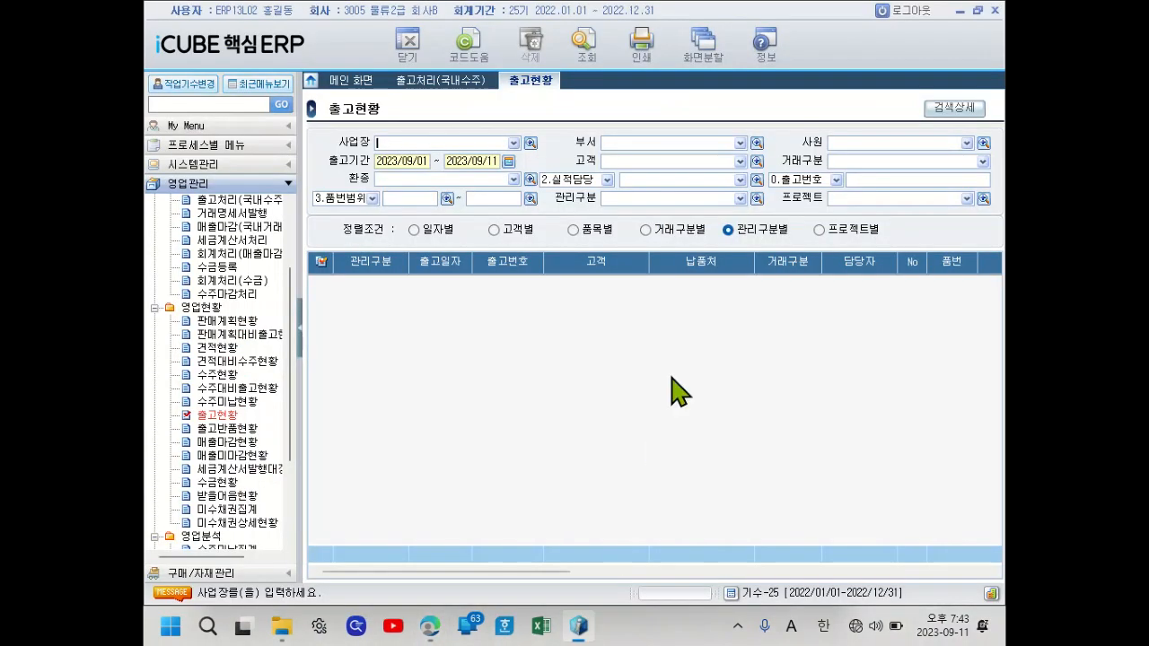
# Set 출고현황's 정렬조건 to 관리구분별 and its 사업장 to 1000 (주)한국자전거본사.
pyautogui.click(729, 229)
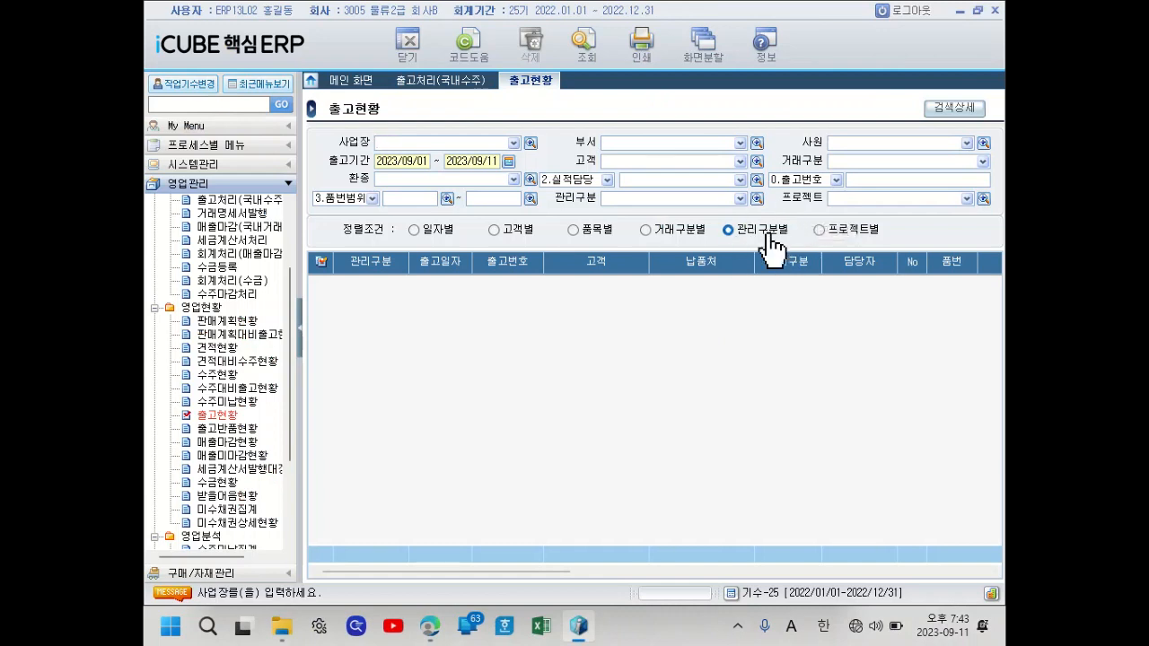
pyautogui.click(531, 143)
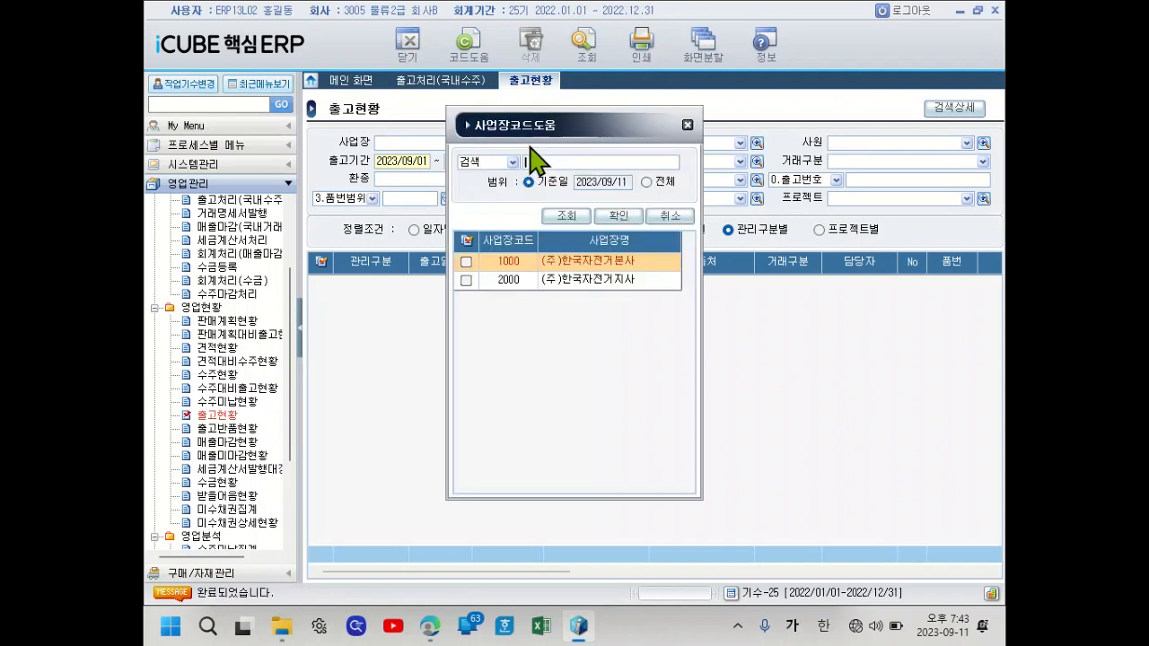
pyautogui.click(466, 262)
pyautogui.click(619, 216)
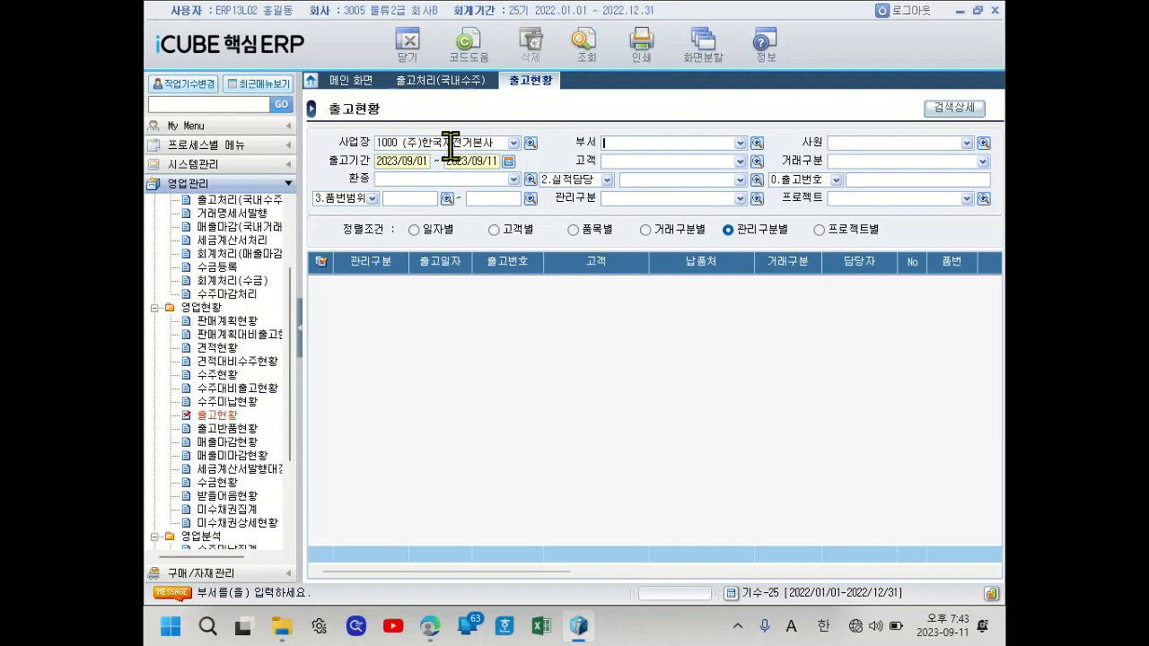
# Set 출고현황's 출고기간 to 2022/07/05 ~ 2022/07/10 and run the inquiry.
pyautogui.click(395, 160)
pyautogui.write('2___/__/__')
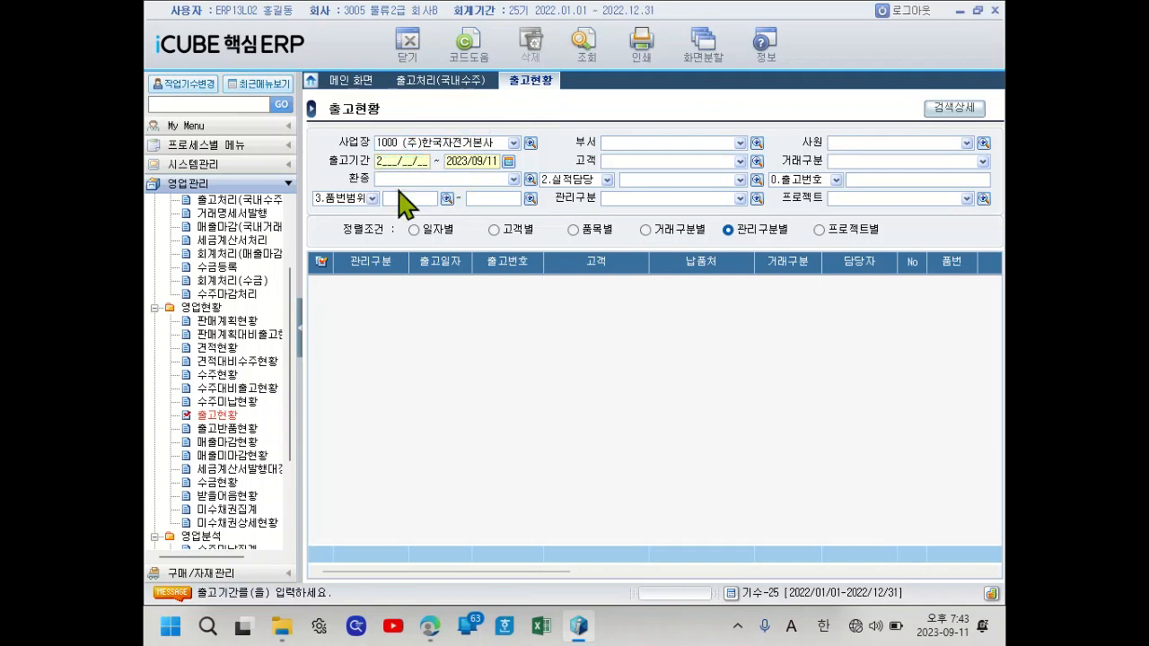
pyautogui.write('20220710')
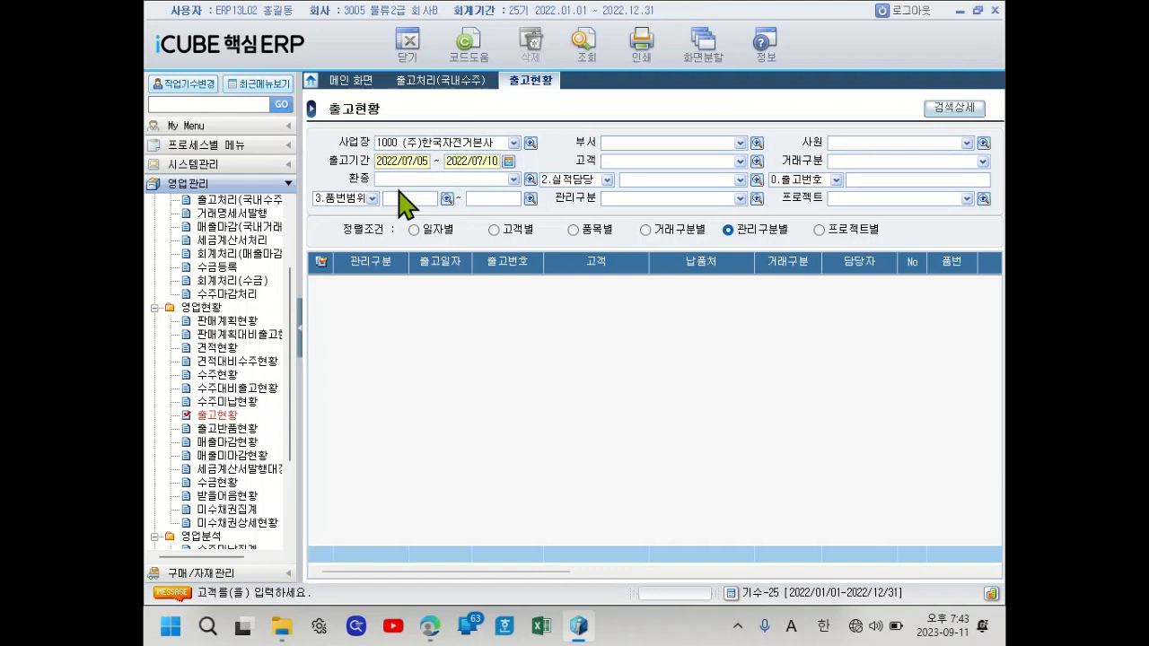
pyautogui.click(573, 54)
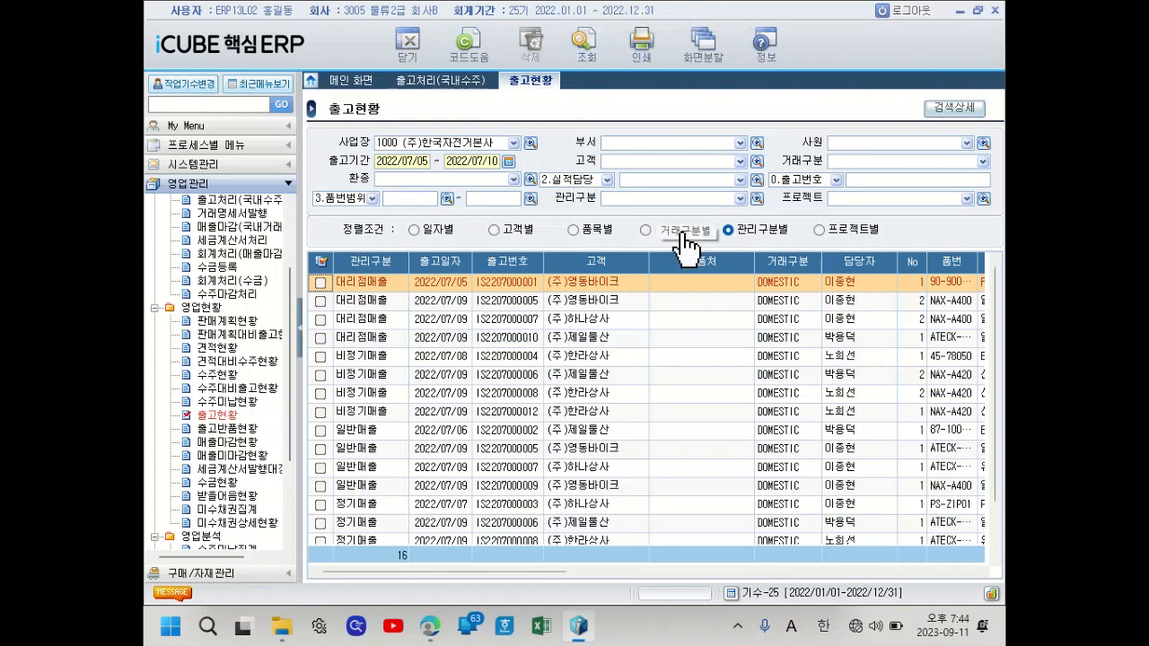
# Change the 정렬조건 to 일자별 and query the 출고현황 list again.
pyautogui.click(415, 231)
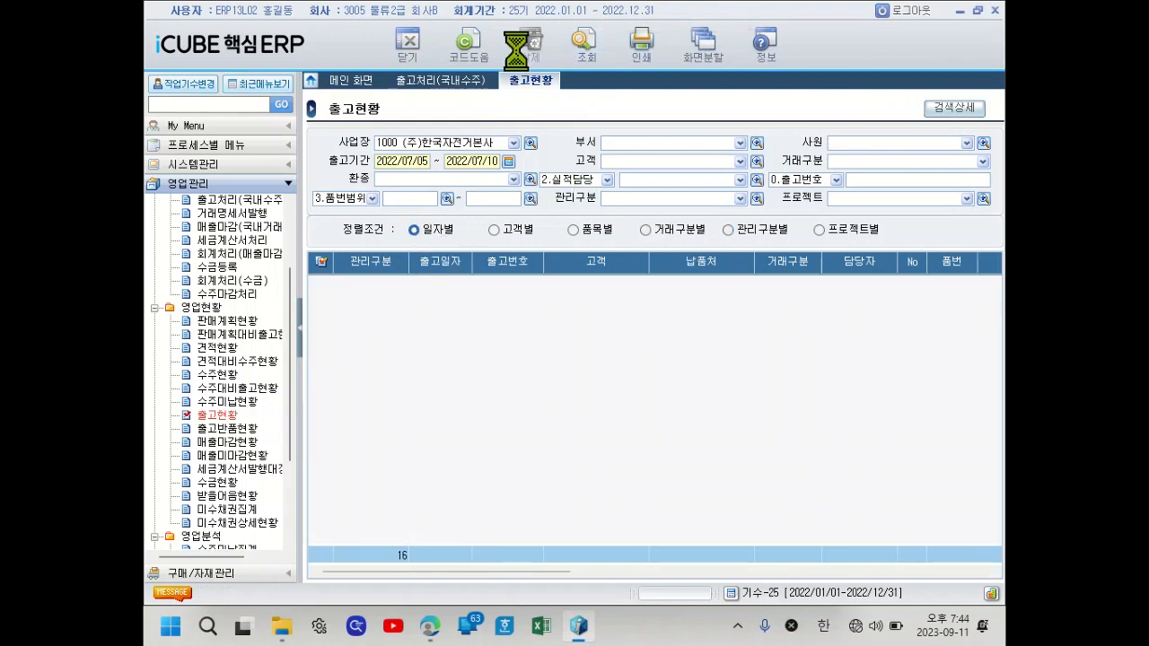
pyautogui.click(582, 45)
pyautogui.click(593, 64)
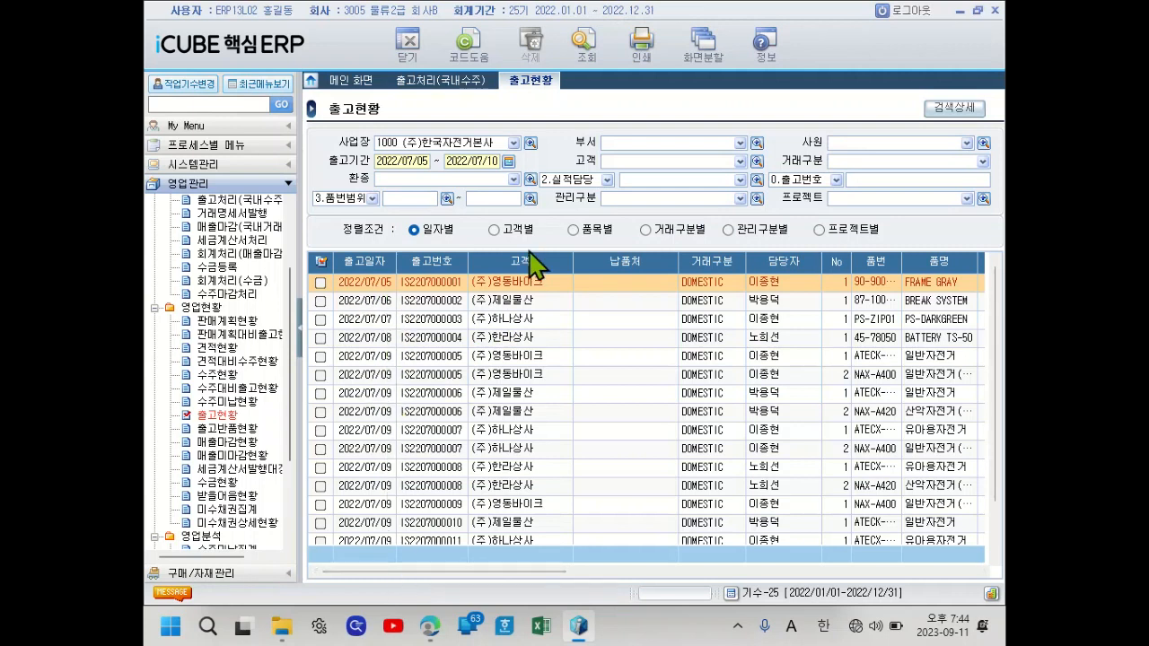
# Return the 정렬조건 to 관리구분별, query the list again, and examine the 합계액 column.
pyautogui.click(729, 231)
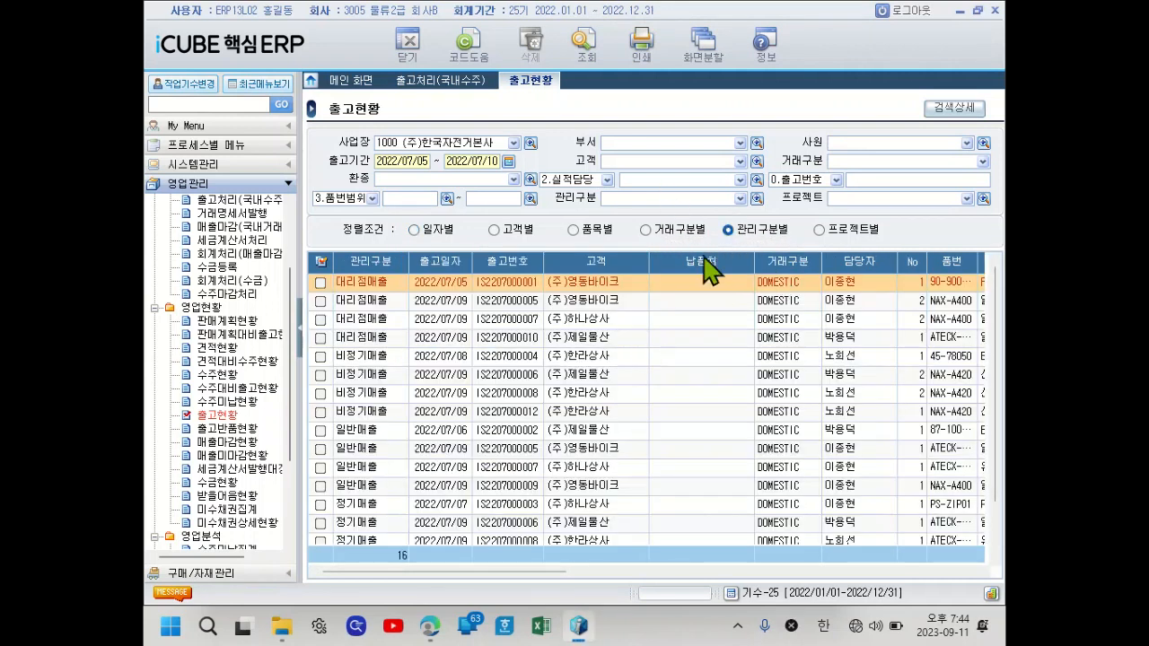
pyautogui.moveTo(539, 572); pyautogui.dragTo(481, 572)
pyautogui.click(500, 571)
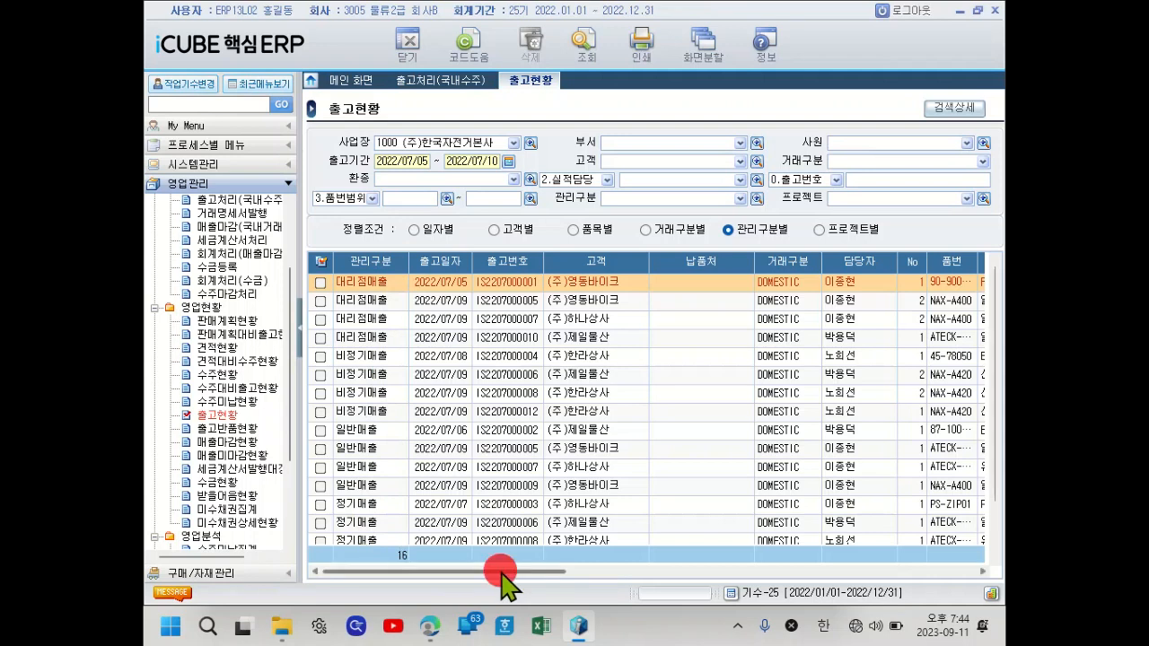
pyautogui.moveTo(500, 571); pyautogui.dragTo(762, 572)
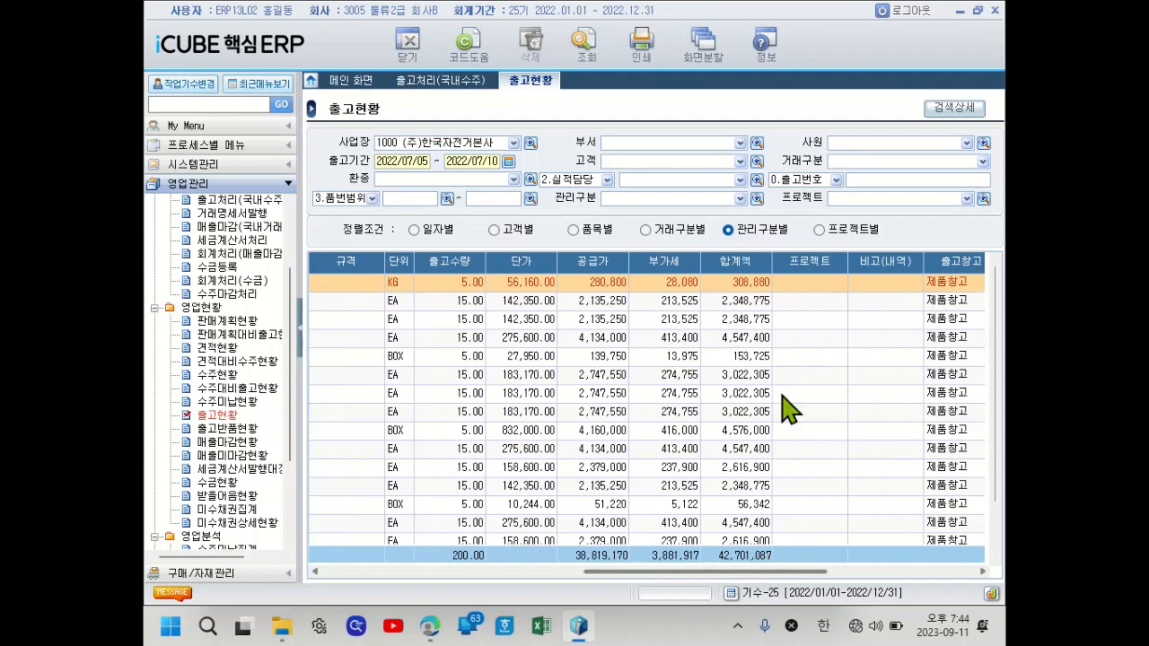
# Move the 합계액 column directly beside 관리구분 and check the amounts of the 대리점매출 rows.
pyautogui.moveTo(743, 259)
pyautogui.mouseDown()
pyautogui.moveTo(728, 258)
pyautogui.moveTo(746, 266)
pyautogui.mouseUp()
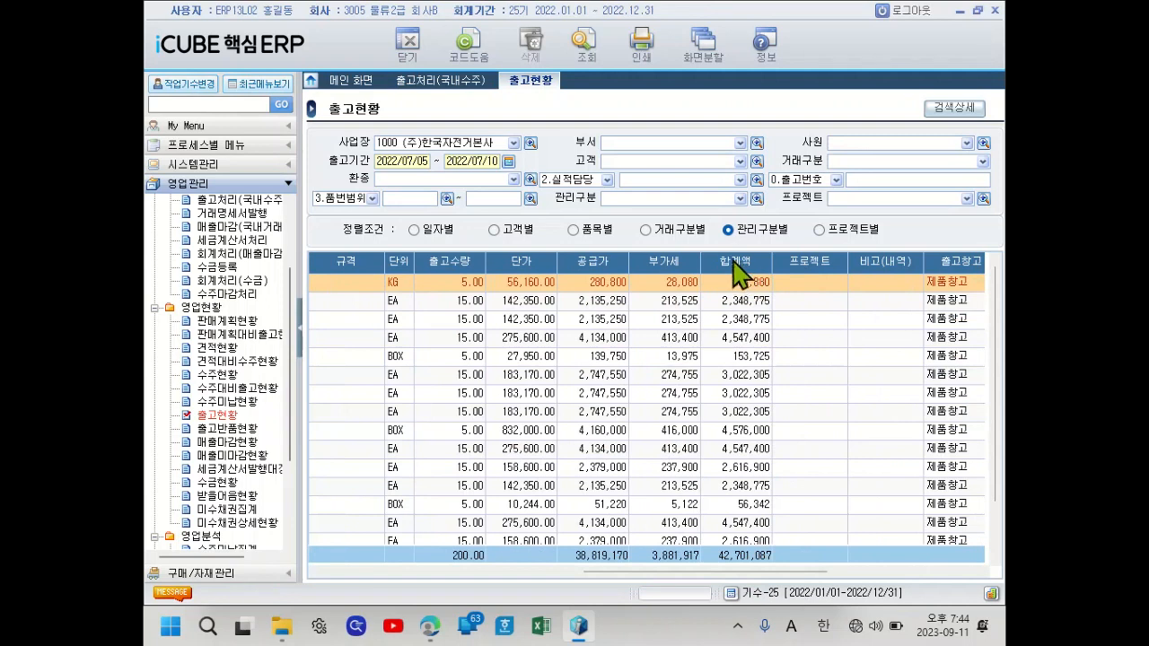
pyautogui.click(733, 262)
pyautogui.click(737, 263)
pyautogui.moveTo(737, 262); pyautogui.dragTo(425, 270)
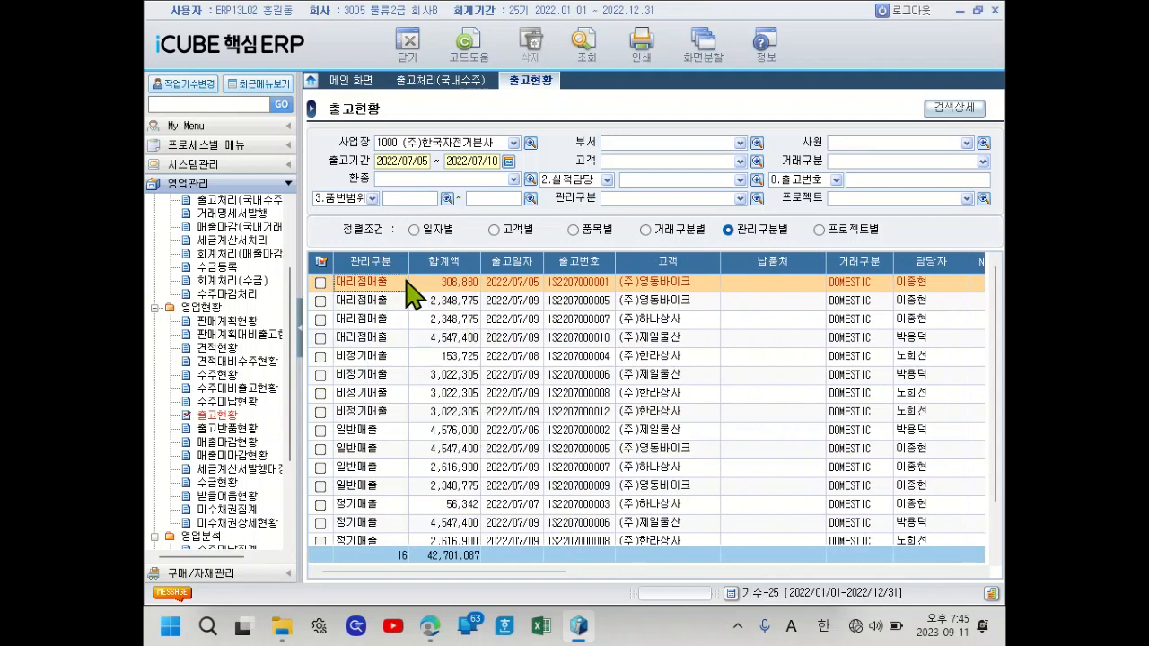
pyautogui.click(446, 339)
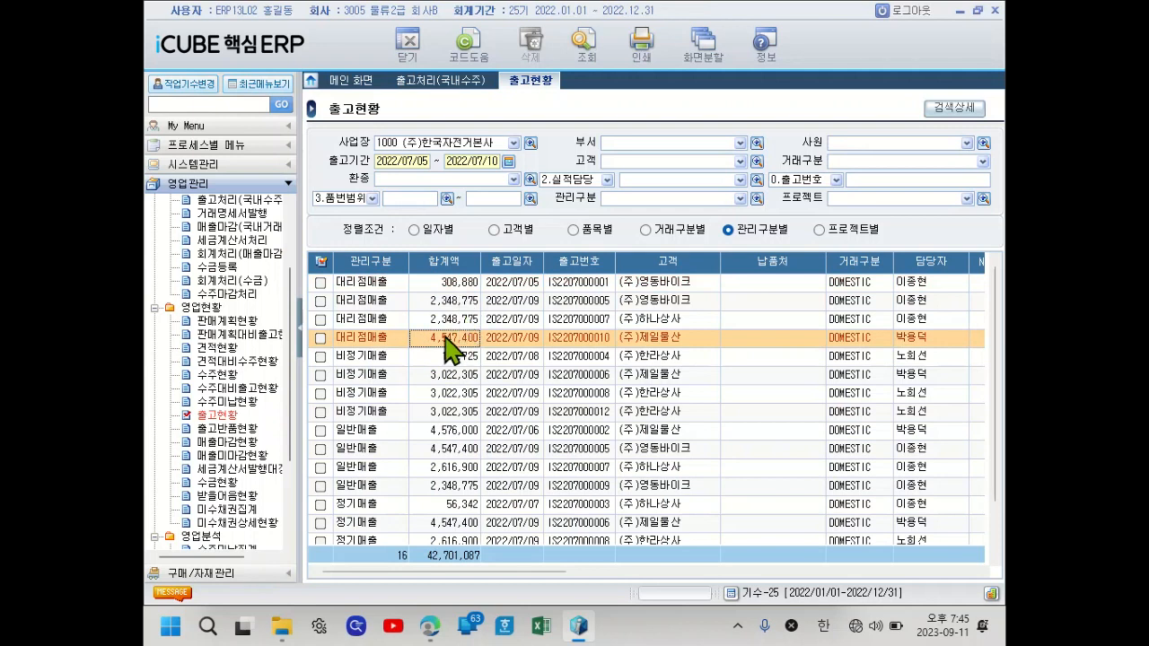
pyautogui.click(445, 299)
pyautogui.click(443, 319)
pyautogui.click(445, 337)
# Turn on the 소계 for 관리구분 in the 정렬 및 소계 settings and apply it to the list.
pyautogui.rightClick(710, 326)
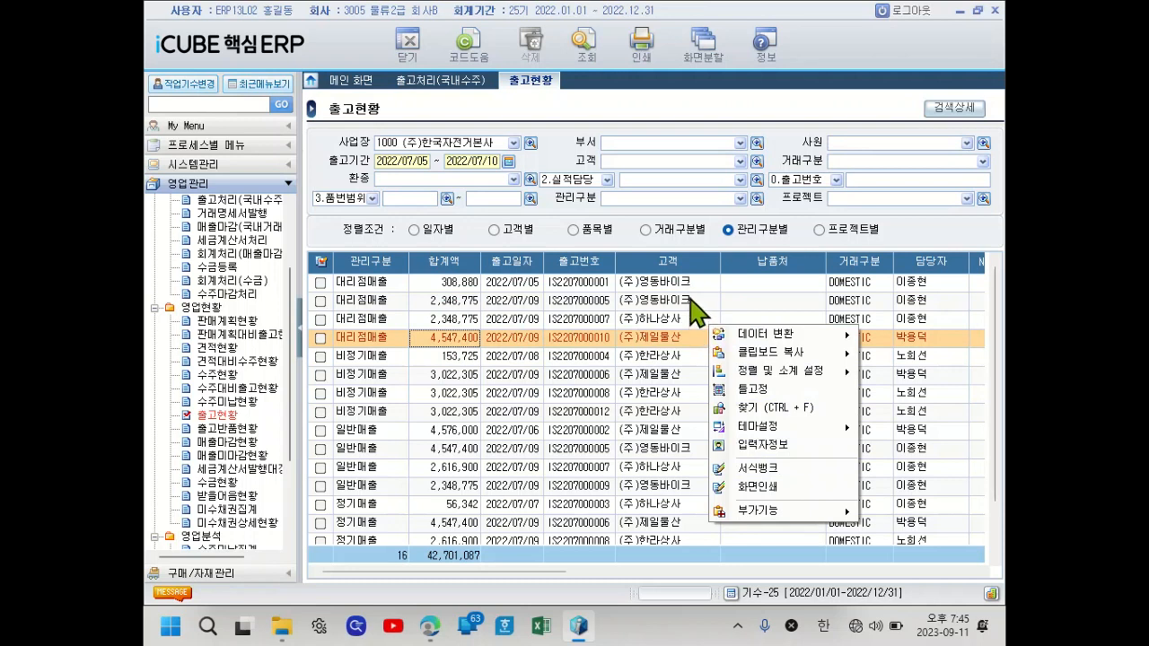
pyautogui.moveTo(757, 375)
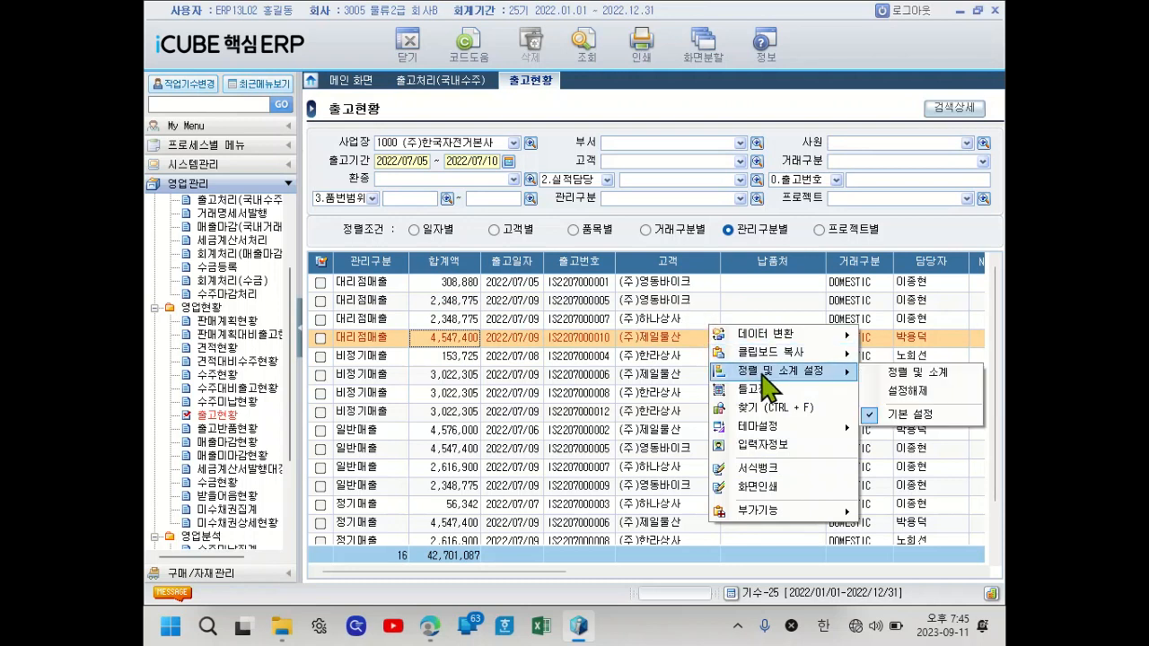
pyautogui.click(905, 370)
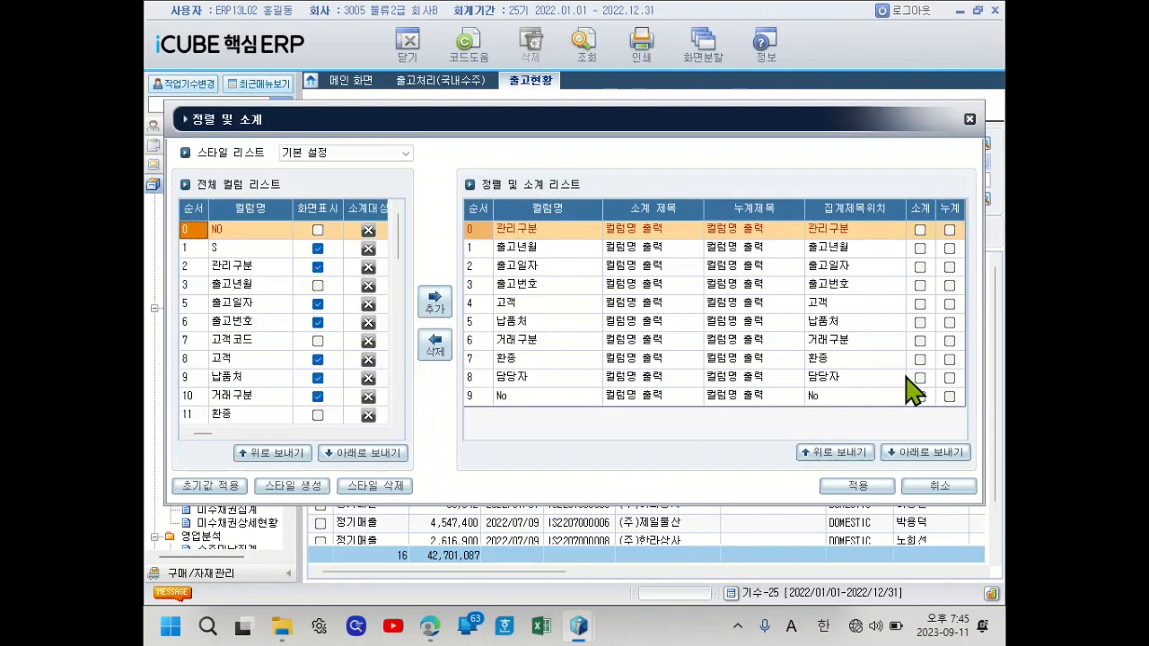
pyautogui.moveTo(431, 133); pyautogui.dragTo(392, 146)
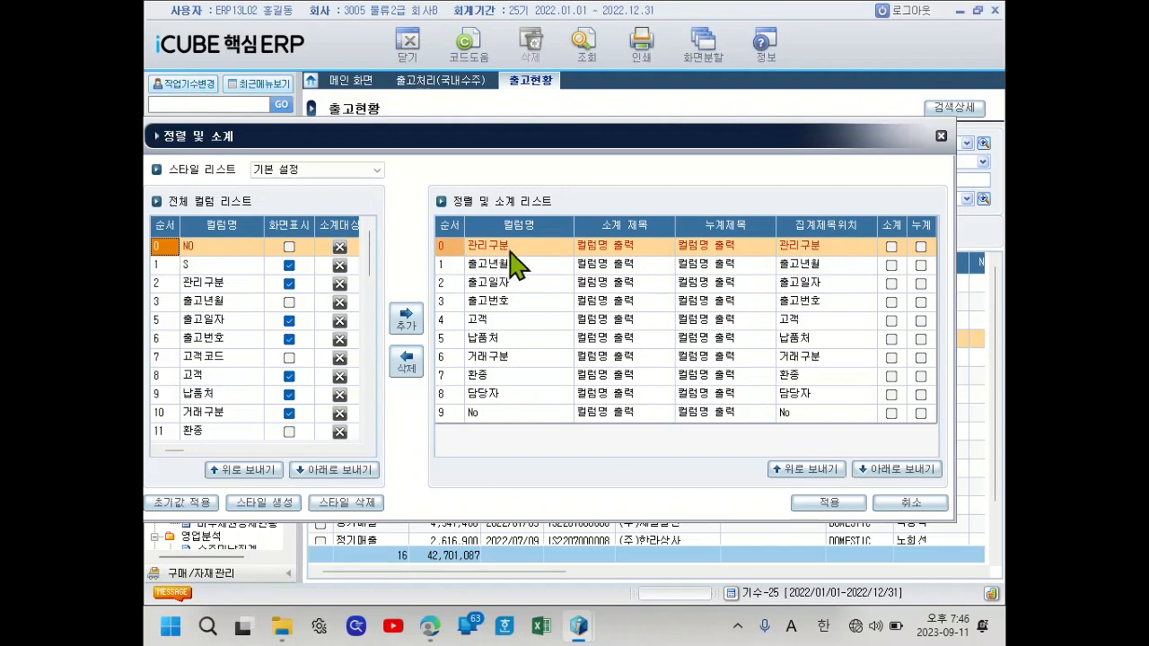
pyautogui.click(892, 248)
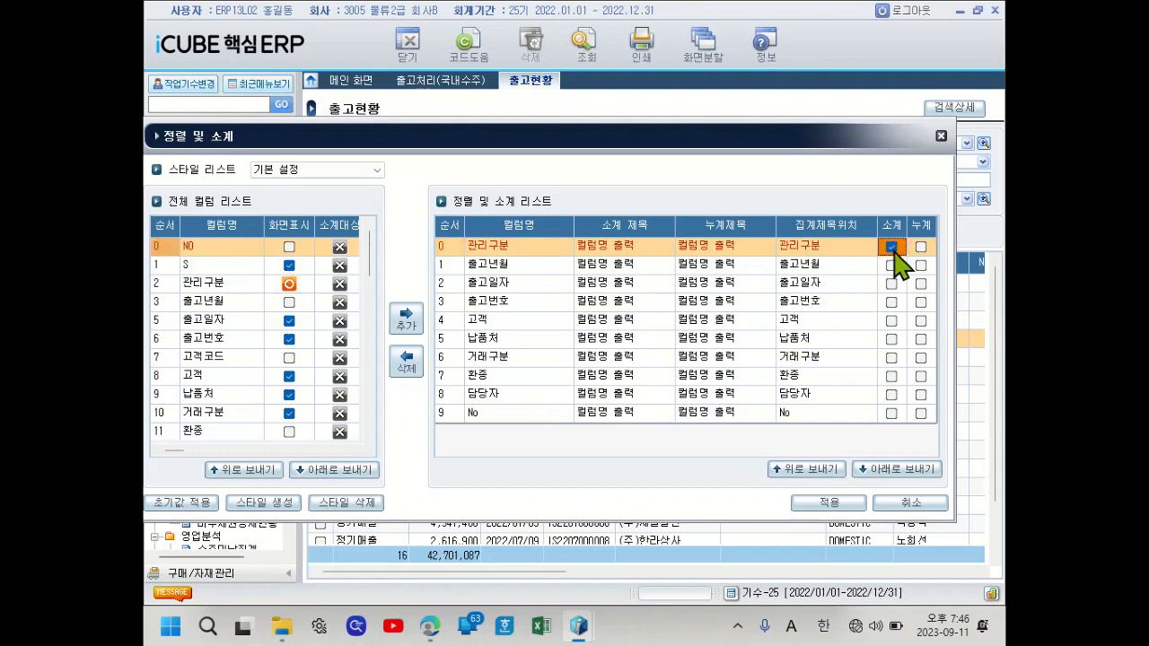
pyautogui.click(832, 508)
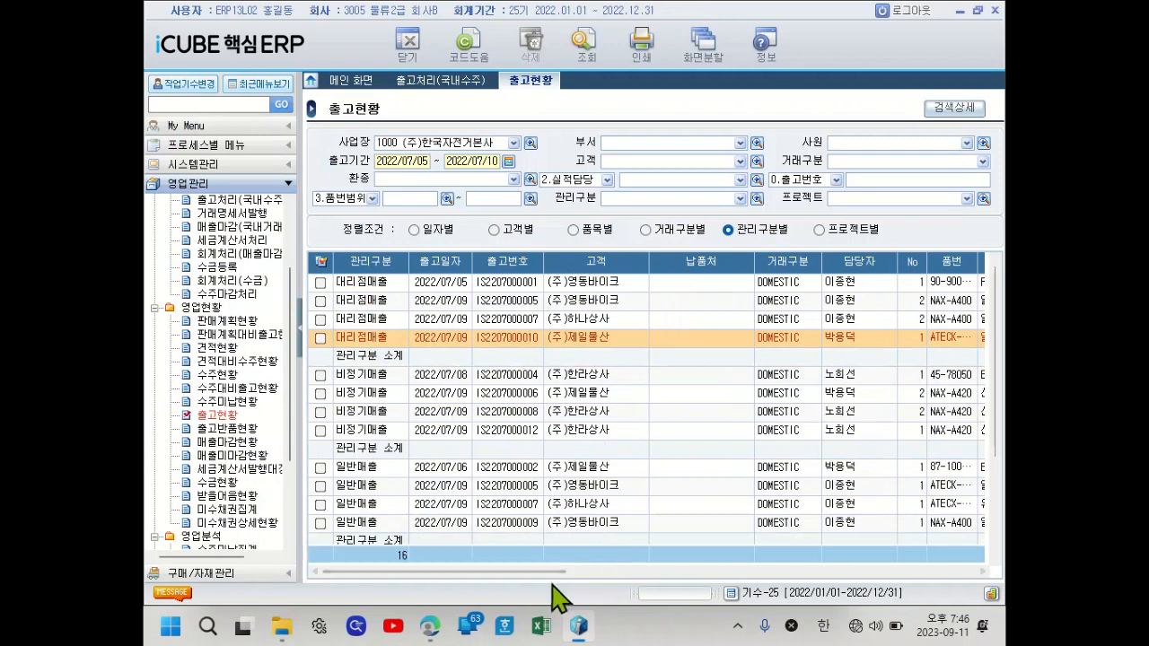
# Locate the 합계액 column in the subtotalled list and move it directly beside 관리구분.
pyautogui.moveTo(559, 572); pyautogui.dragTo(777, 544)
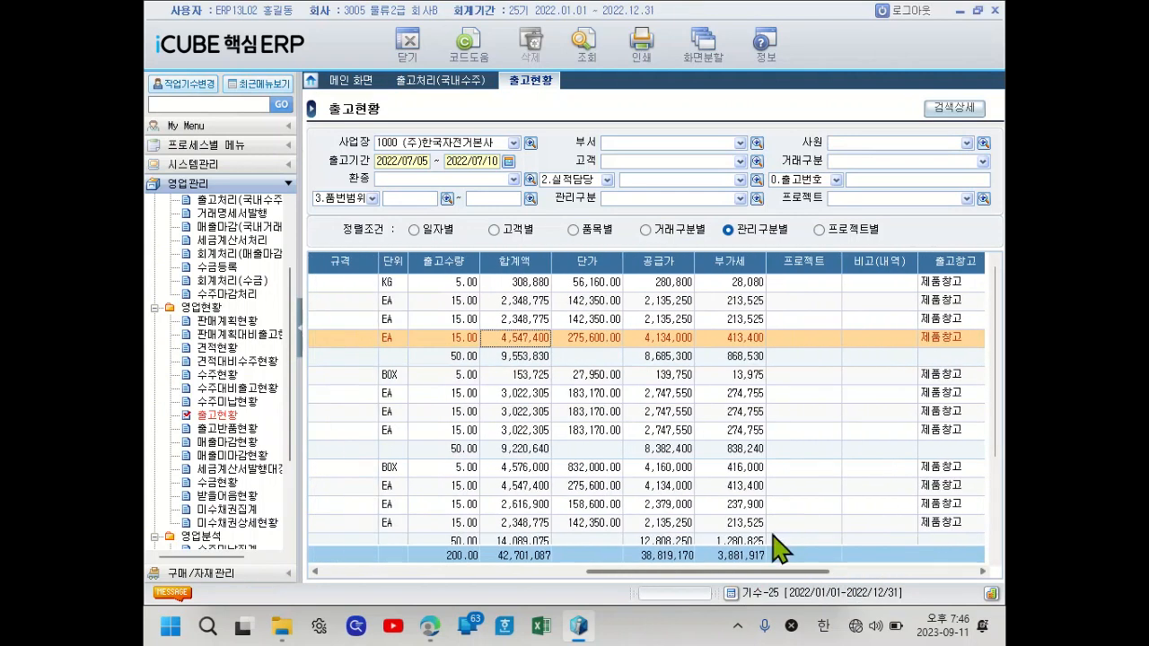
pyautogui.click(524, 359)
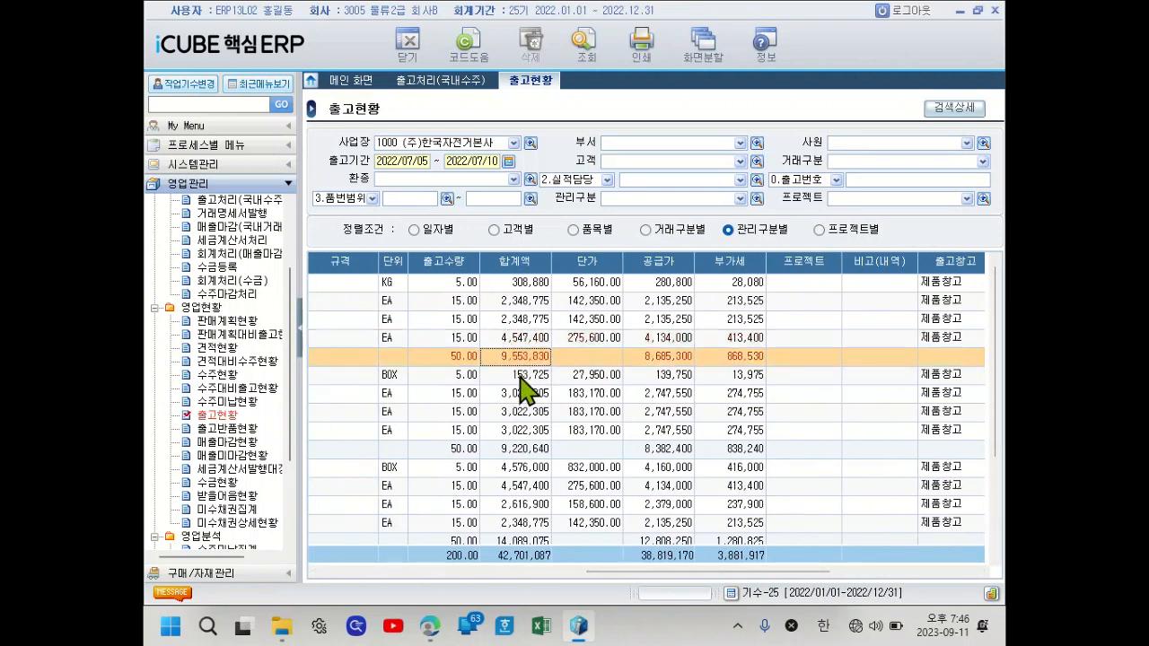
pyautogui.click(712, 581)
pyautogui.moveTo(687, 577); pyautogui.dragTo(654, 583)
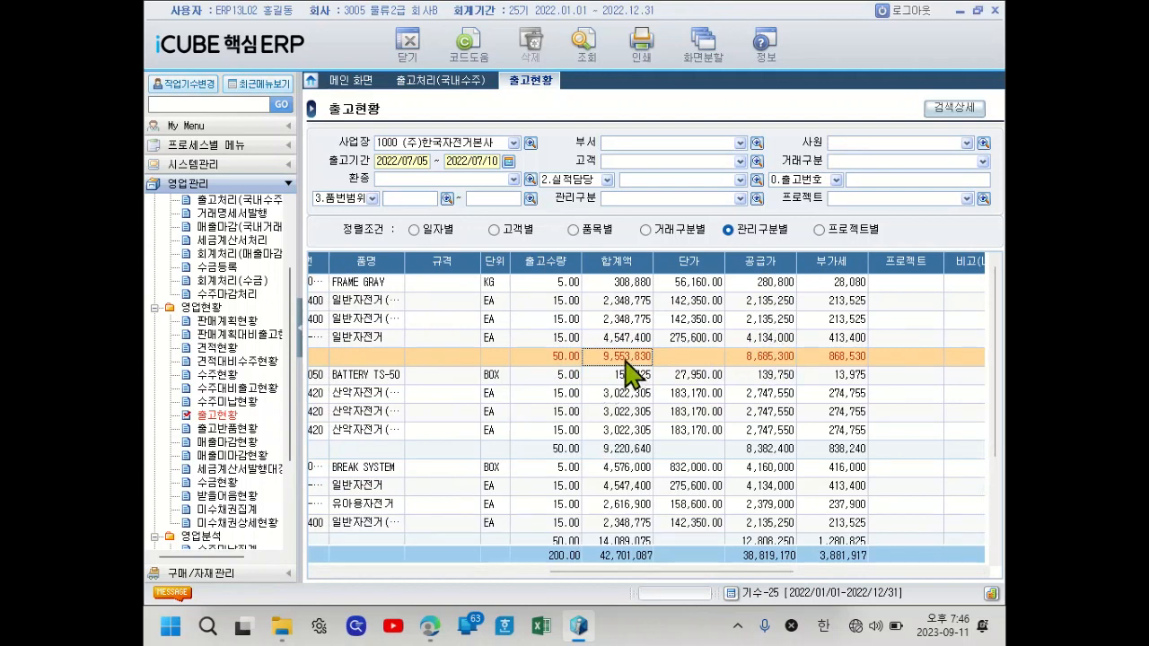
pyautogui.moveTo(602, 262)
pyautogui.mouseDown()
pyautogui.moveTo(242, 262)
pyautogui.moveTo(428, 261)
pyautogui.mouseUp()
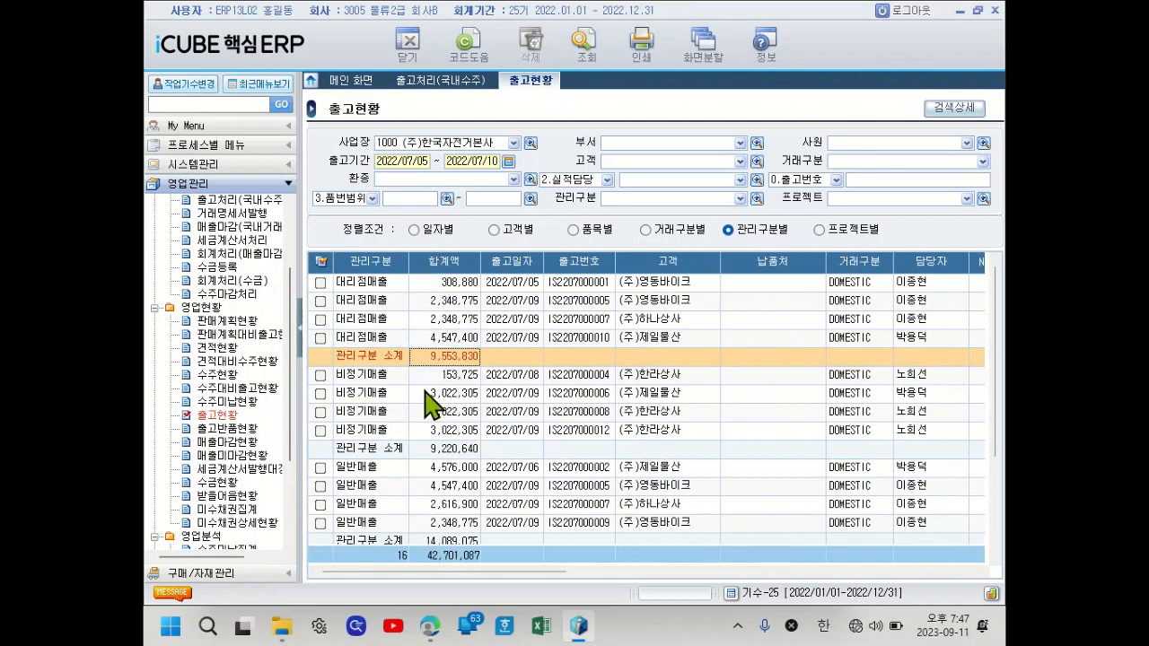
# Compare the 합계액 subtotals of the 관리구분 groups in the 출고현황 list, including the individual 일반매출 rows.
pyautogui.click(445, 365)
pyautogui.click(452, 449)
pyautogui.scroll(-1, 454, 489)
pyautogui.click(454, 489)
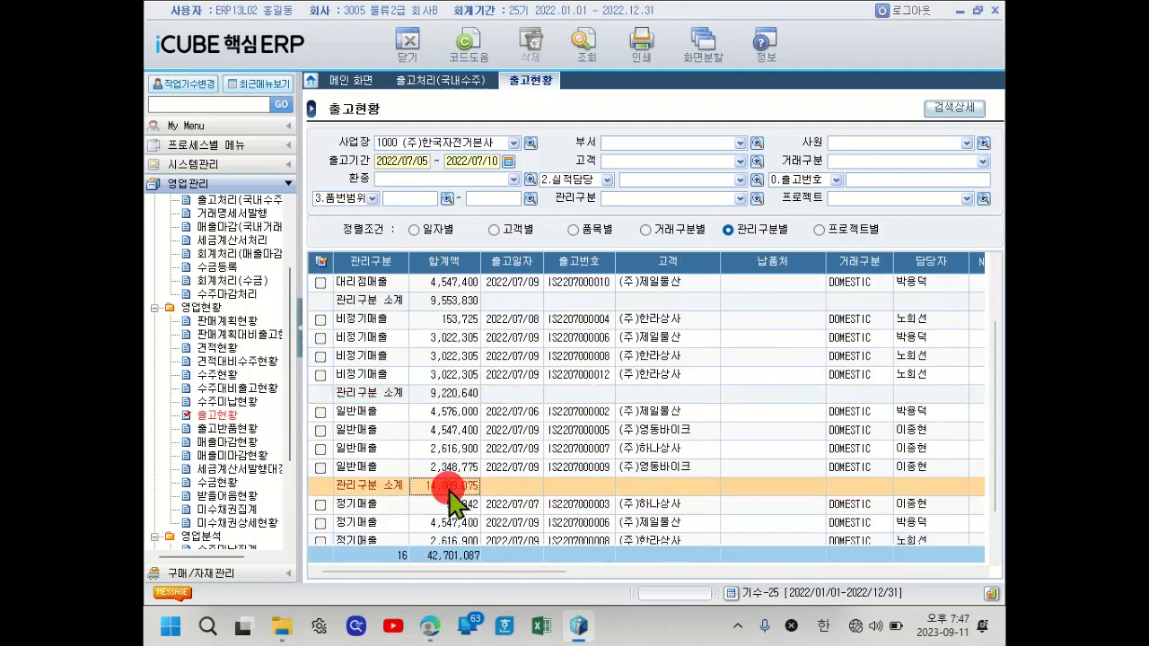
pyautogui.scroll(-1, 456, 521)
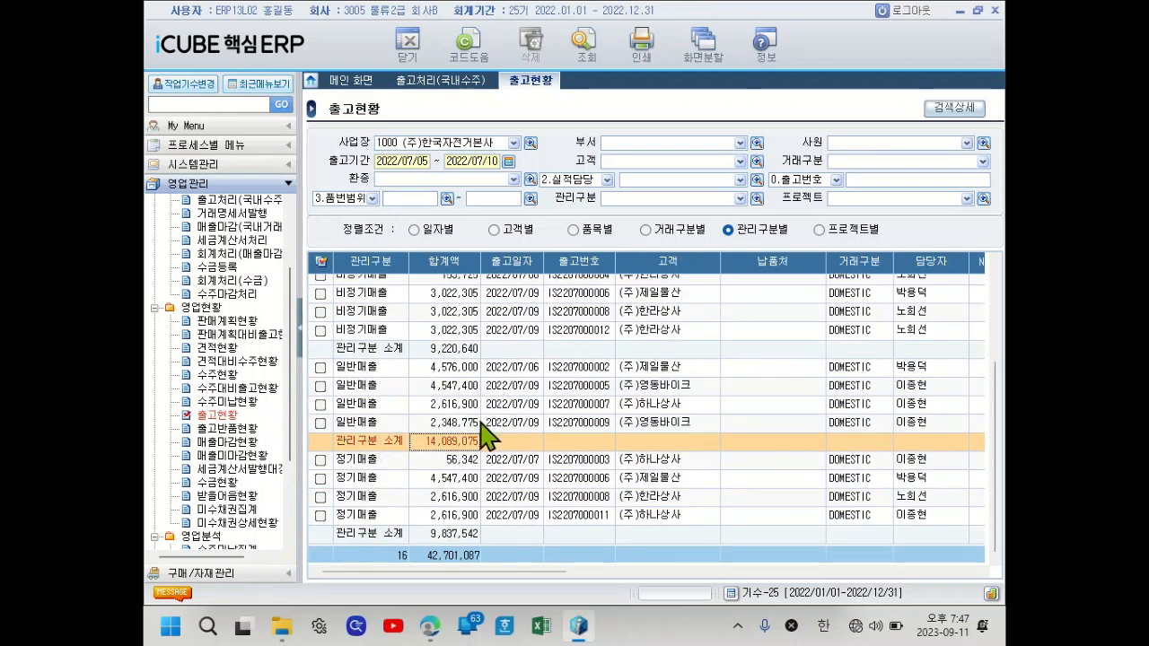
pyautogui.click(449, 369)
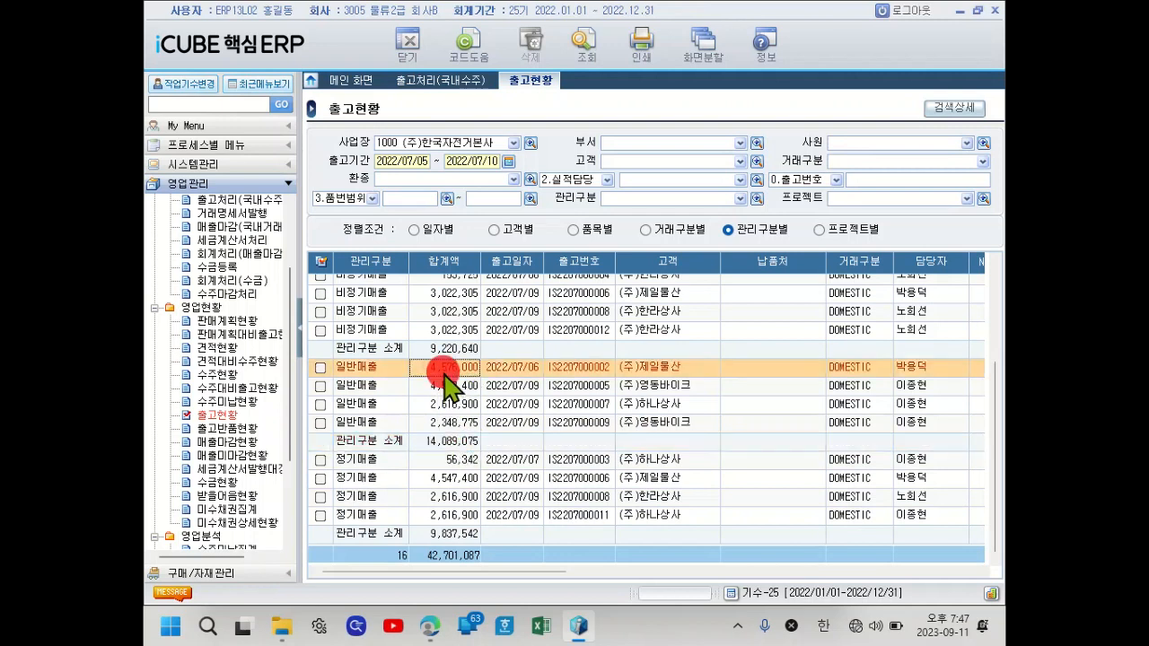
pyautogui.click(444, 387)
pyautogui.click(445, 405)
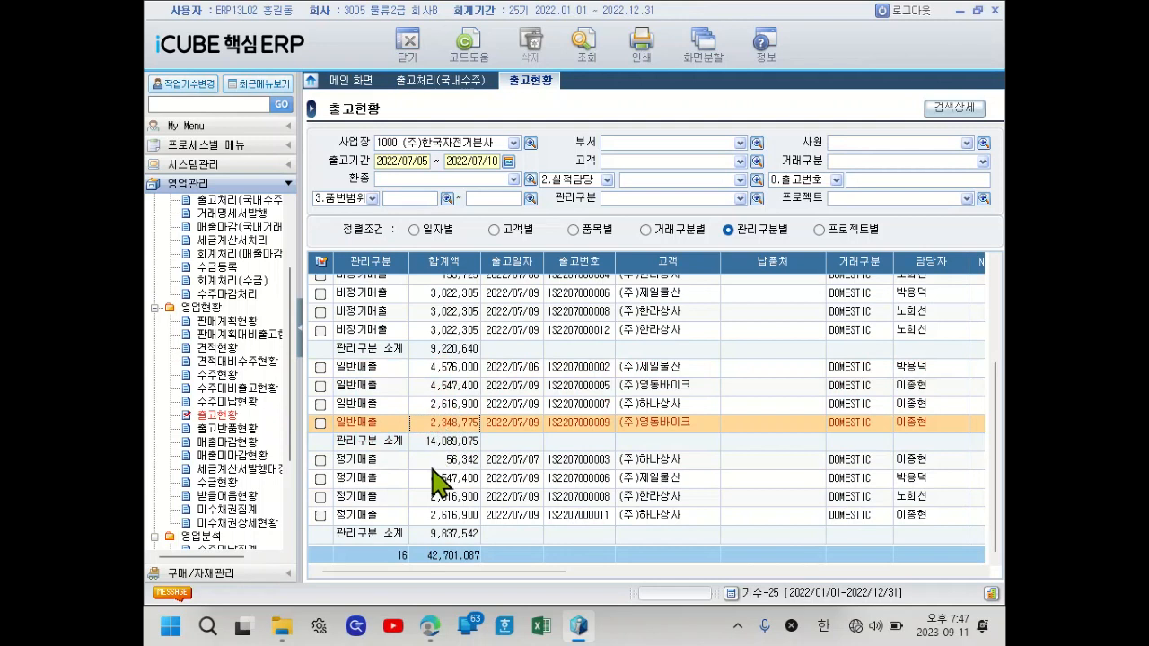
pyautogui.scroll(2, 437, 487)
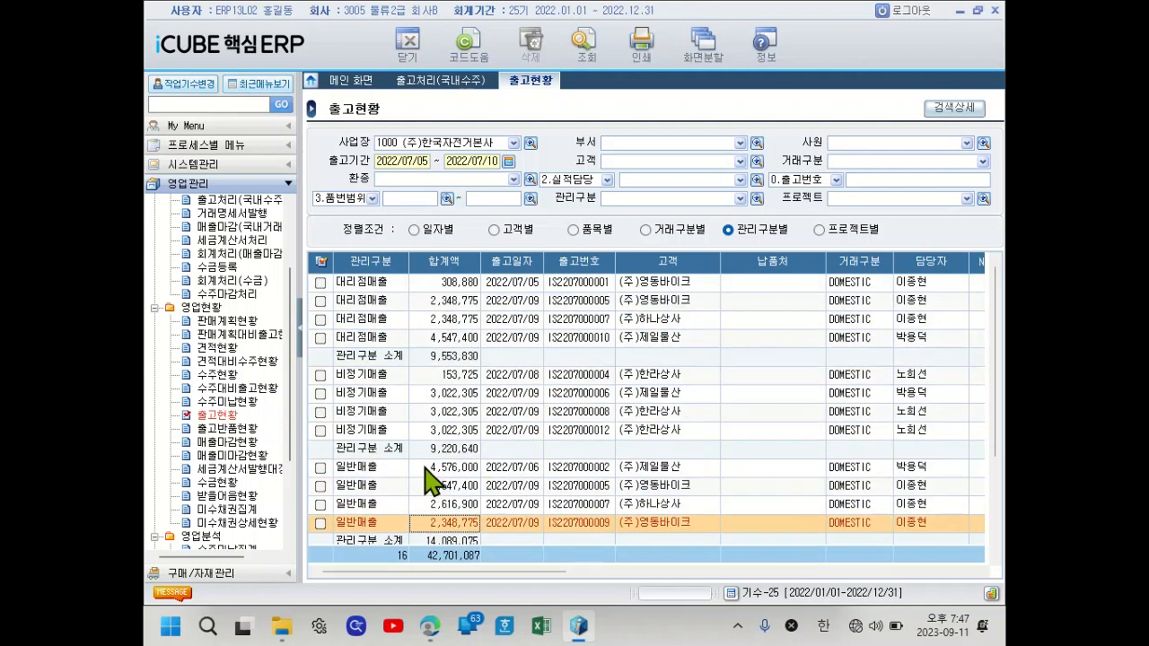
pyautogui.scroll(-1, 425, 458)
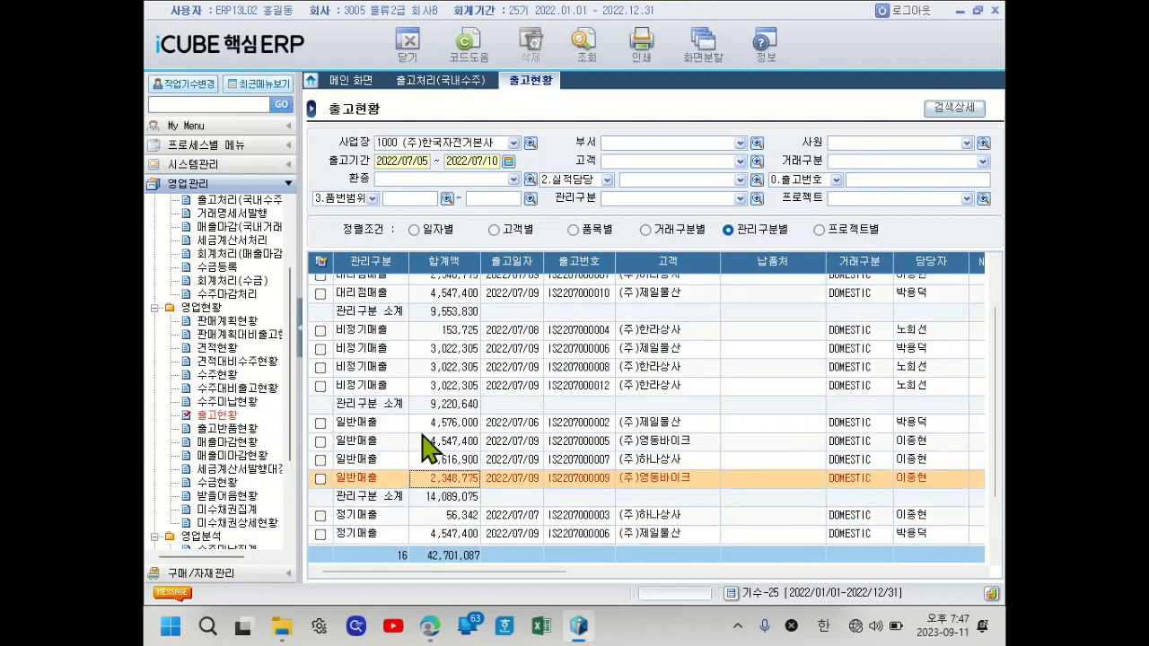
pyautogui.scroll(1, 429, 442)
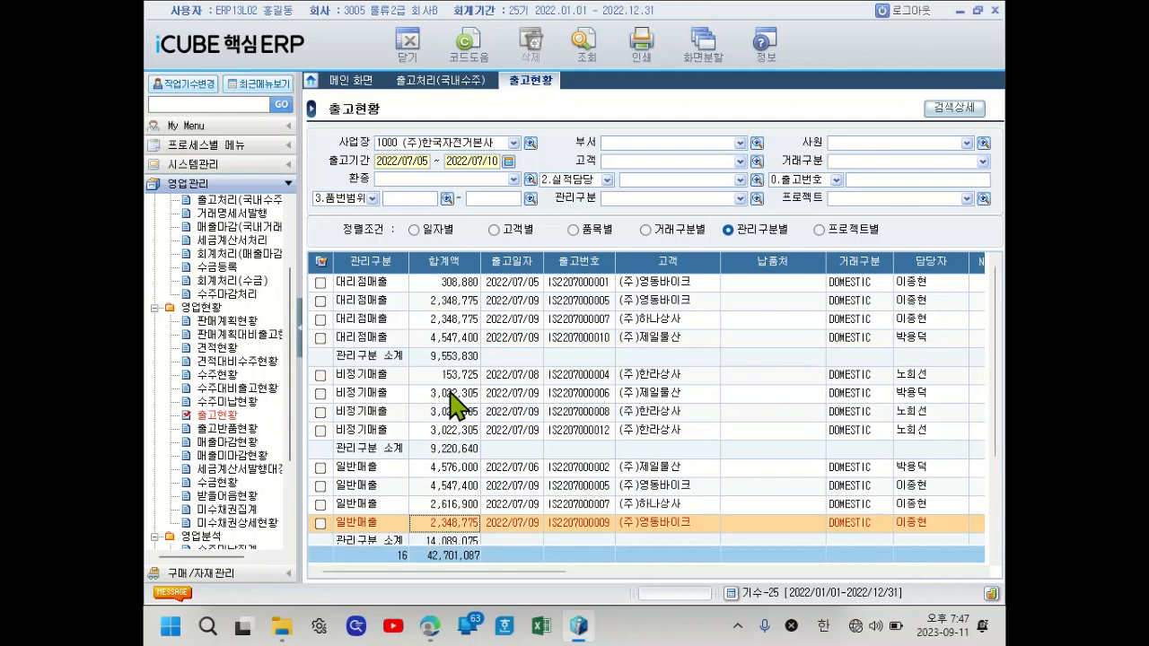
pyautogui.moveTo(528, 571); pyautogui.dragTo(410, 569)
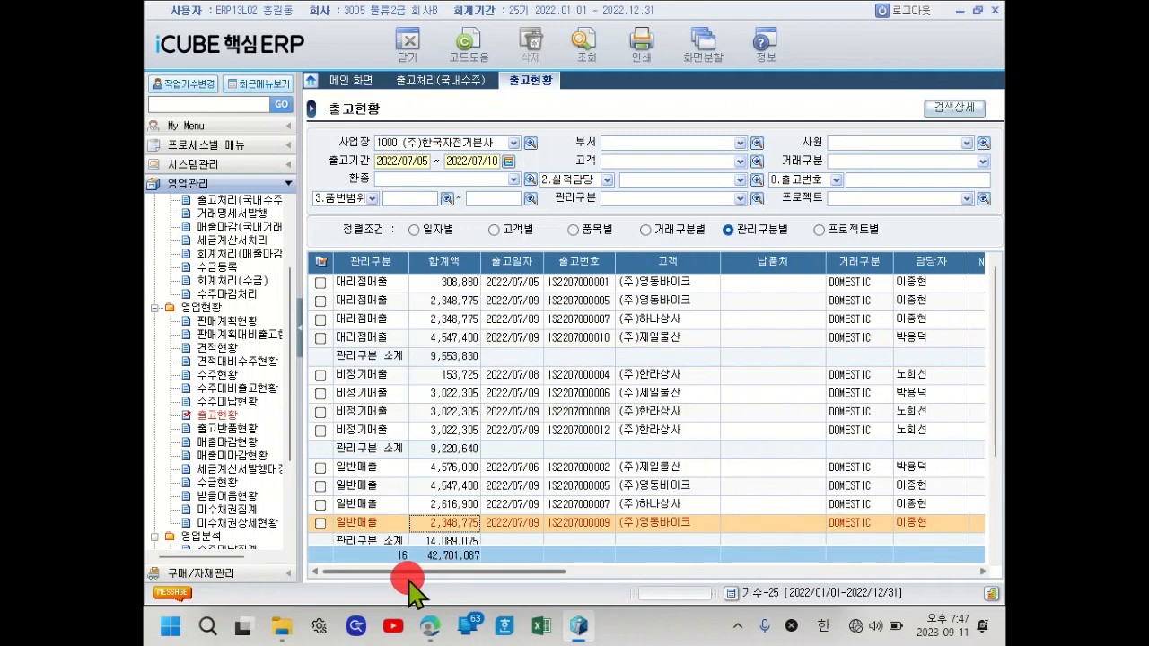
pyautogui.scroll(-1, 269, 350)
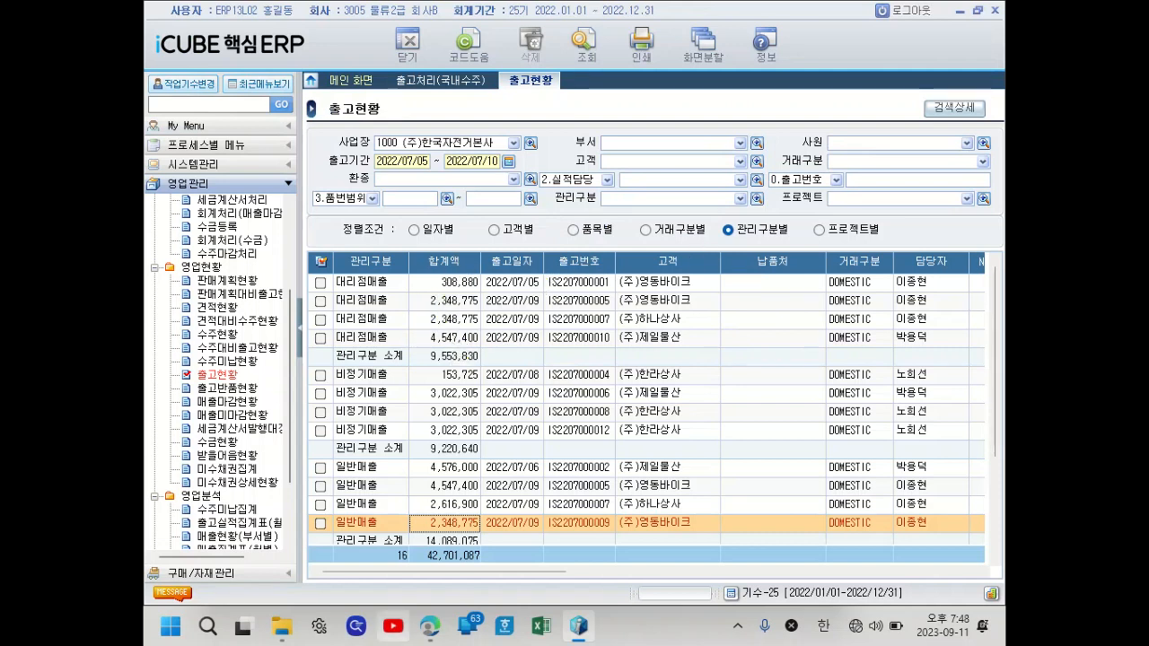
# Switch to 2022년 4회.pdf in Edge and read the question on the 수금내역 for 2022/07/11 ~ 2022/07/15.
pyautogui.moveTo(429, 623)
pyautogui.click(422, 462)
pyautogui.scroll(-10, 471, 400)
pyautogui.scroll(-6, 472, 399)
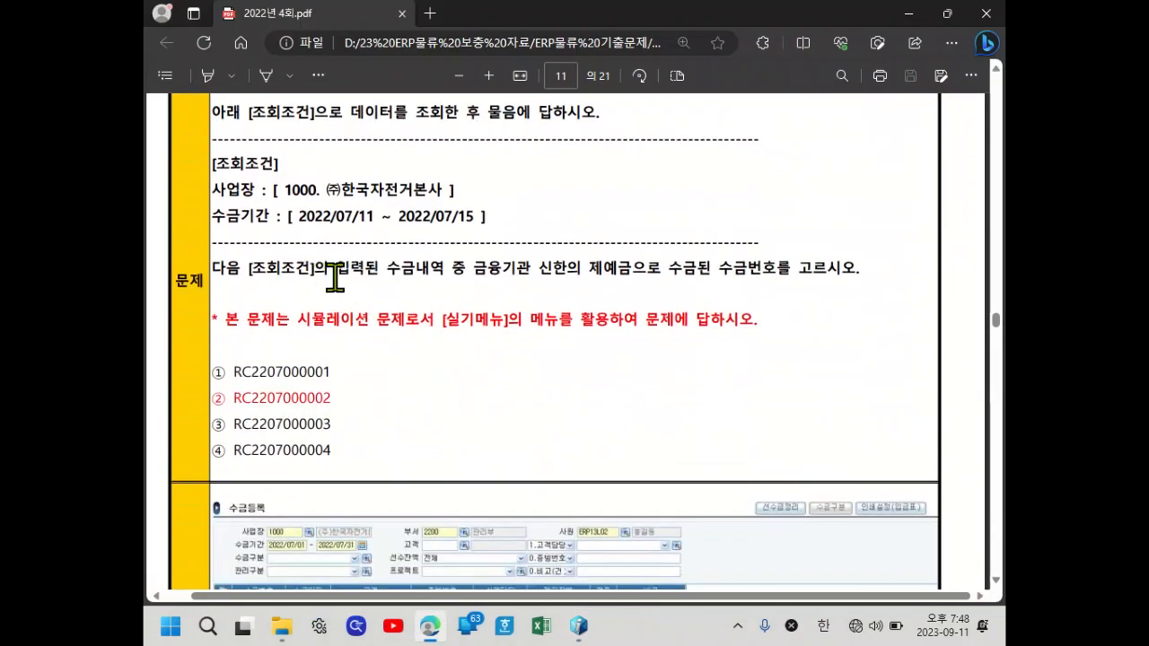
pyautogui.moveTo(388, 270); pyautogui.dragTo(436, 269)
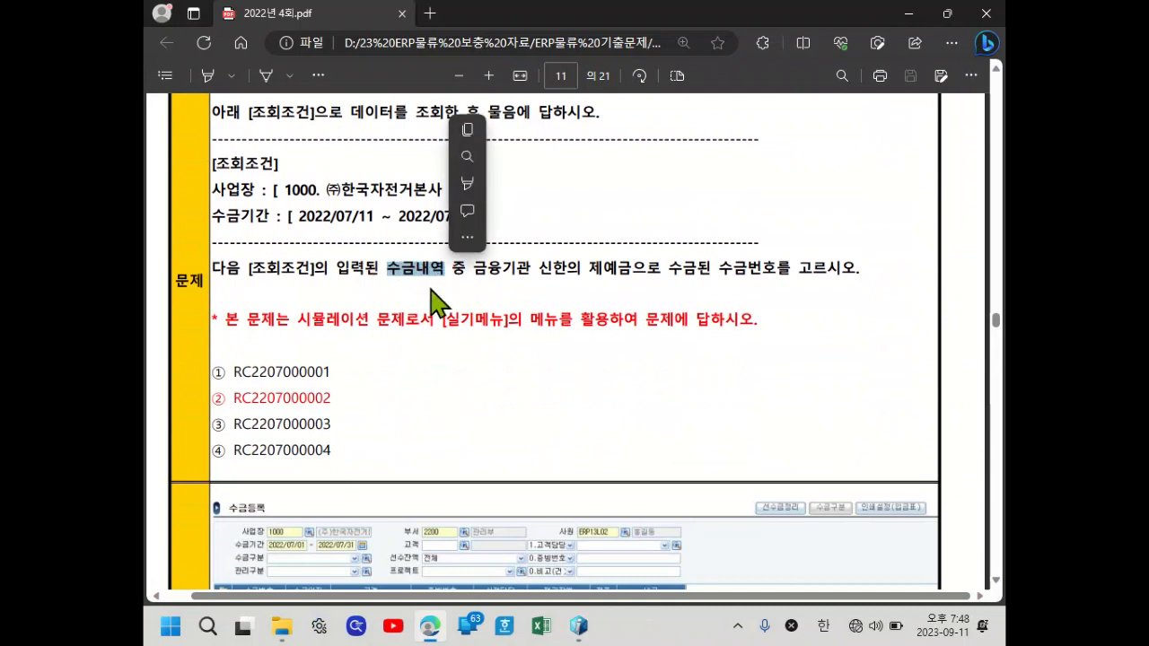
pyautogui.click(413, 289)
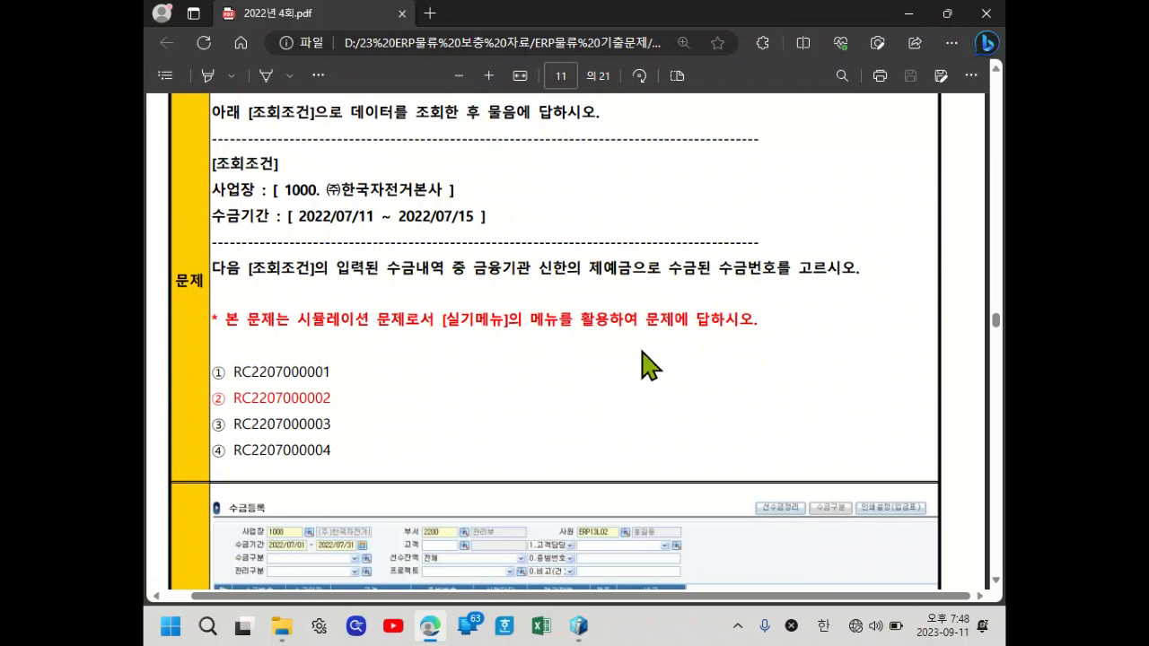
# Switch back to iCUBE 핵심ERP and open 수금등록 under 영업관리.
pyautogui.click(579, 626)
pyautogui.scroll(3, 218, 413)
pyautogui.click(221, 348)
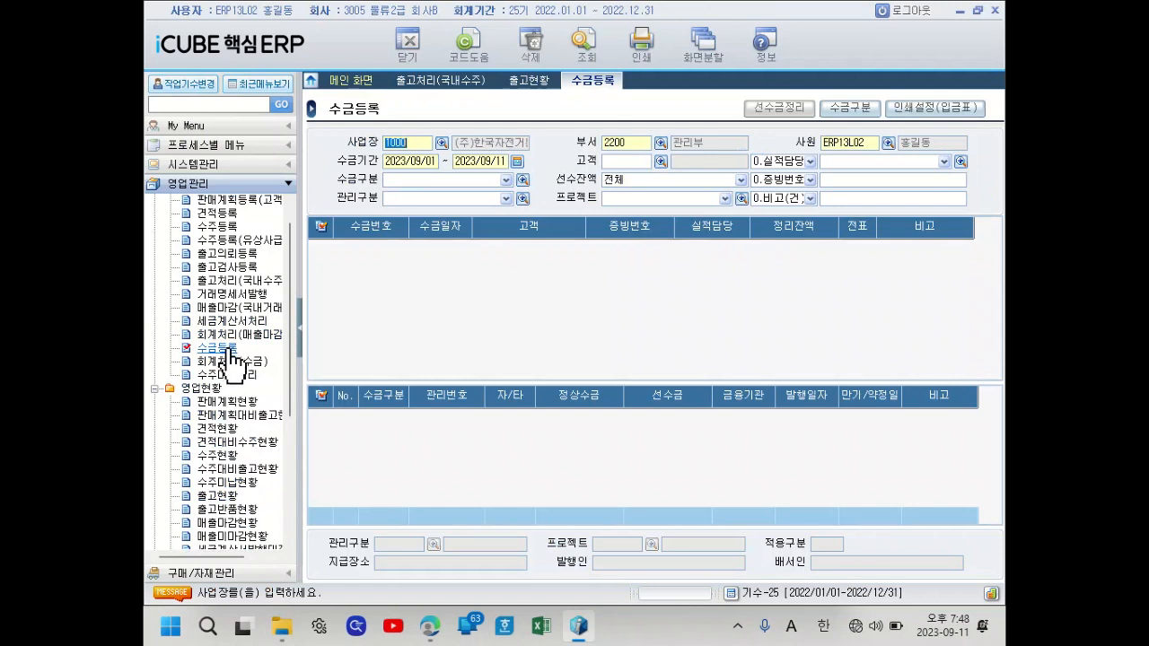
# Set the 수금기간 to 2022/07/11 ~ 2022/07/15 and run the inquiry.
pyautogui.click(413, 162)
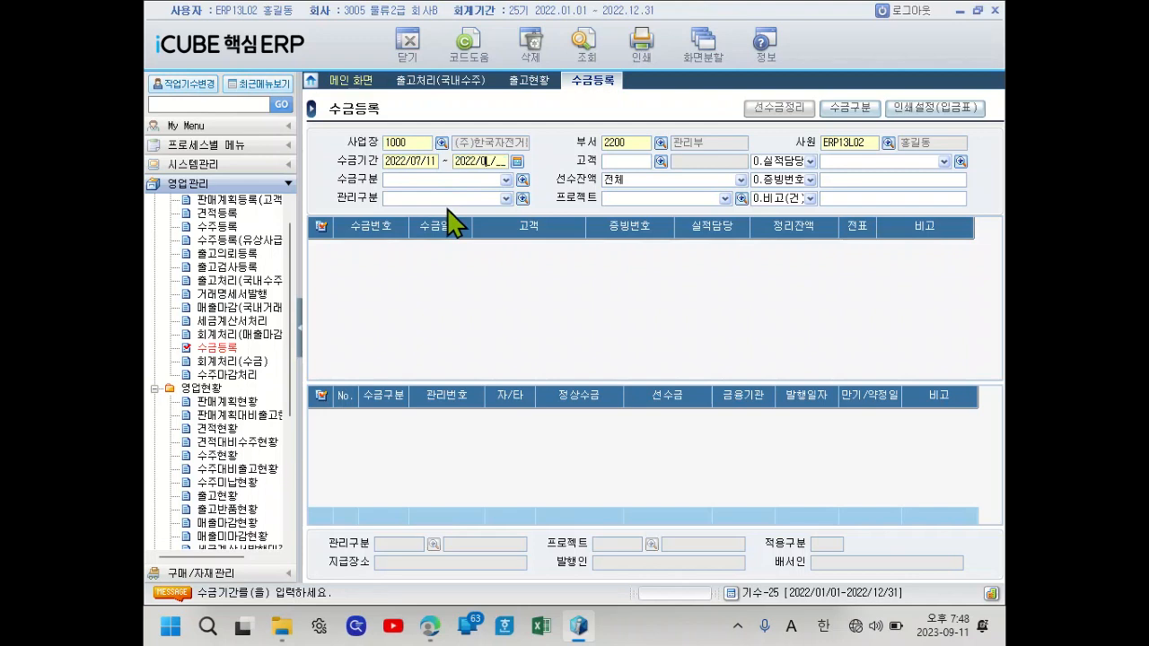
pyautogui.write('5')
pyautogui.press('Return')
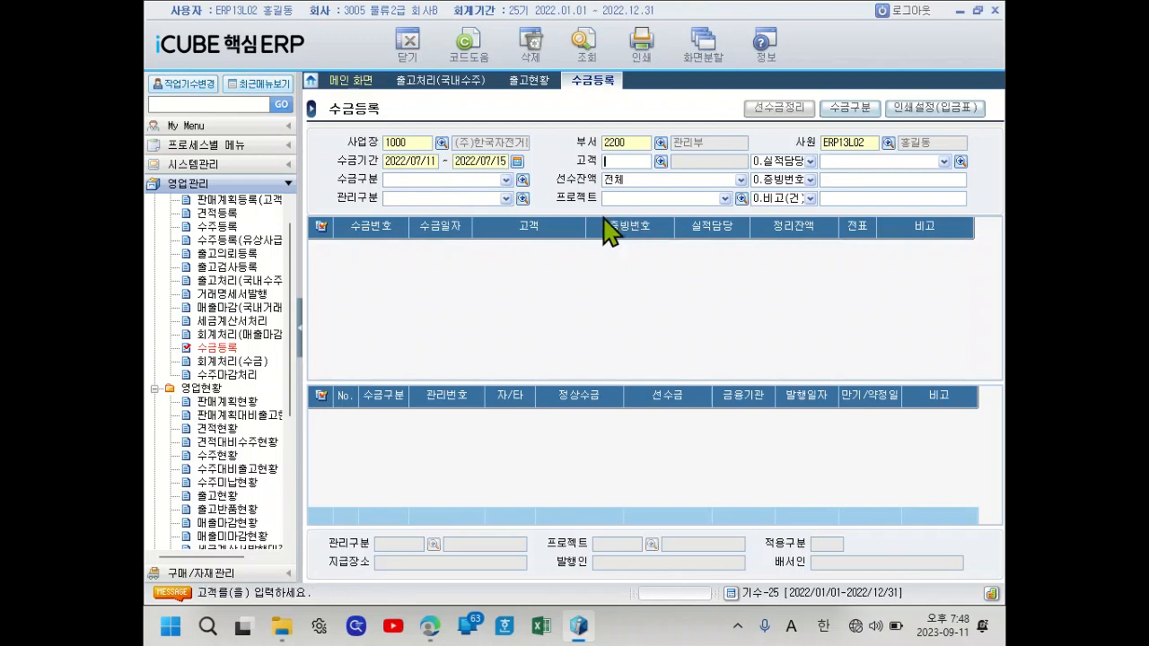
pyautogui.click(584, 43)
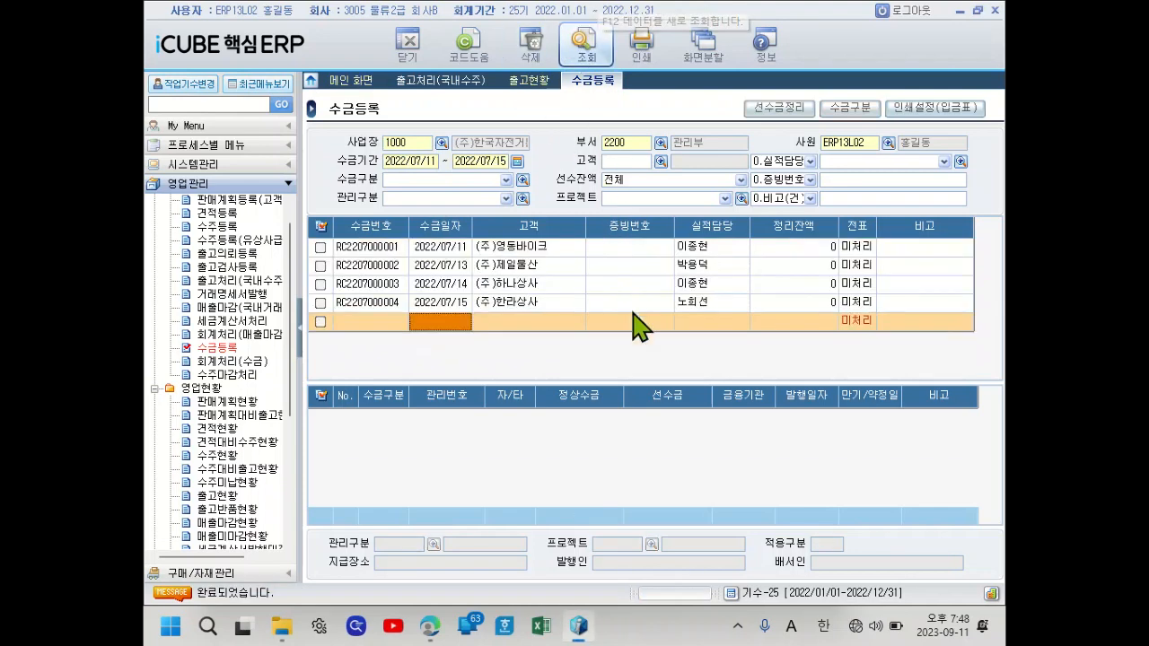
pyautogui.click(529, 246)
pyautogui.click(539, 265)
pyautogui.click(537, 286)
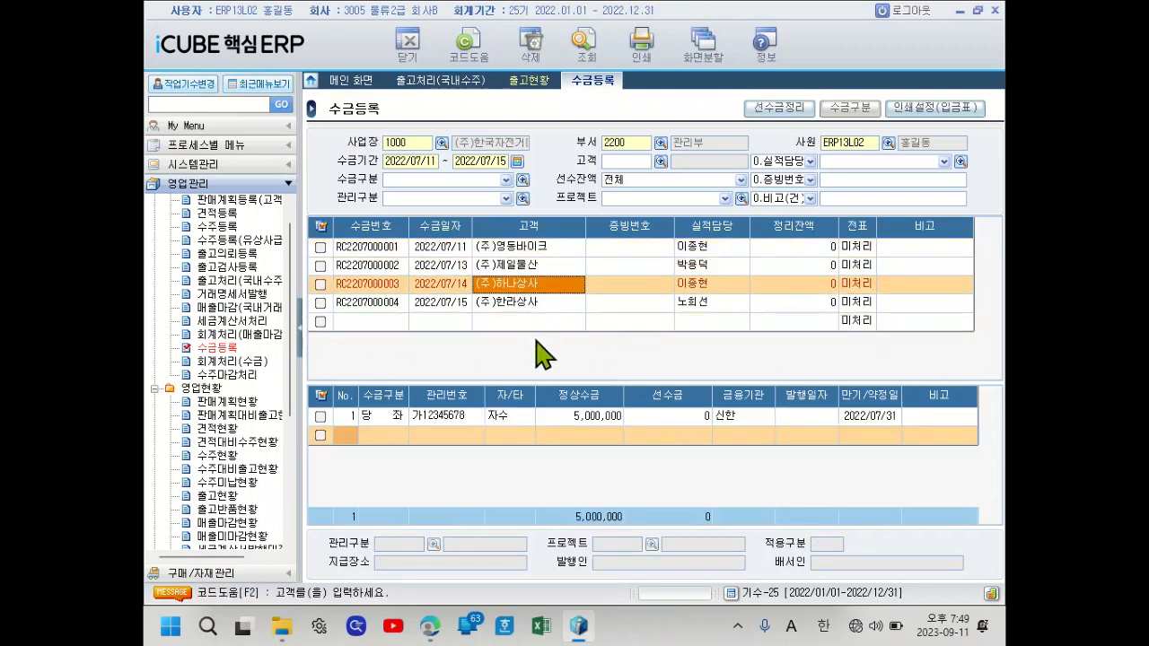
pyautogui.click(736, 418)
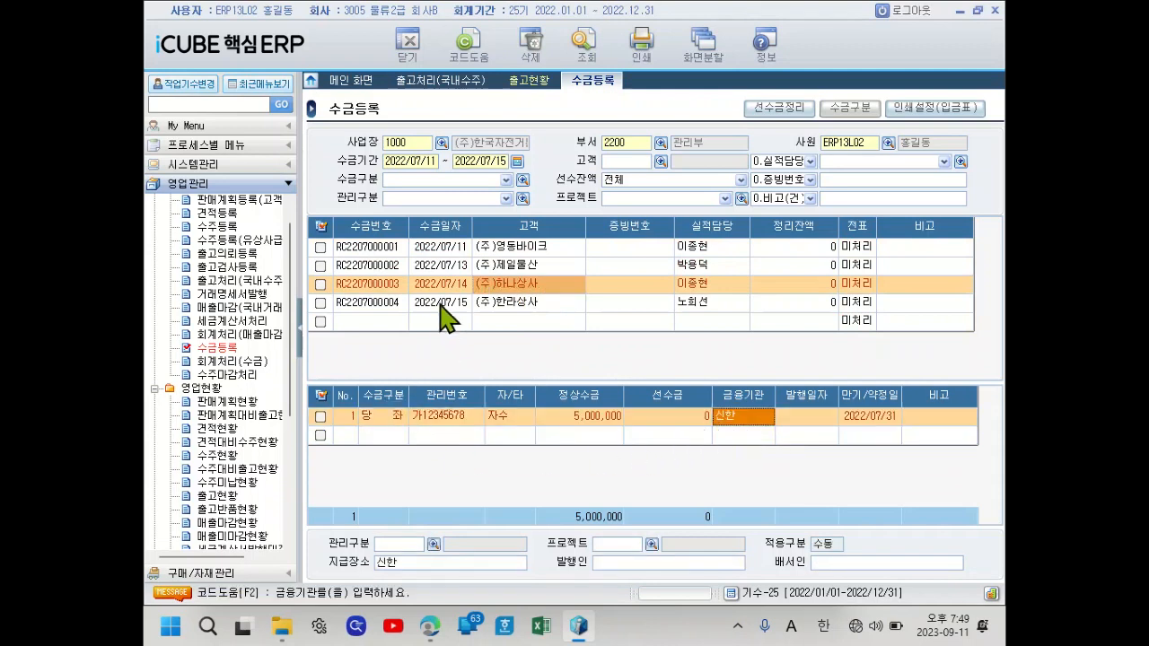
pyautogui.click(434, 250)
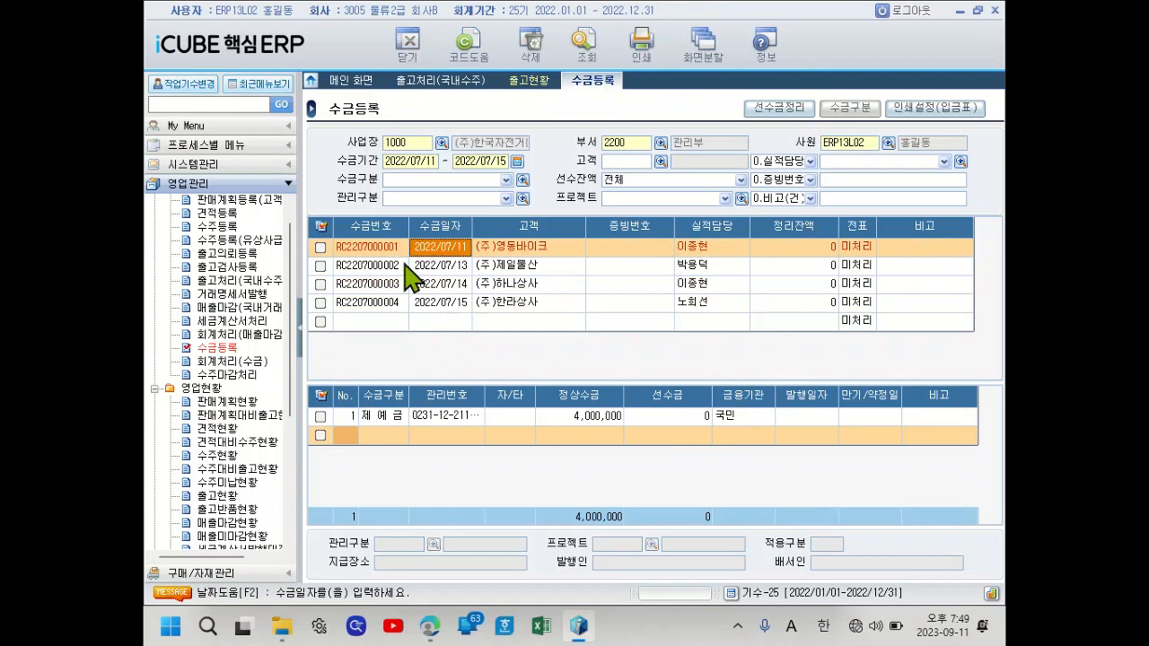
pyautogui.click(377, 266)
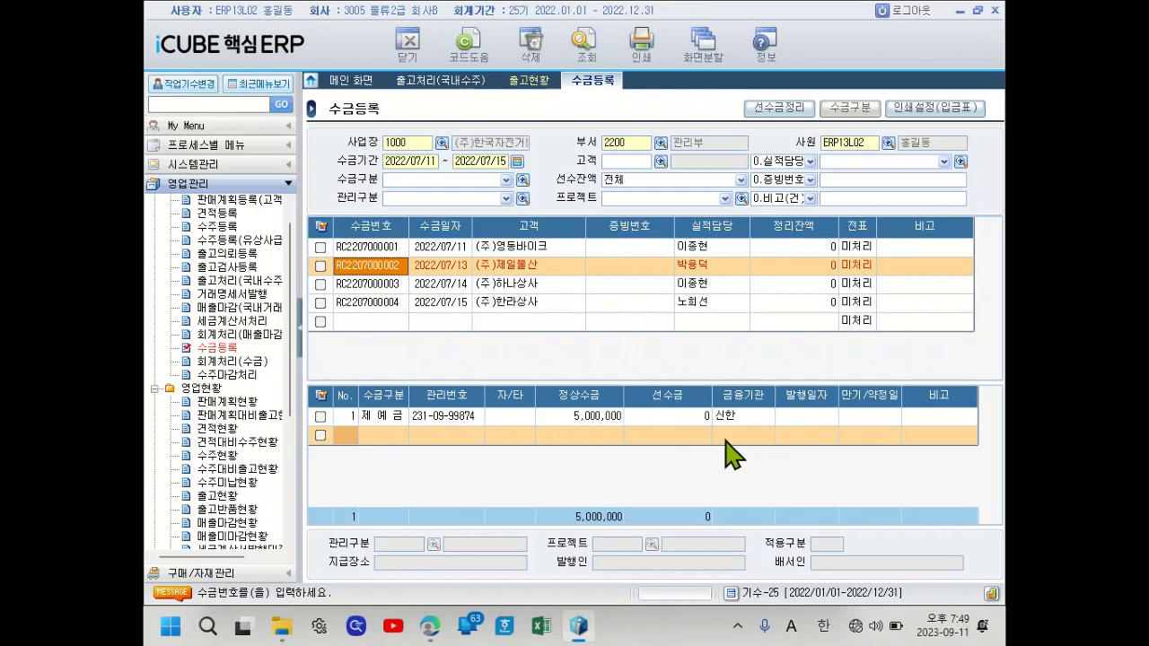
pyautogui.click(385, 416)
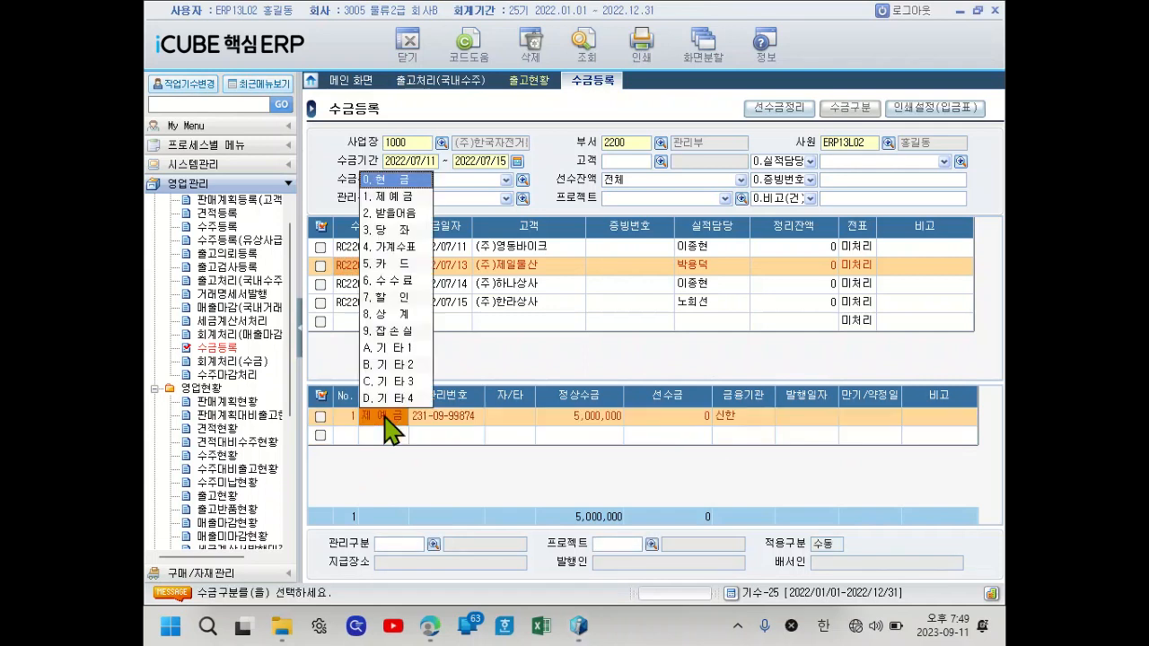
pyautogui.click(388, 478)
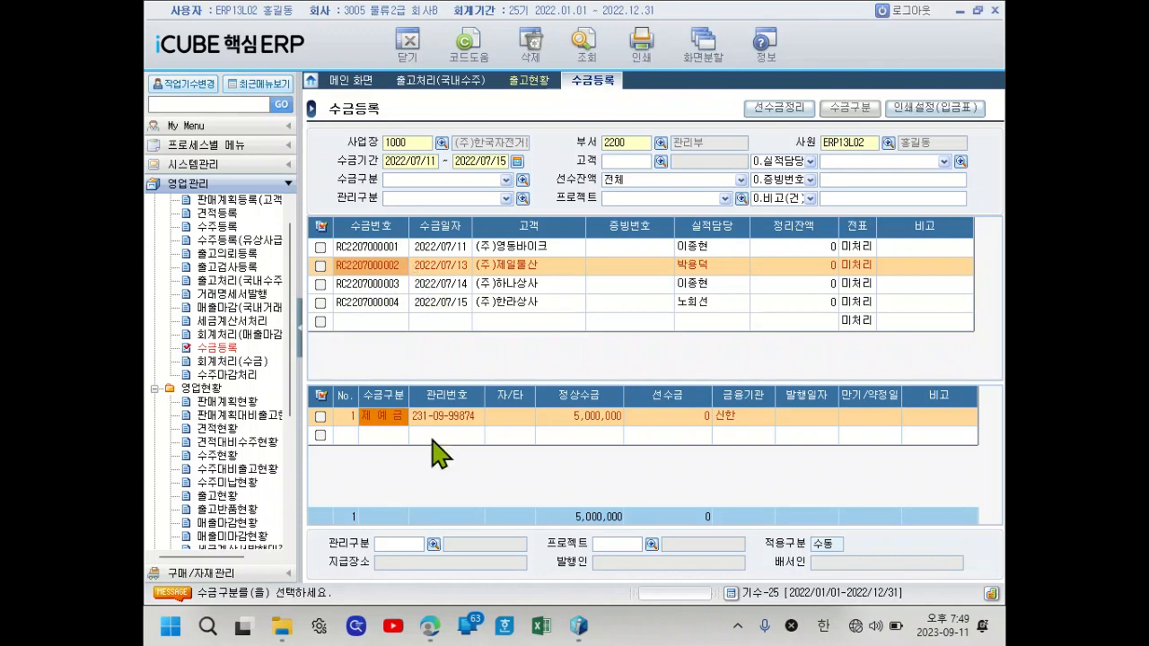
pyautogui.click(387, 282)
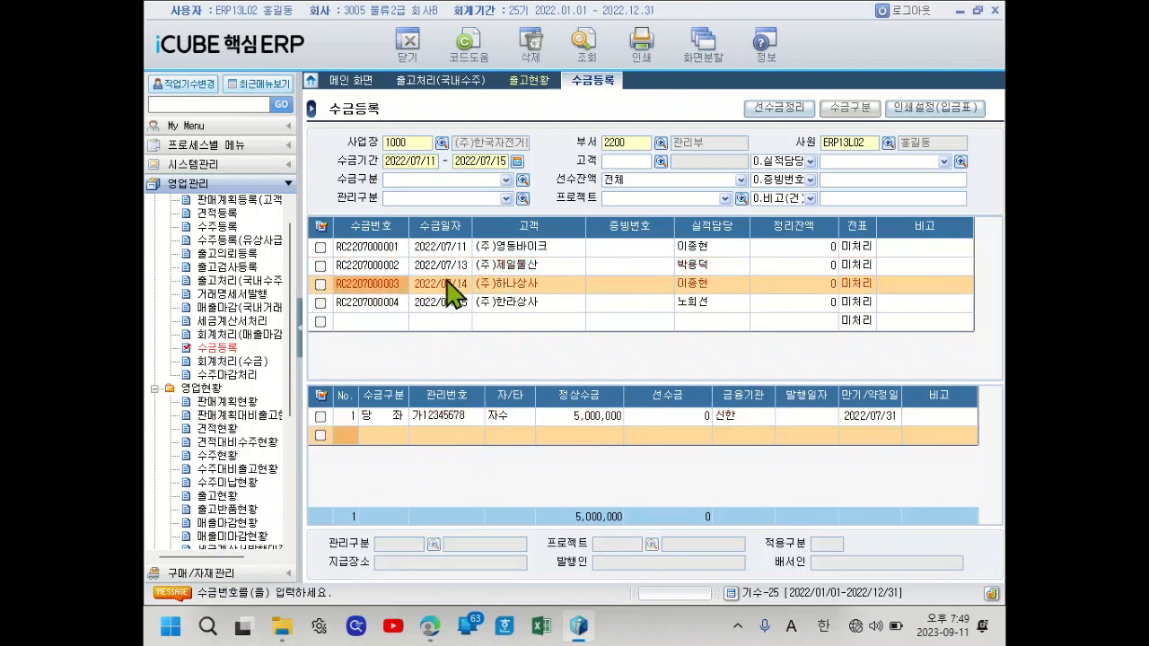
pyautogui.click(380, 304)
pyautogui.click(384, 284)
pyautogui.click(395, 303)
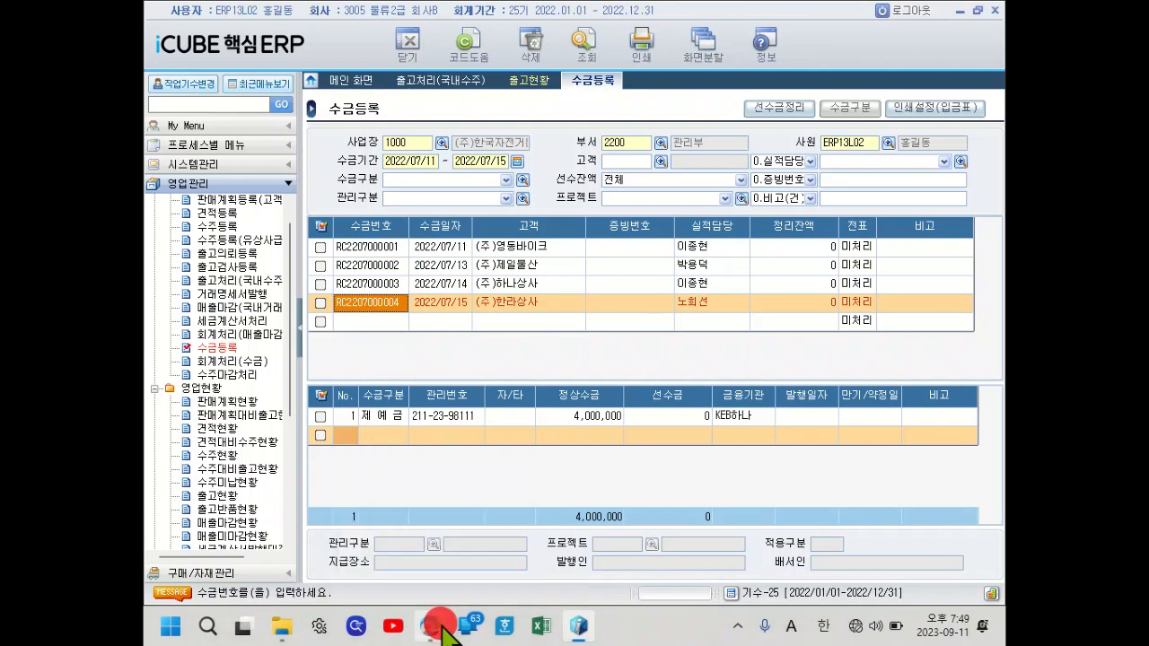
# Switch to the exam PDF in Edge and read question 11 on 미수채권집계, highlighting 채권내역 in its text.
pyautogui.click(474, 547)
pyautogui.scroll(-10, 475, 368)
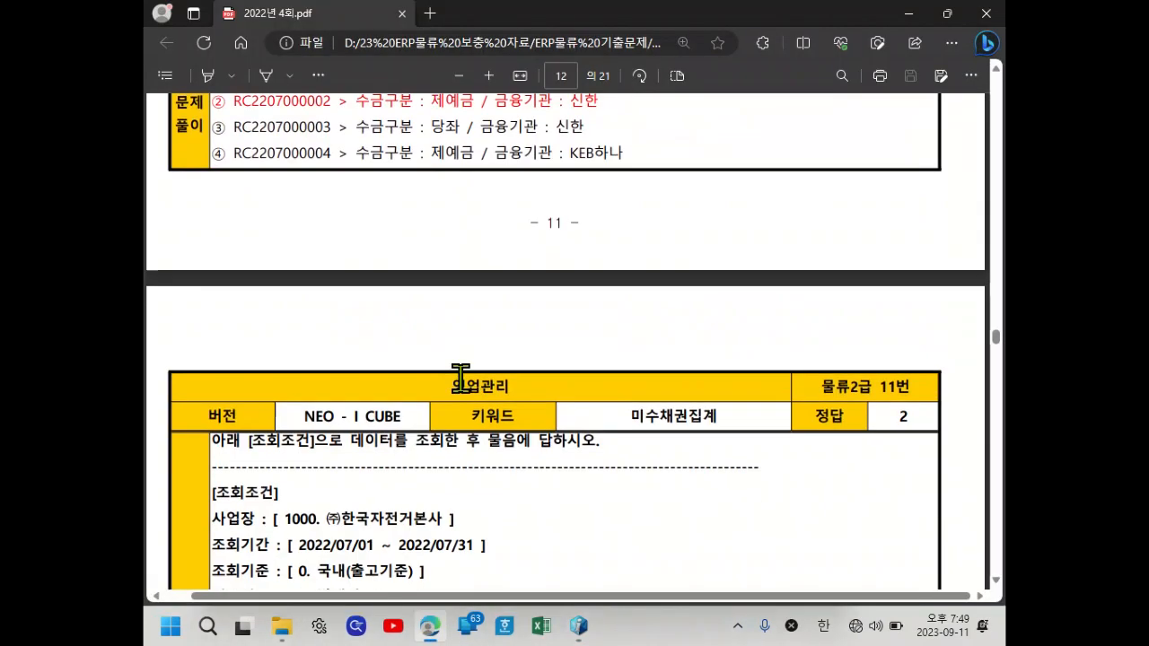
pyautogui.scroll(-2, 460, 377)
pyautogui.scroll(1, 459, 384)
pyautogui.scroll(-1, 458, 383)
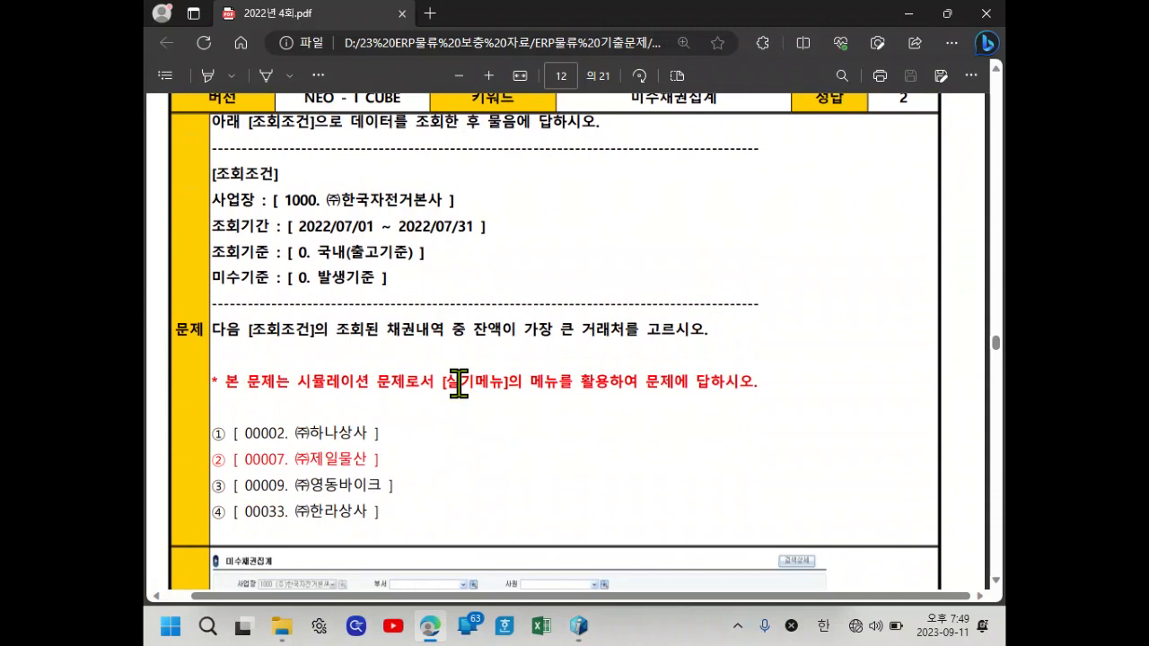
pyautogui.scroll(-1, 457, 378)
pyautogui.scroll(1, 449, 375)
pyautogui.moveTo(381, 332); pyautogui.dragTo(435, 330)
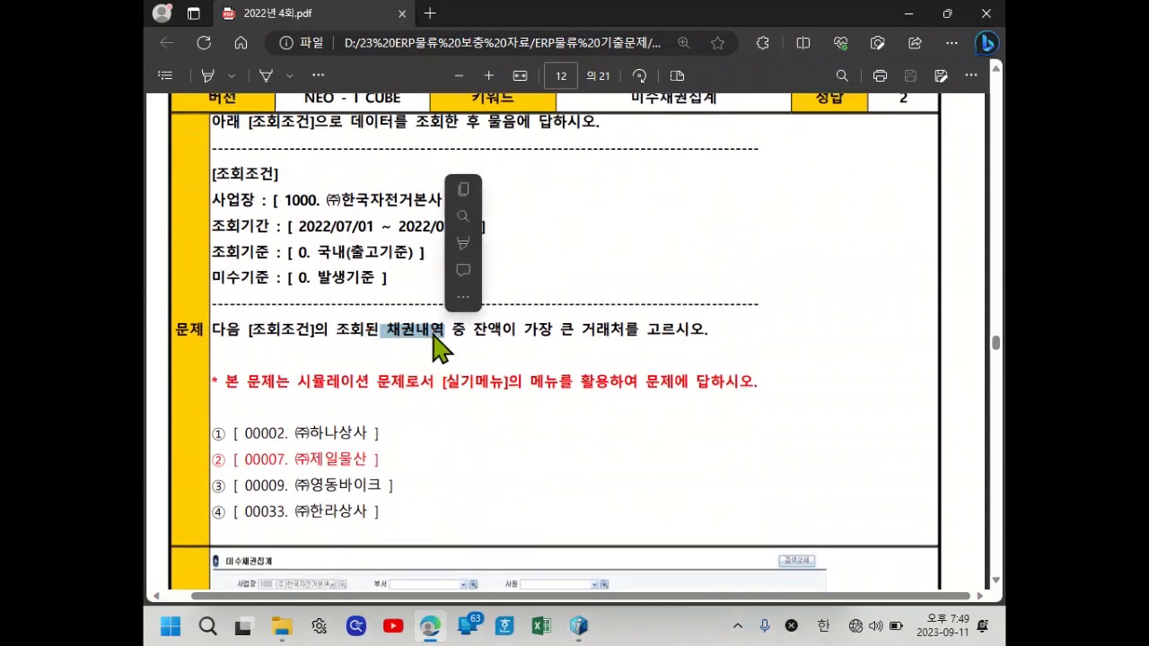
# Switch back to iCUBE 핵심ERP and open 미수채권집계 under 영업관리's 영업현황.
pyautogui.click(579, 626)
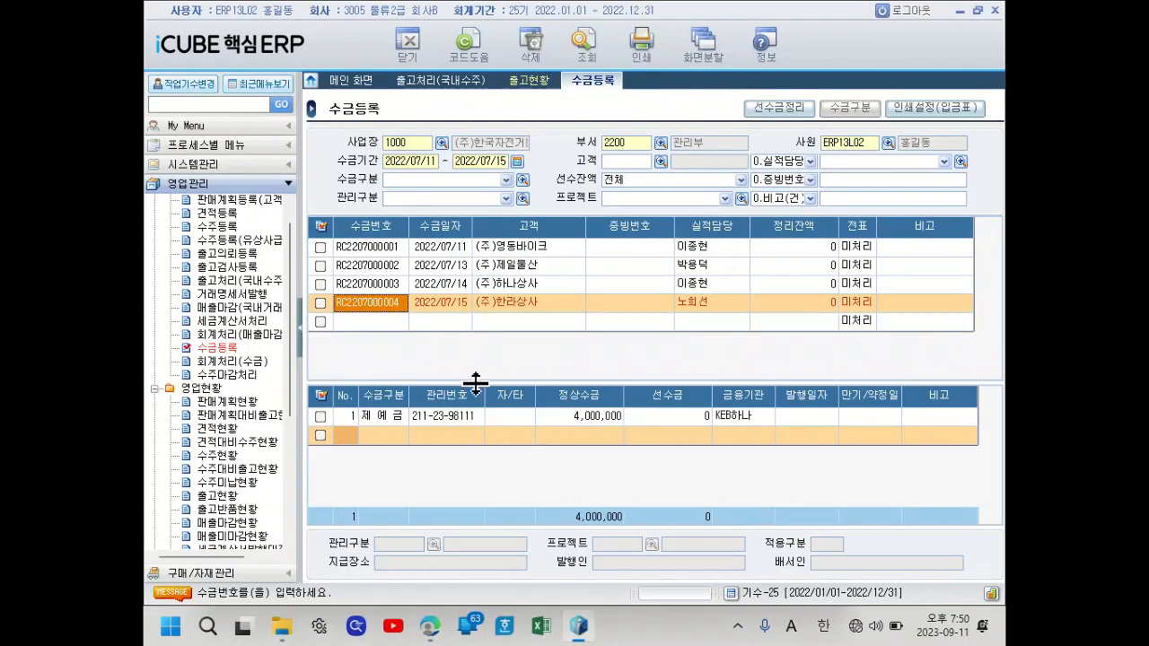
pyautogui.scroll(-3, 258, 348)
pyautogui.scroll(-1, 255, 339)
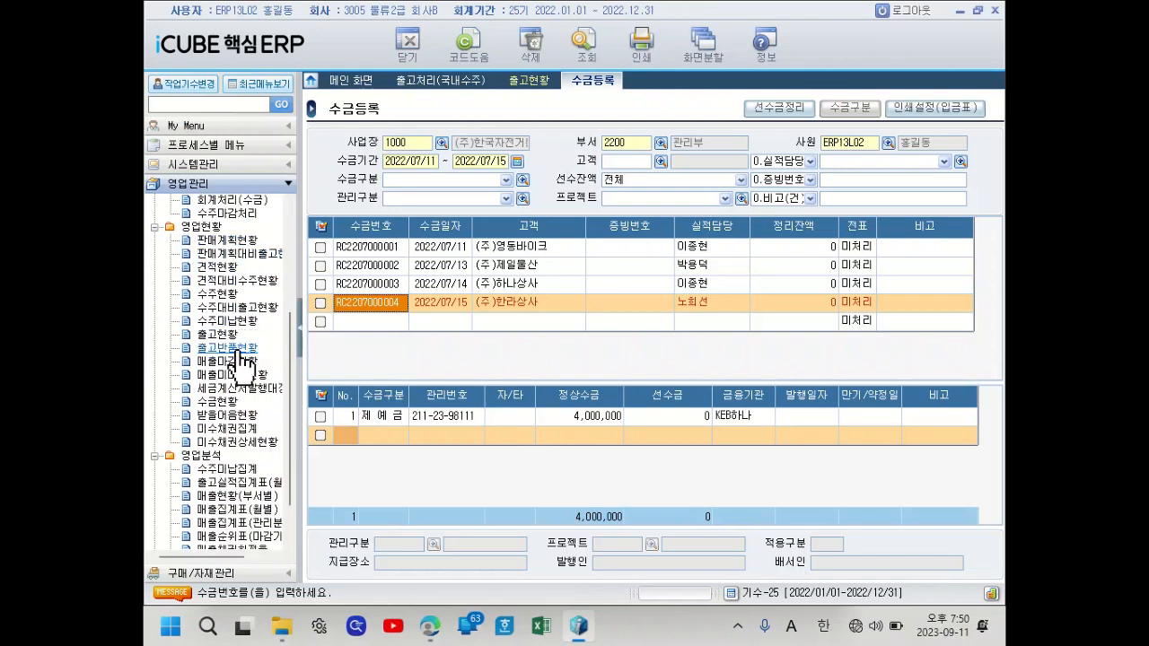
pyautogui.click(232, 430)
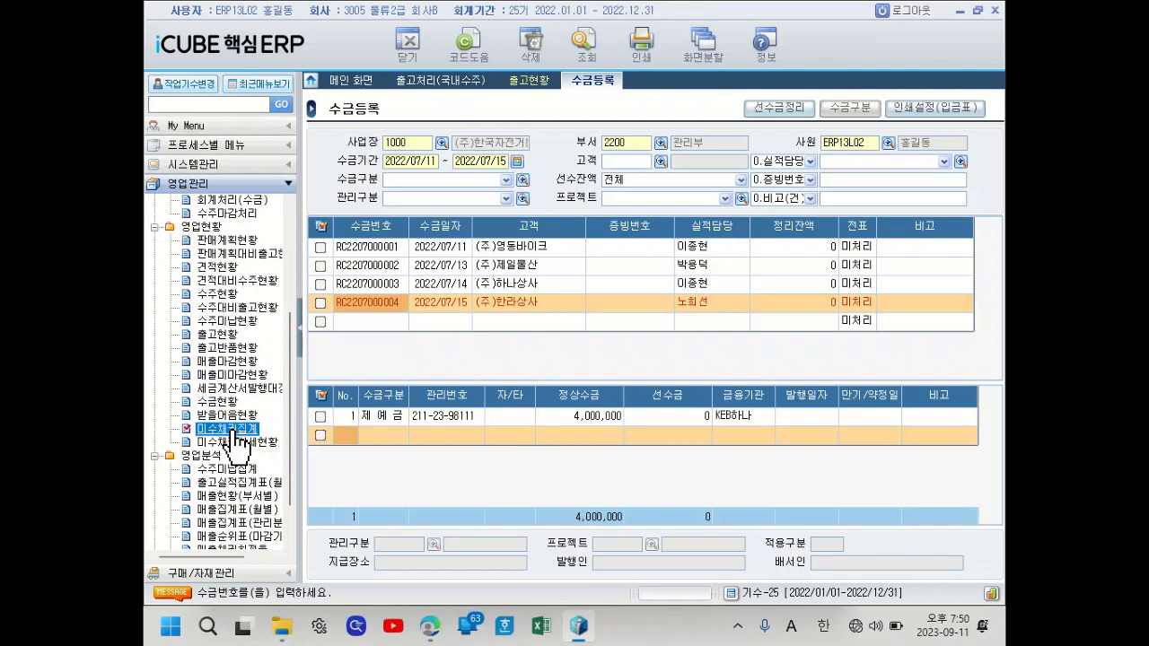
pyautogui.doubleClick(233, 431)
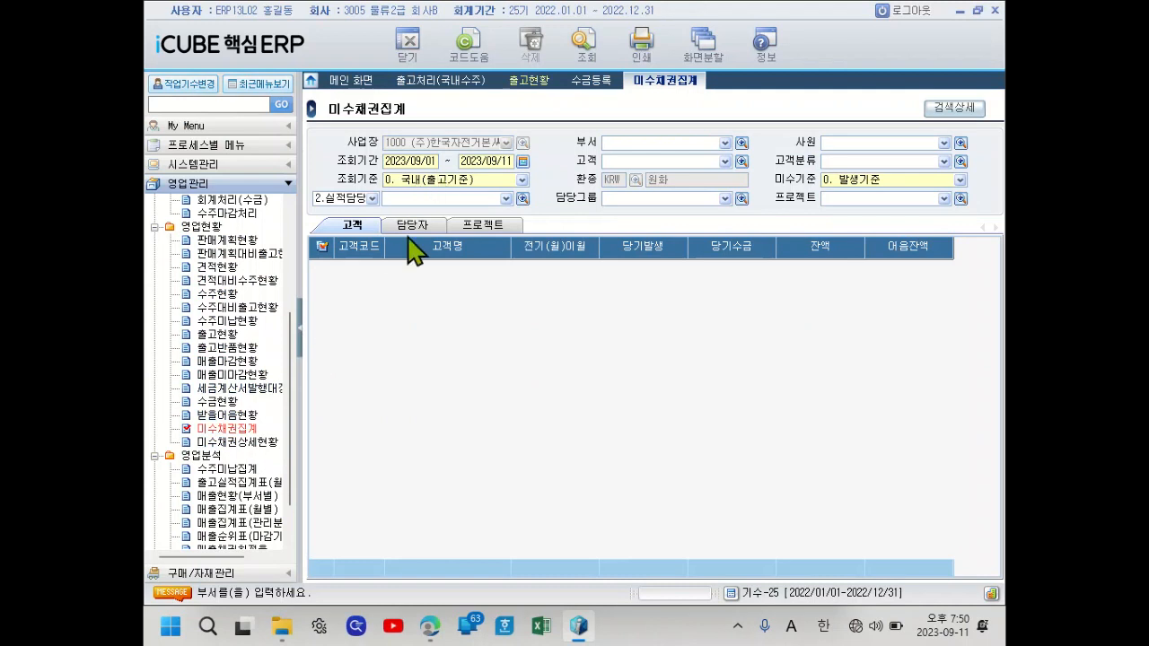
# Set the 조회기간 to 2022/07/02 ~ 2022/07/02 and check the 조회기준 and 미수기준 conditions.
pyautogui.click(413, 162)
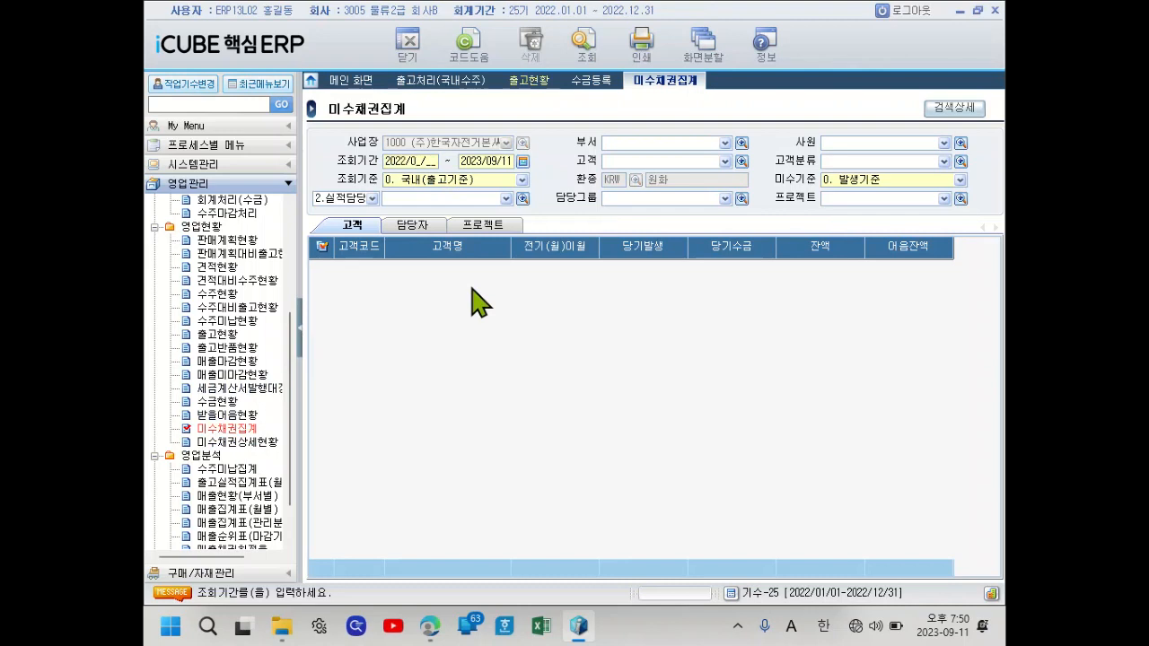
pyautogui.write('02201')
pyautogui.click(430, 178)
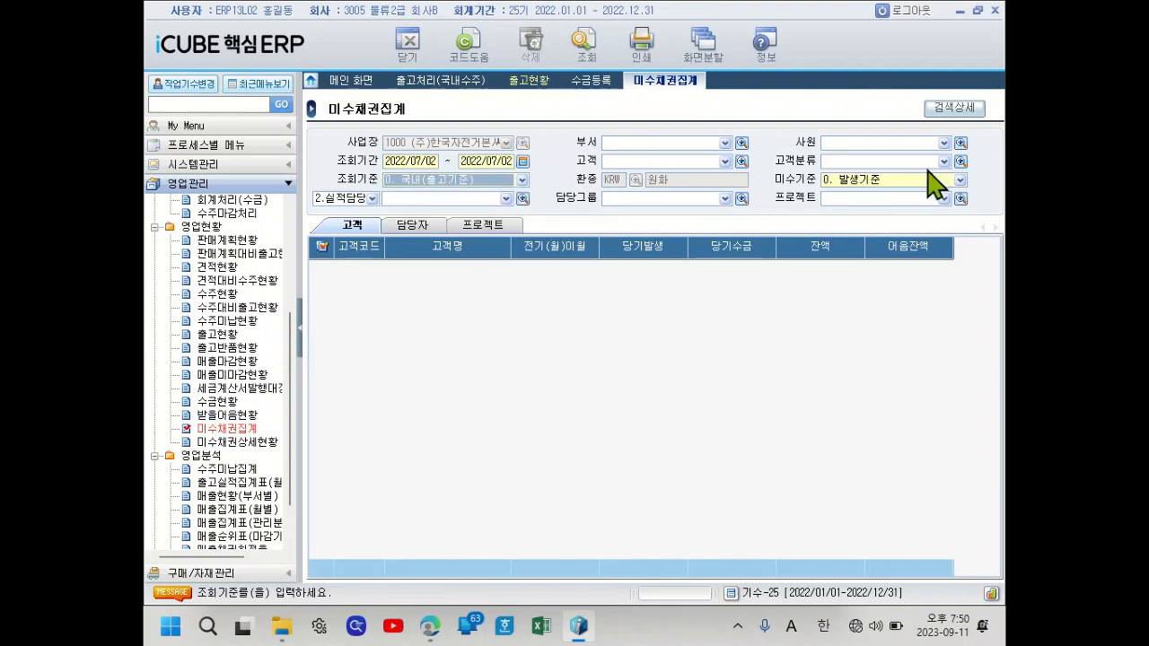
pyautogui.click(902, 184)
pyautogui.click(903, 186)
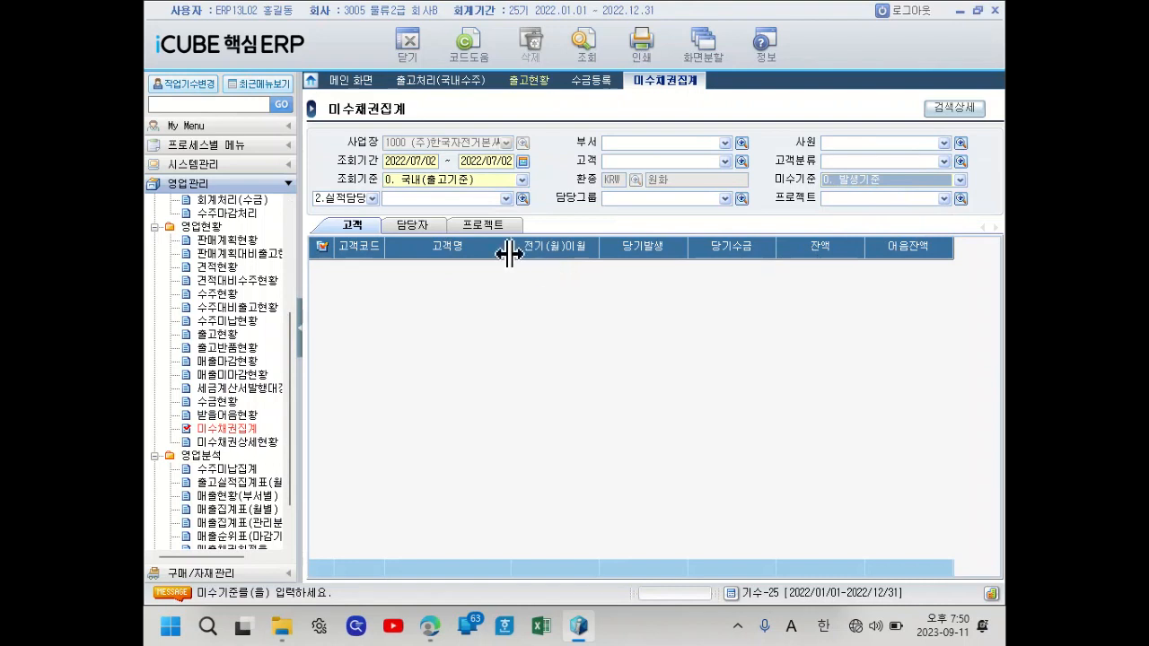
# View the 담당자 and 프로젝트 layouts, return to 고객, run the inquiry and check the 잔액 of (주)대흥정공.
pyautogui.click(426, 227)
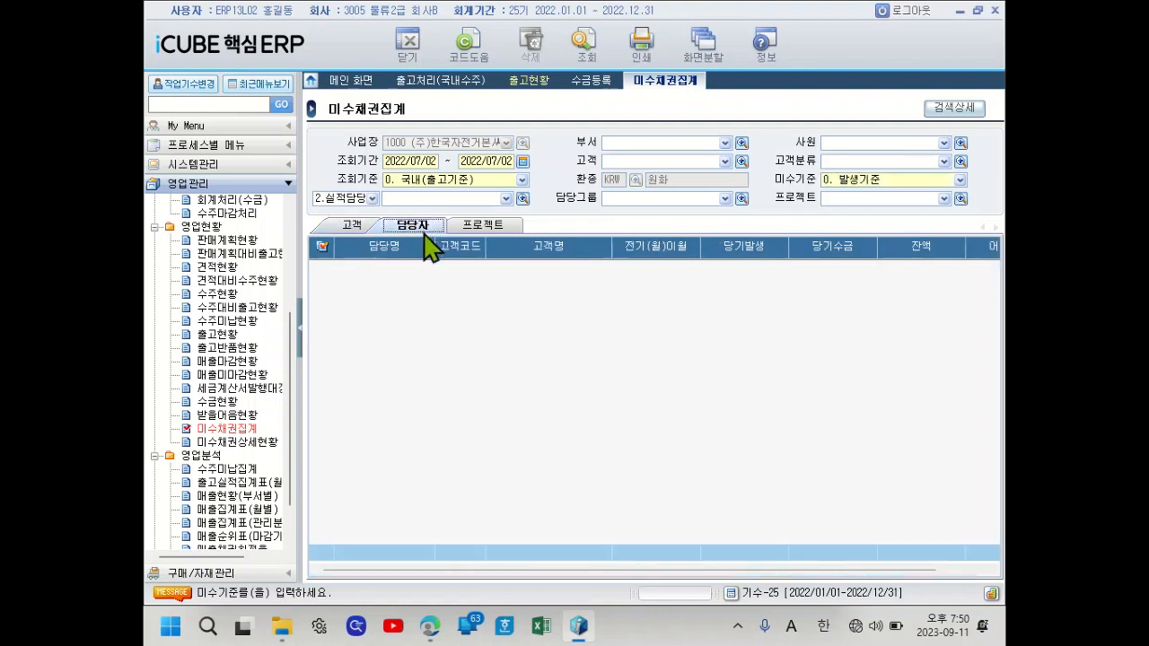
pyautogui.click(490, 228)
pyautogui.click(345, 227)
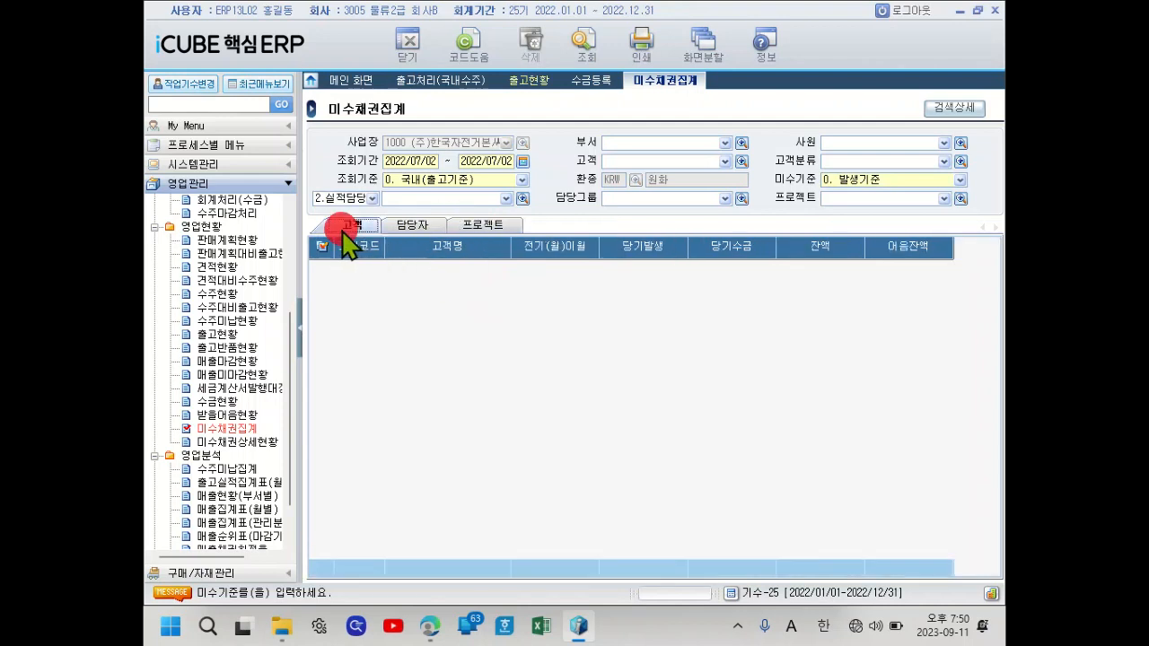
pyautogui.click(585, 47)
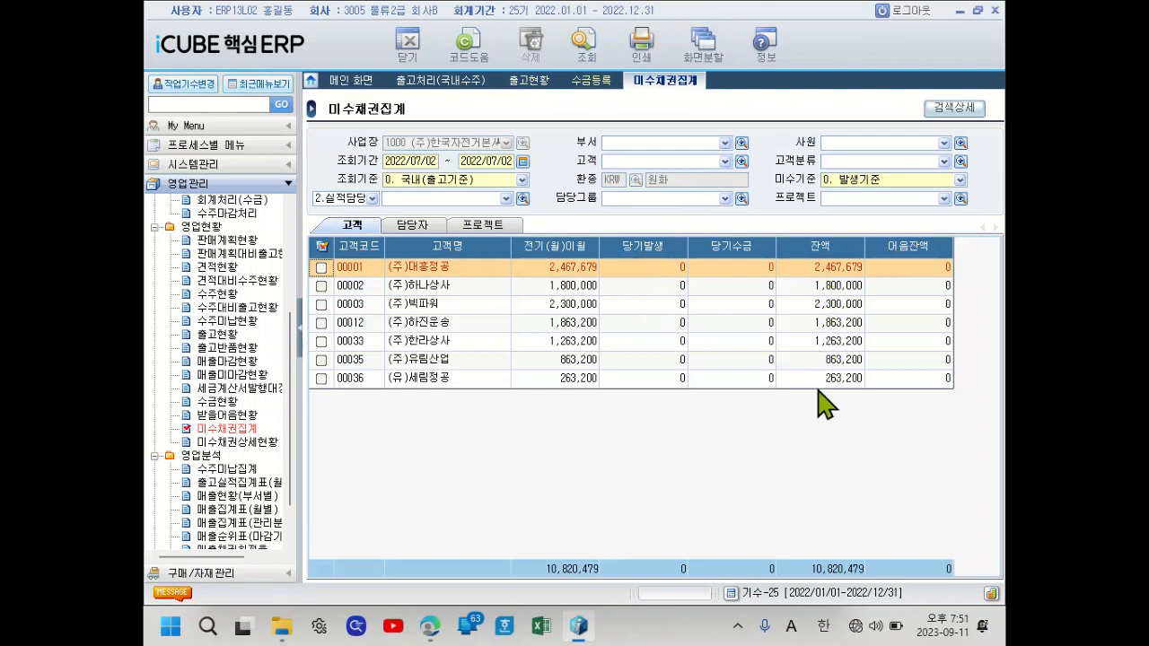
pyautogui.click(824, 267)
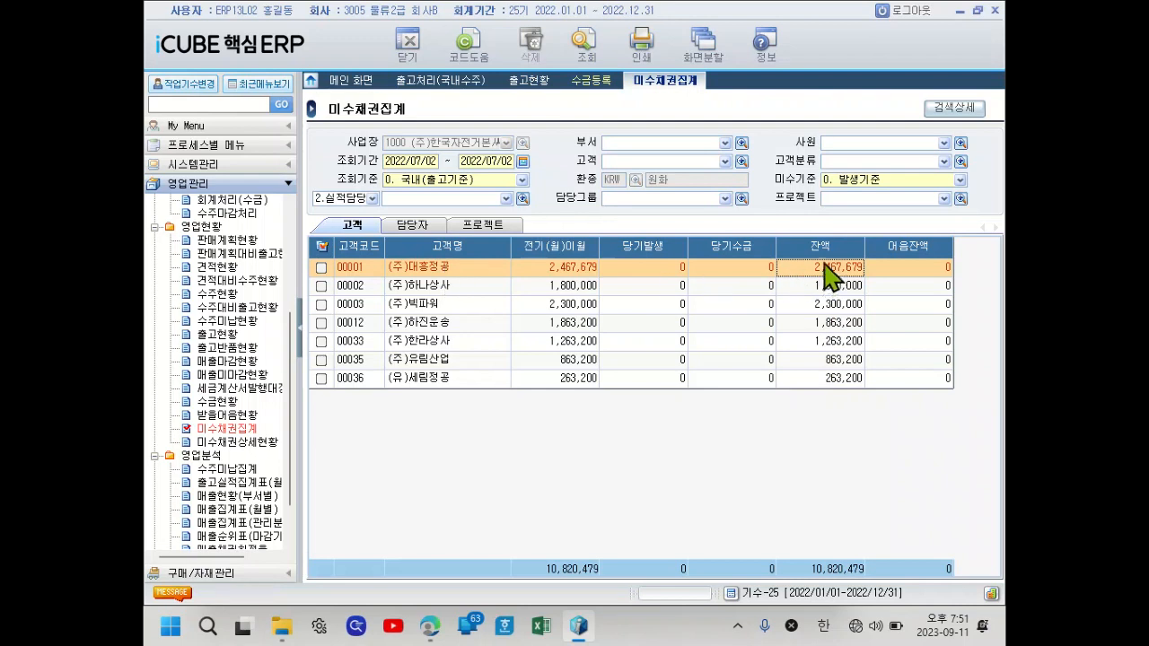
# Set the 조회기간 to 2022/07/01 ~ 2022/07/31, rerun the inquiry and check the 잔액 of (주)제일물산.
pyautogui.click(424, 163)
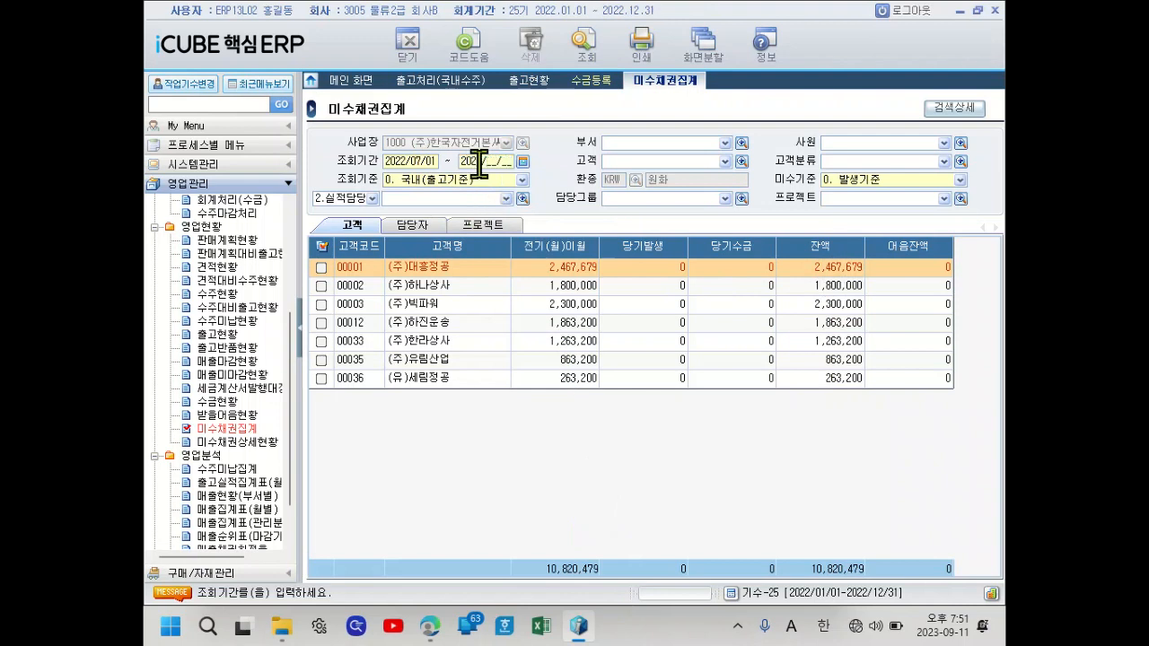
pyautogui.write('1')
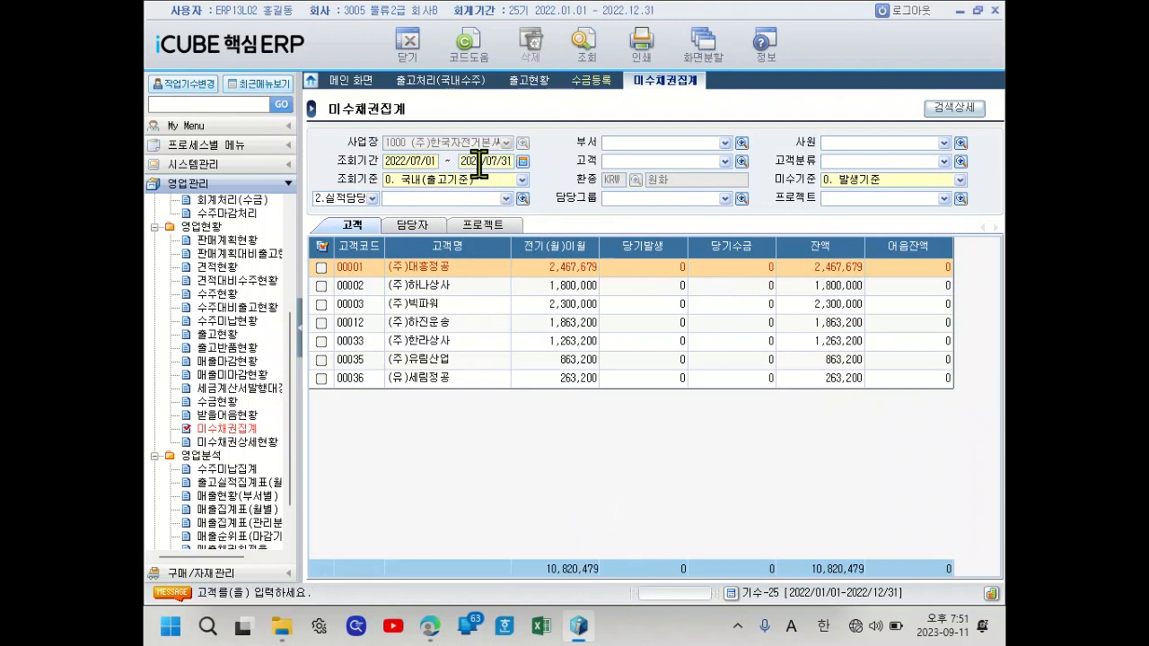
pyautogui.click(582, 45)
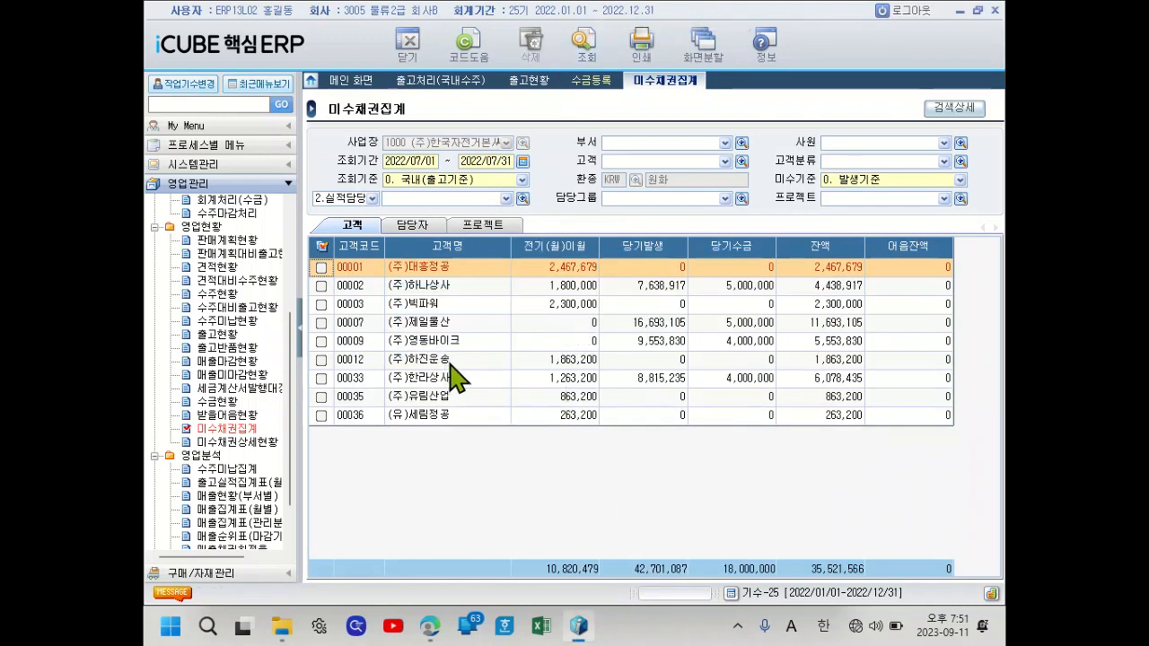
pyautogui.click(848, 322)
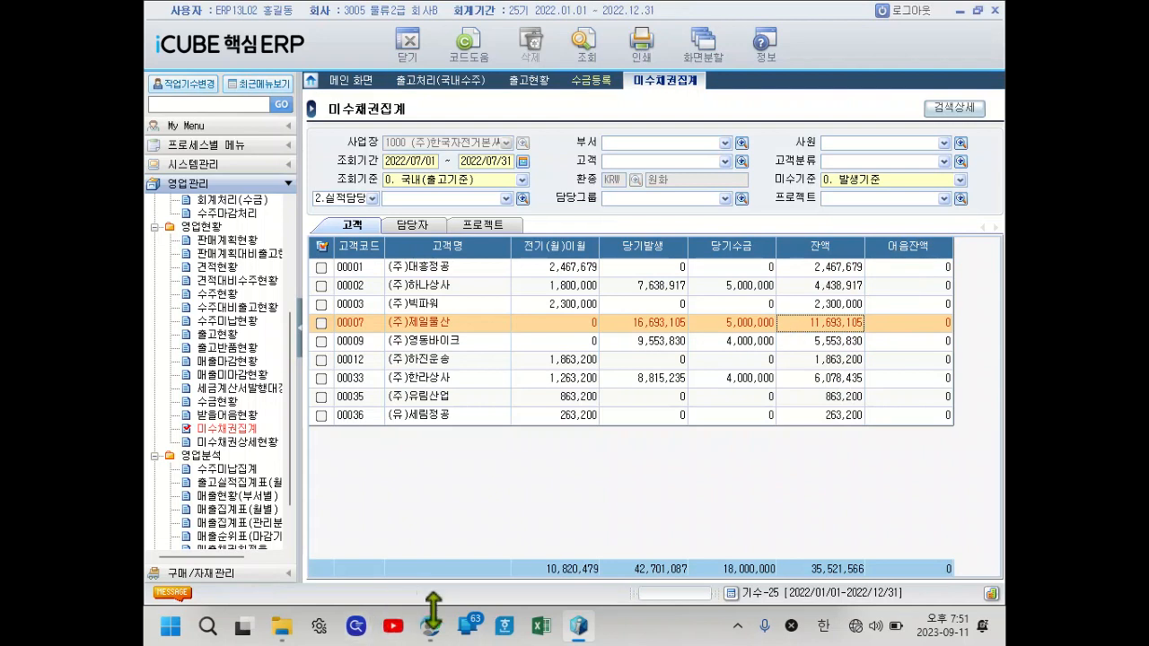
# Switch to the exam PDF in Edge and read question 12, highlighting 재고평가방법 and the keyword 자재마감/통제등록.
pyautogui.moveTo(431, 625)
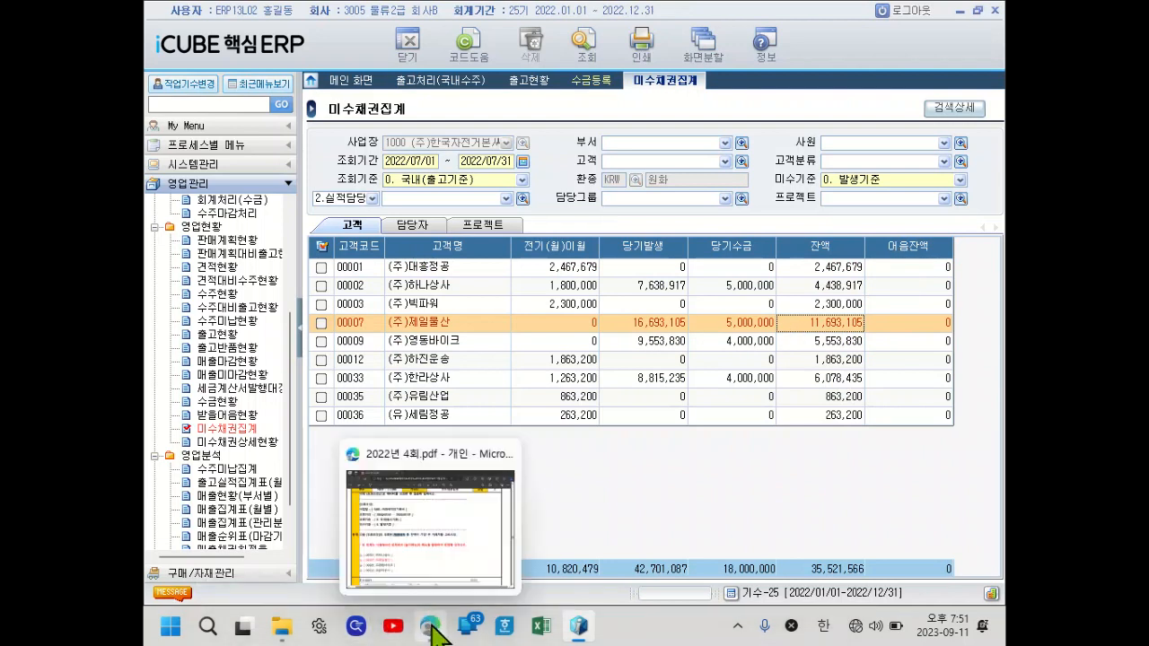
pyautogui.click(408, 561)
pyautogui.scroll(-10, 487, 329)
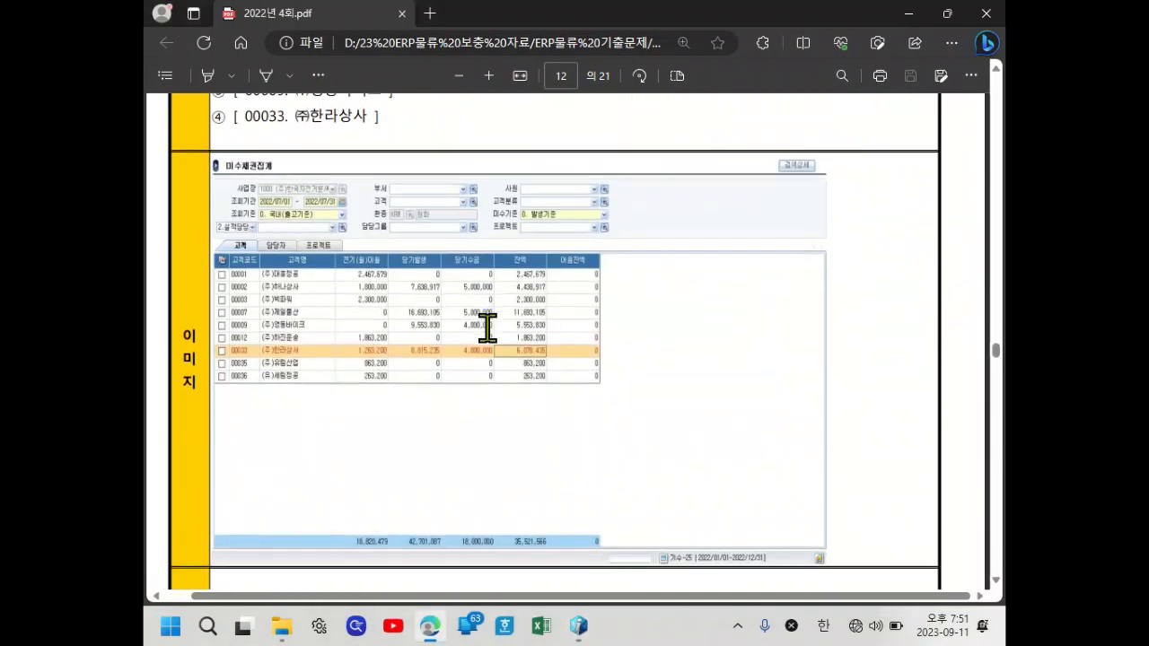
pyautogui.scroll(-5, 488, 328)
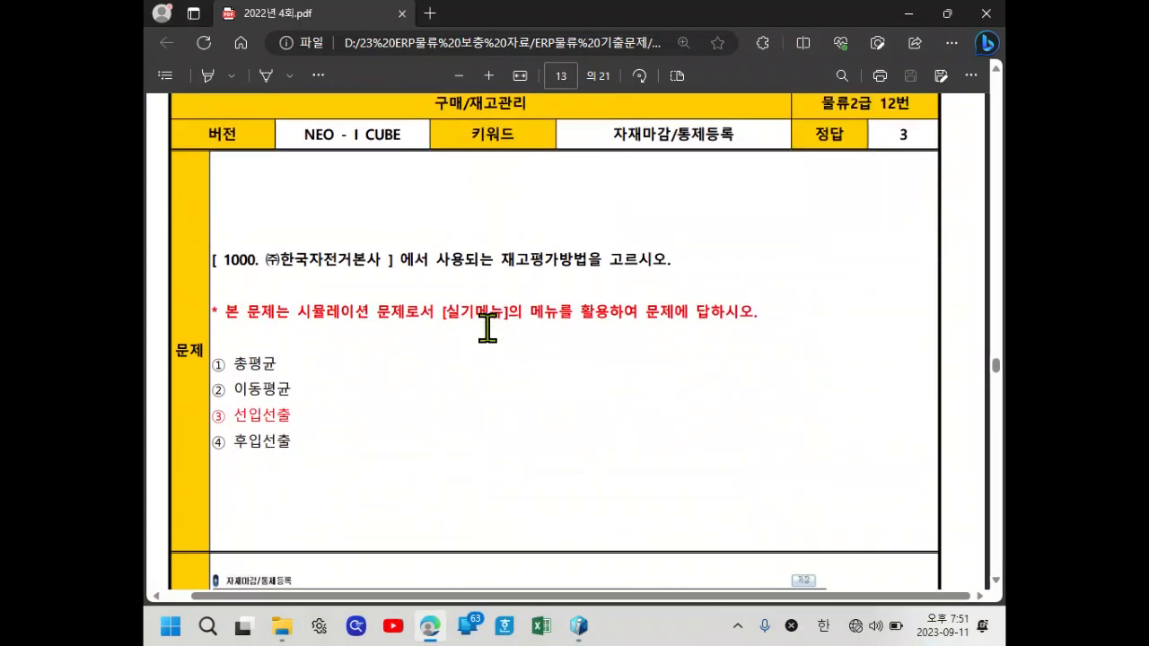
pyautogui.moveTo(496, 260); pyautogui.dragTo(594, 277)
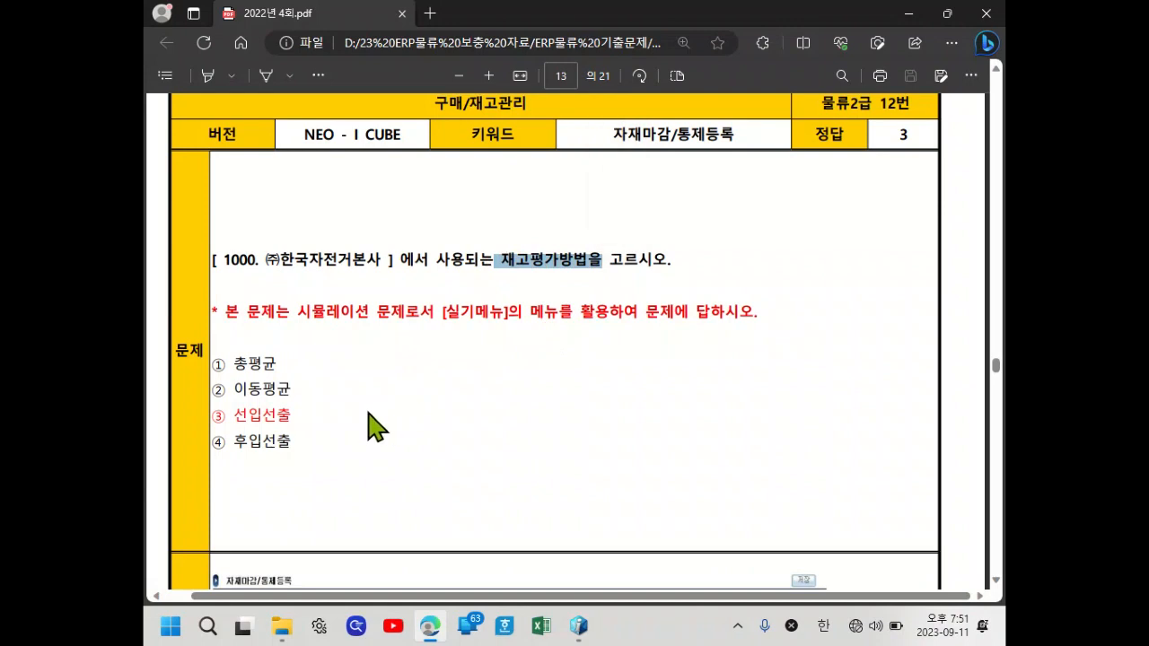
pyautogui.moveTo(615, 135); pyautogui.dragTo(737, 140)
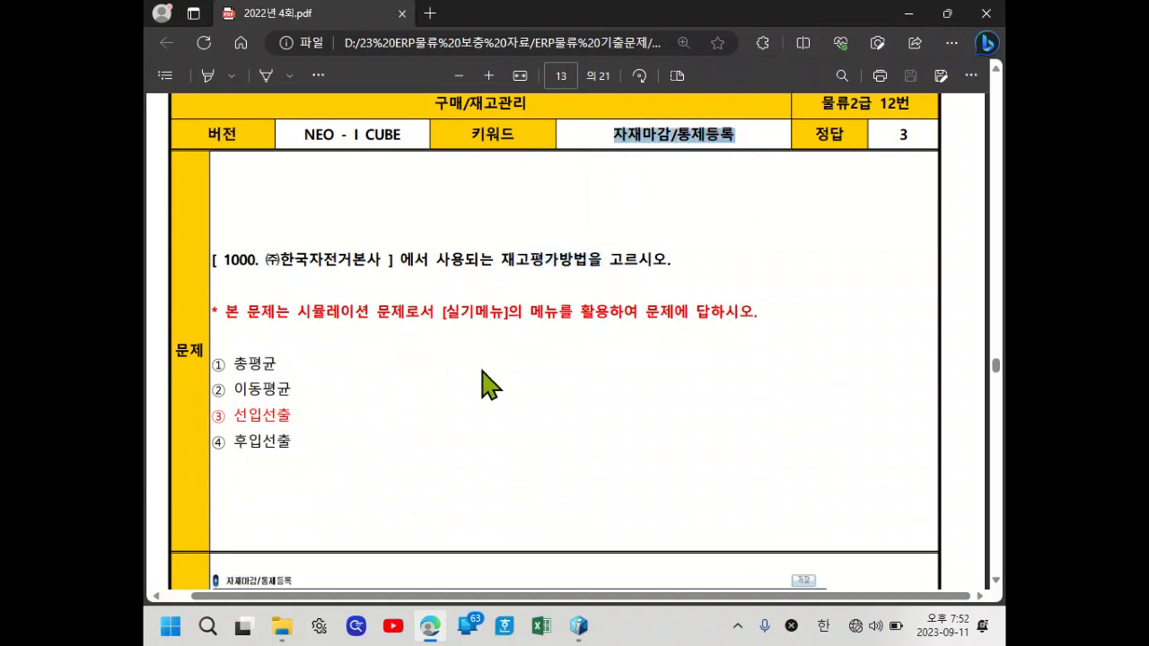
# Examine question 12's 자재마감/통제등록 image and its written solution.
pyautogui.scroll(-5, 467, 429)
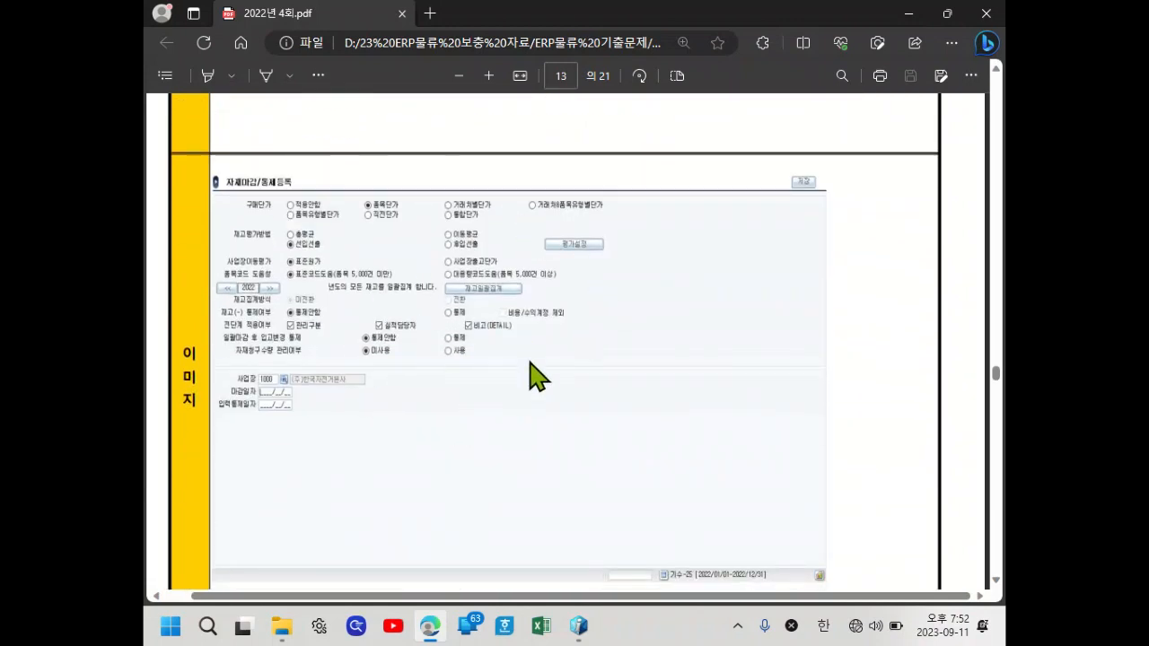
pyautogui.scroll(-4, 443, 423)
pyautogui.scroll(-1, 431, 406)
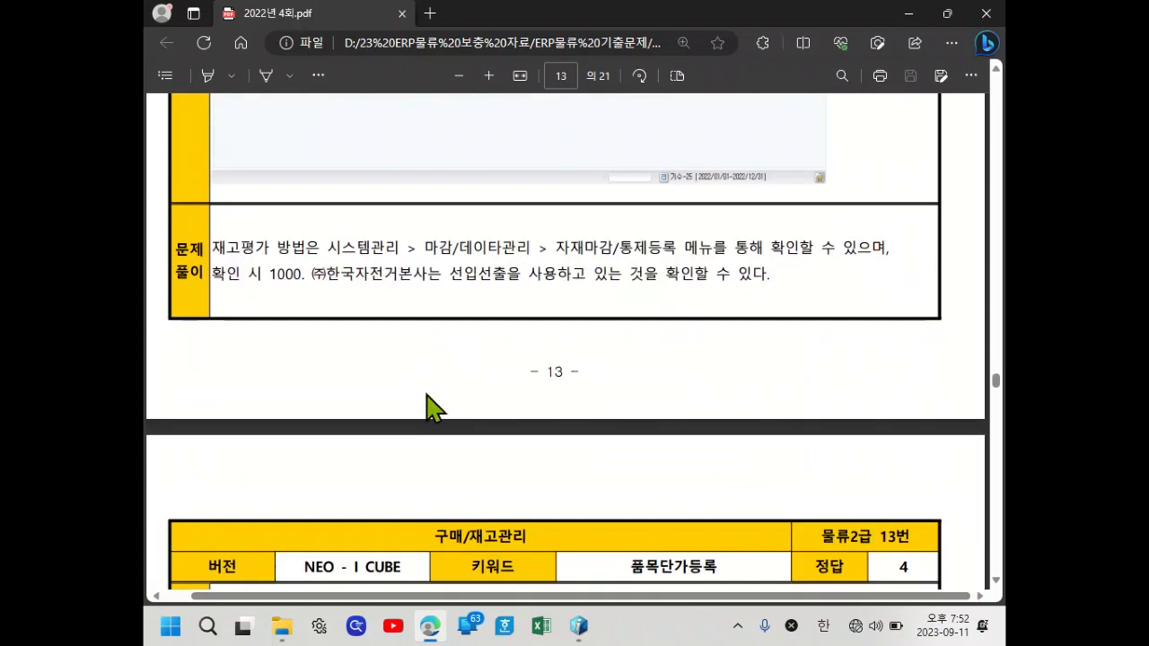
# Read question 13 on 품목단가등록, highlighting 품목별로 구매단가 and 원재료인 품목 in its text.
pyautogui.scroll(-2, 436, 292)
pyautogui.scroll(-3, 432, 292)
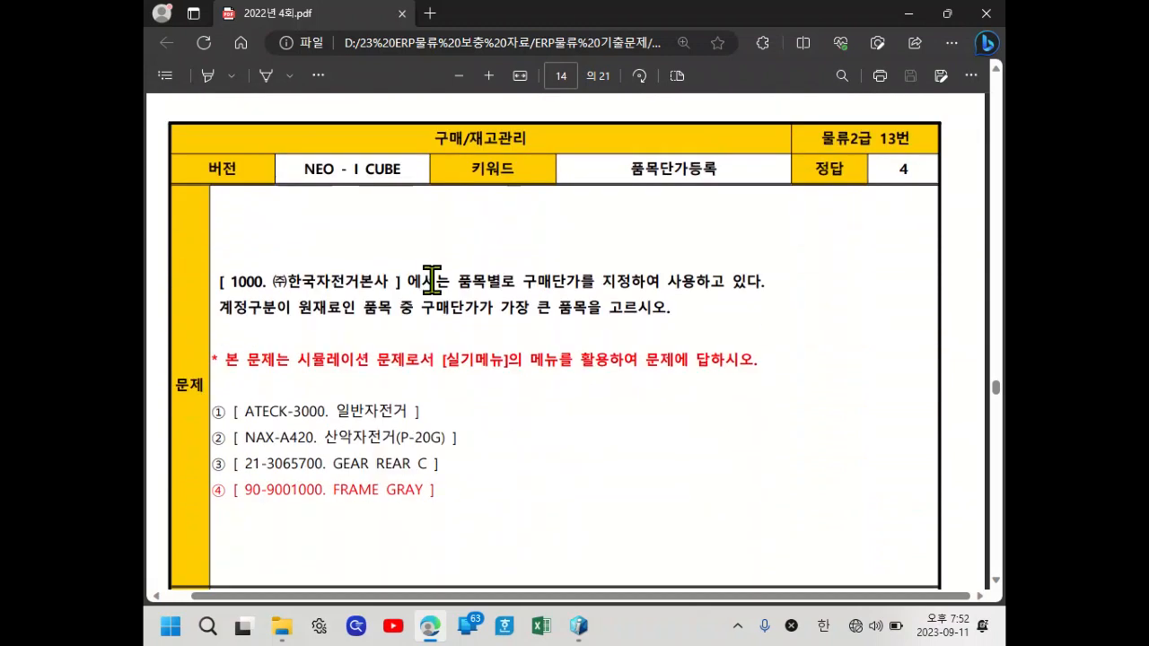
pyautogui.moveTo(451, 280); pyautogui.dragTo(611, 289)
pyautogui.click(583, 297)
pyautogui.moveTo(458, 283); pyautogui.dragTo(589, 301)
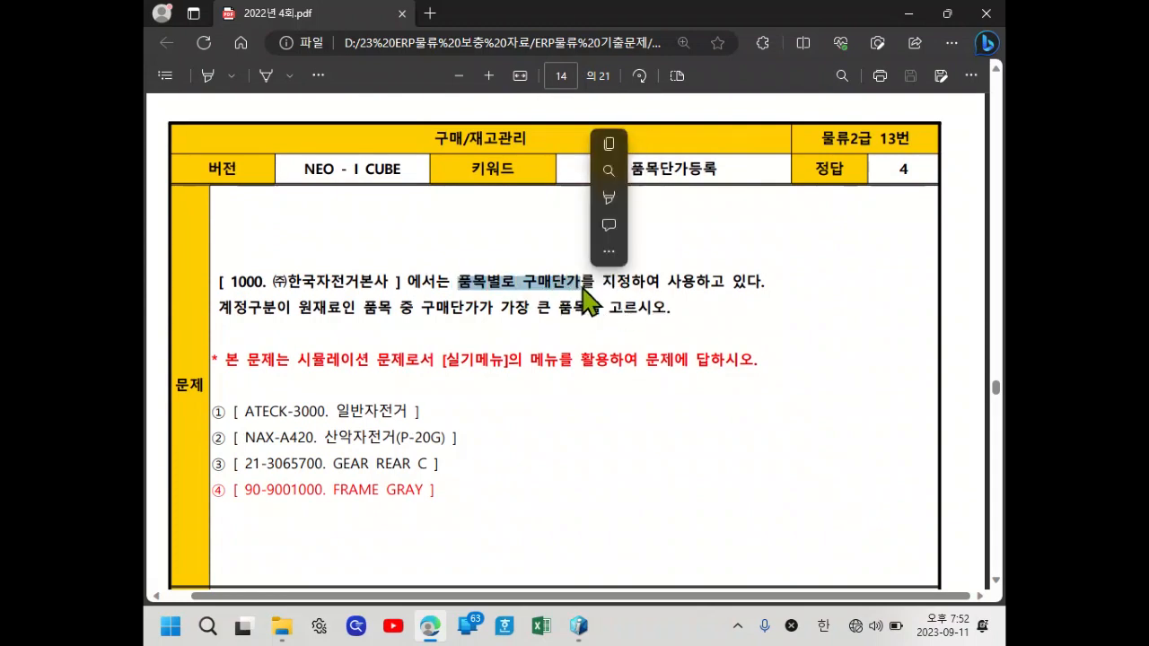
pyautogui.click(535, 295)
pyautogui.moveTo(524, 285); pyautogui.dragTo(581, 292)
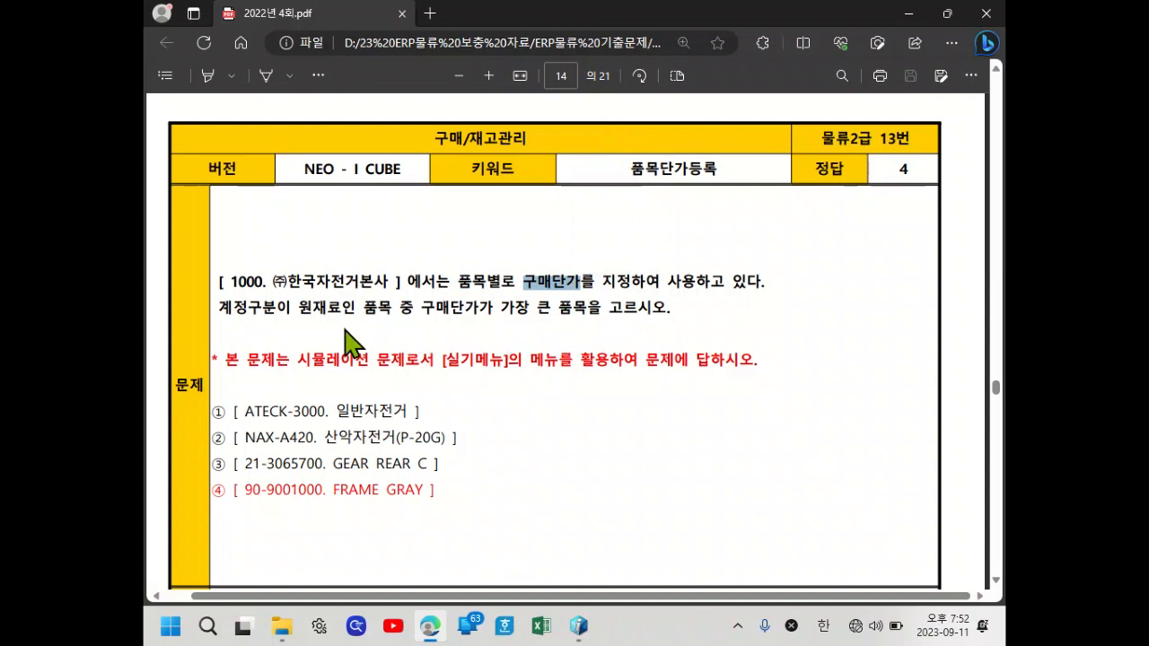
pyautogui.moveTo(219, 307); pyautogui.dragTo(391, 311)
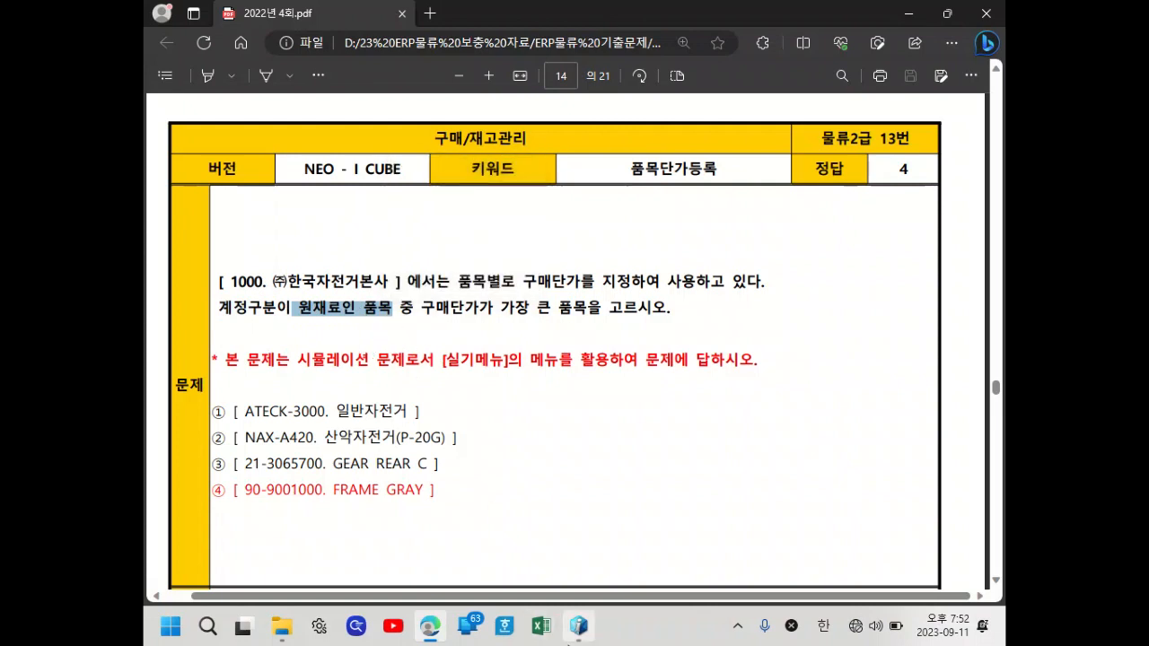
# Switch back to iCUBE 핵심ERP and open 품목단가등록 from 기초정보관리 under 구매/자재관리.
pyautogui.click(570, 629)
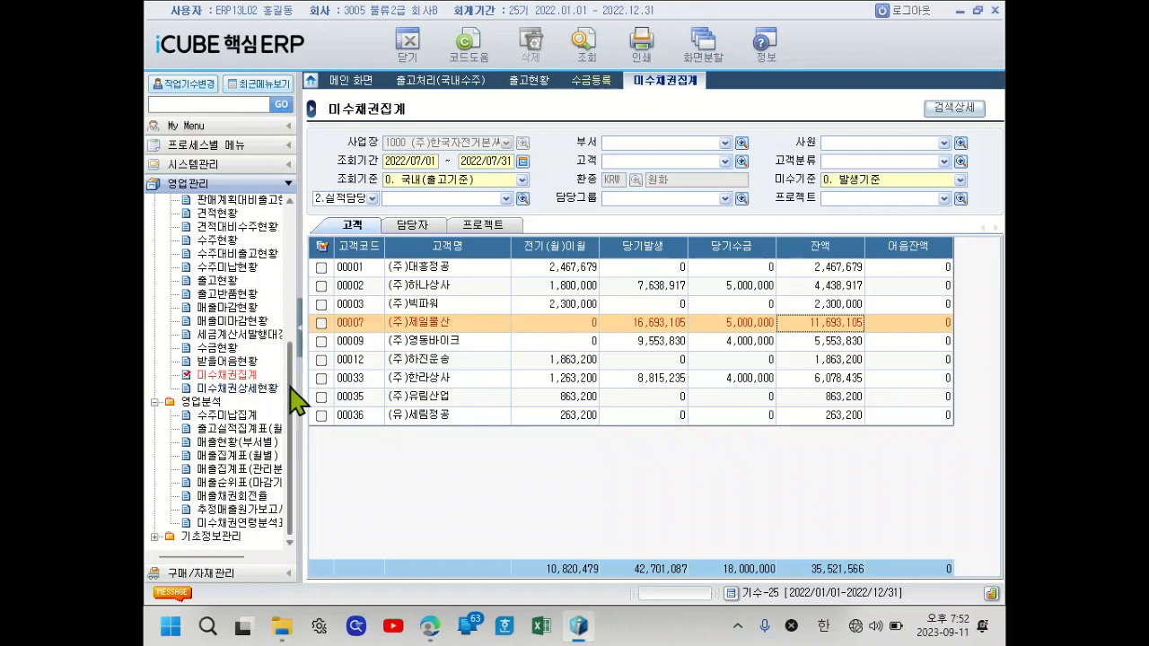
pyautogui.click(223, 540)
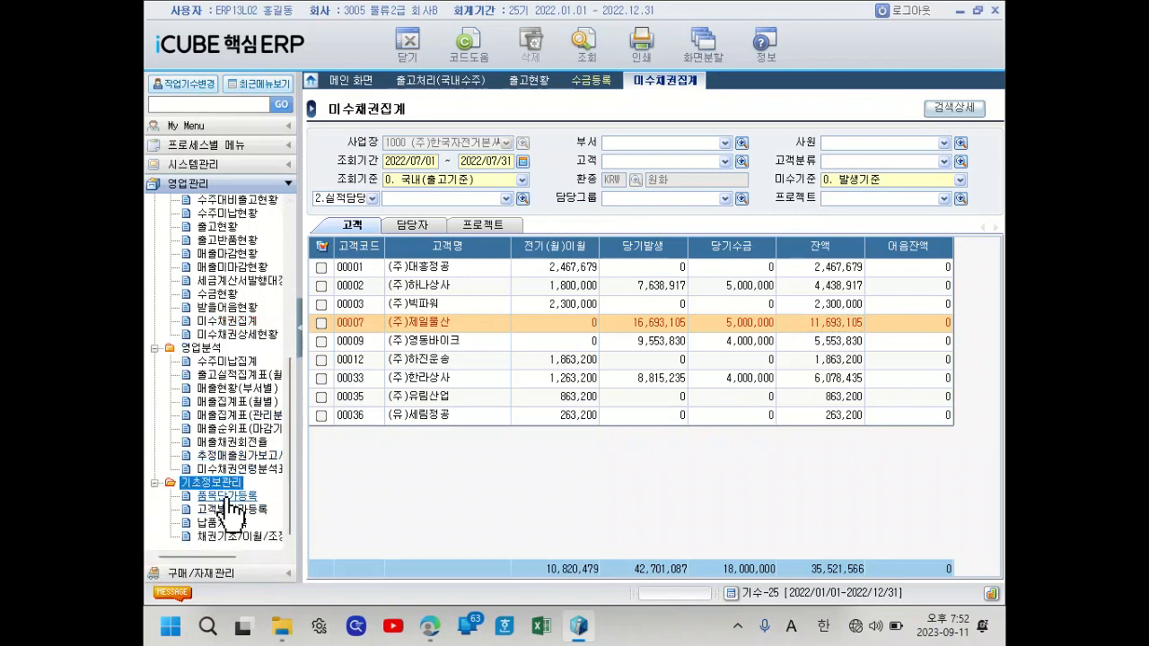
pyautogui.click(231, 580)
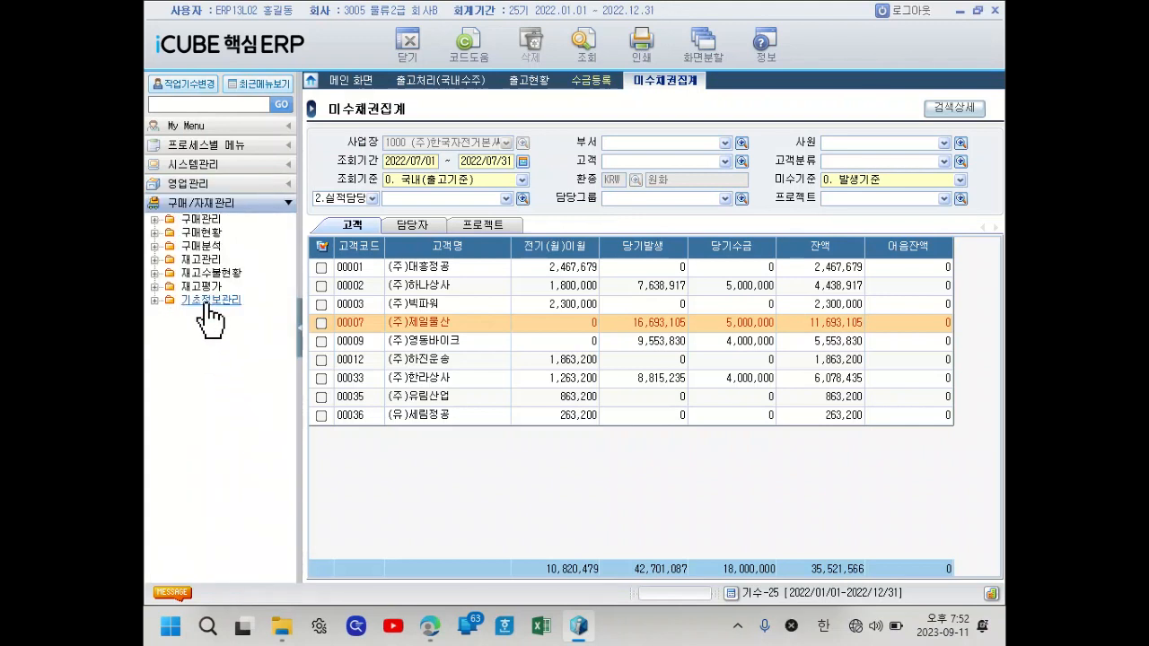
pyautogui.click(210, 301)
pyautogui.click(241, 316)
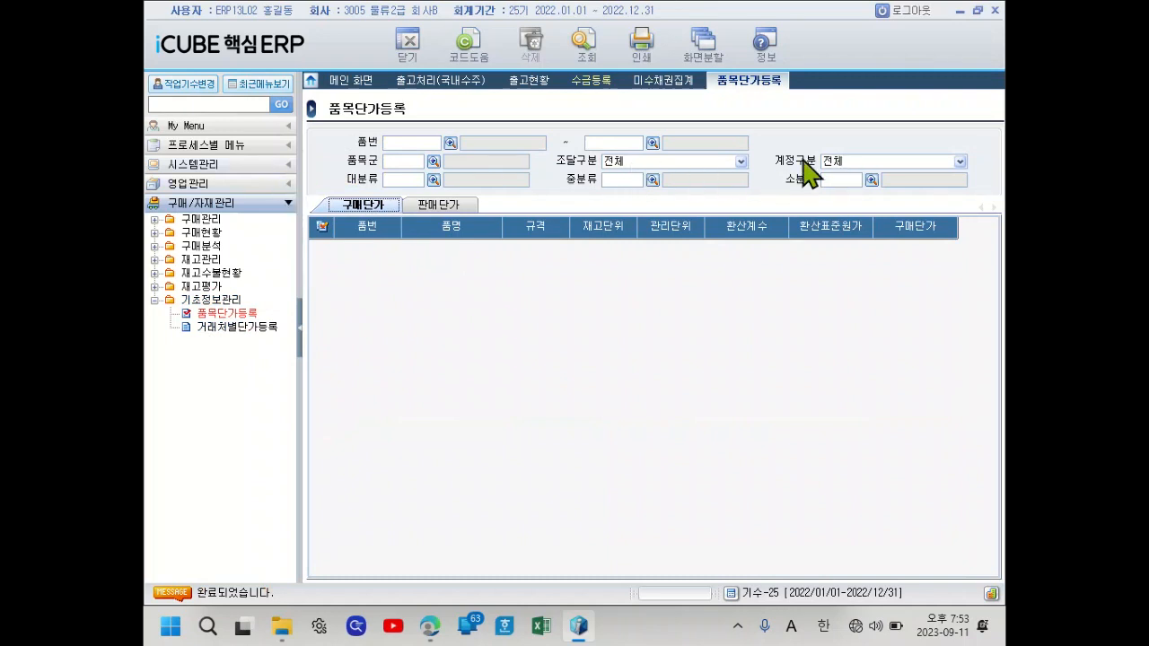
# Filter 품목단가등록 by 계정구분 0. 원재료 and query the items' 구매단가.
pyautogui.click(849, 161)
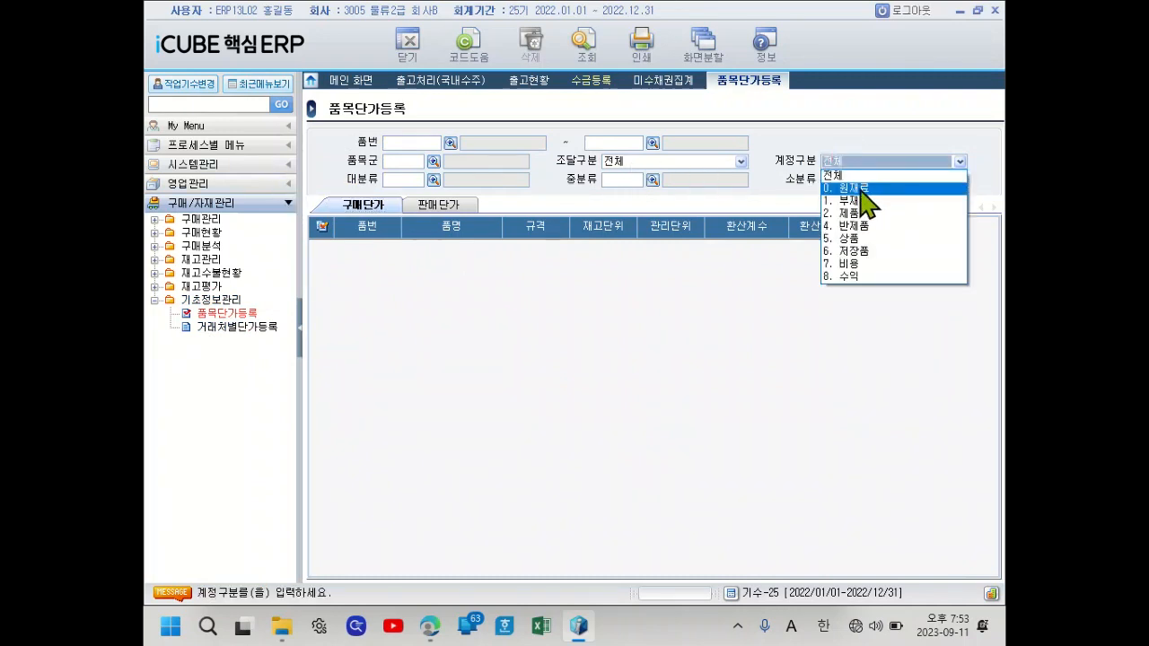
pyautogui.click(860, 189)
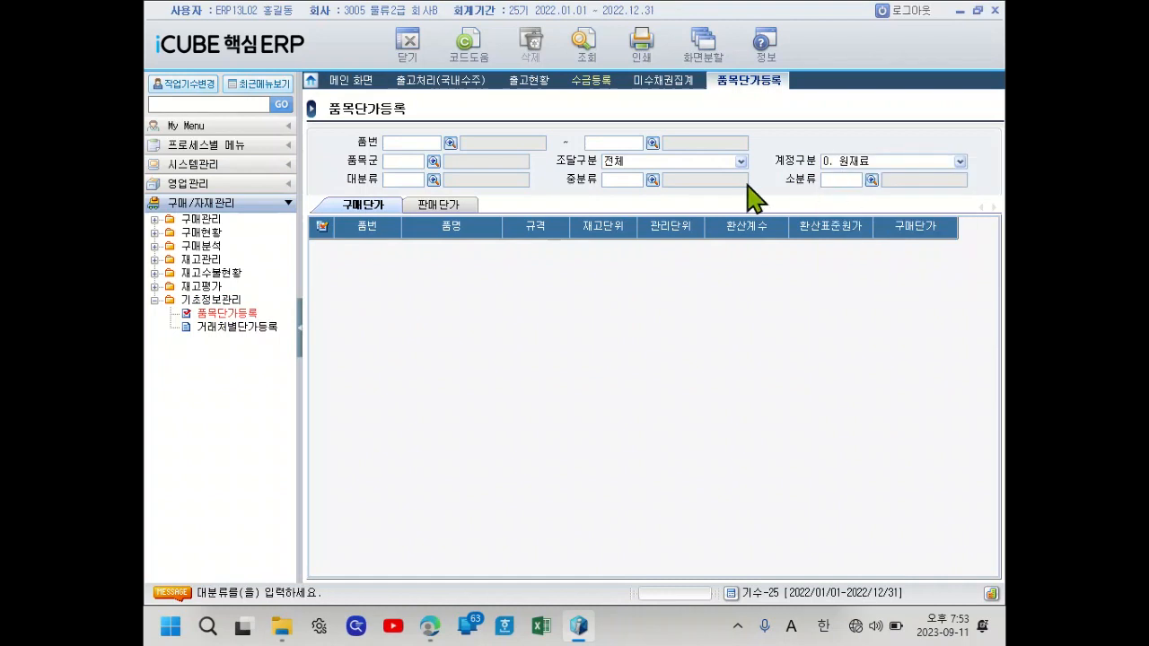
pyautogui.click(585, 51)
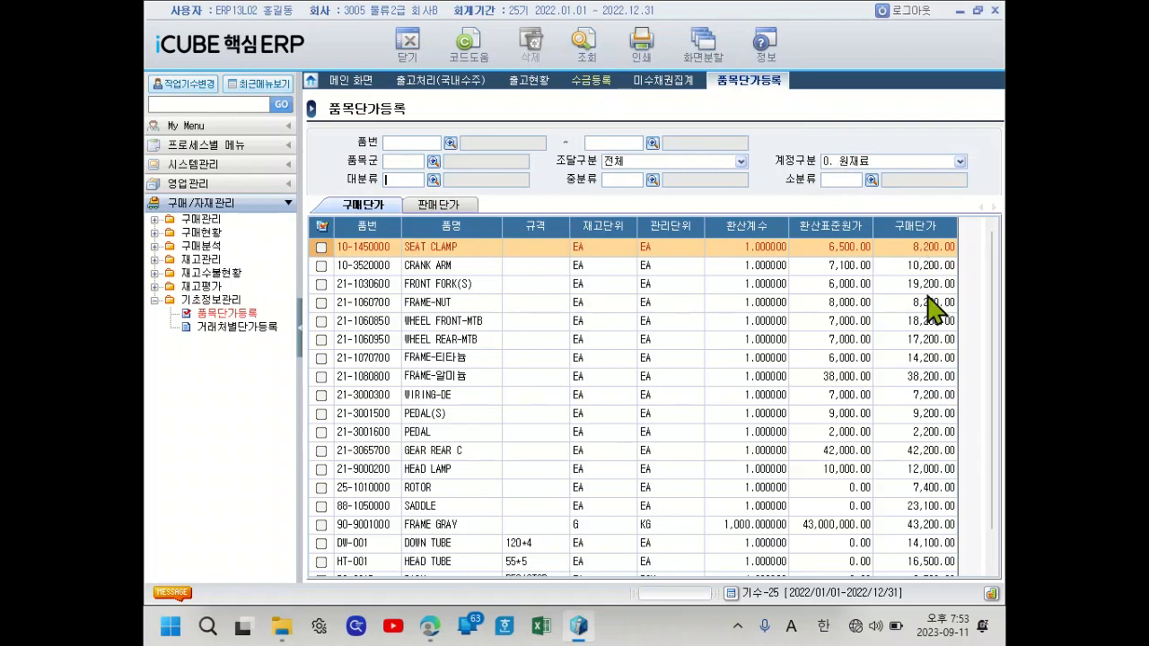
# Compare the 구매단가 of the raw-material items, checking the FRAME-알미늄, GEAR REAR C and FRAME GRAY rows.
pyautogui.click(918, 377)
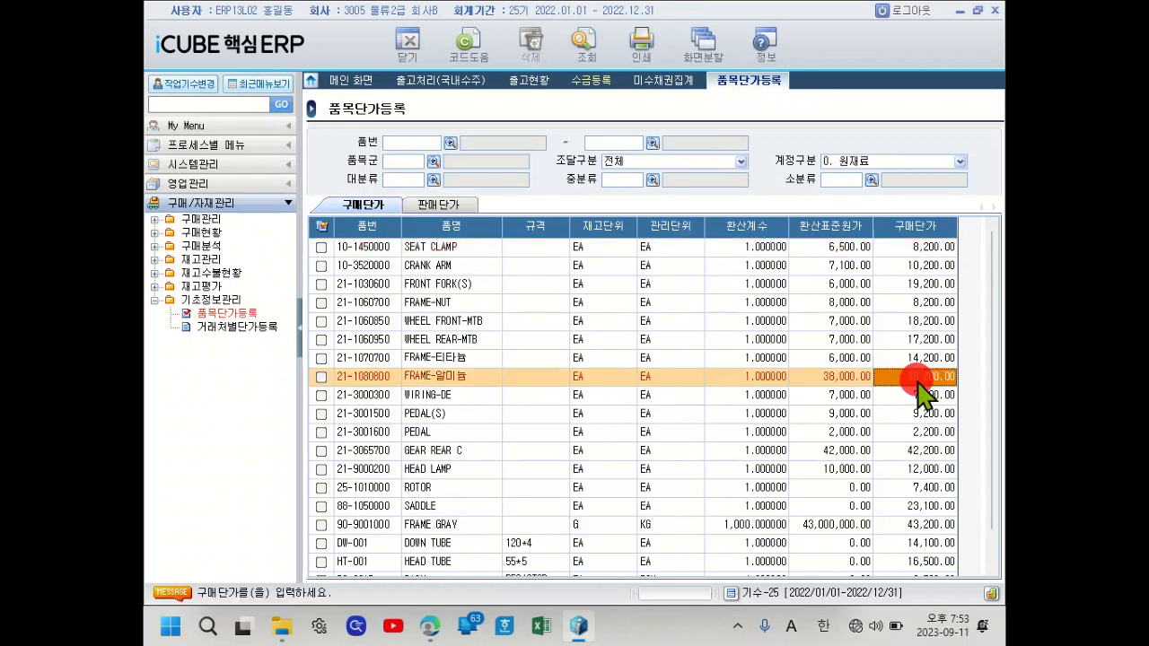
pyautogui.scroll(-1, 925, 396)
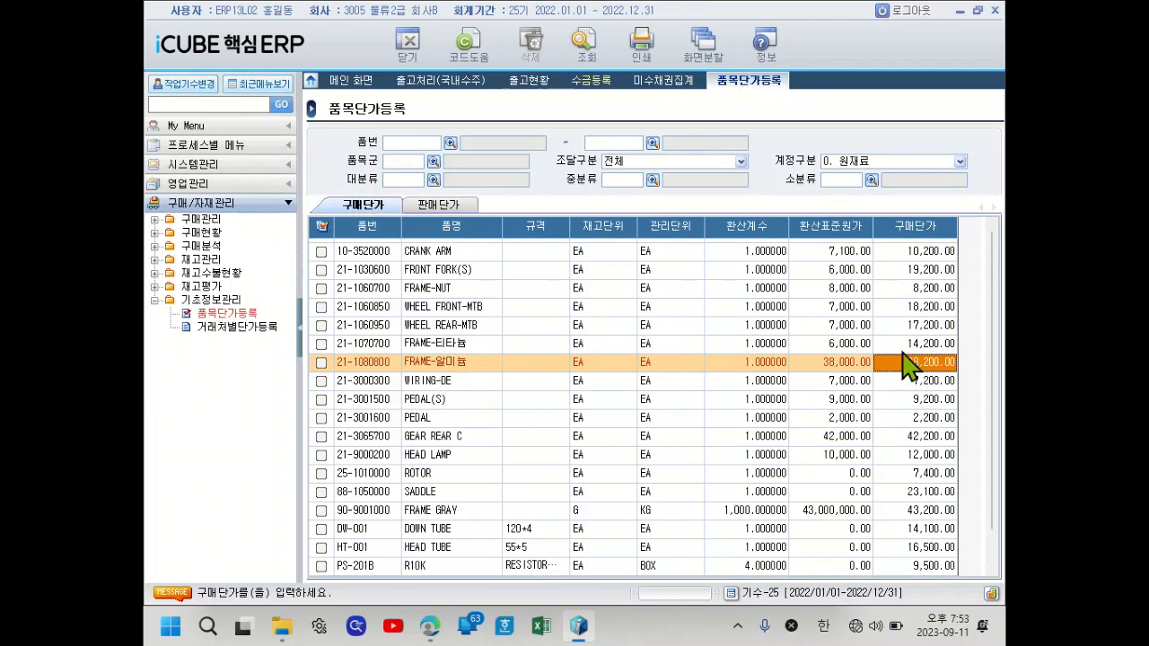
pyautogui.click(584, 41)
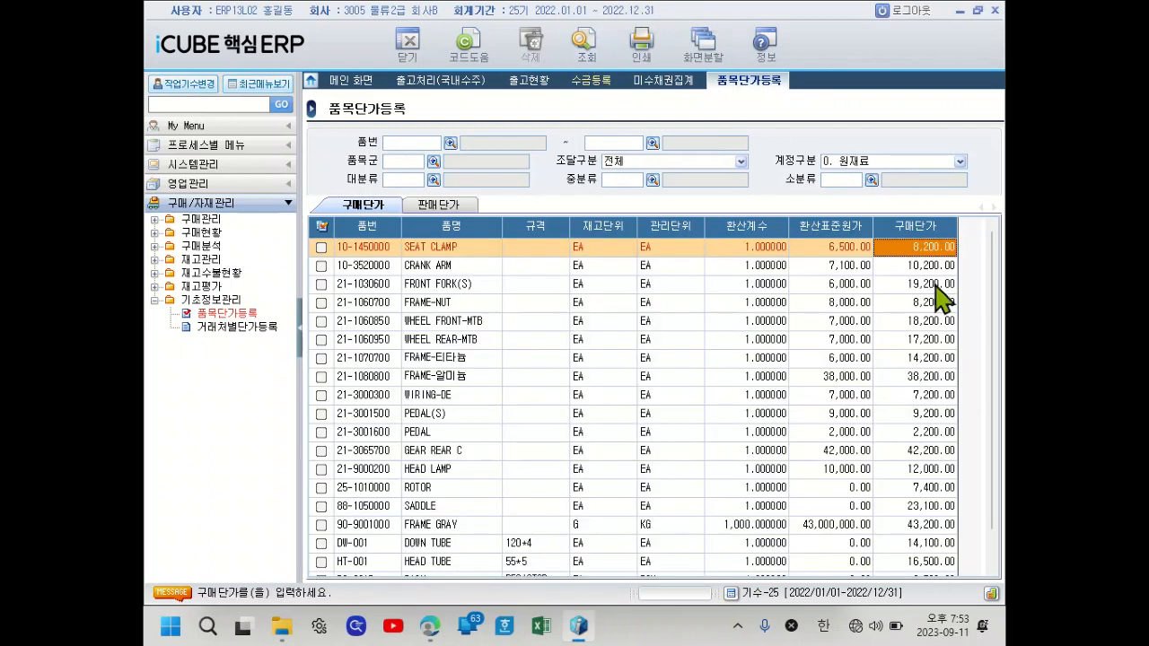
pyautogui.click(929, 375)
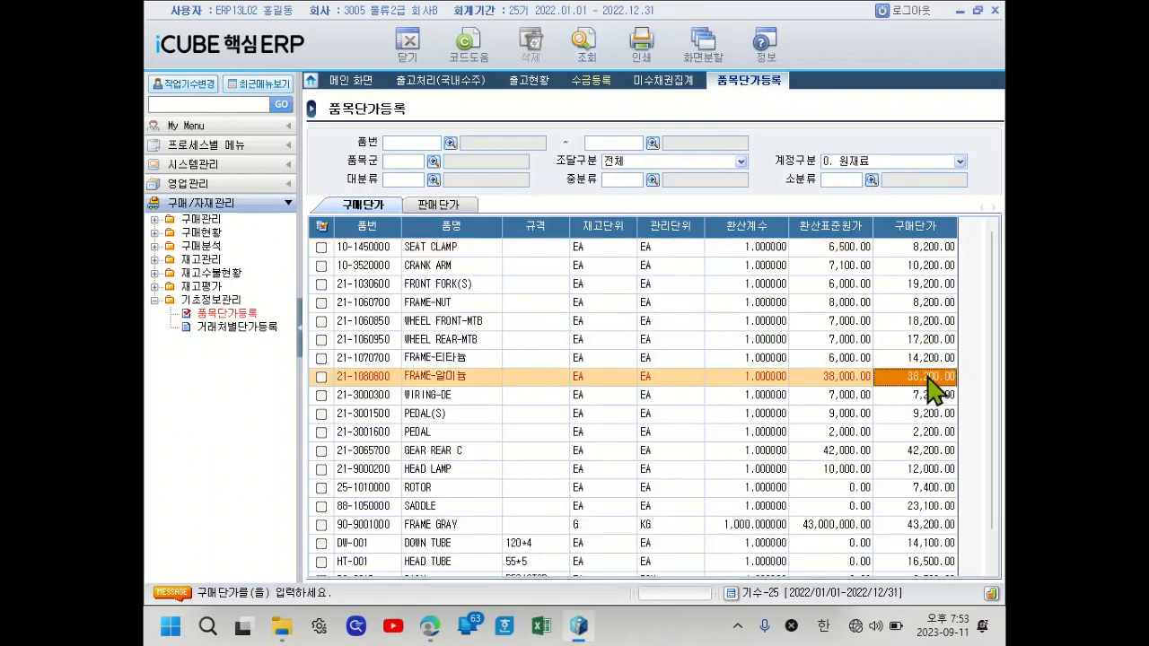
pyautogui.click(918, 450)
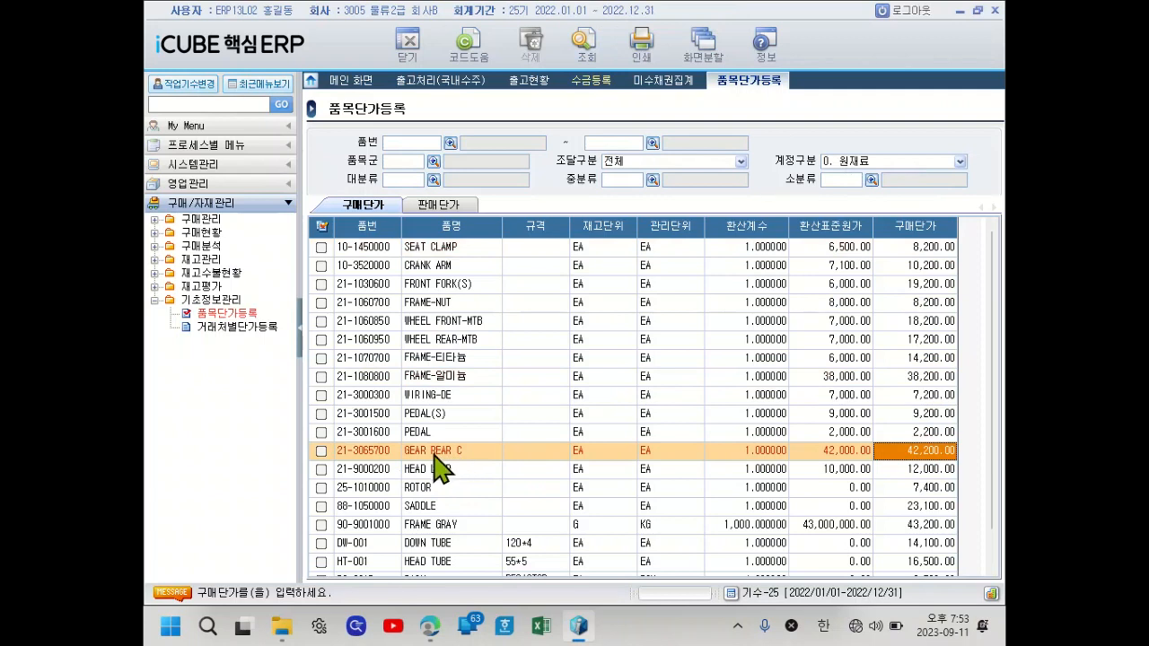
pyautogui.scroll(-1, 769, 478)
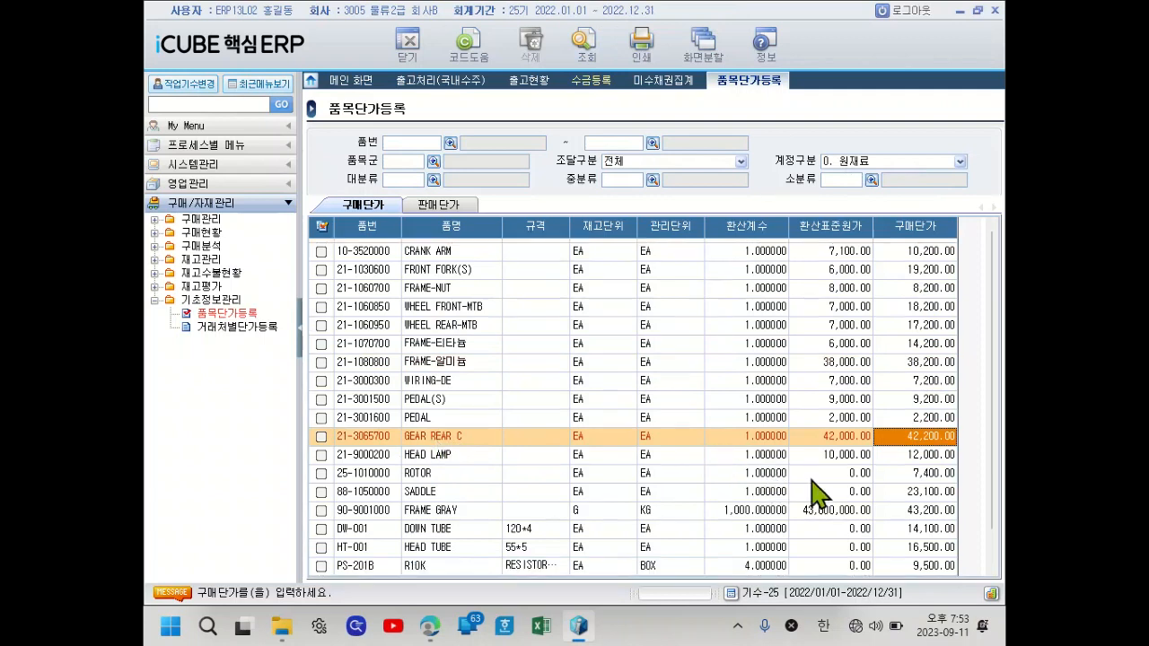
pyautogui.click(912, 510)
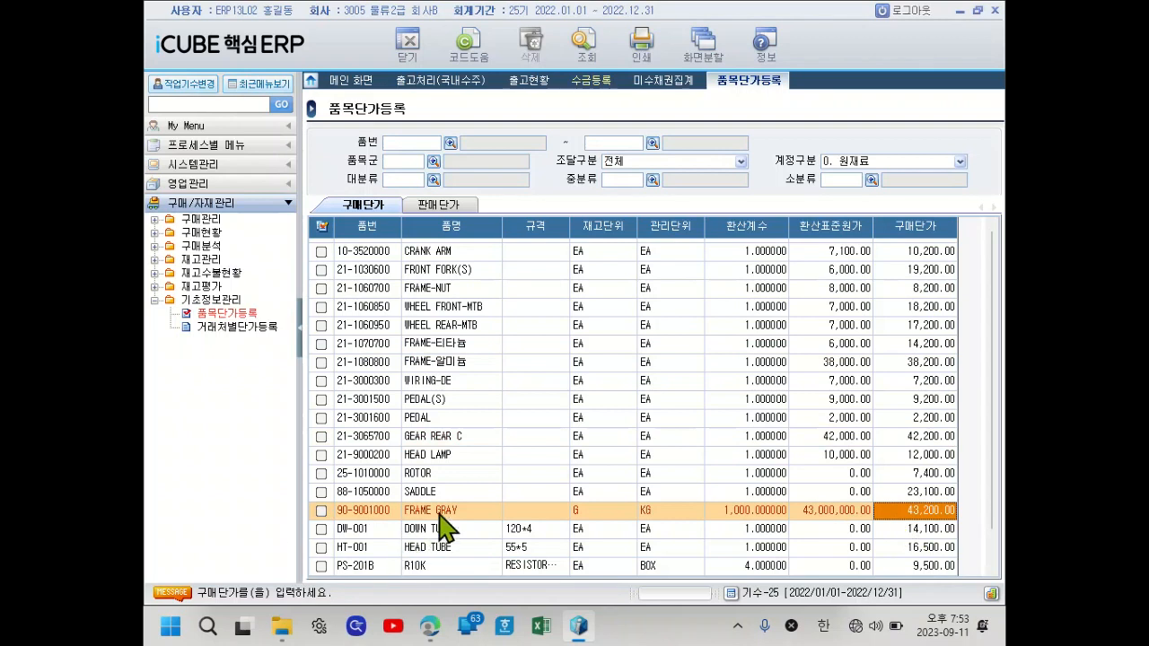
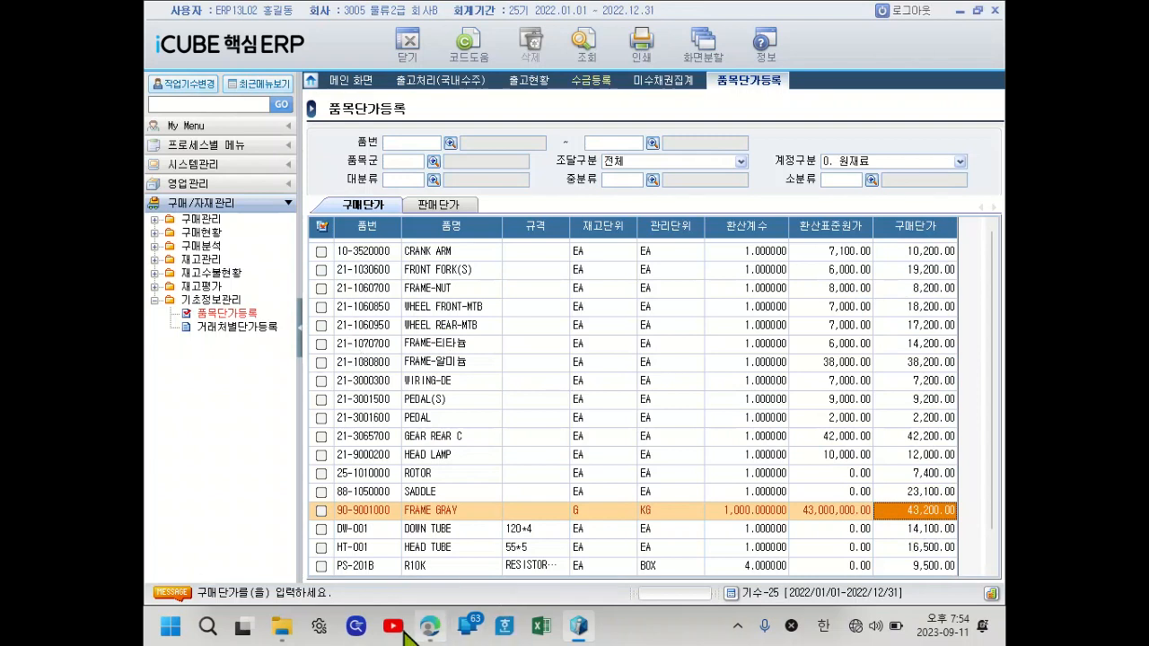
# Switch to the exam PDF in Edge and read question 14 on 주계획작성(MPS), highlighting 주계획내역 and 2. SIMULATION.
pyautogui.click(430, 626)
pyautogui.scroll(-15, 553, 368)
pyautogui.scroll(-3, 551, 377)
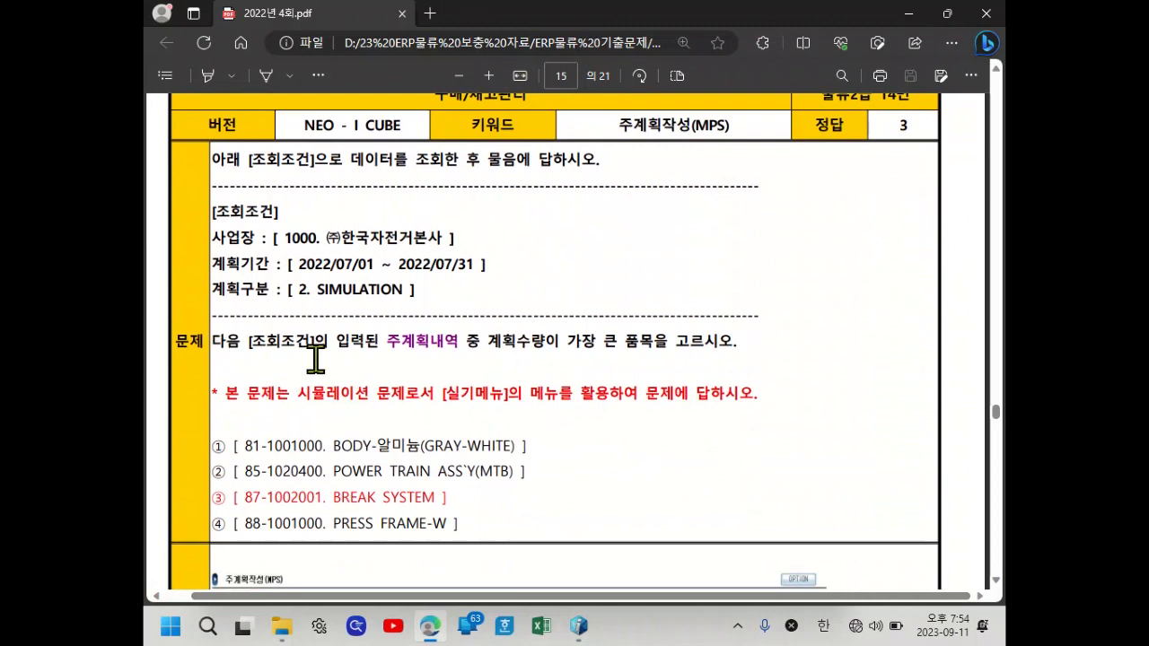
pyautogui.moveTo(388, 341); pyautogui.dragTo(562, 344)
pyautogui.click(516, 375)
pyautogui.moveTo(301, 292); pyautogui.dragTo(413, 296)
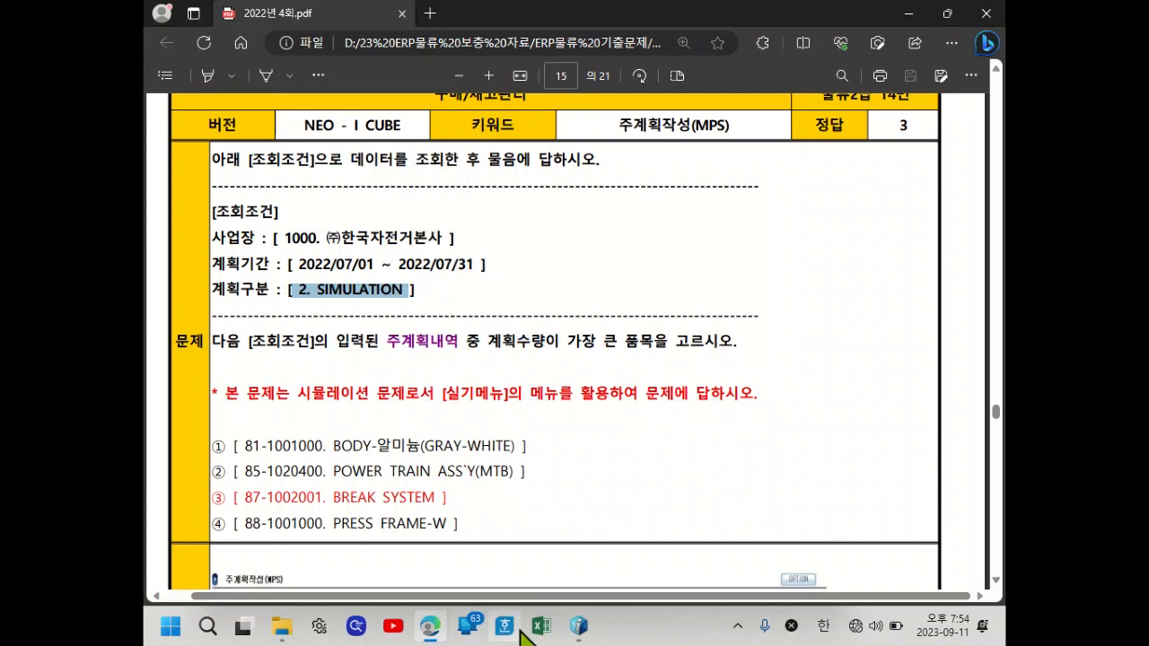
# Switch back to iCUBE 핵심ERP and open 주계획작성(MPS) from 구매관리 under 구매/자재관리.
pyautogui.moveTo(580, 628)
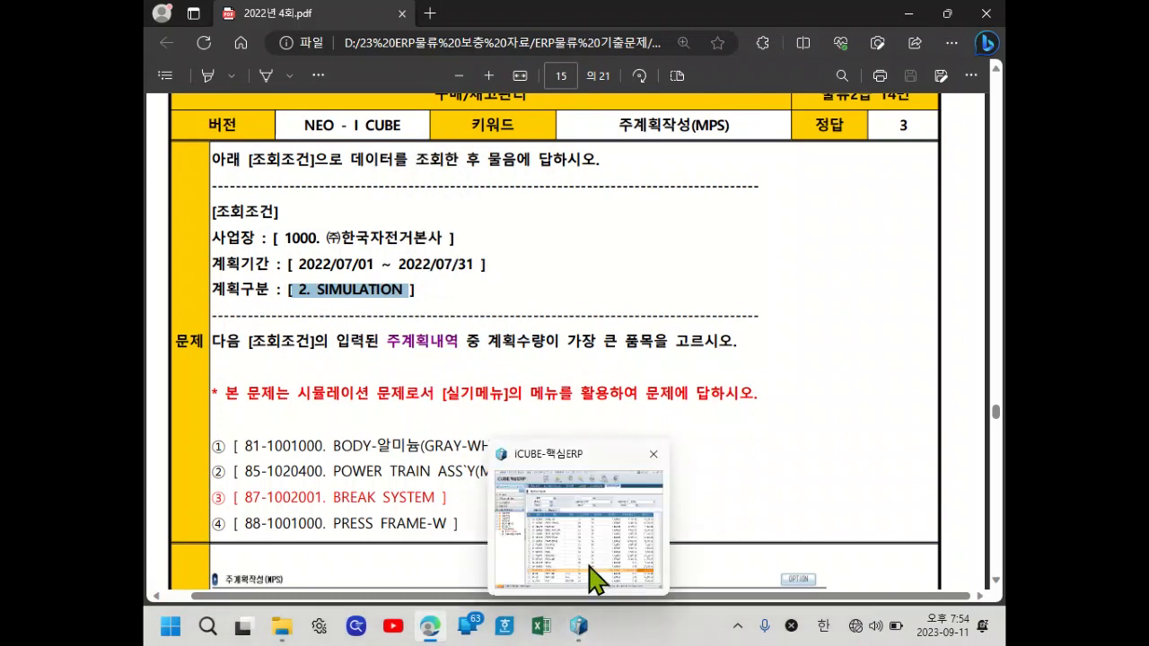
pyautogui.click(592, 571)
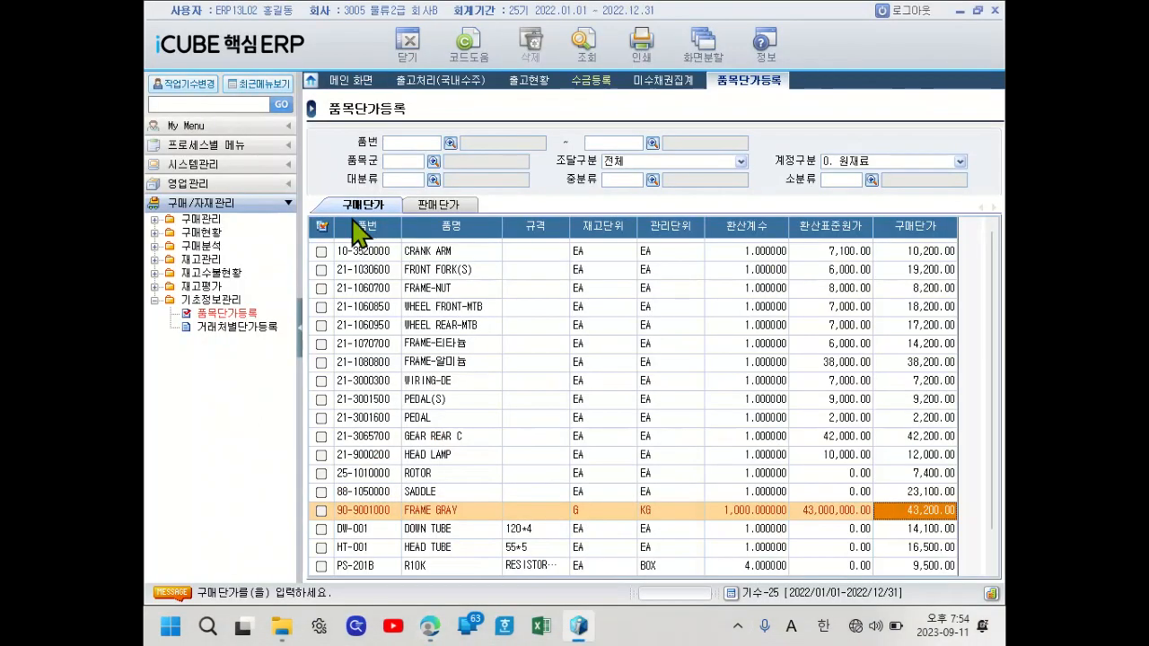
pyautogui.click(188, 219)
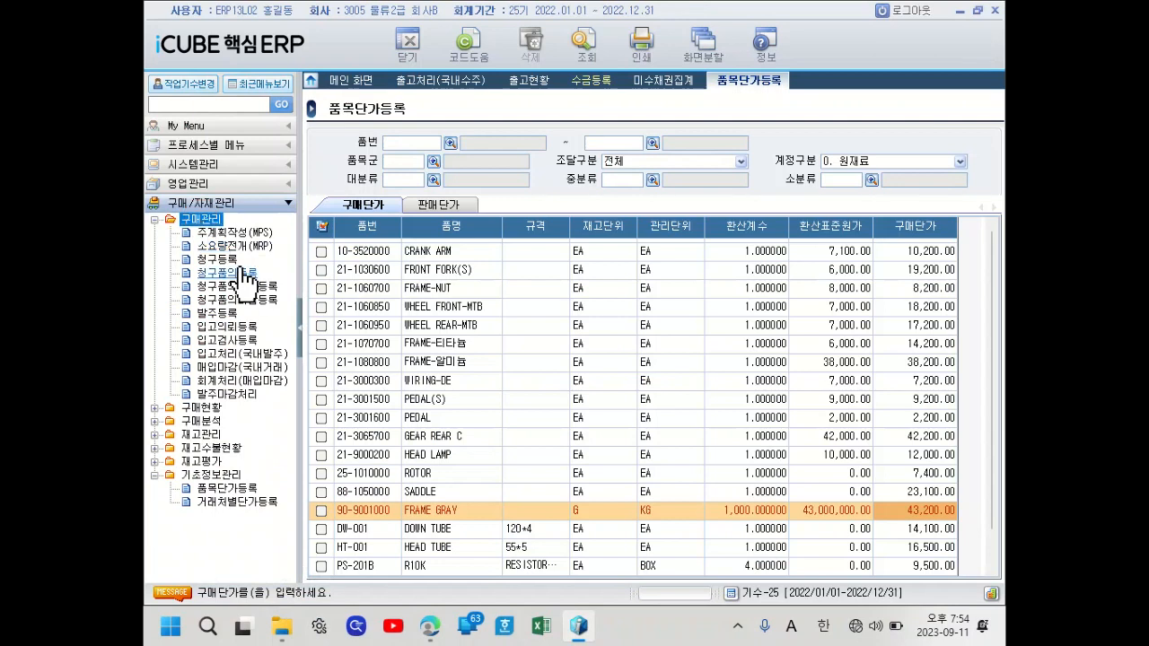
pyautogui.click(231, 233)
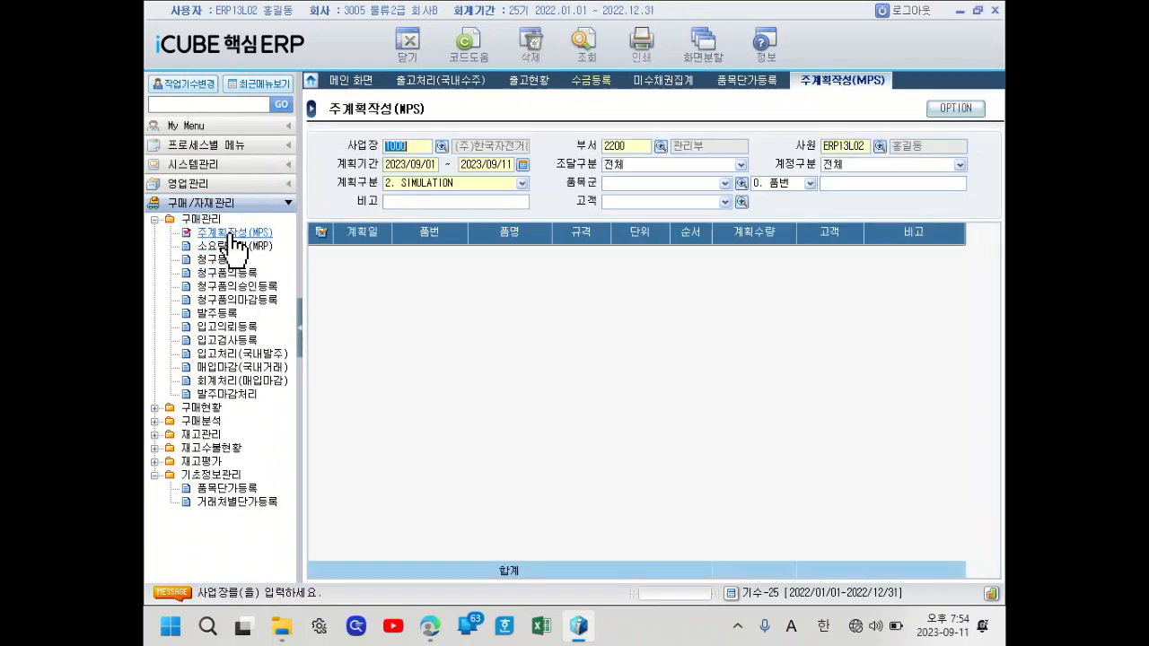
# Query the 2. SIMULATION plans for 계획기간 2022/07/01 ~ 2022/07/31 and select the BREAK SYSTEM row's 계획수량.
pyautogui.click(418, 168)
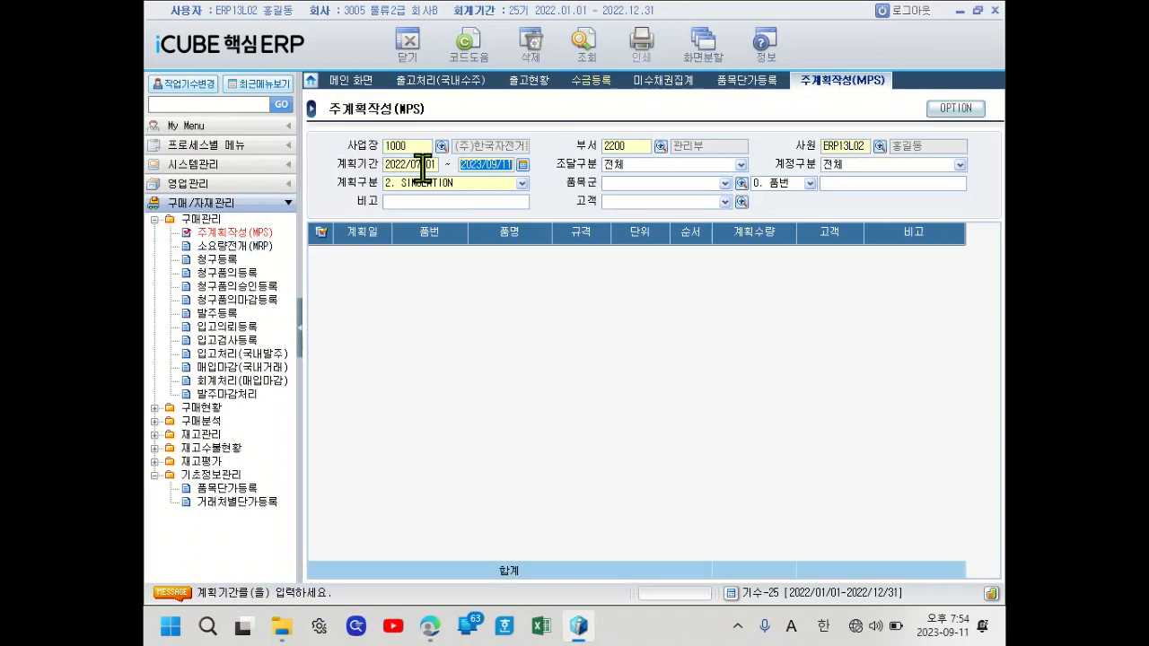
pyautogui.write('1')
pyautogui.press('Return')
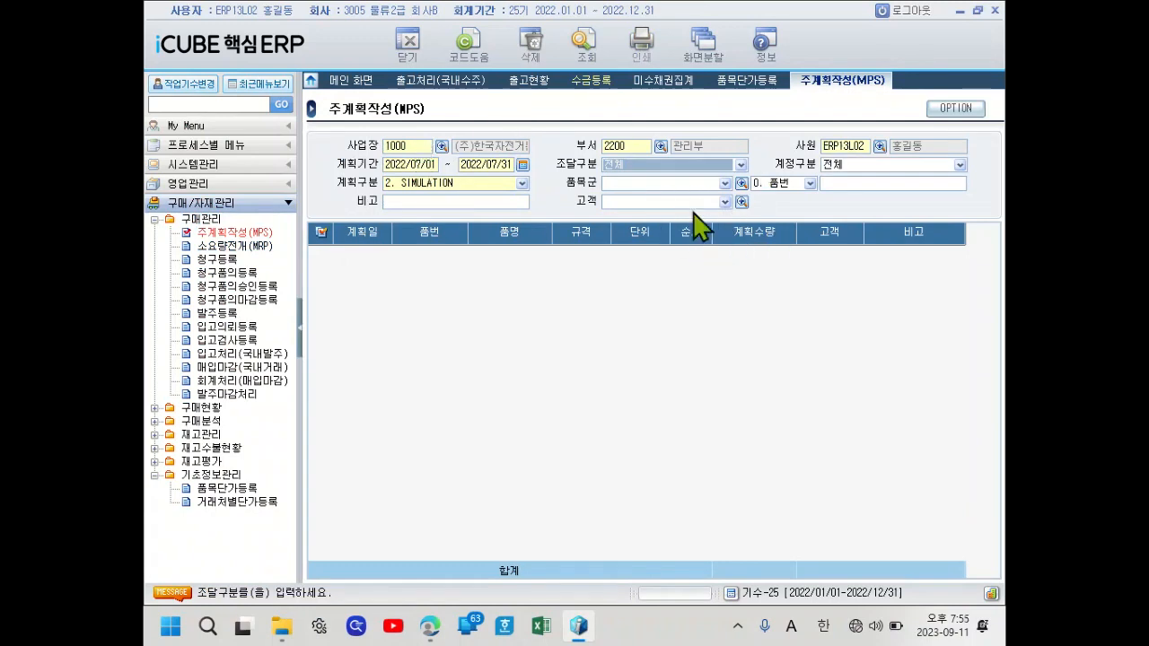
pyautogui.click(440, 183)
pyautogui.click(522, 183)
pyautogui.click(586, 45)
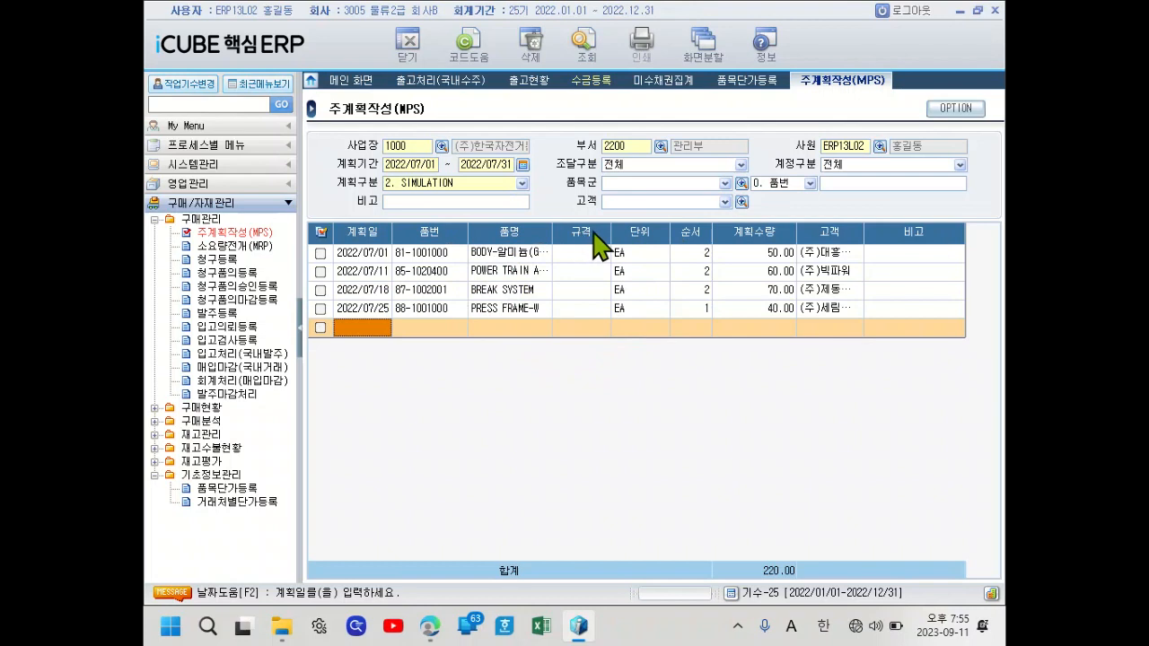
pyautogui.click(783, 293)
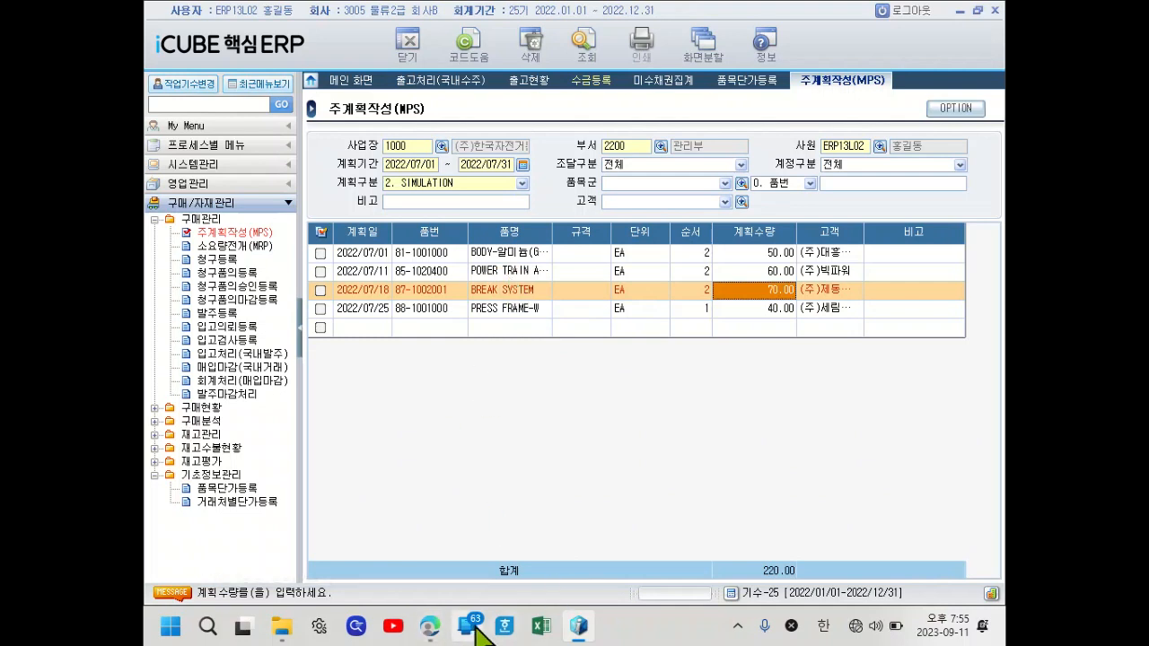
# Switch to the exam PDF in Edge and compare question 14's answer choices with its 주계획작성(MPS) image.
pyautogui.click(430, 626)
pyautogui.scroll(-5, 467, 270)
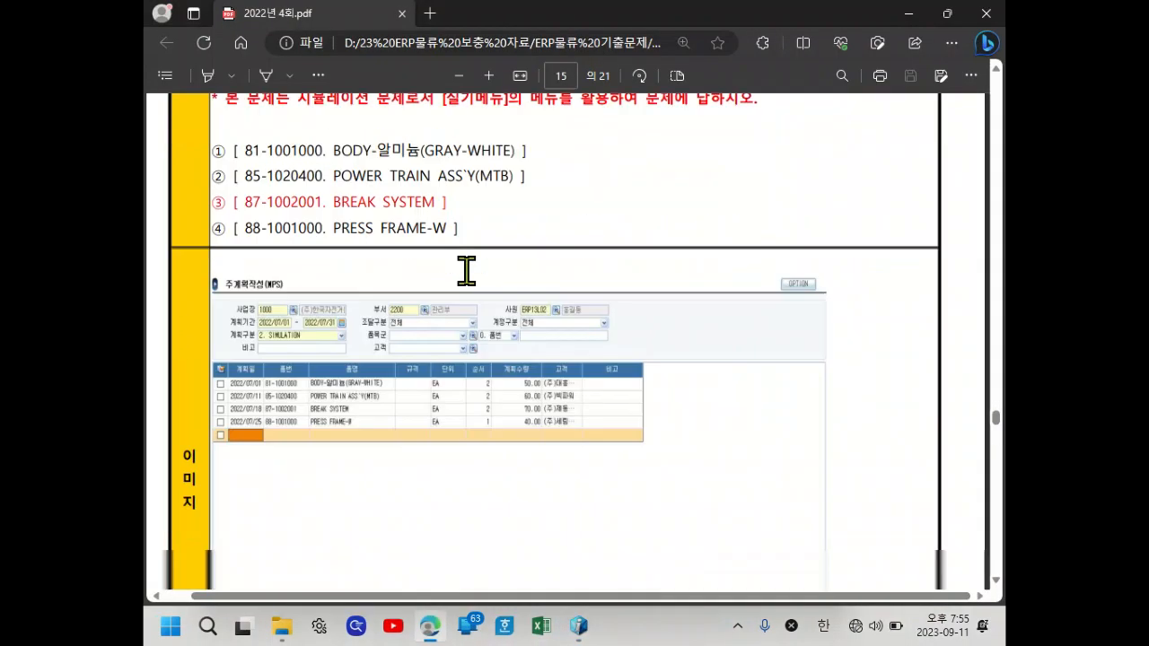
pyautogui.scroll(3, 467, 287)
pyautogui.scroll(-6, 467, 287)
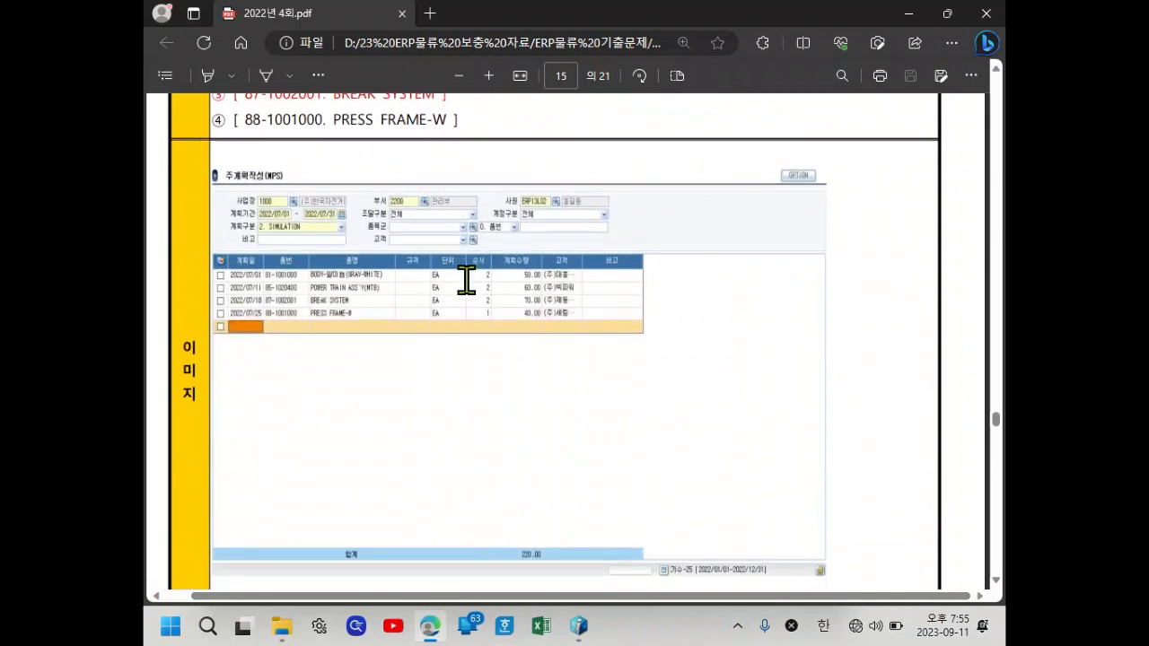
# Read question 15 in the PDF, highlighting the keyword 청구등록 and the phrase 청구요청 내역.
pyautogui.scroll(-8, 467, 296)
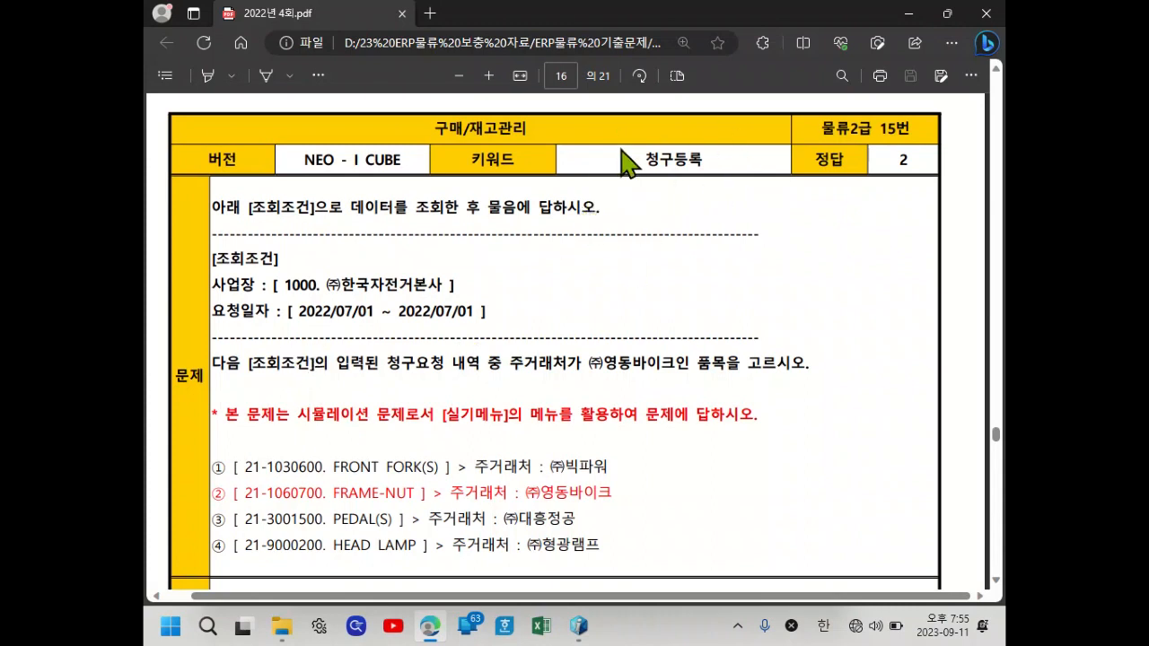
pyautogui.moveTo(646, 161); pyautogui.dragTo(717, 161)
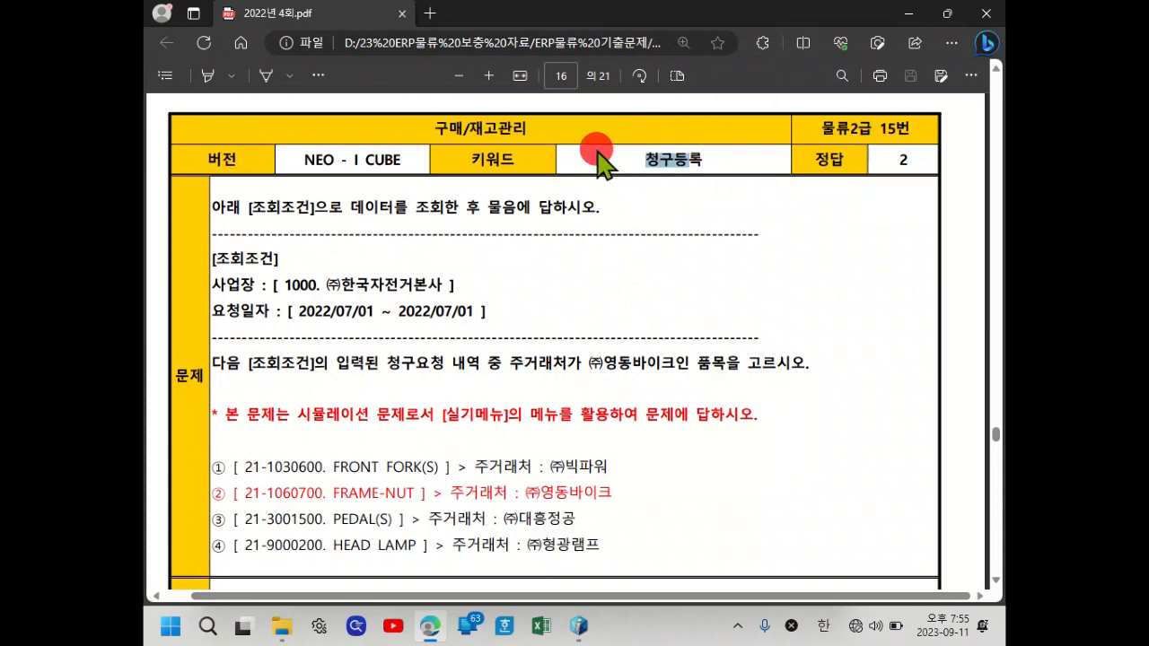
pyautogui.click(735, 162)
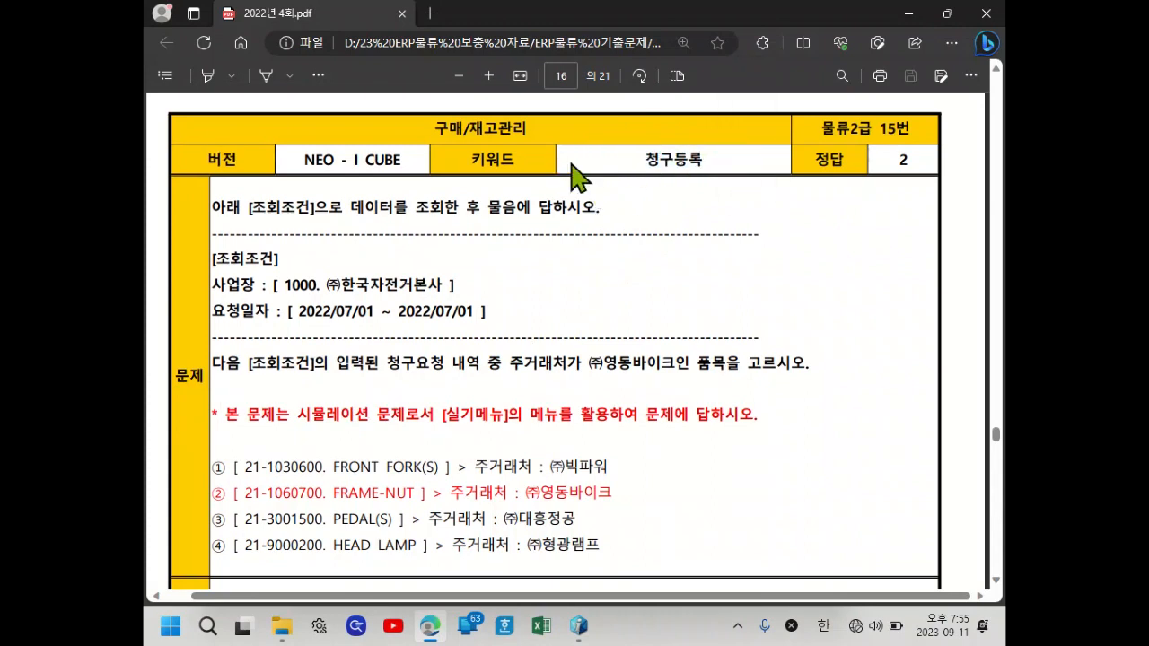
pyautogui.moveTo(305, 366); pyautogui.dragTo(796, 364)
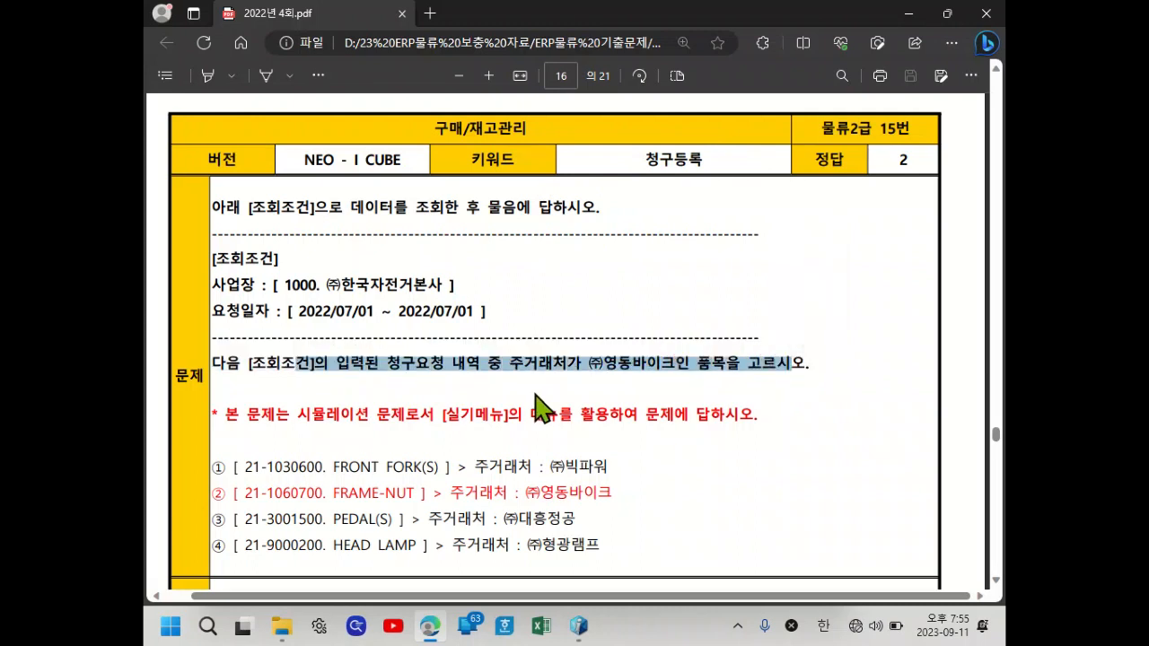
pyautogui.click(485, 395)
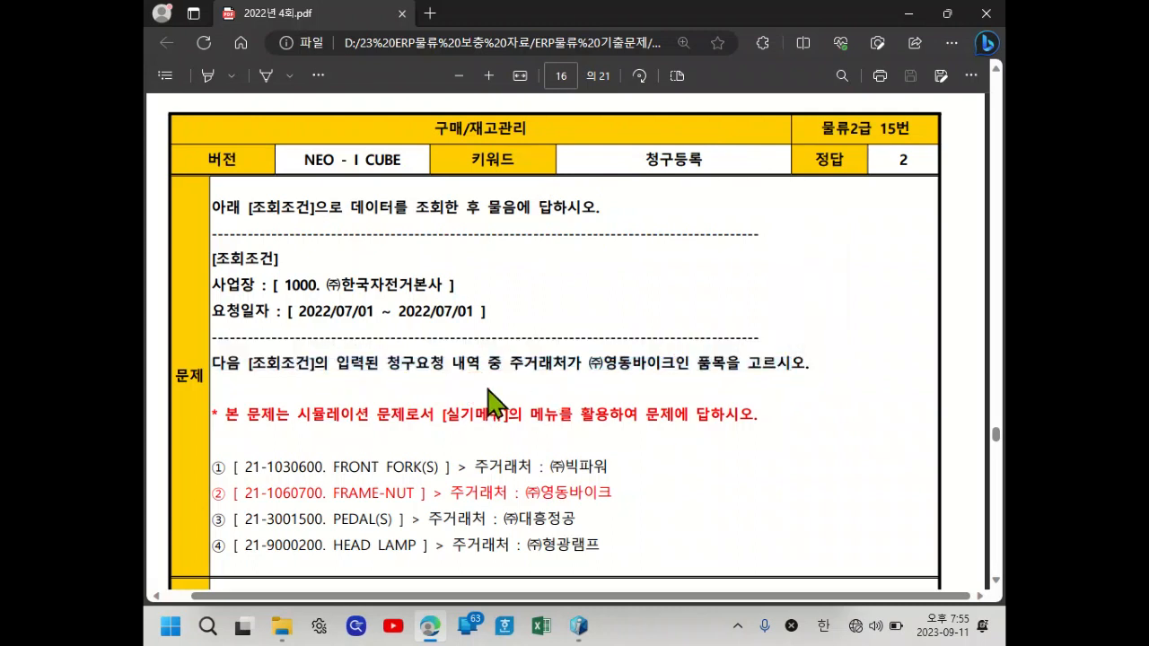
pyautogui.moveTo(220, 358); pyautogui.dragTo(487, 368)
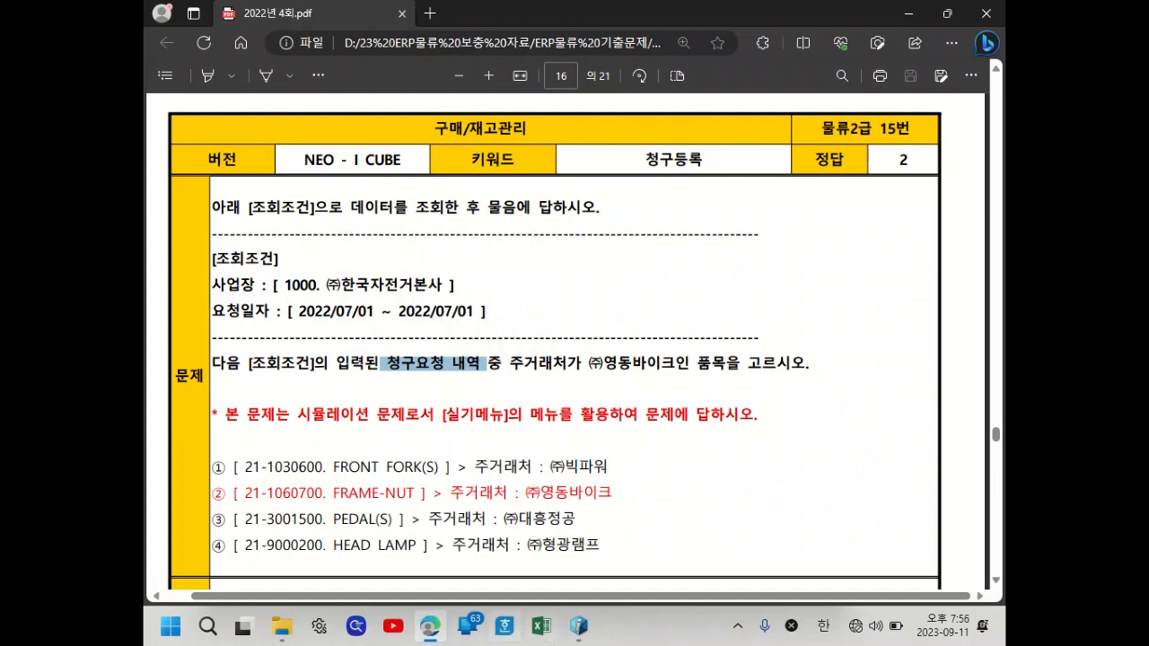
# Switch back to iCUBE 핵심ERP and open 청구등록 from 구매관리.
pyautogui.click(578, 626)
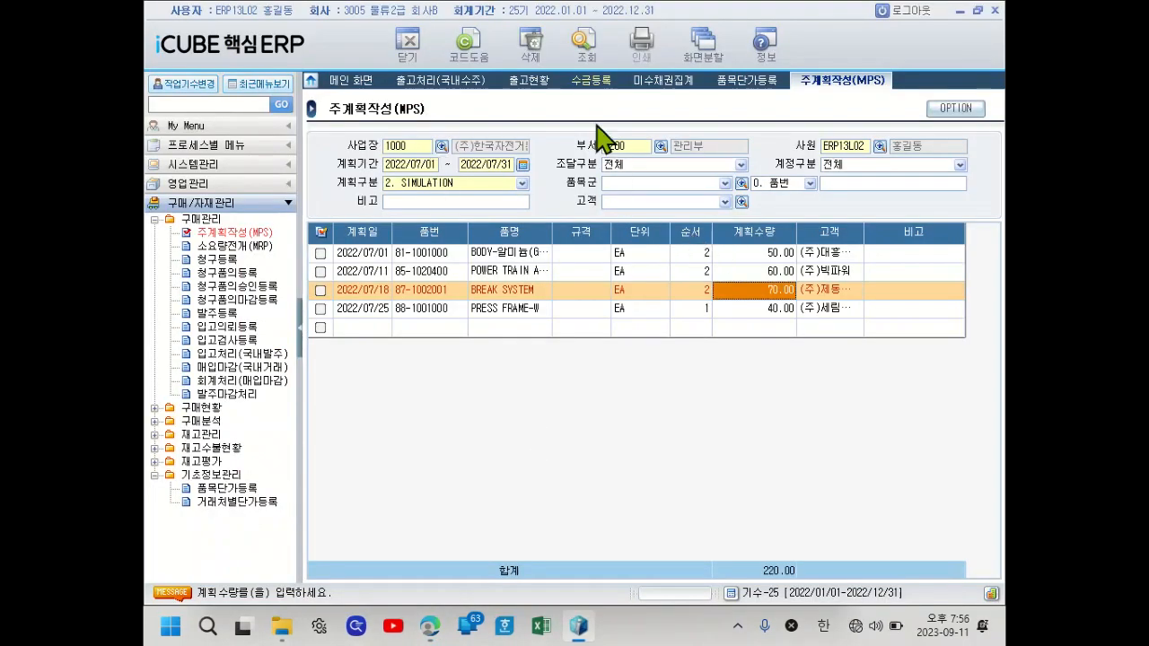
pyautogui.click(227, 259)
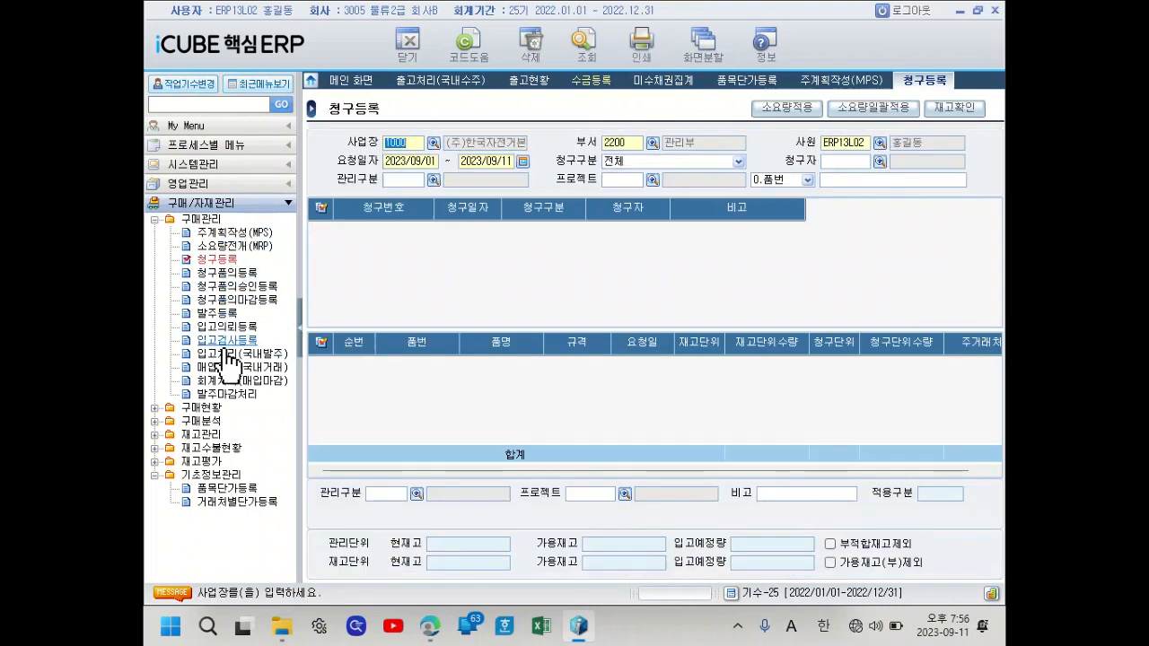
# Query 청구등록 for 요청일자 2022/07/01 ~ 2022/07/01 and select the 구매 request's 청구구분.
pyautogui.click(410, 162)
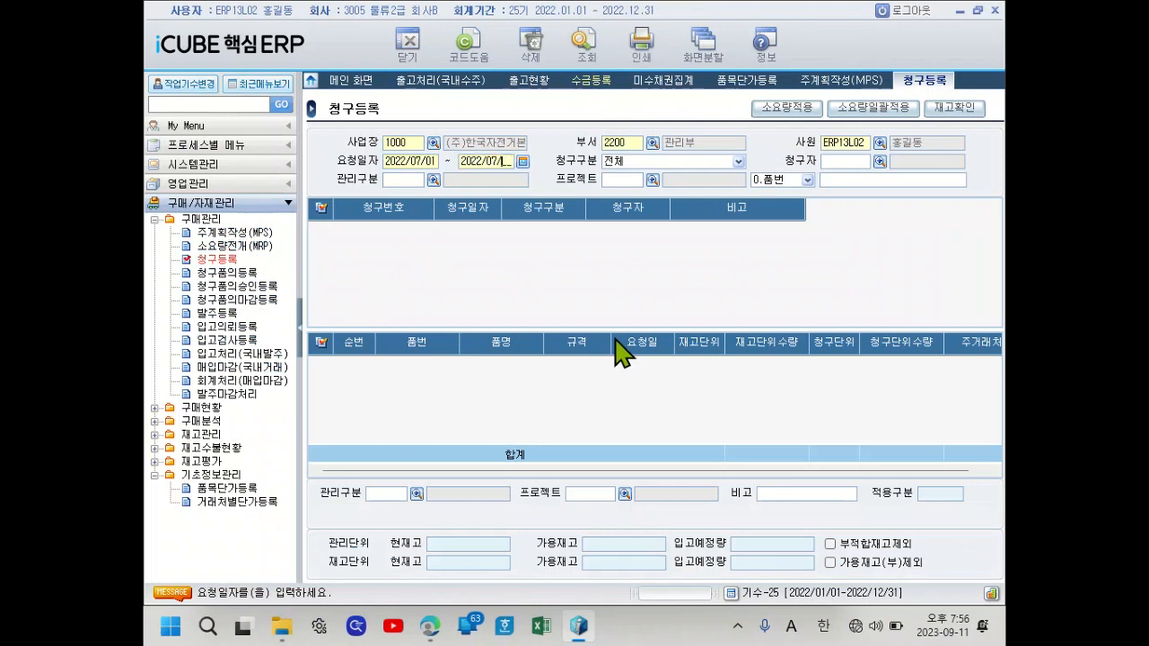
pyautogui.write('01')
pyautogui.press('Return')
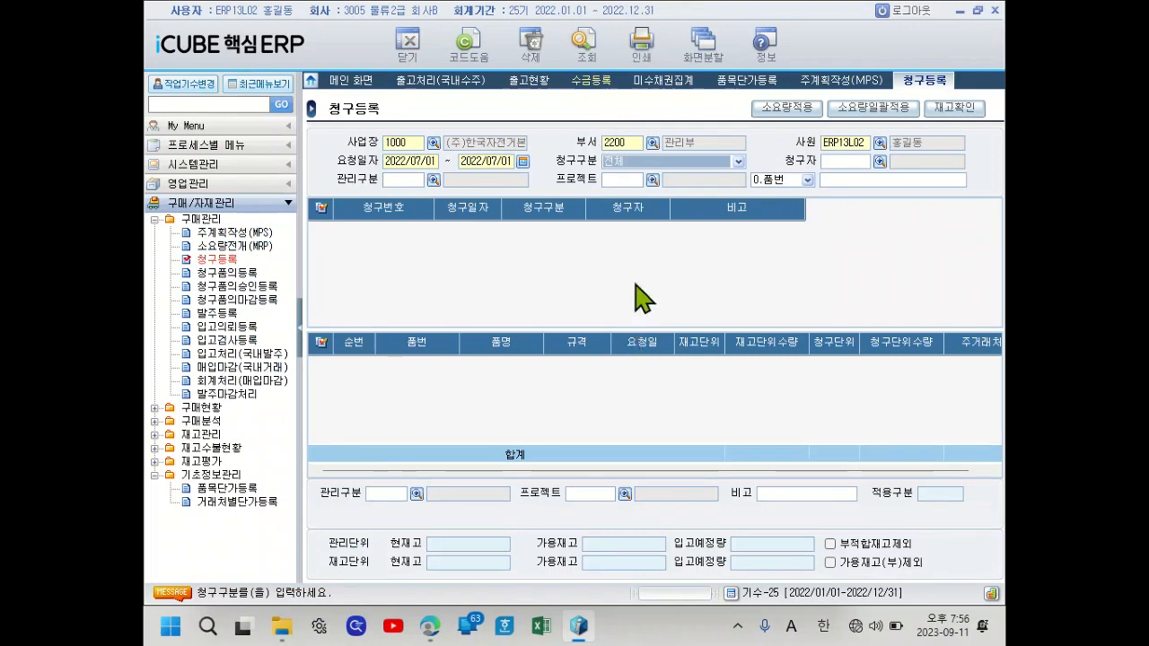
pyautogui.click(582, 45)
pyautogui.click(533, 224)
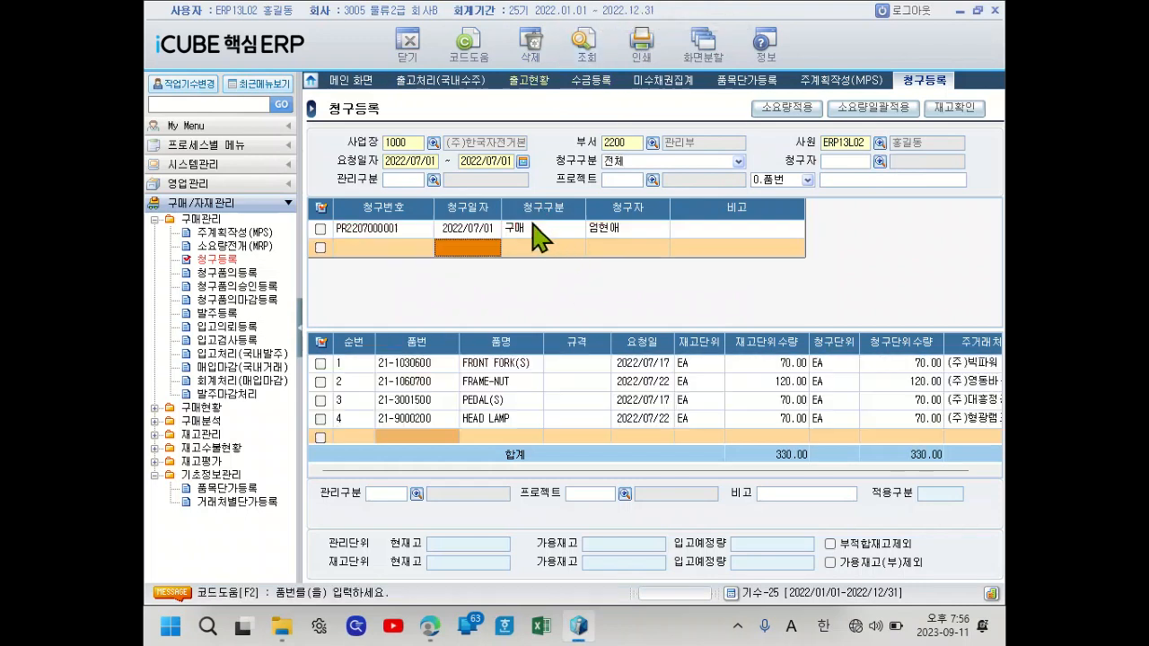
# Check the 주거래처 of the requested items and select the FRAME-NUT row's 주거래처.
pyautogui.click(612, 471)
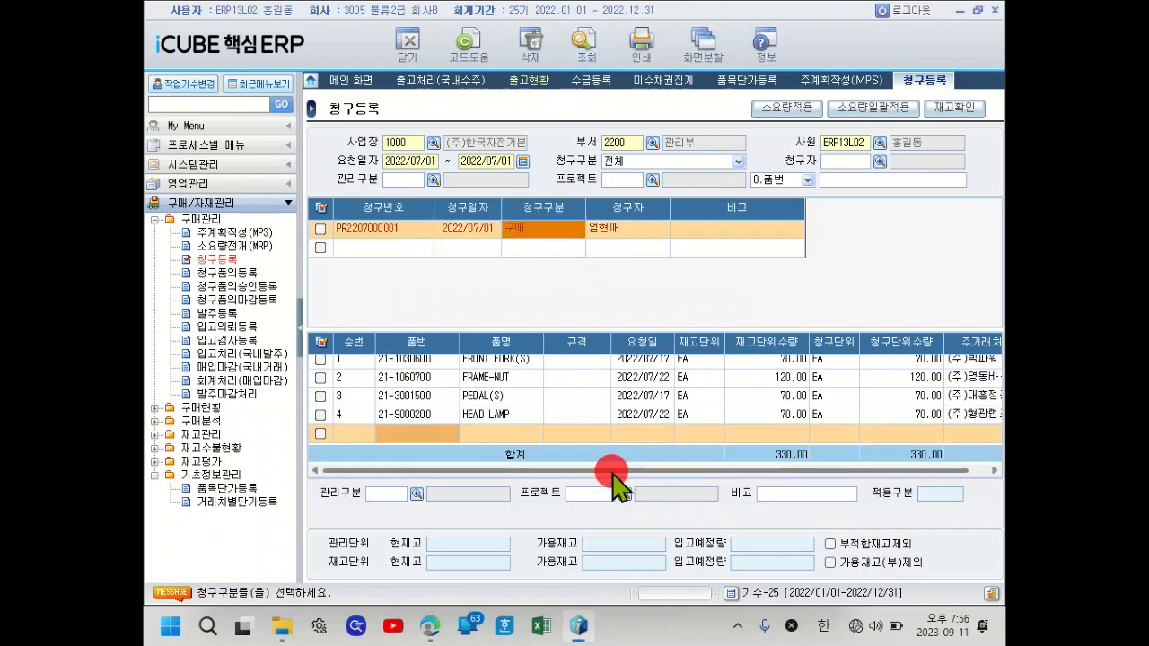
pyautogui.moveTo(765, 469); pyautogui.dragTo(925, 476)
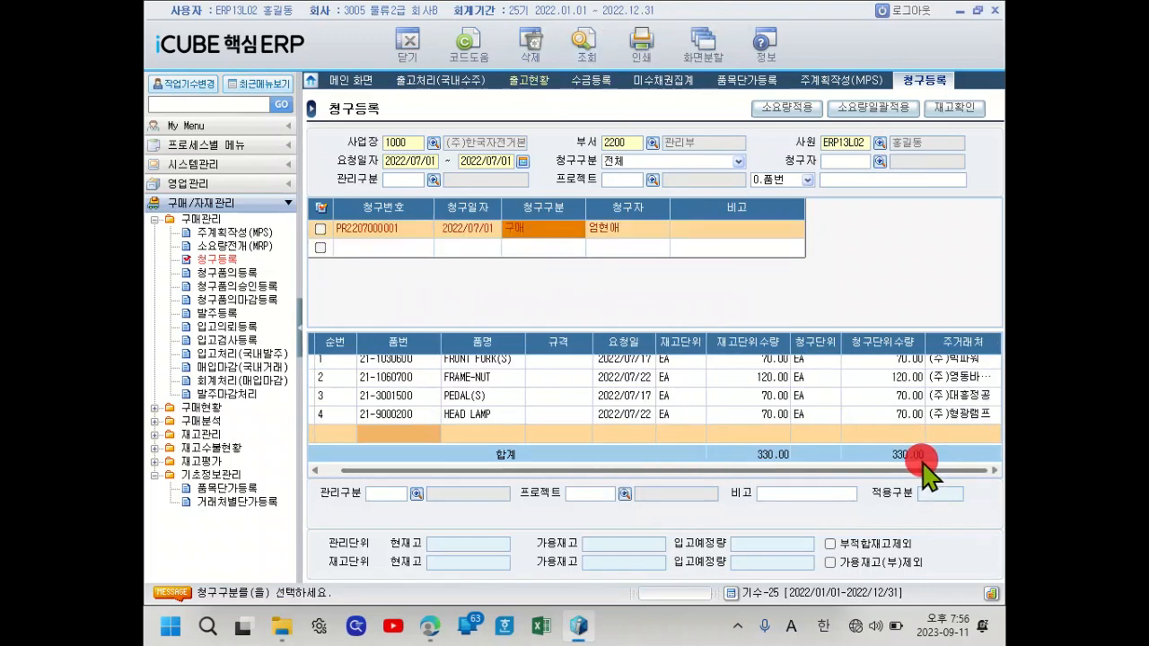
pyautogui.click(959, 378)
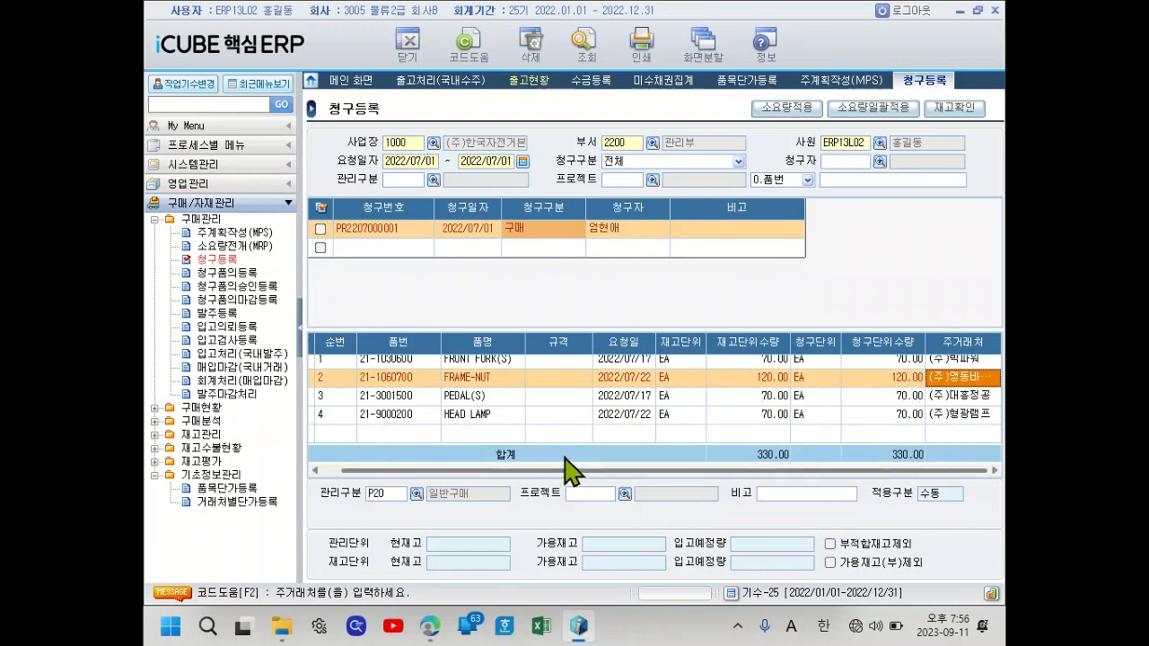
# Mark the FRAME-NUT row and run 재고확인 to view its stock quantities.
pyautogui.moveTo(604, 474); pyautogui.dragTo(410, 488)
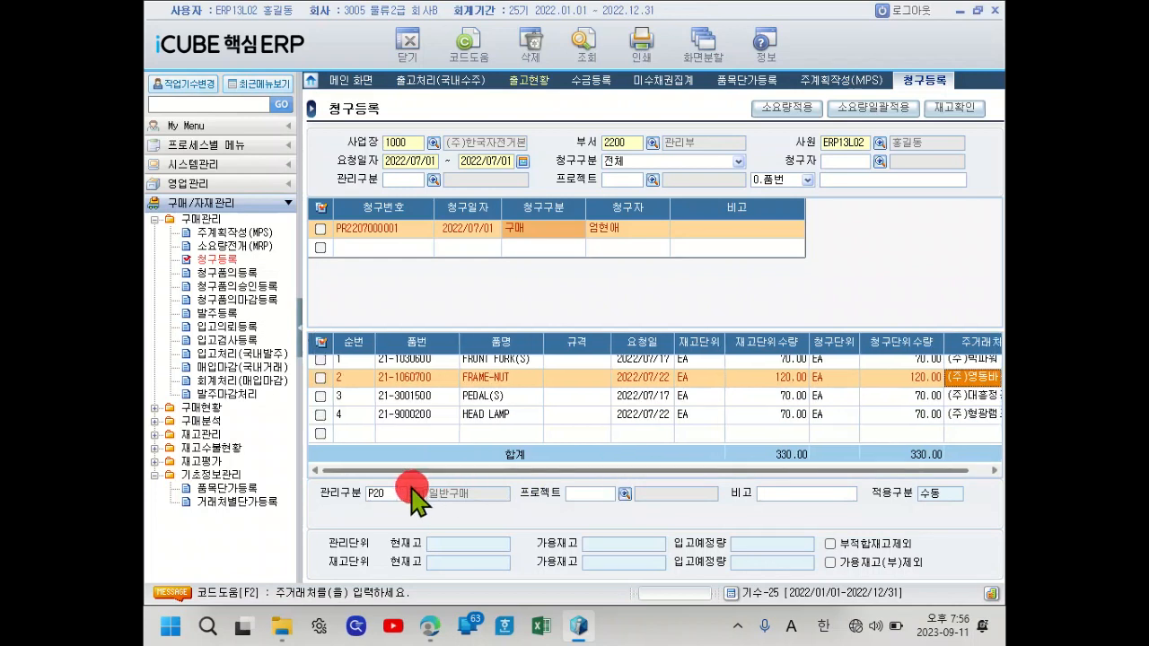
pyautogui.click(321, 377)
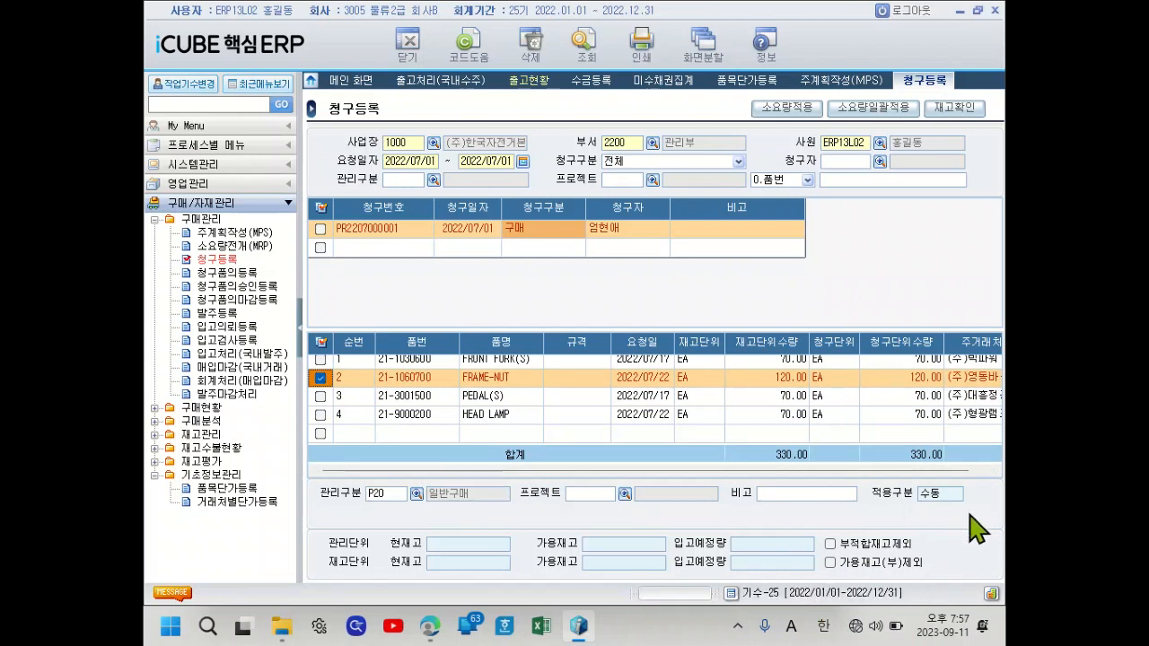
pyautogui.click(952, 108)
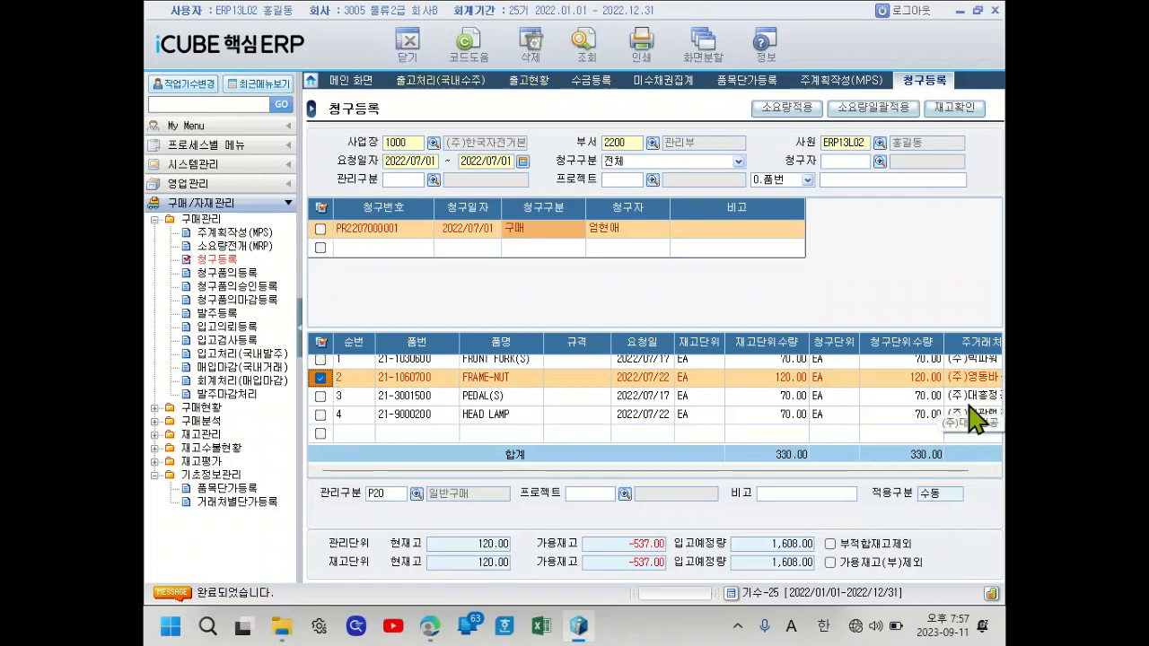
# View FRAME-NUT's 품목상세정보, highlight its 주거래처 name under ORDER / COST, and close the details.
pyautogui.click(974, 384)
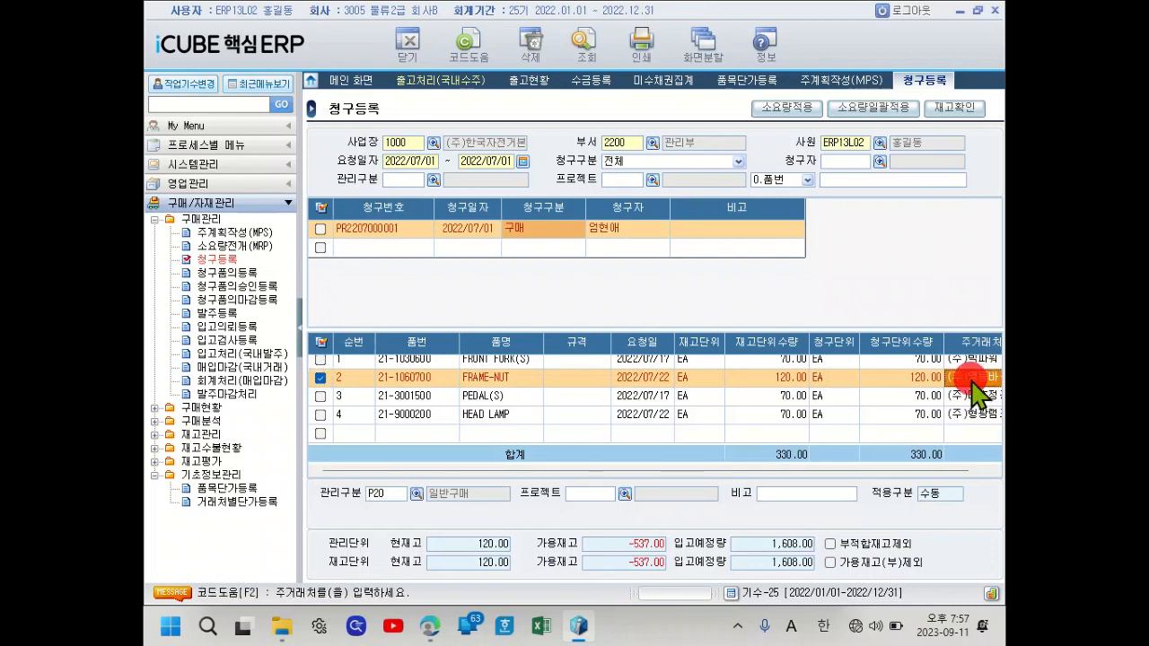
pyautogui.rightClick(627, 382)
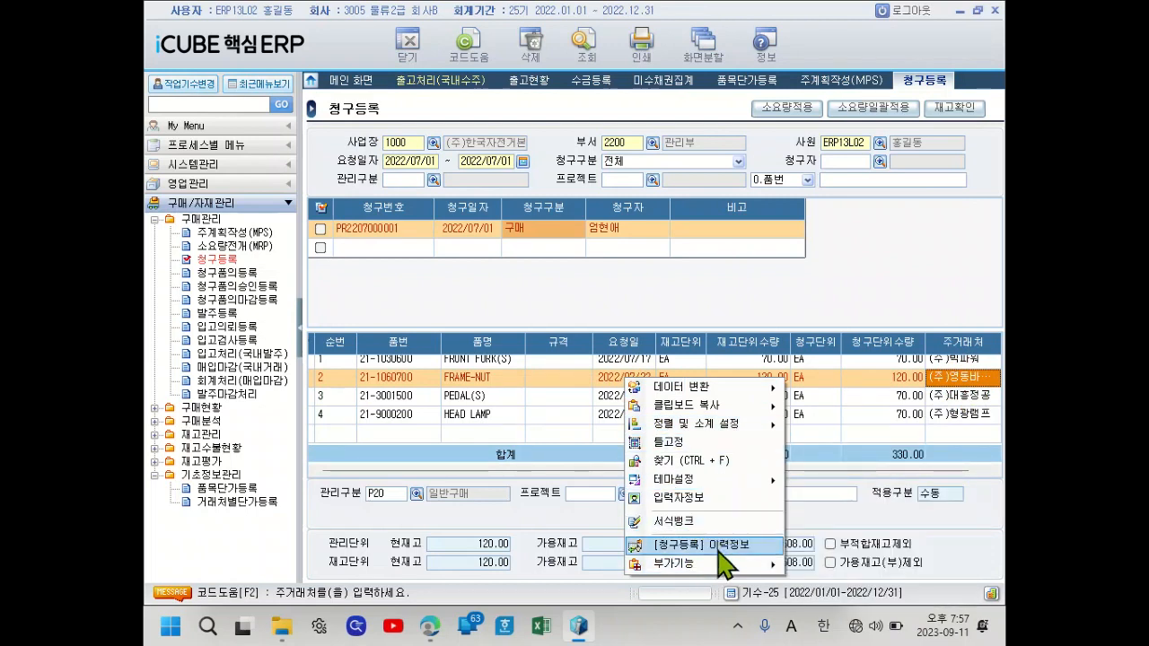
pyautogui.moveTo(762, 566)
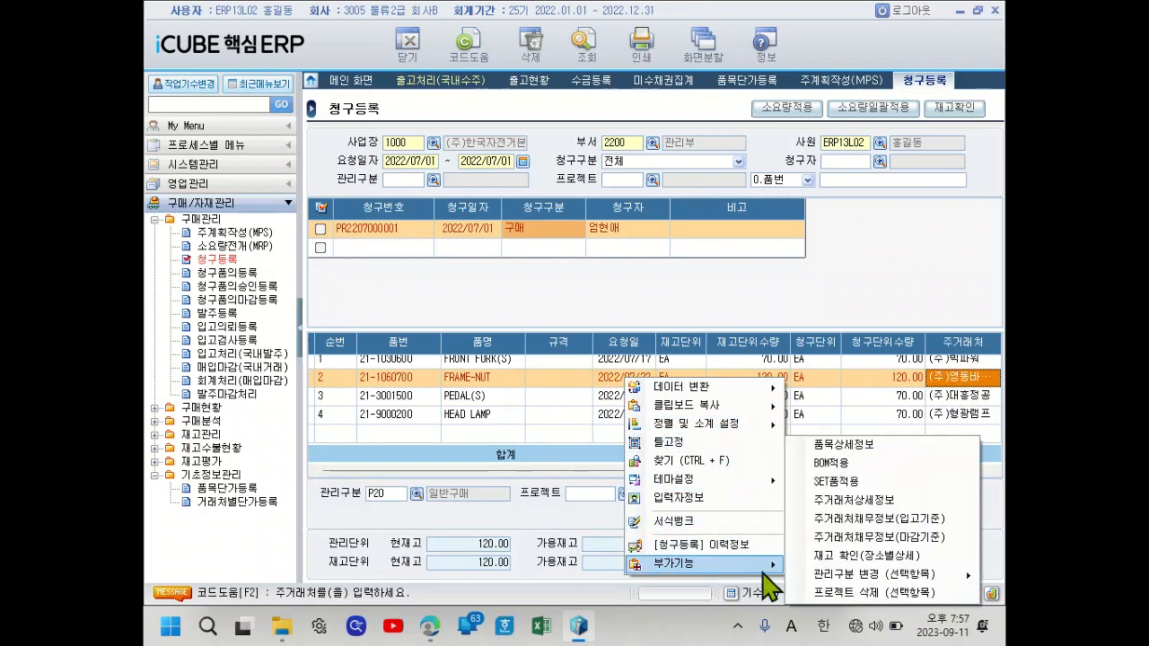
pyautogui.click(835, 441)
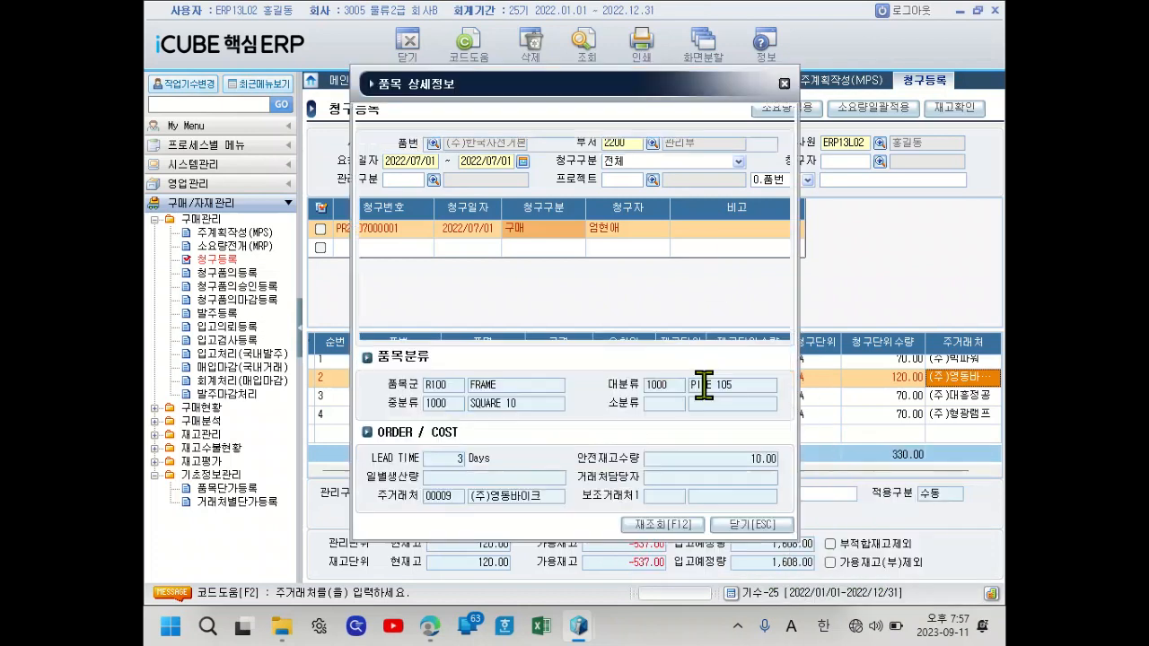
pyautogui.click(462, 497)
pyautogui.click(549, 498)
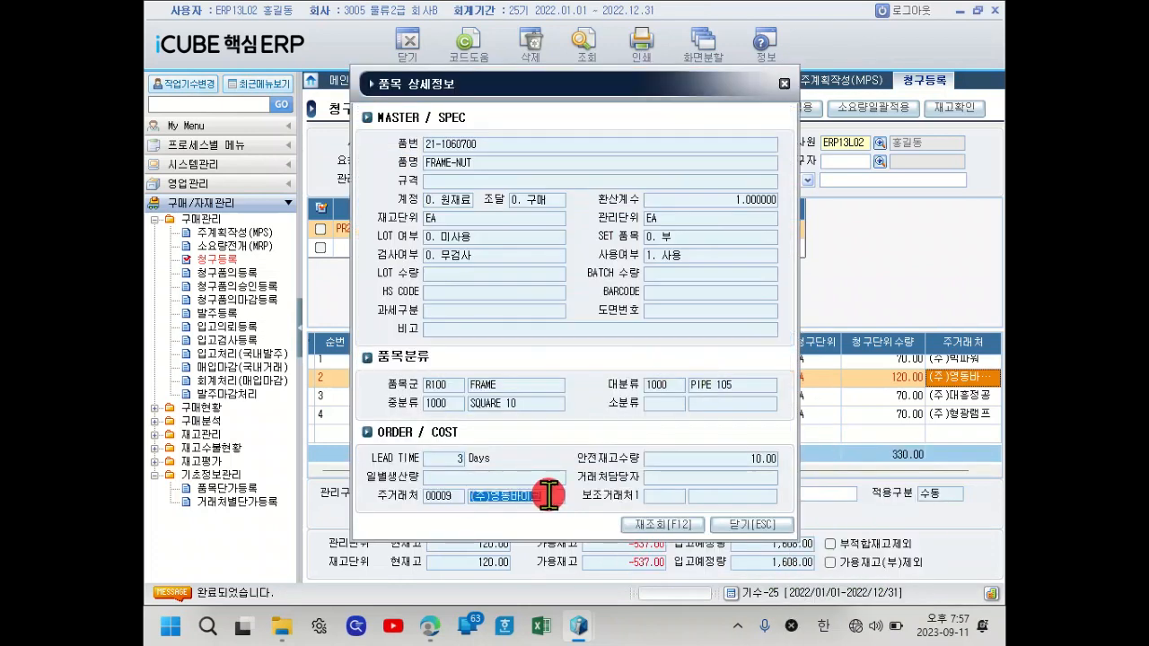
pyautogui.click(492, 492)
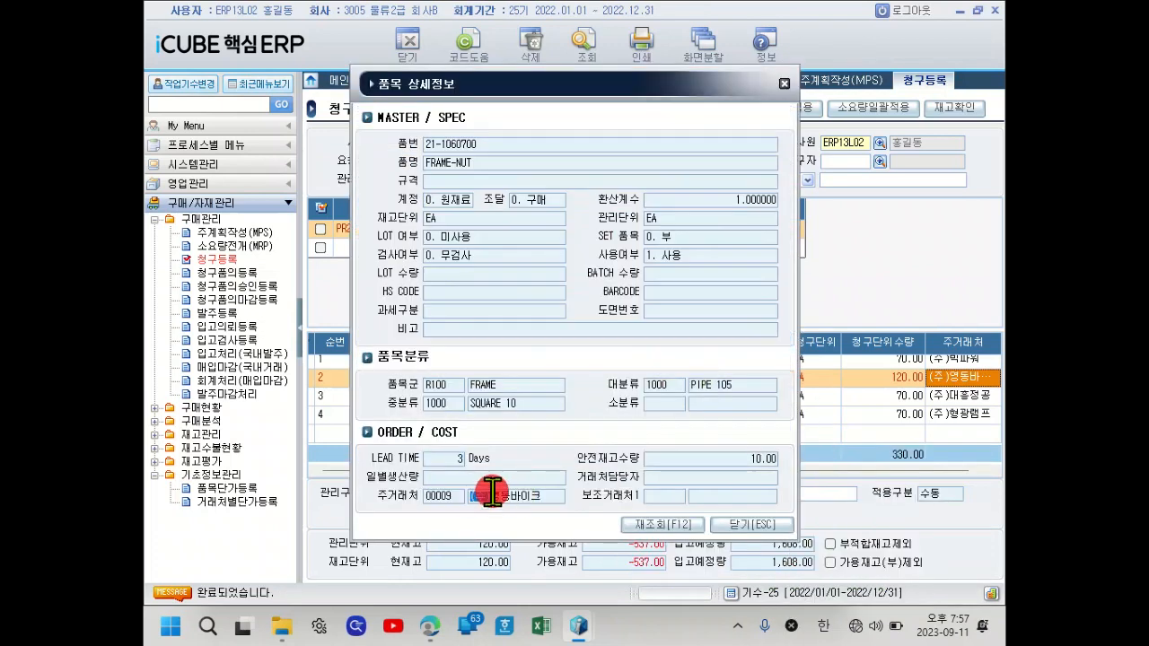
pyautogui.click(784, 84)
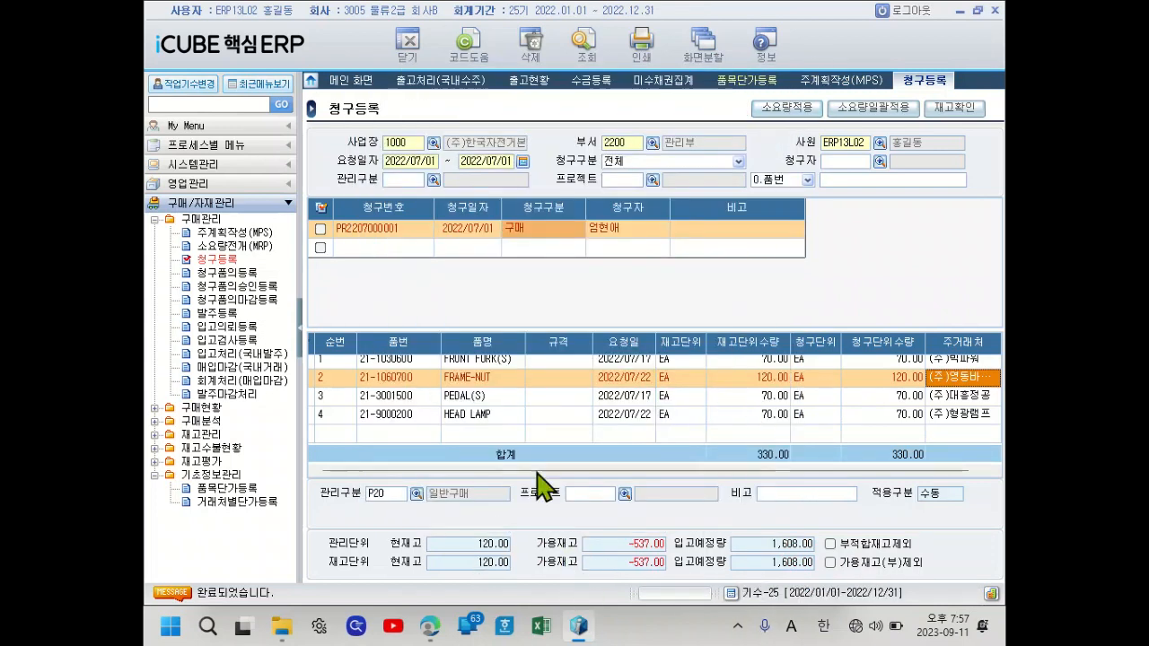
pyautogui.moveTo(577, 472); pyautogui.dragTo(423, 465)
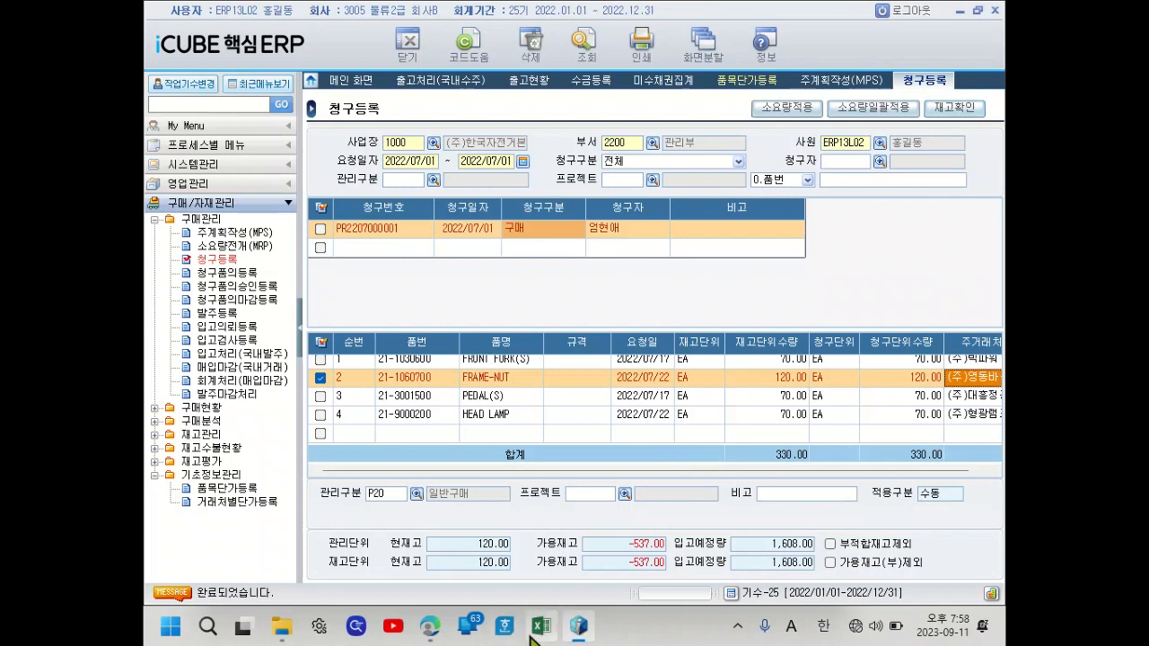
# Switch to the exam PDF in Edge and compare question 15's answer choices with its 청구등록 image.
pyautogui.moveTo(575, 628)
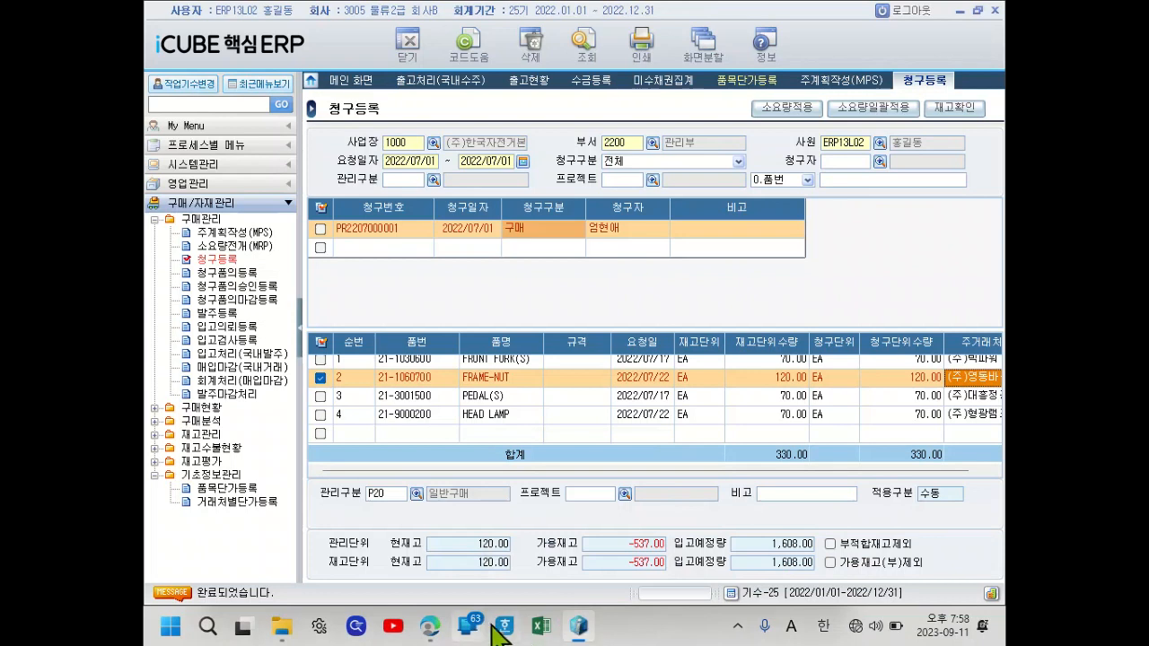
pyautogui.click(432, 627)
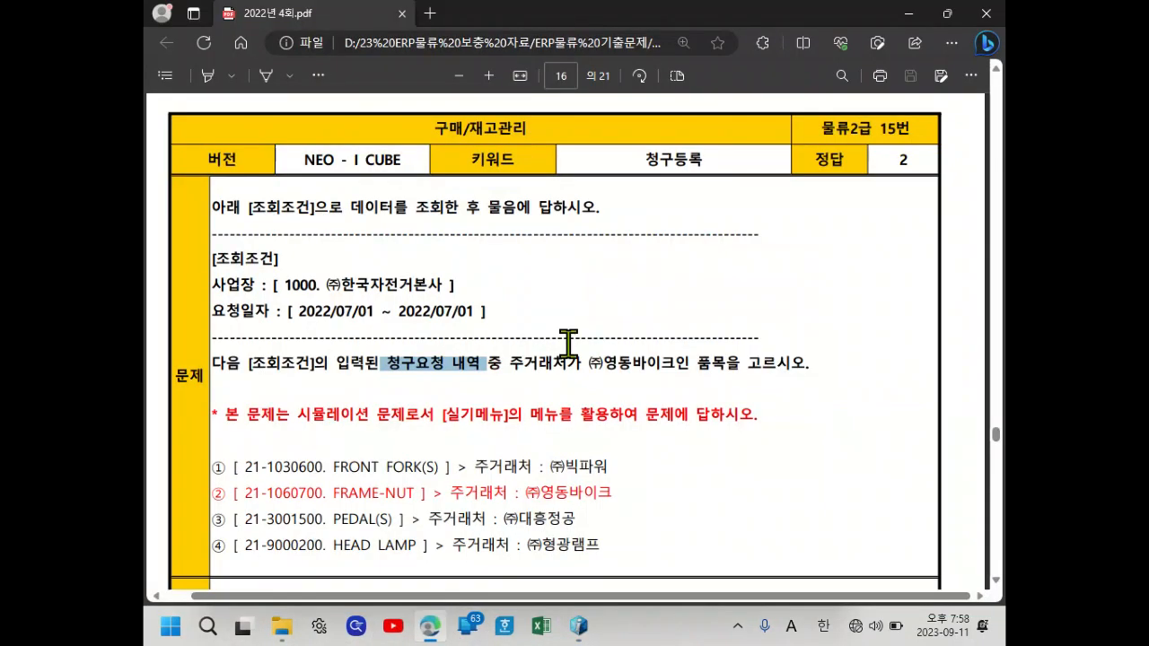
pyautogui.scroll(-10, 471, 422)
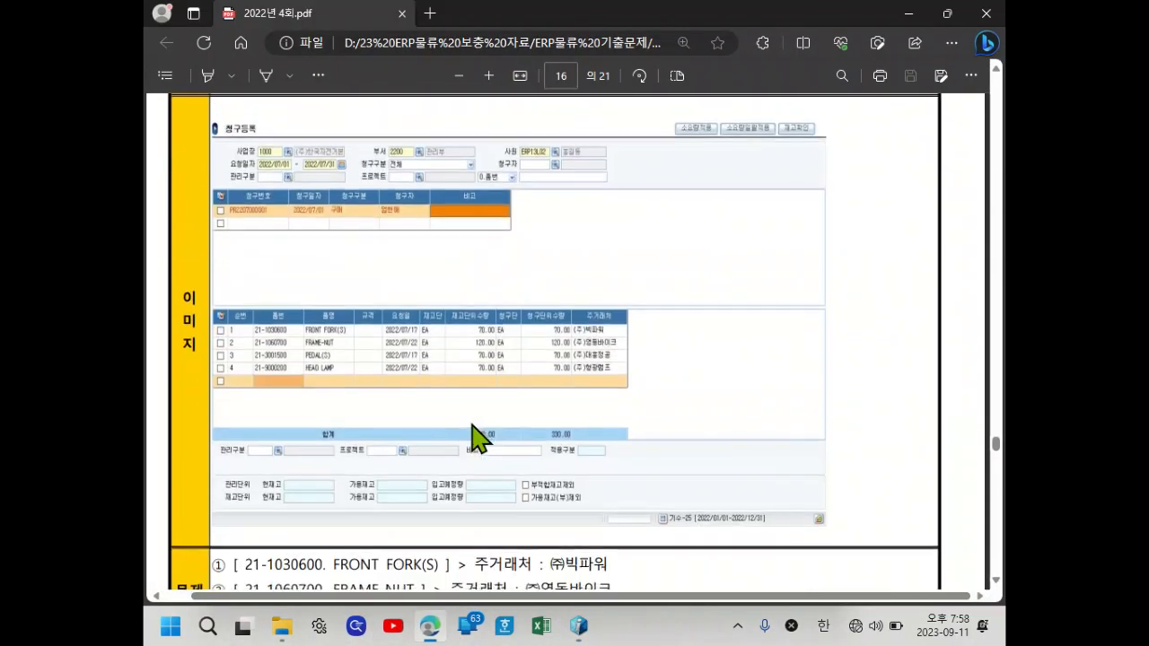
# Read question 16 on 발주등록 in the PDF, highlighting the term 발주내역 in the question text.
pyautogui.scroll(-3, 475, 438)
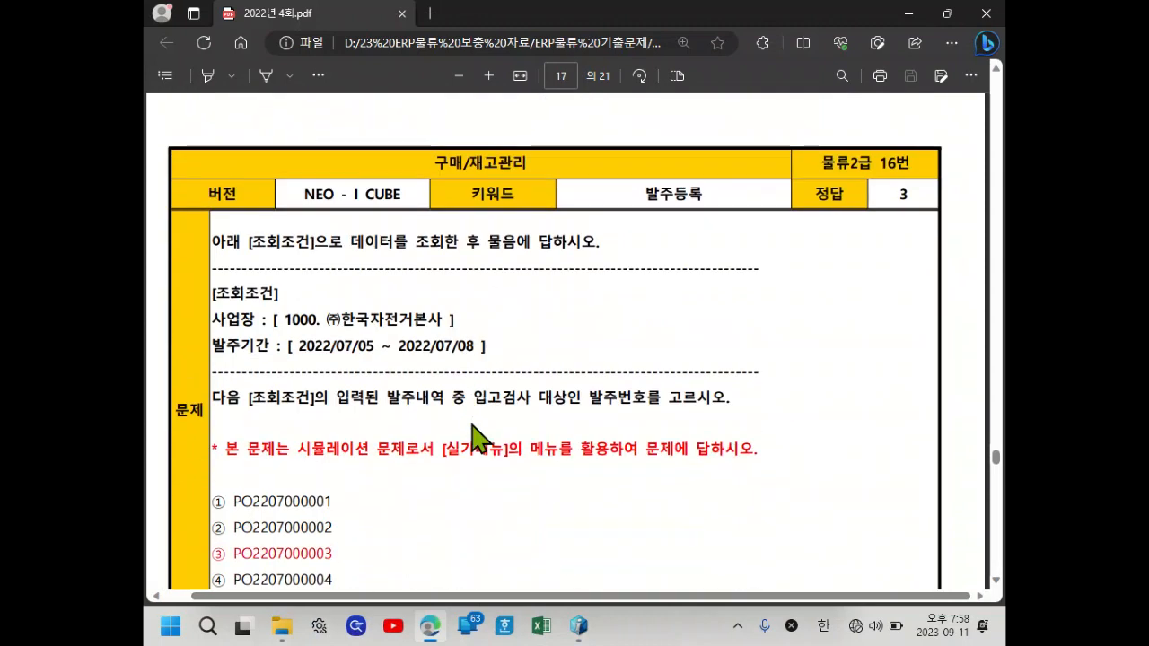
pyautogui.scroll(-1, 472, 436)
pyautogui.moveTo(243, 316); pyautogui.dragTo(553, 322)
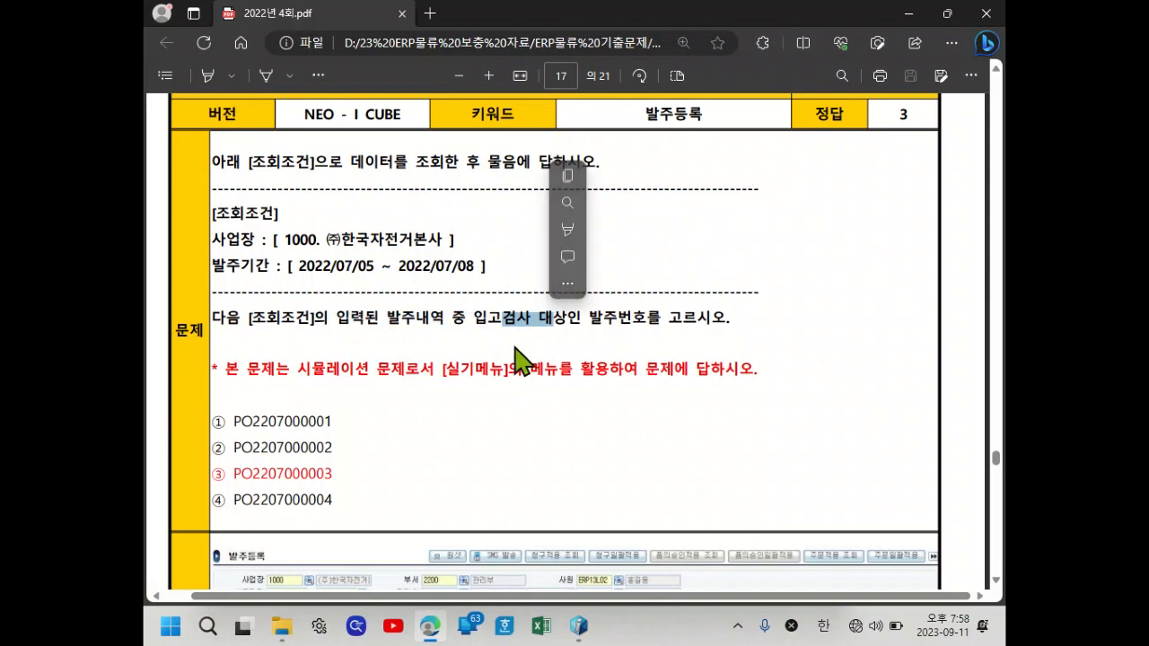
pyautogui.moveTo(388, 321); pyautogui.dragTo(446, 318)
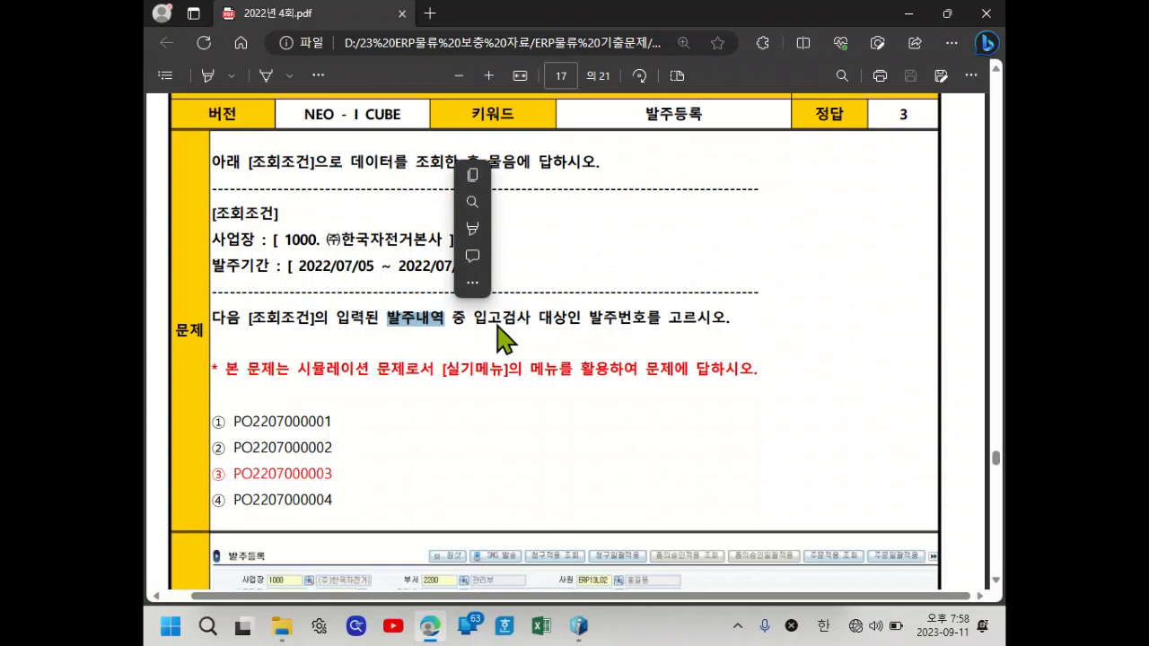
pyautogui.click(488, 316)
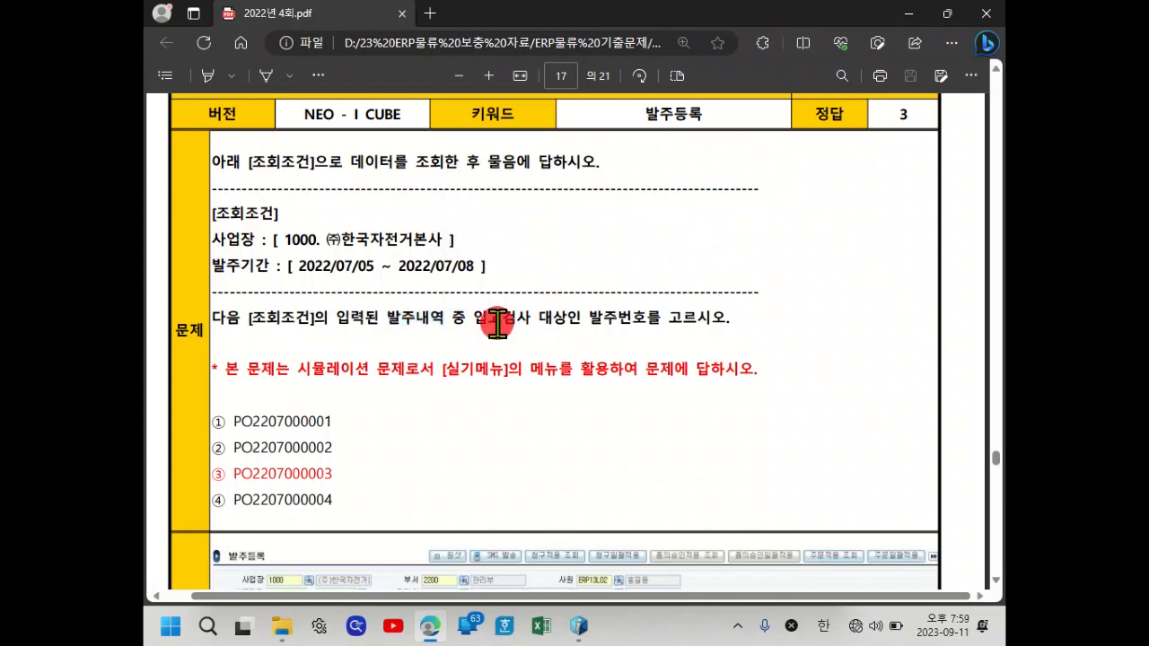
pyautogui.moveTo(388, 321); pyautogui.dragTo(441, 323)
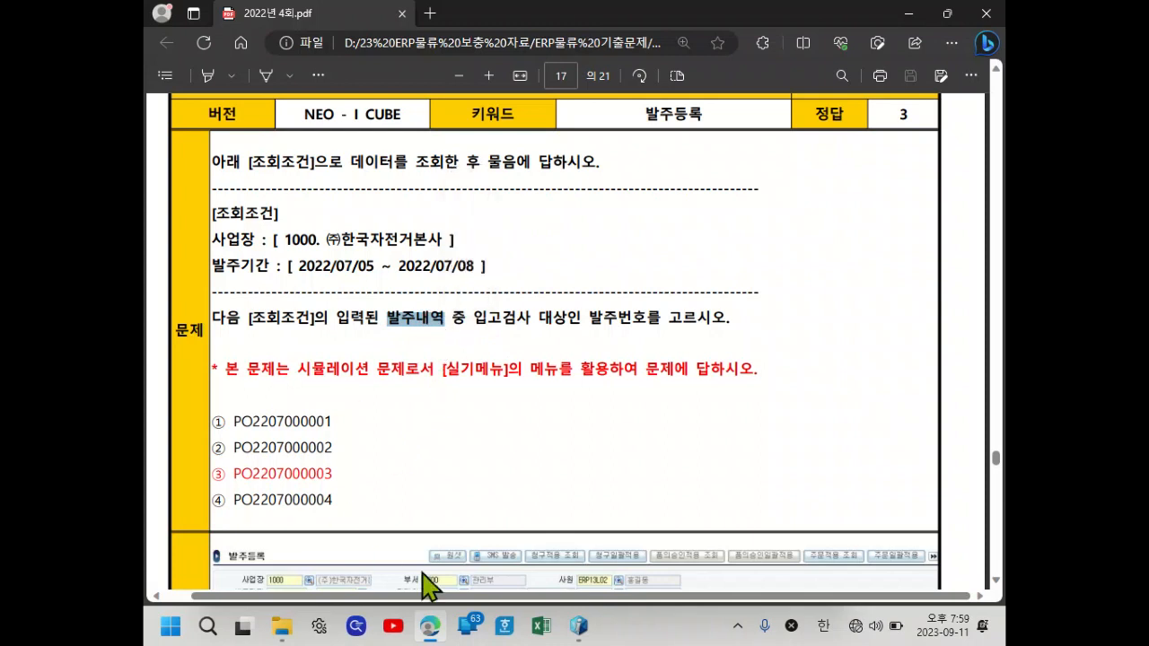
# Switch back to iCUBE 핵심ERP, open 발주등록 and query 발주기간 2022/07/05 ~ 2022/07/08.
pyautogui.click(578, 627)
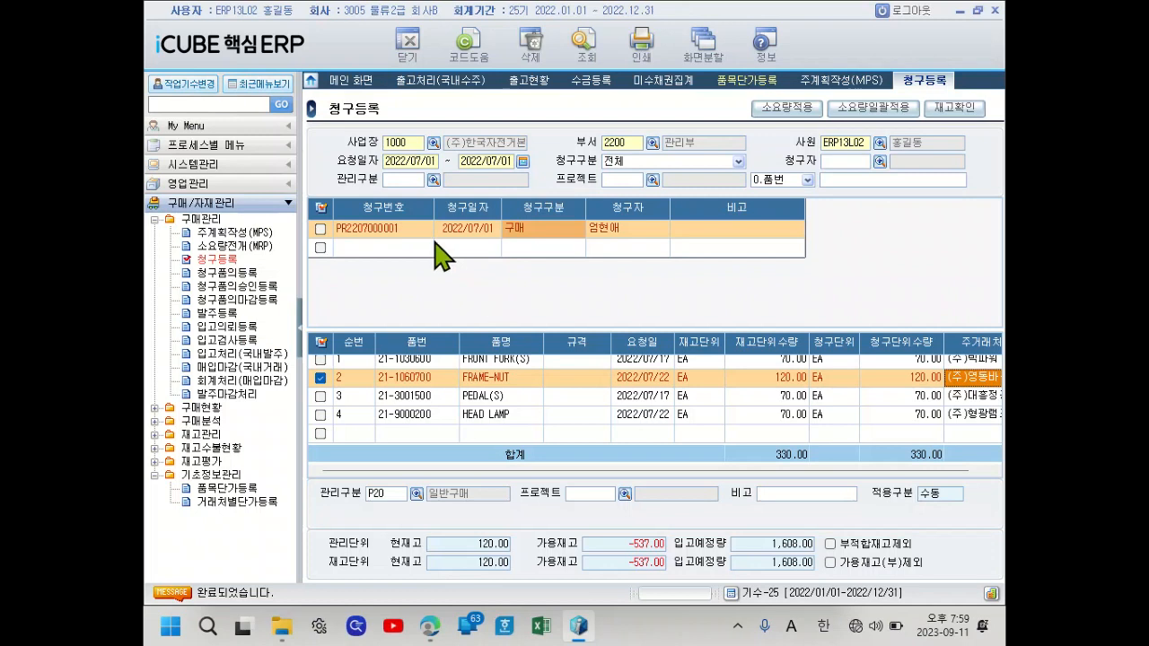
pyautogui.click(230, 315)
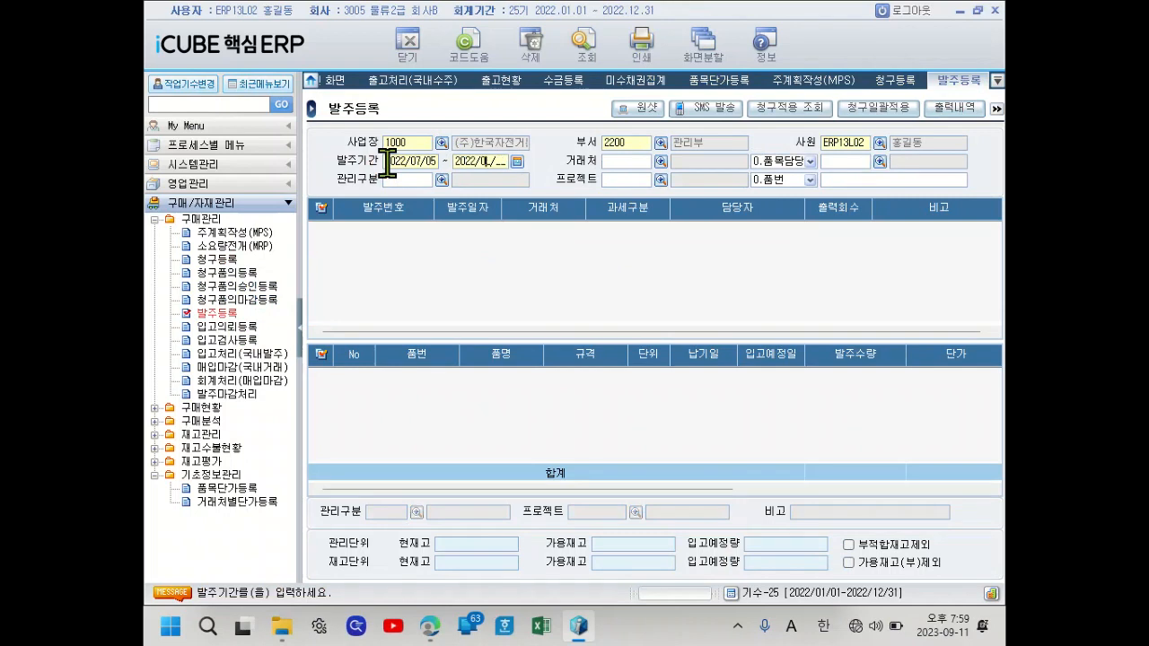
pyautogui.write('8')
pyautogui.press('Return')
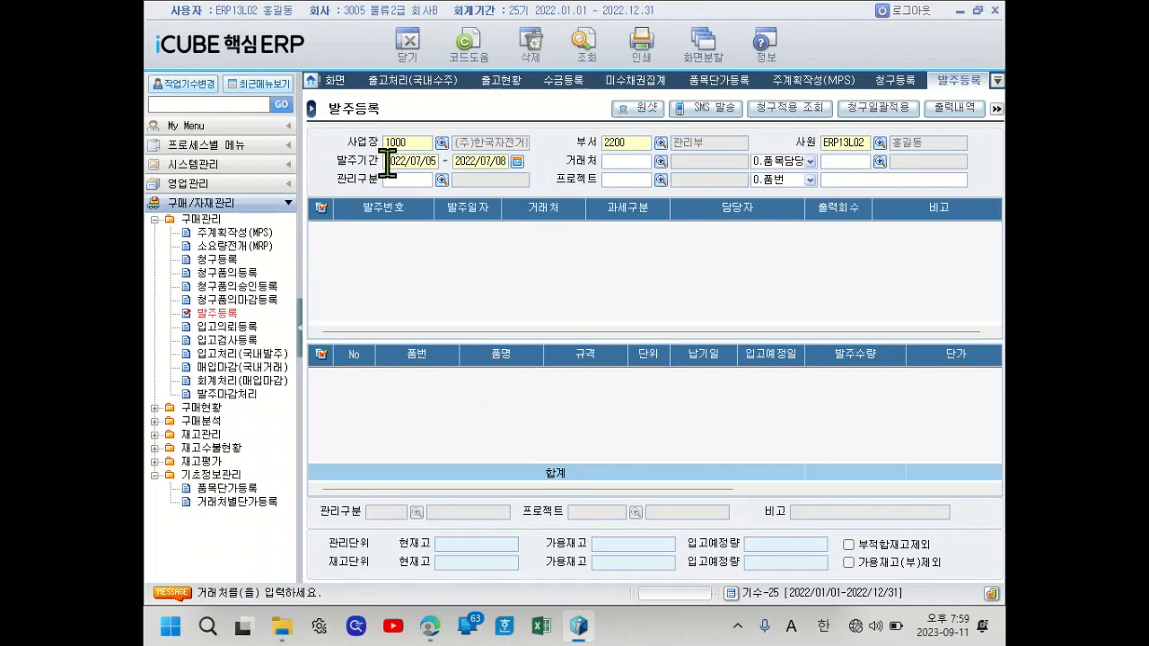
pyautogui.press('Return')
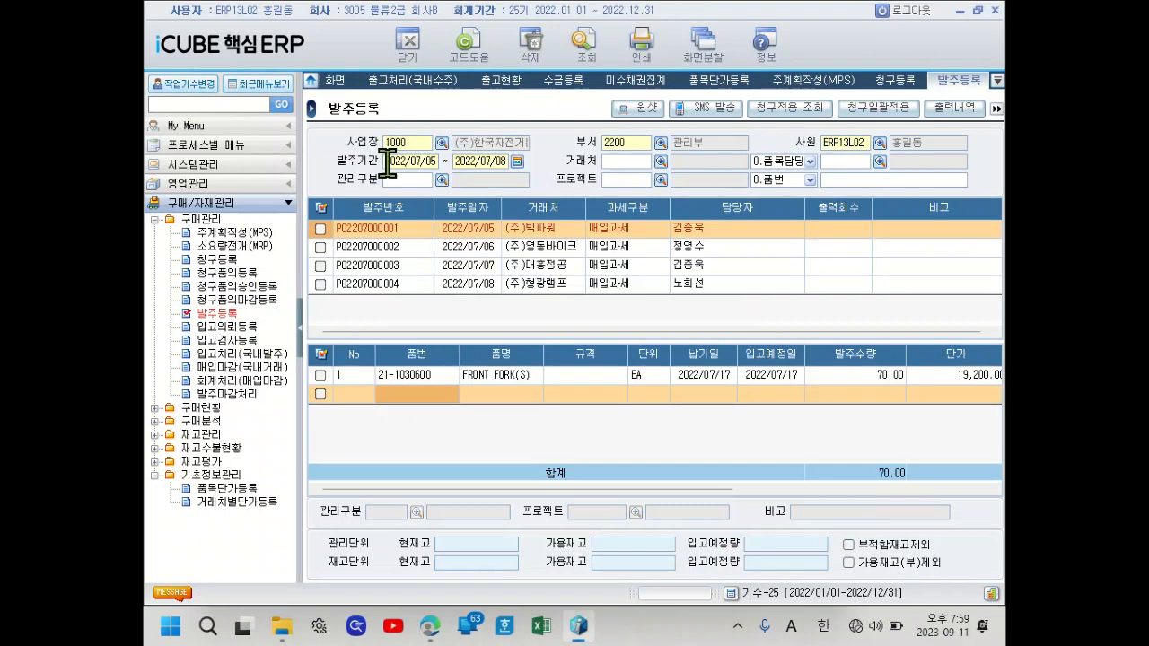
# Check the 검사 column of the item line for each purchase order, from (주)빅파워 through (주)형광램프.
pyautogui.click(552, 230)
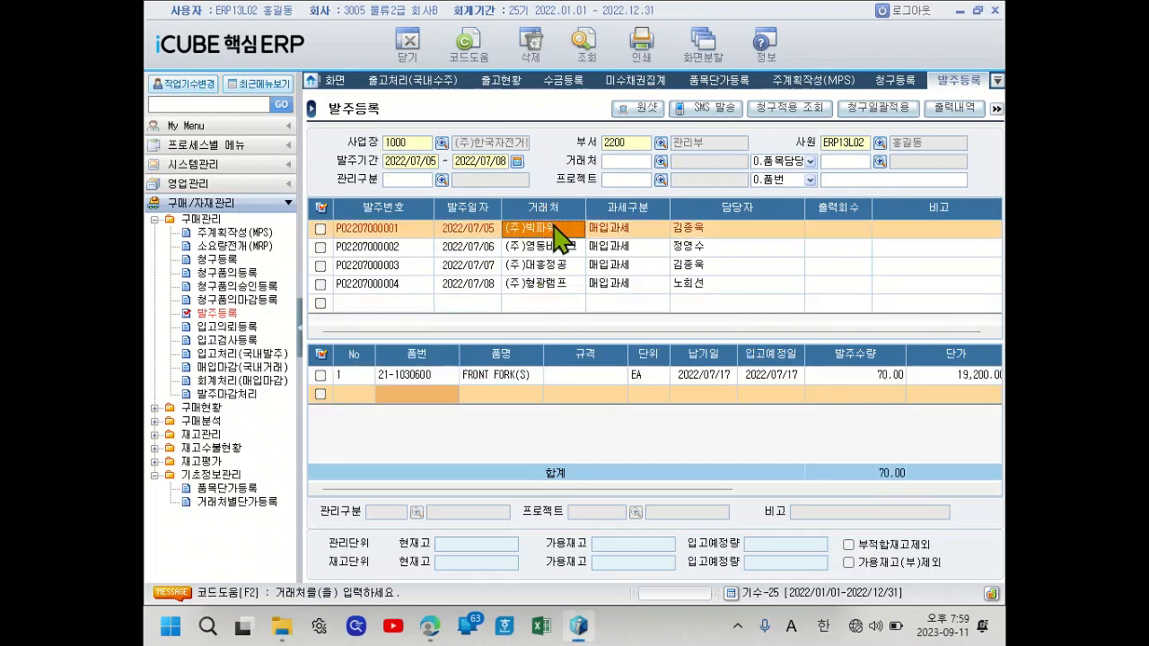
pyautogui.moveTo(669, 489); pyautogui.dragTo(970, 490)
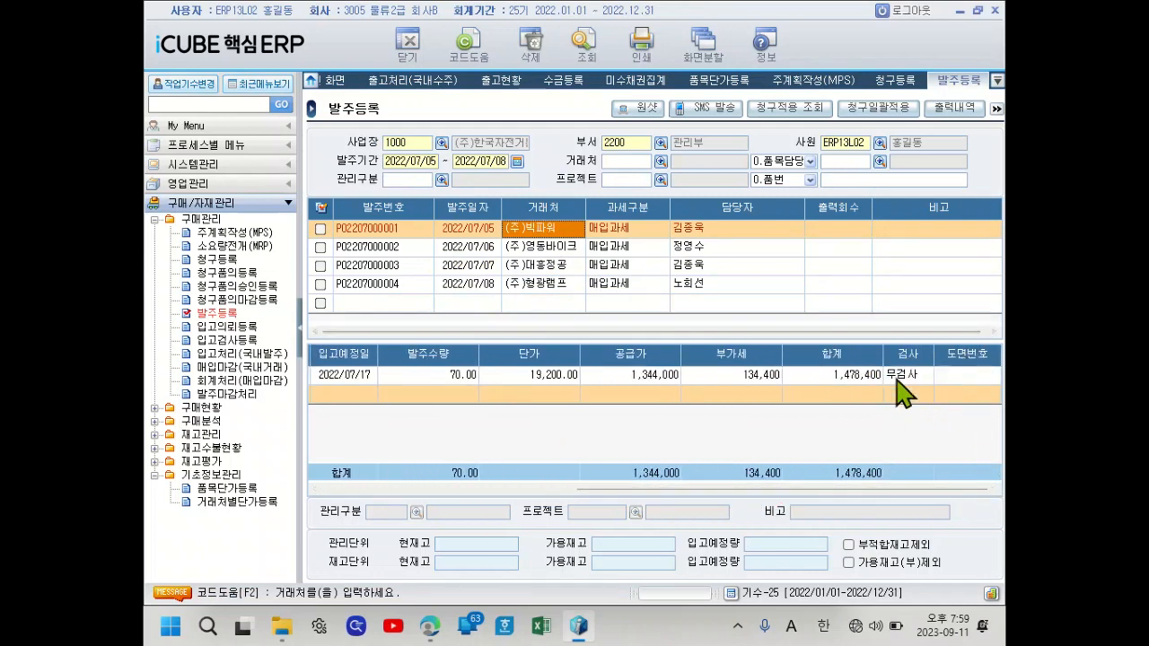
pyautogui.click(552, 249)
pyautogui.moveTo(693, 489); pyautogui.dragTo(972, 490)
pyautogui.click(521, 266)
pyautogui.moveTo(581, 490); pyautogui.dragTo(898, 490)
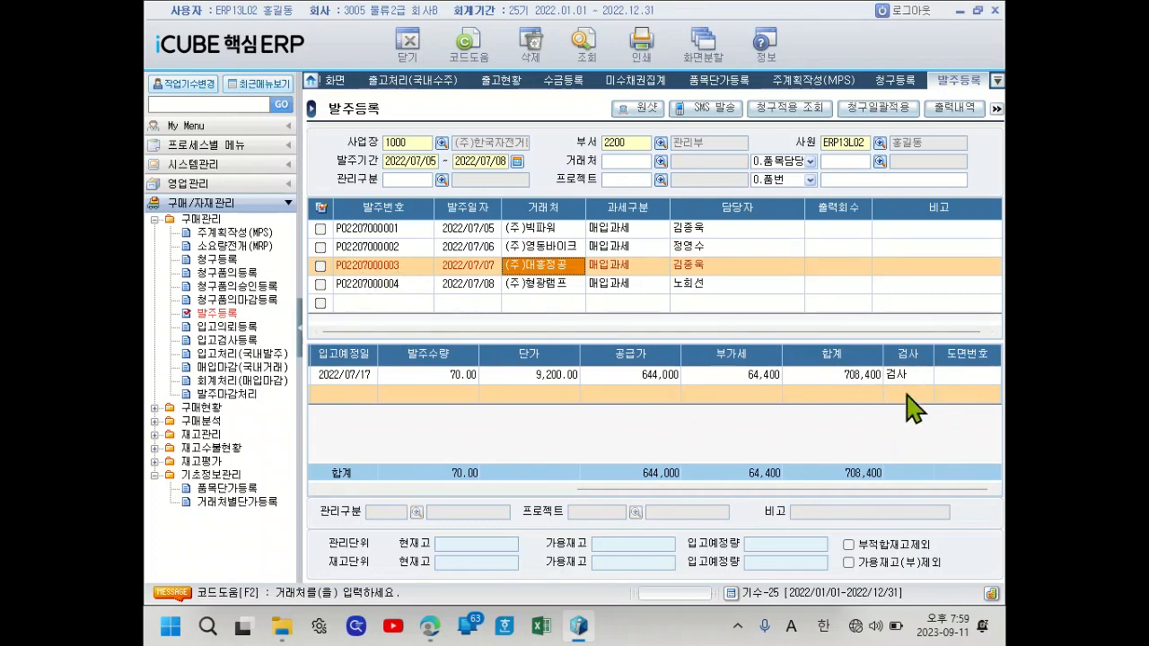
pyautogui.click(521, 284)
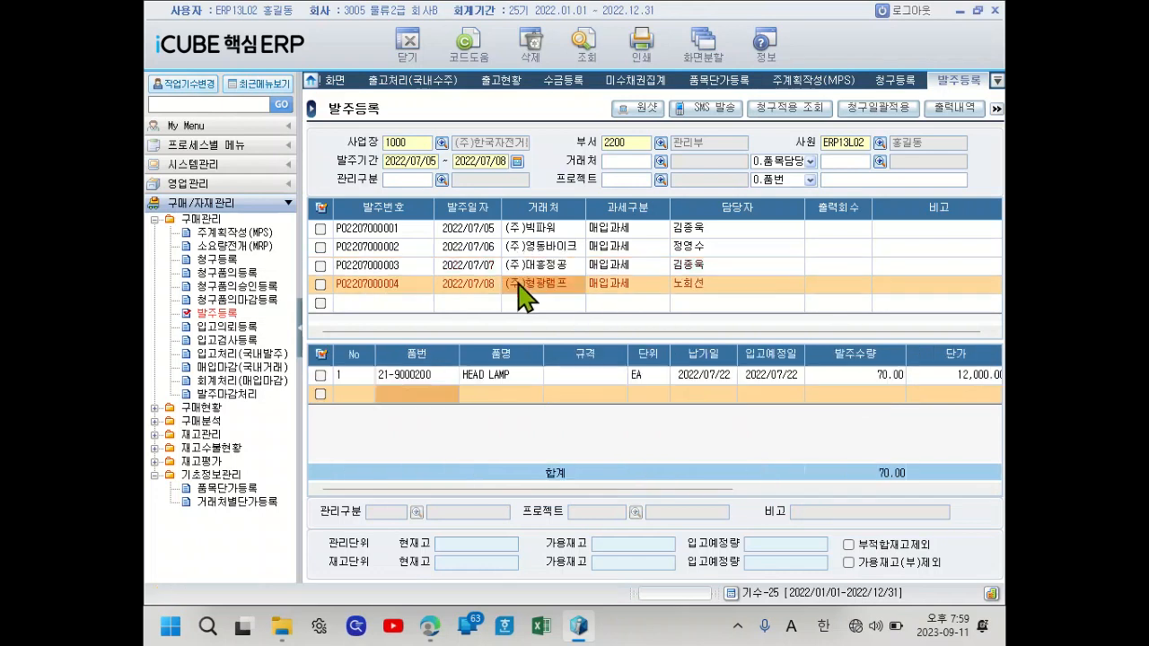
pyautogui.moveTo(728, 493); pyautogui.dragTo(995, 479)
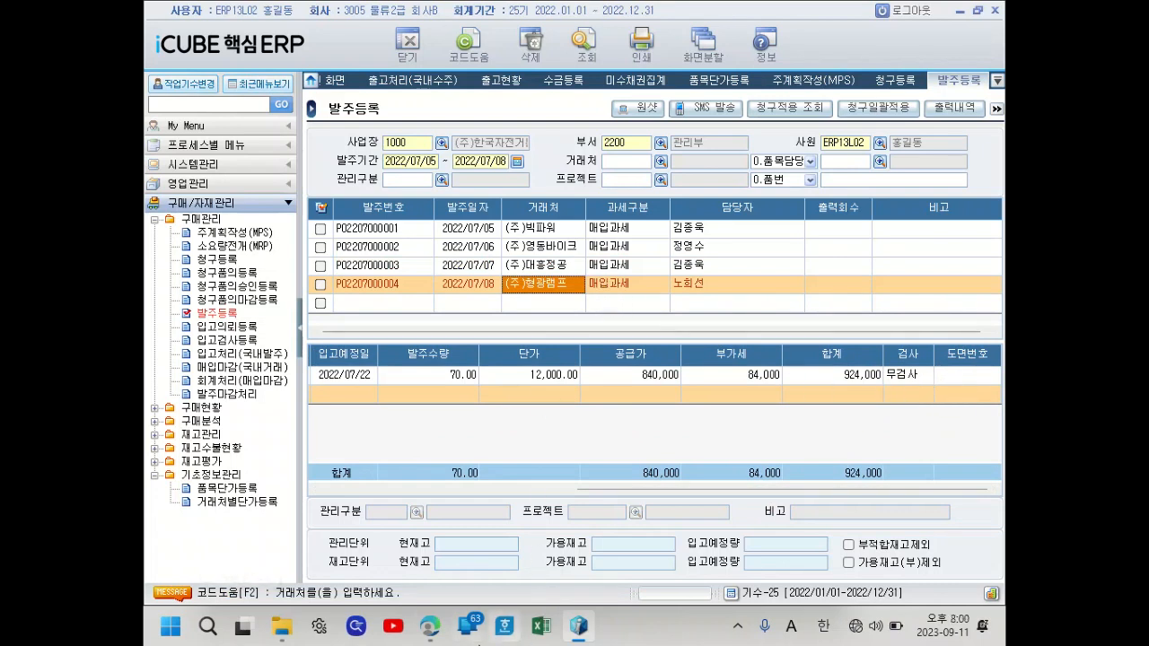
# Switch to the exam PDF in Edge, review question 16's explanation and continue to question 17.
pyautogui.click(432, 626)
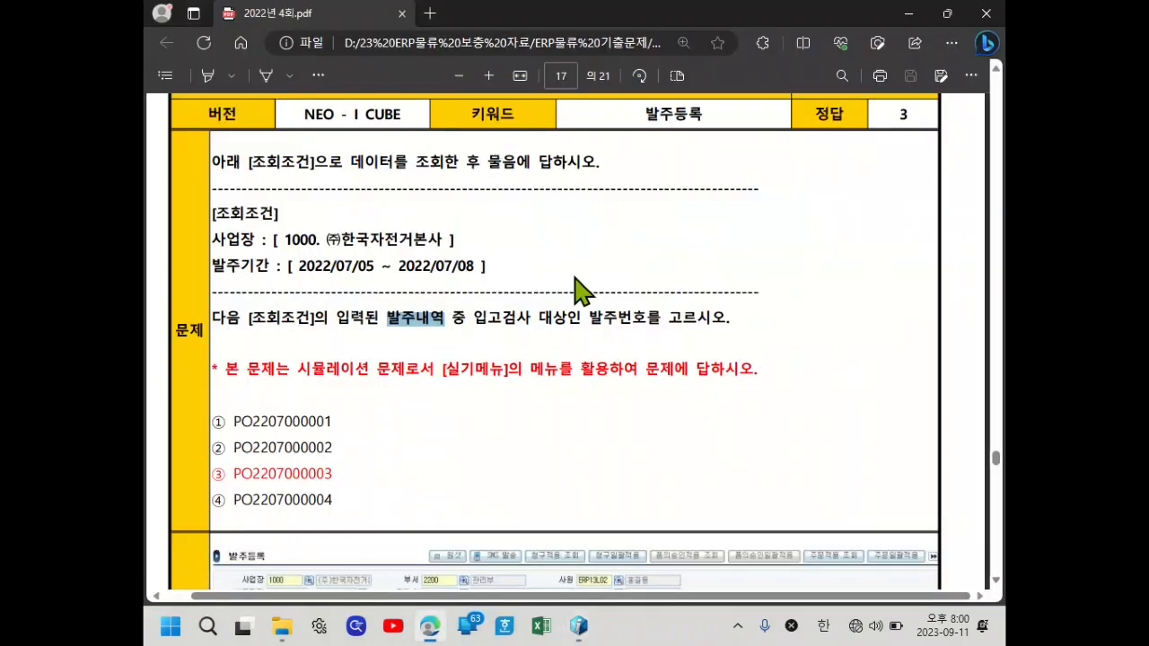
pyautogui.scroll(-8, 574, 287)
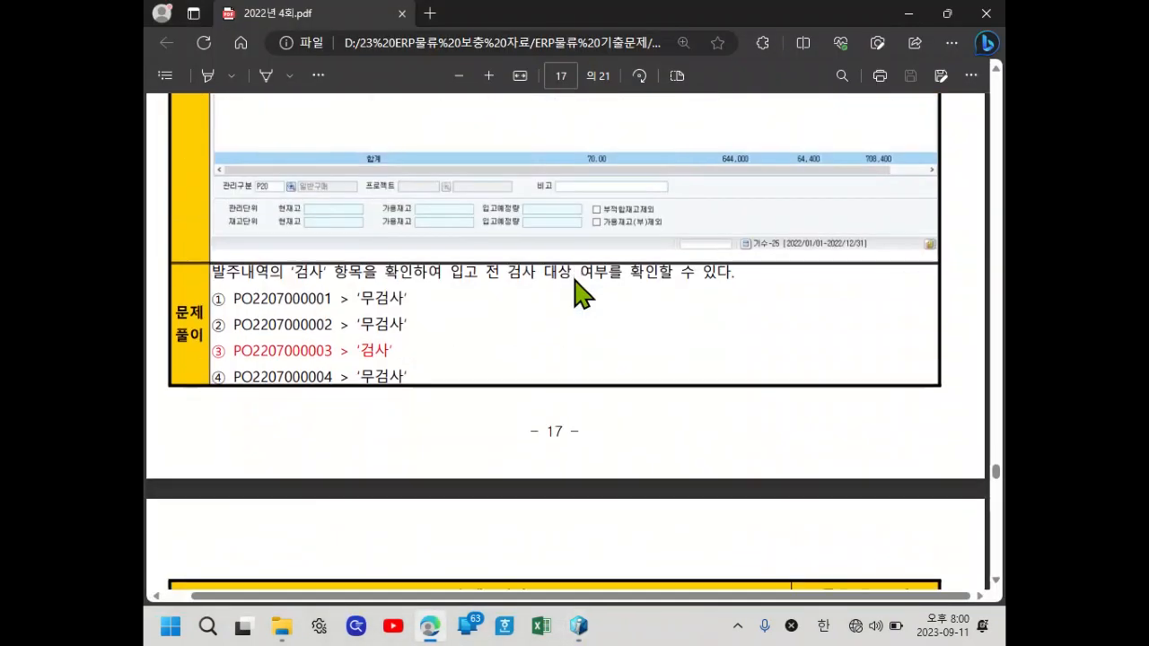
pyautogui.scroll(-5, 582, 292)
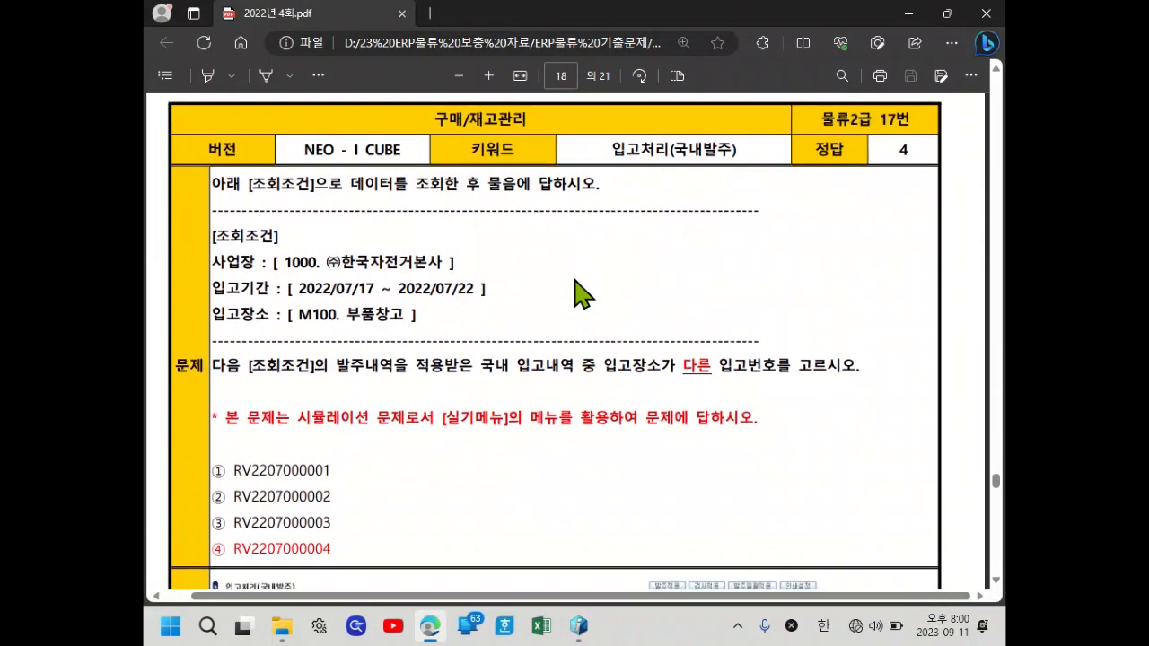
# Read question 17 on 입고처리(국내발주), highlighting the phrases 발주내역을 적용받은 and 입고내역 in the question text.
pyautogui.moveTo(213, 366); pyautogui.dragTo(864, 366)
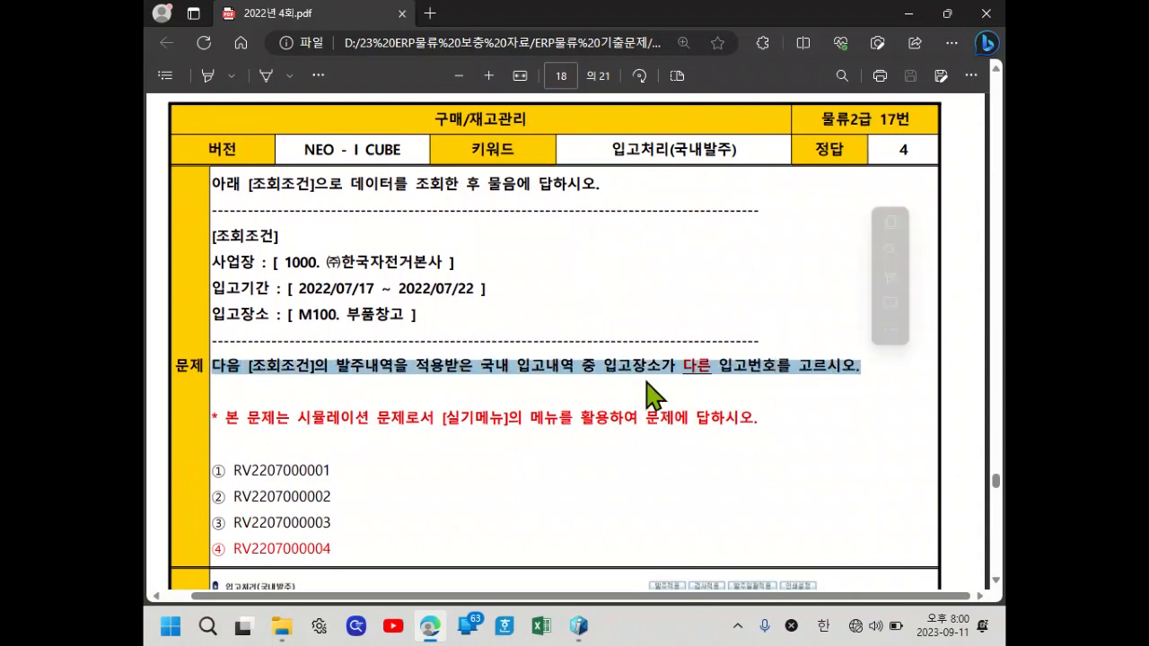
pyautogui.click(339, 373)
pyautogui.moveTo(336, 368); pyautogui.dragTo(473, 377)
pyautogui.click(345, 371)
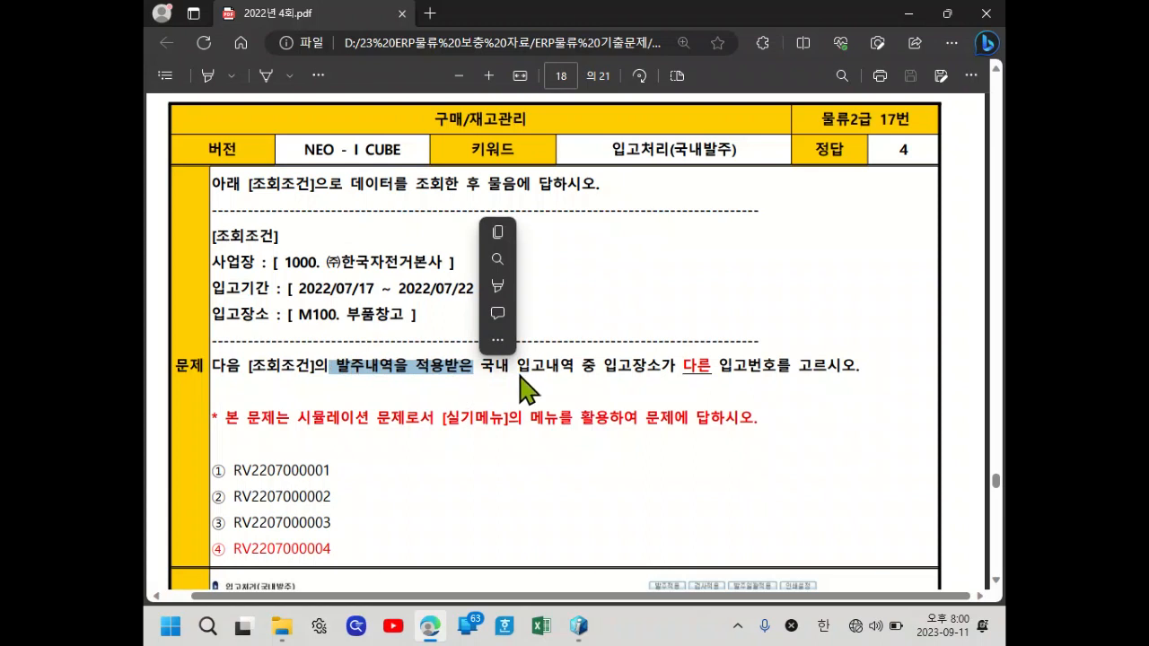
pyautogui.moveTo(521, 373); pyautogui.dragTo(592, 377)
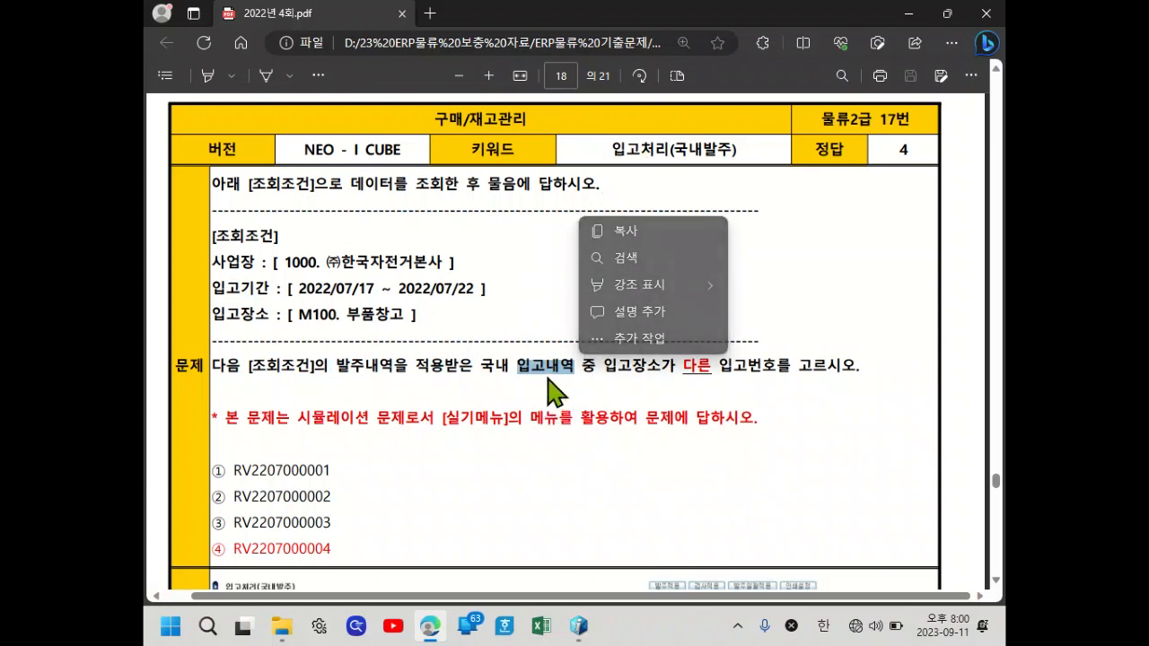
pyautogui.click(495, 377)
pyautogui.moveTo(520, 377); pyautogui.dragTo(602, 378)
pyautogui.moveTo(347, 366); pyautogui.dragTo(467, 368)
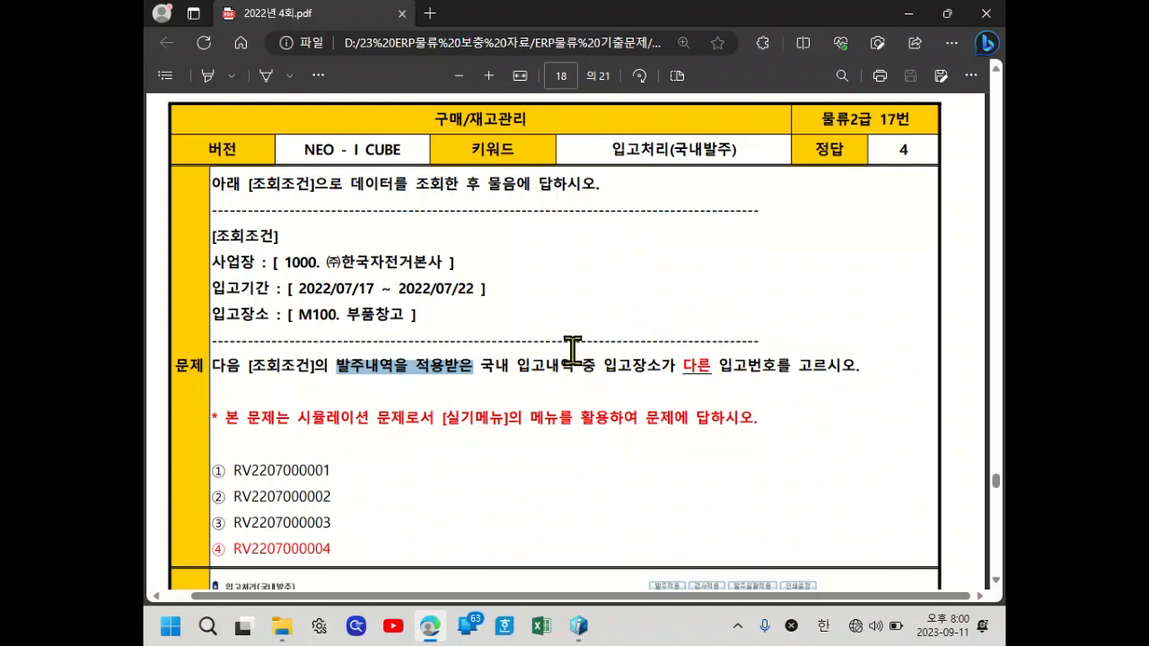
# Switch back to iCUBE 핵심ERP and open the 발주입고 view of 입고처리(국내발주).
pyautogui.moveTo(585, 628)
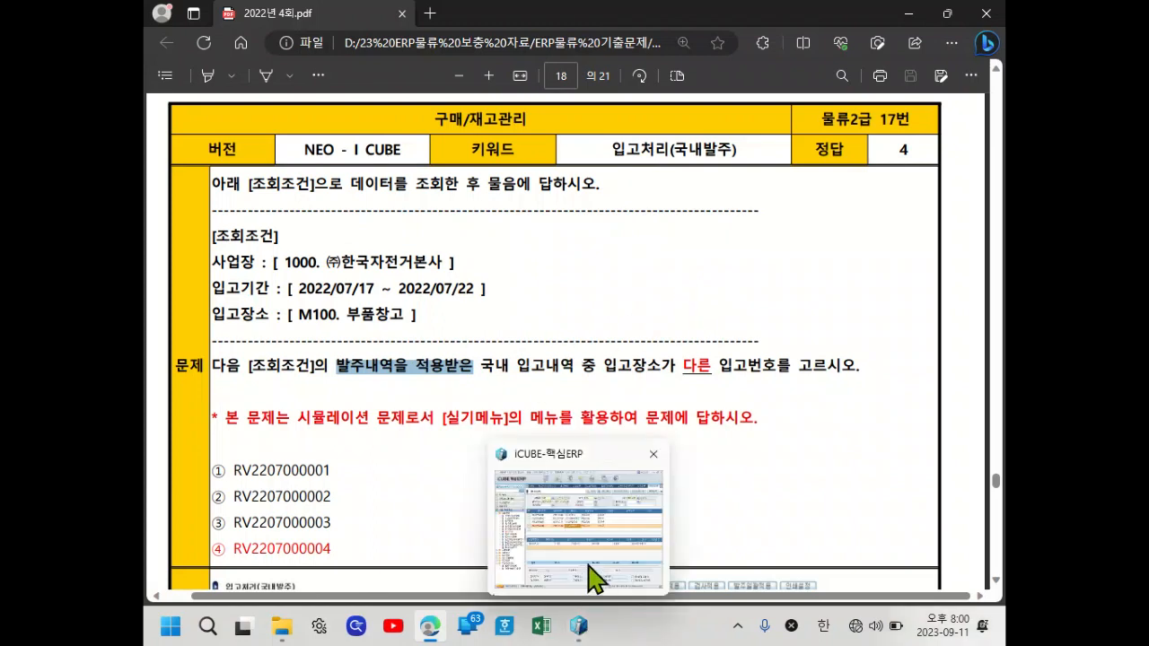
pyautogui.click(596, 572)
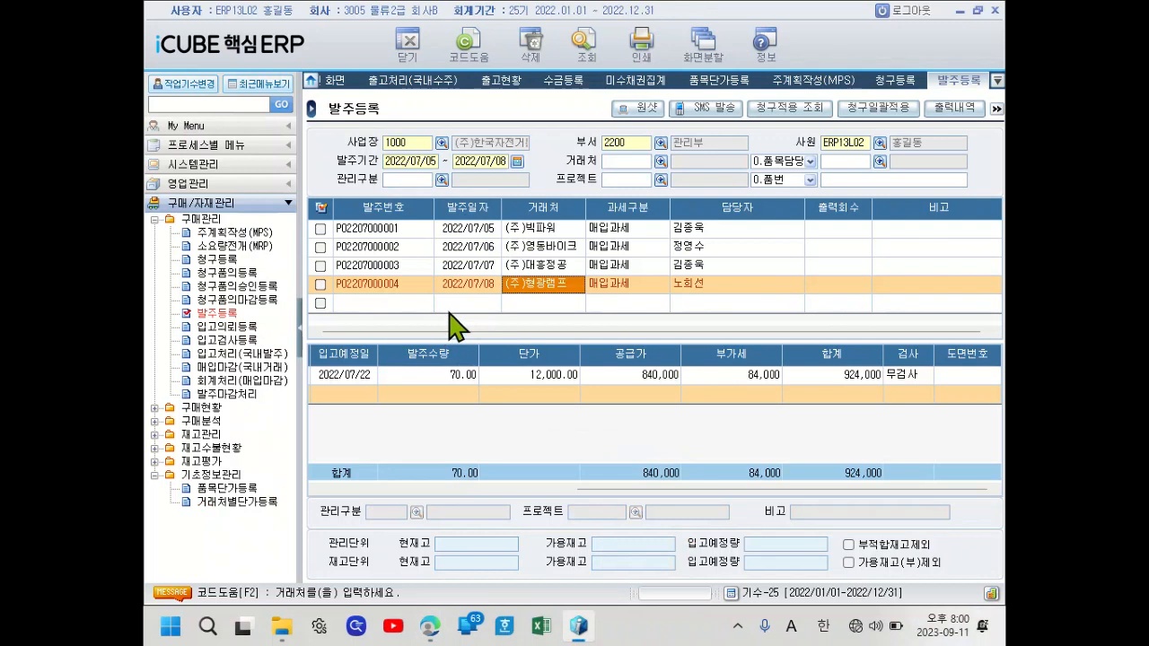
pyautogui.click(235, 354)
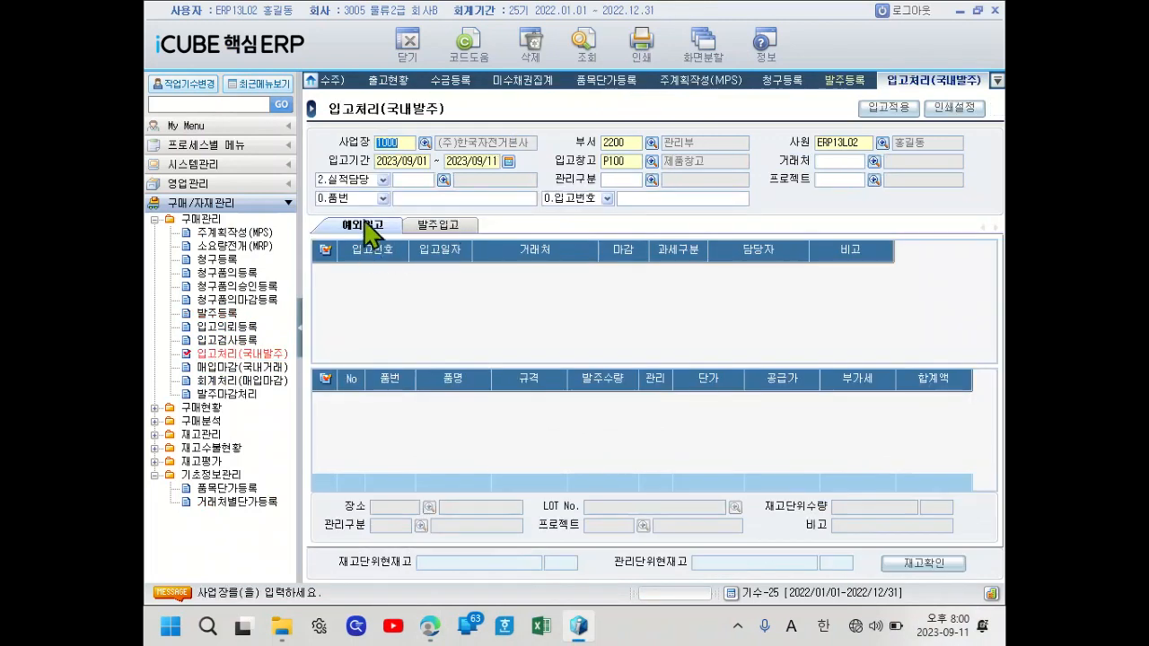
pyautogui.click(434, 230)
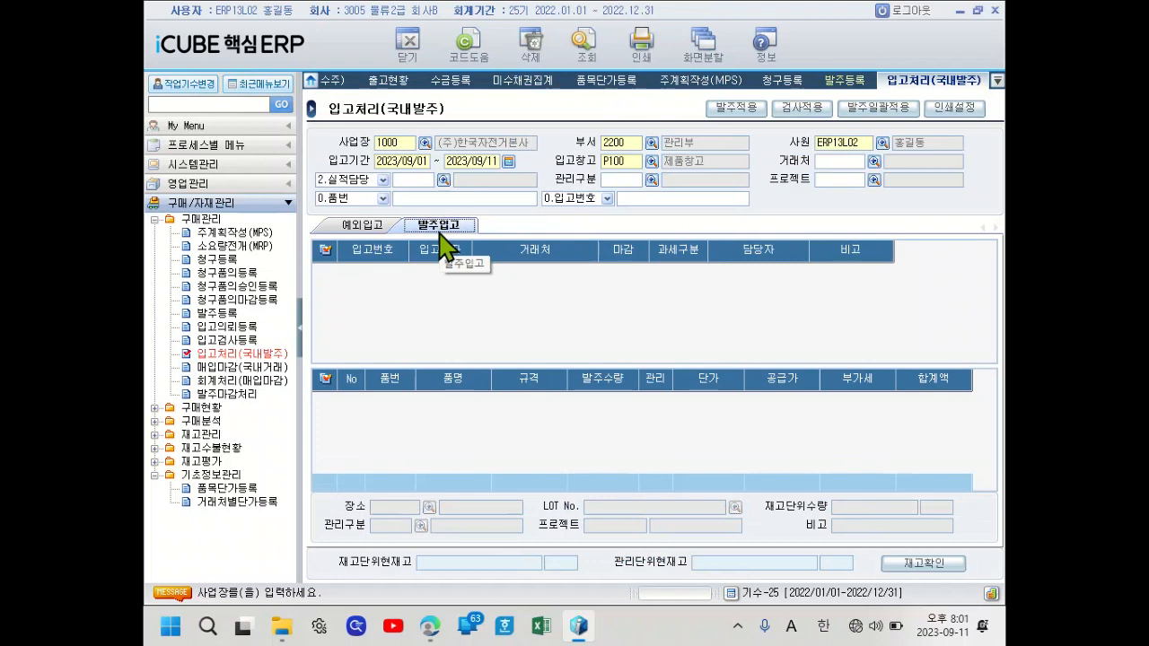
# Query the order-based receipts for 입고기간 2022/07/17 ~ 2022/07/22 with 입고창고 M100 부품창고.
pyautogui.click(402, 162)
pyautogui.write('2')
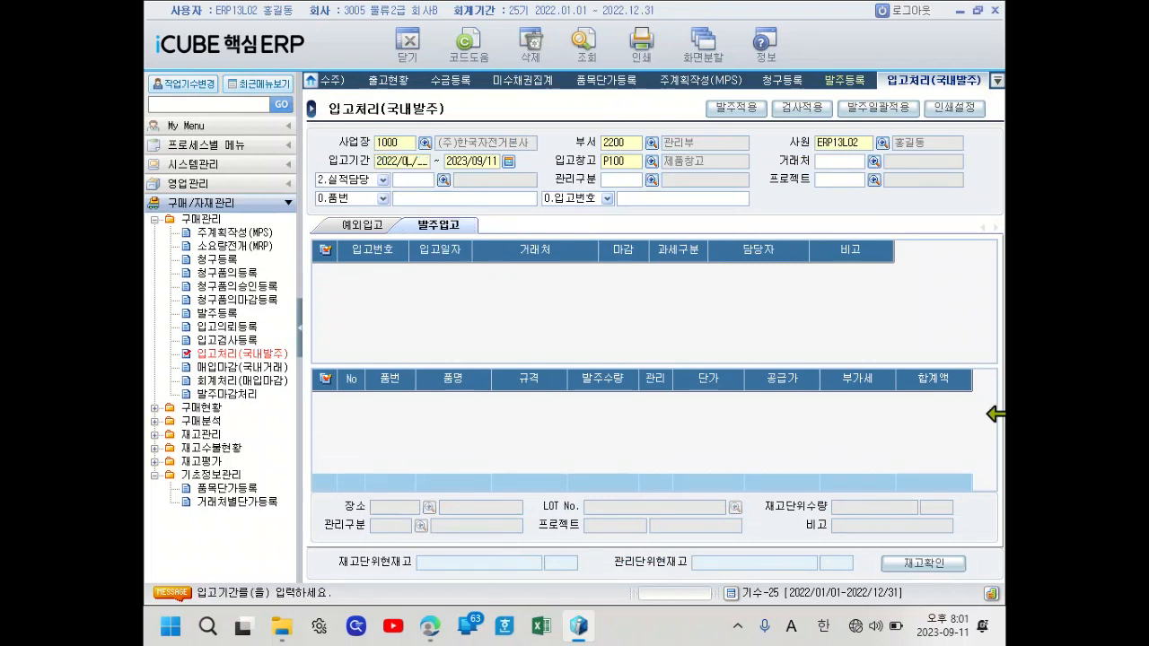
pyautogui.write('02207172')
pyautogui.click(648, 161)
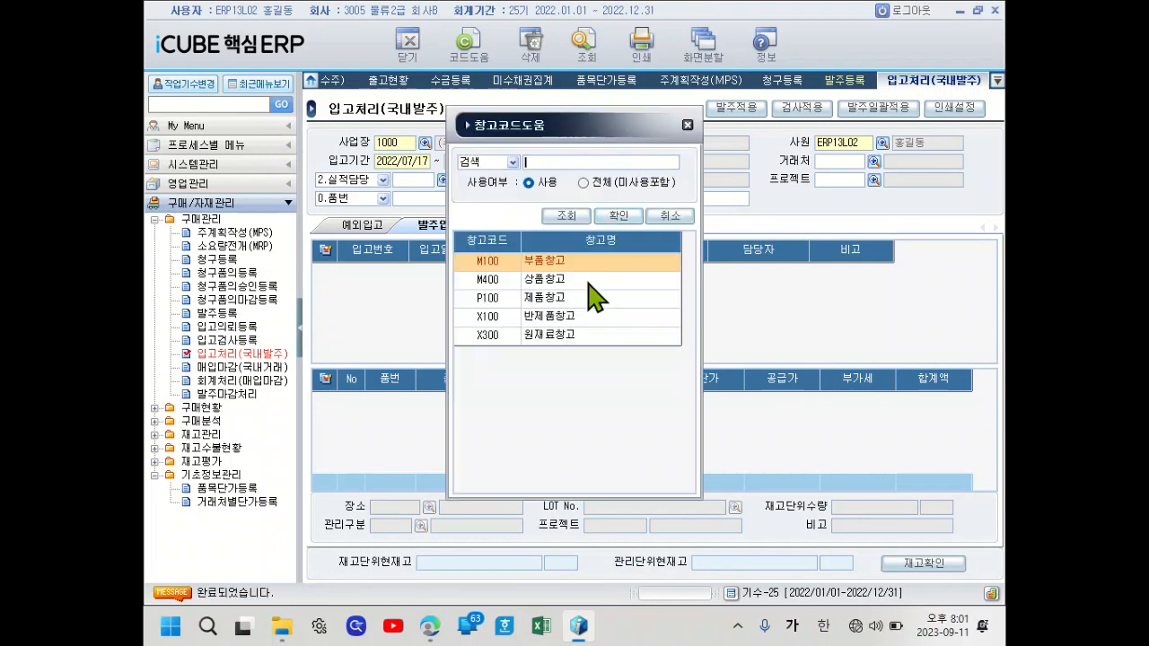
pyautogui.click(558, 262)
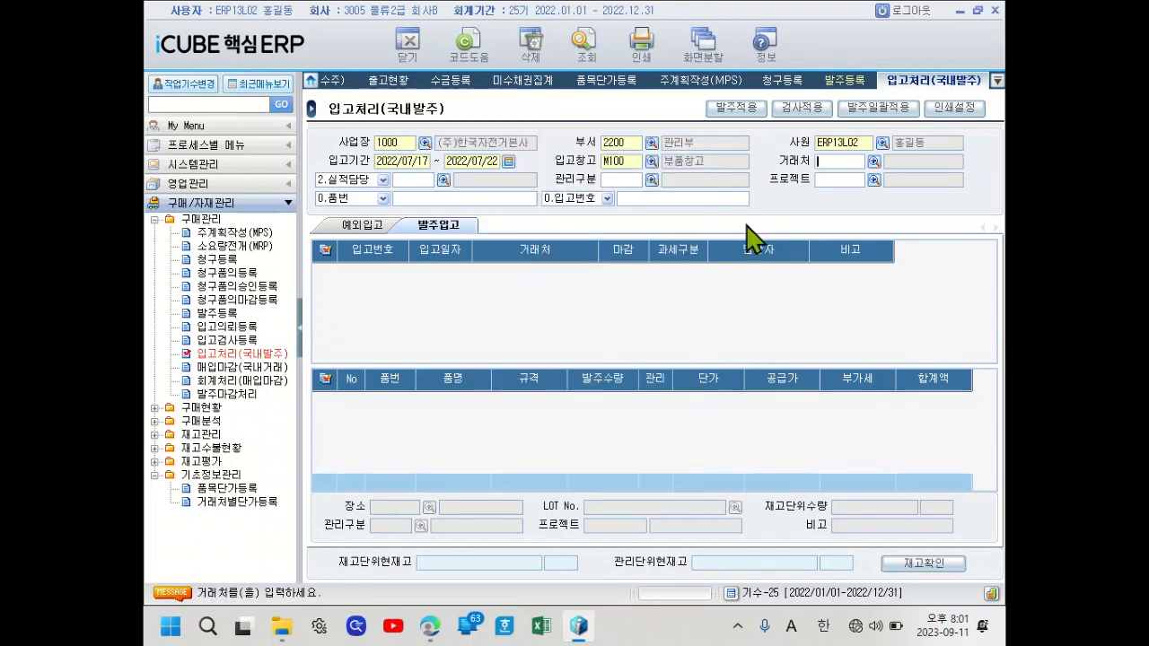
pyautogui.click(582, 60)
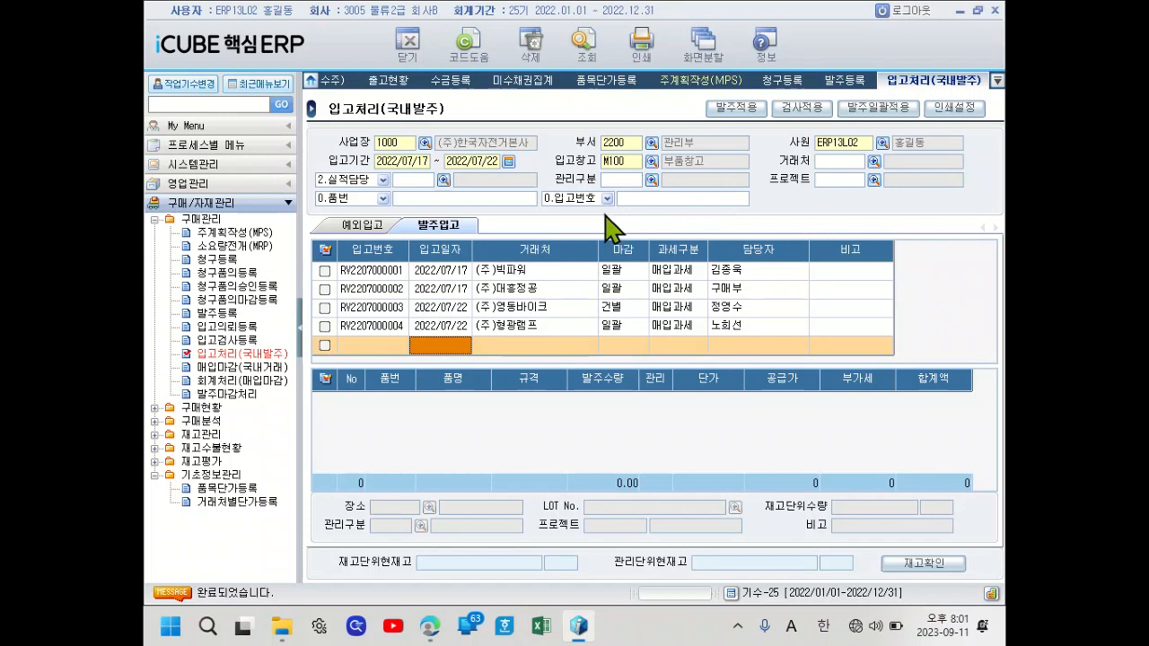
pyautogui.click(465, 269)
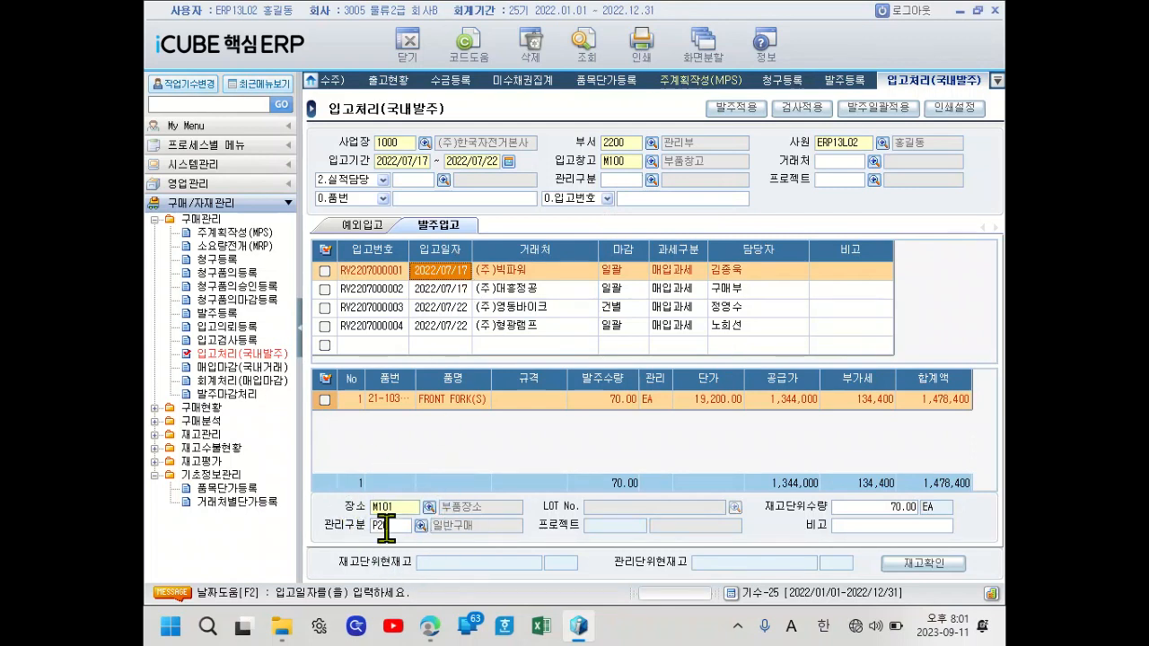
pyautogui.click(444, 289)
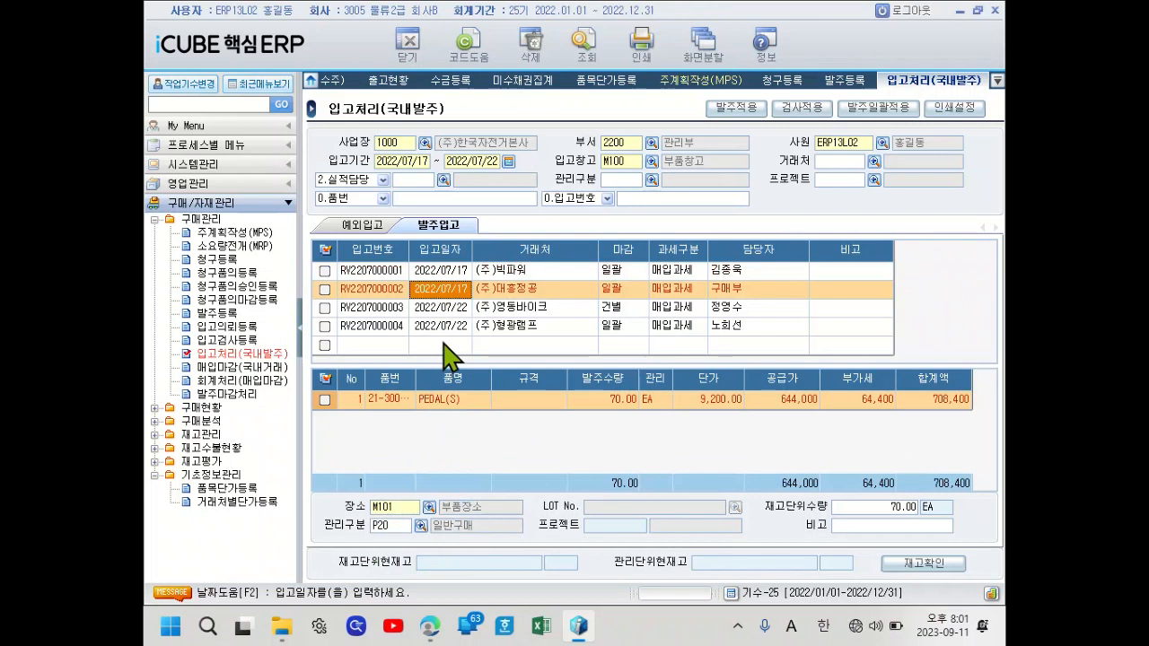
pyautogui.click(481, 269)
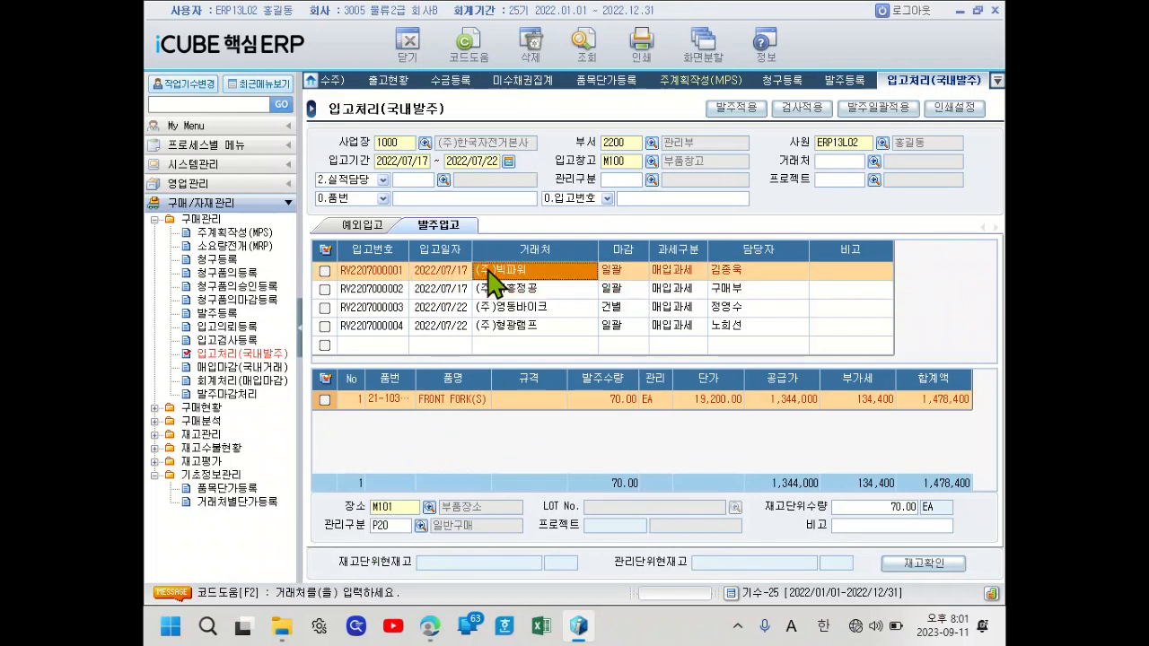
pyautogui.click(478, 289)
pyautogui.click(476, 308)
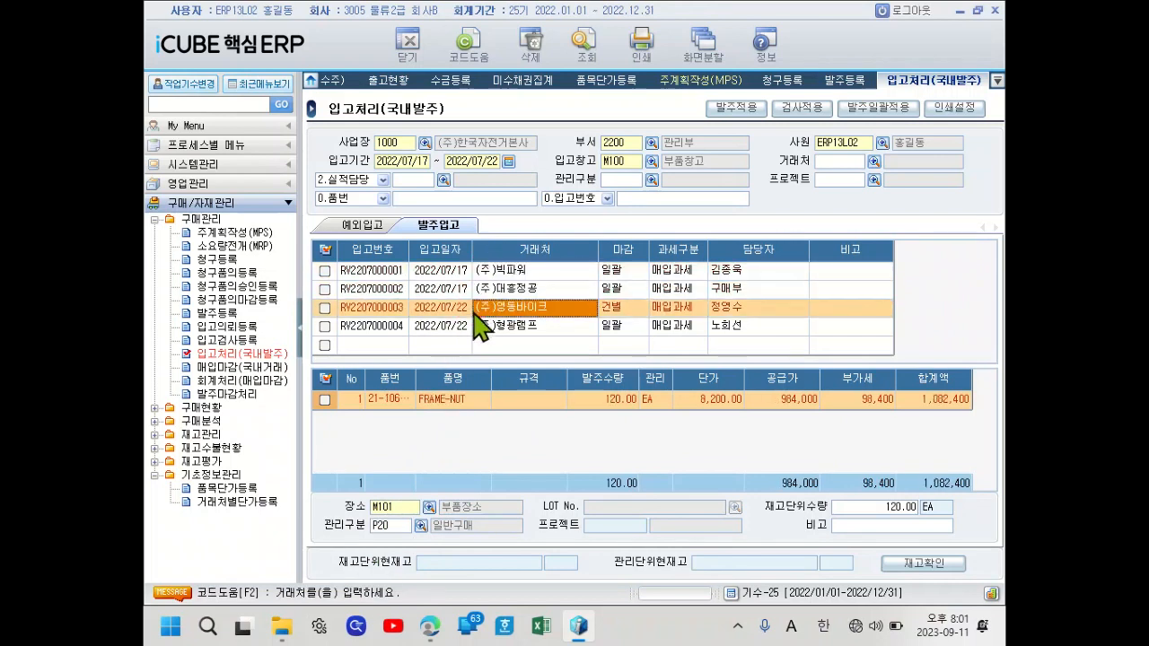
pyautogui.click(454, 327)
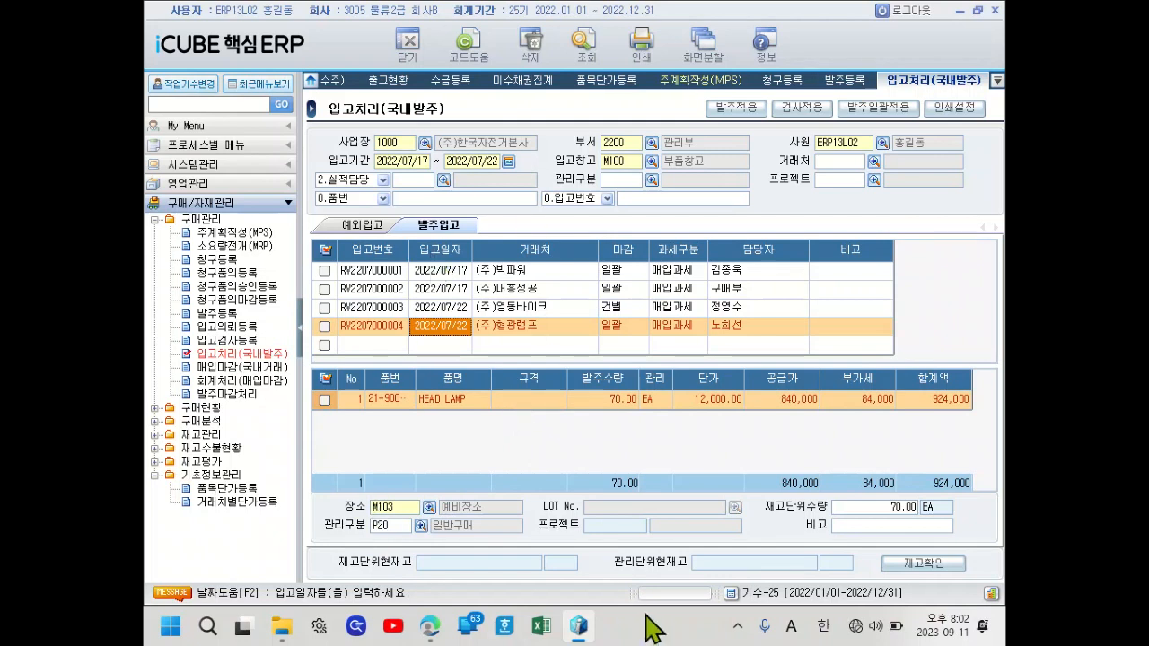
# Switch to the exam PDF in Edge and review question 17's image and explanation.
pyautogui.moveTo(580, 626)
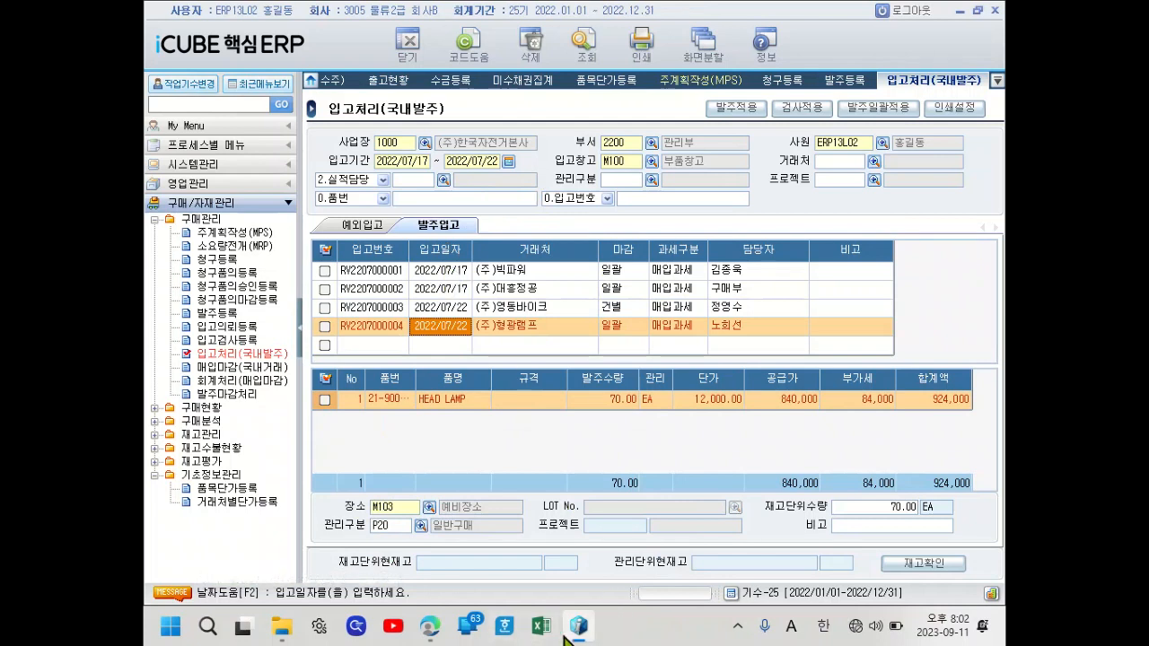
pyautogui.click(572, 551)
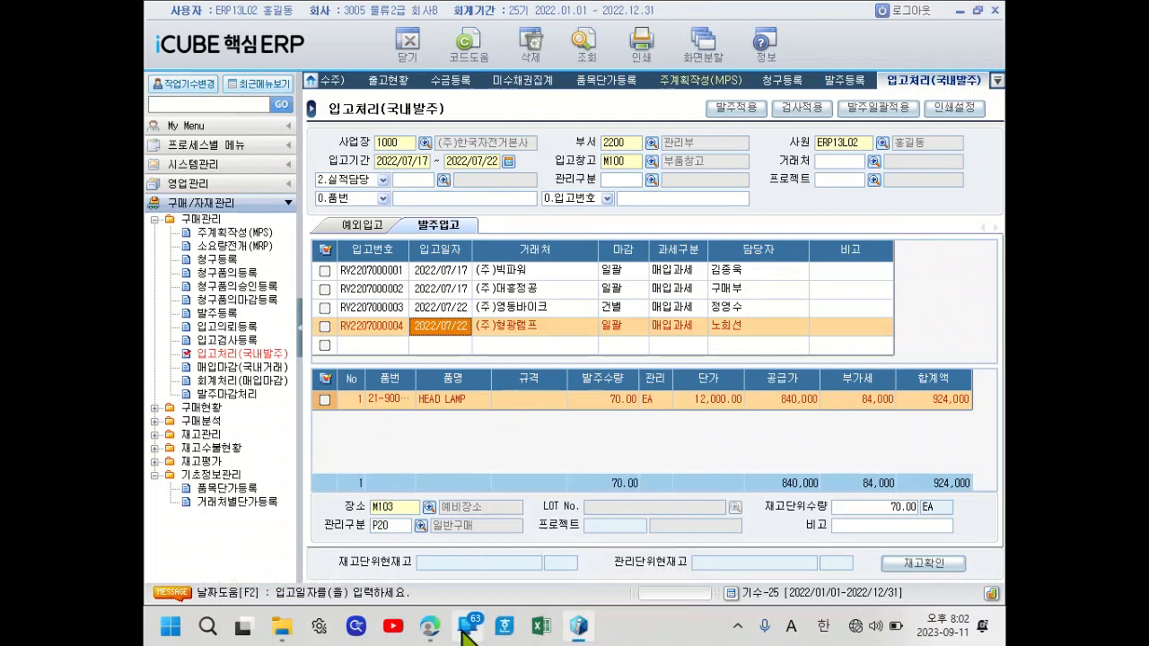
pyautogui.click(430, 626)
pyautogui.scroll(-10, 452, 431)
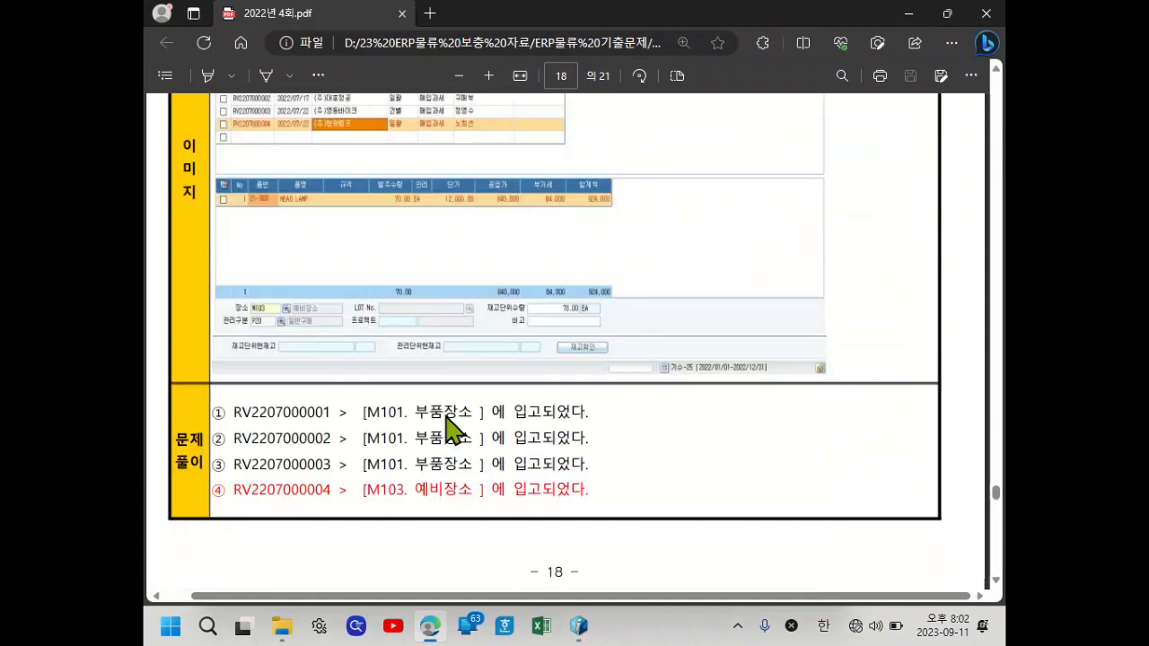
# Read question 18 on 매입마감(국내거래) in the PDF, highlighting the term 매입마감내역 in the question text.
pyautogui.scroll(-2, 452, 431)
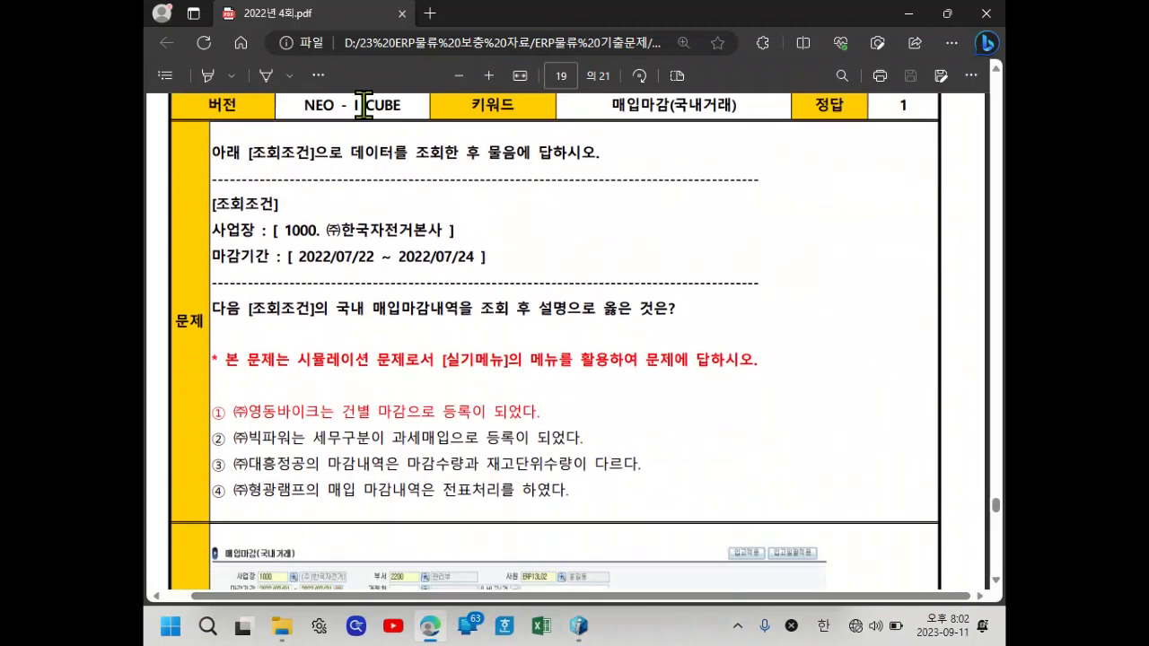
pyautogui.moveTo(371, 310); pyautogui.dragTo(469, 305)
pyautogui.click(409, 325)
pyautogui.moveTo(365, 310); pyautogui.dragTo(460, 311)
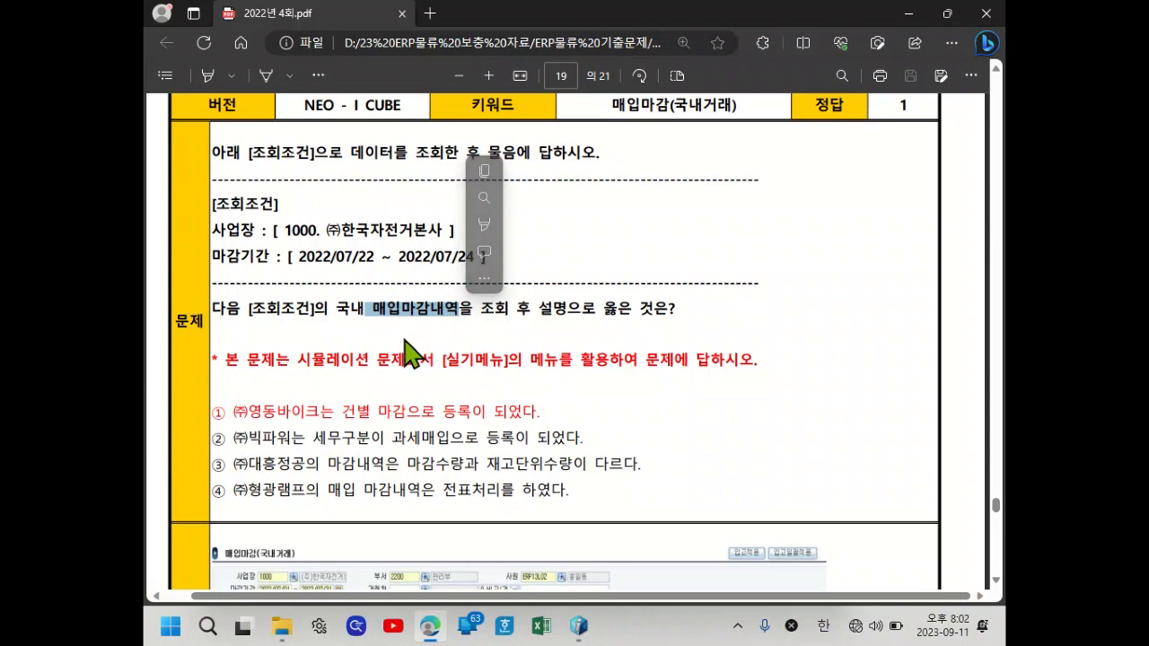
# Switch back to iCUBE 핵심ERP, open 매입마감(국내거래) and query 마감기간 2022/07/22 ~ 2022/07/24.
pyautogui.moveTo(578, 626)
pyautogui.click(576, 562)
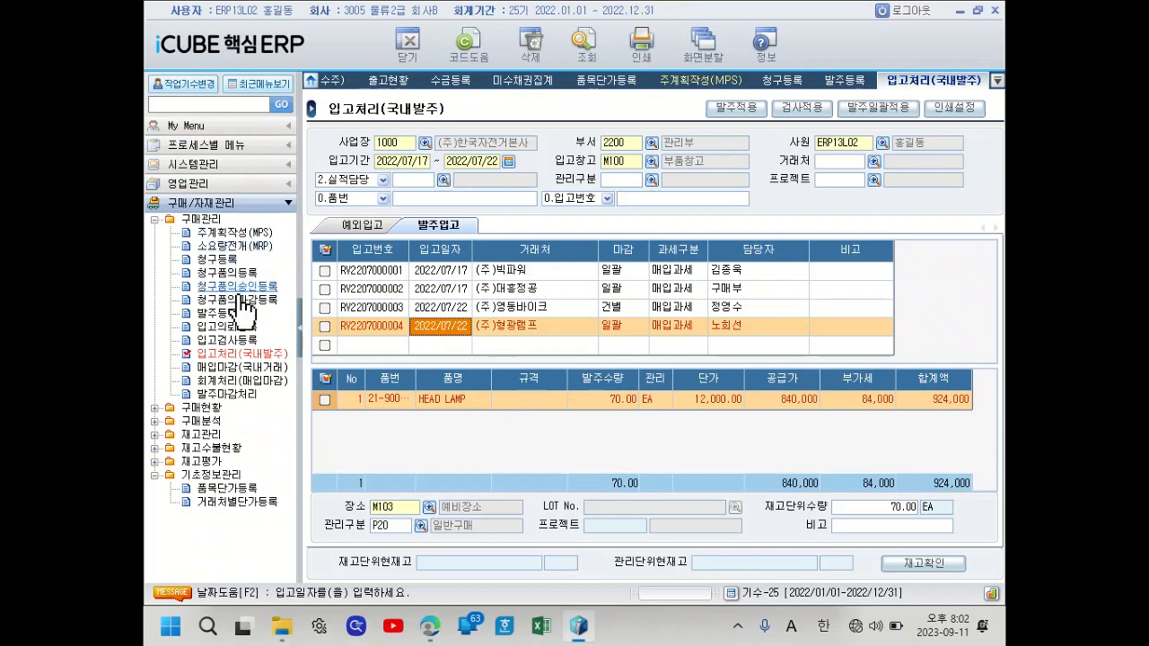
pyautogui.click(232, 368)
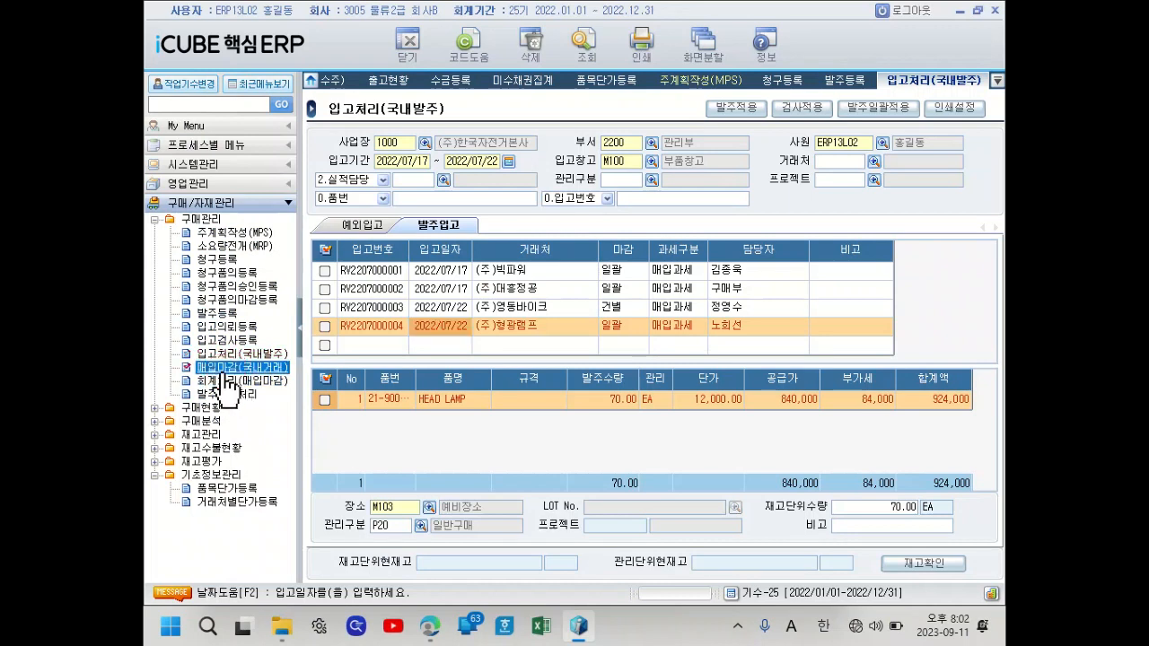
pyautogui.doubleClick(221, 368)
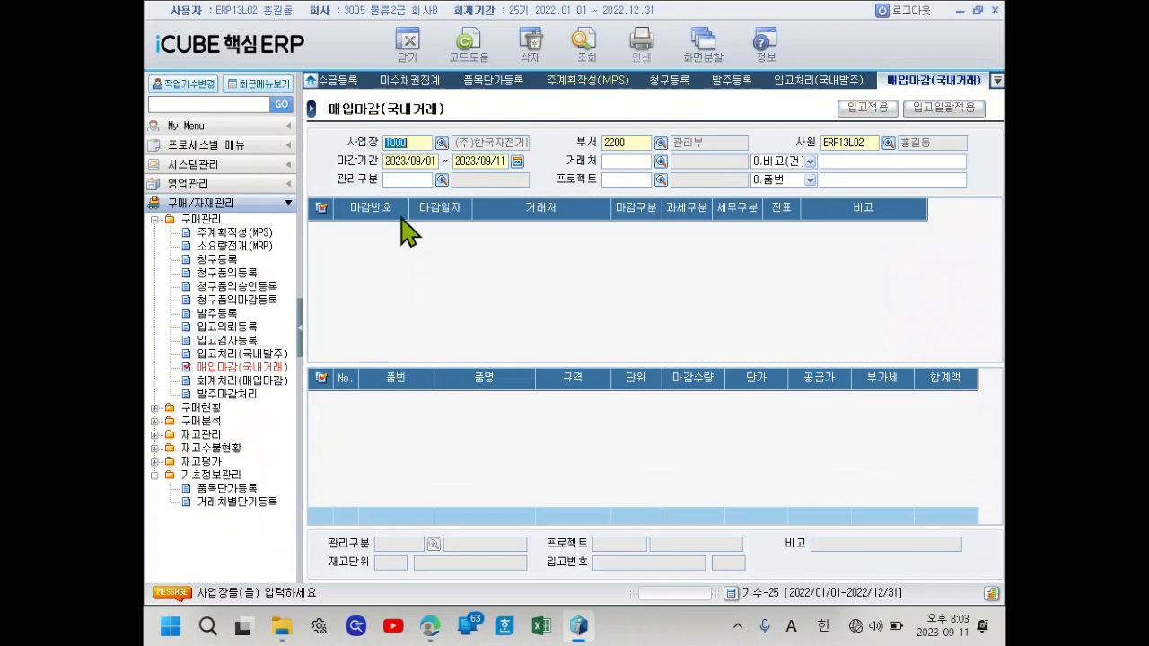
pyautogui.click(402, 161)
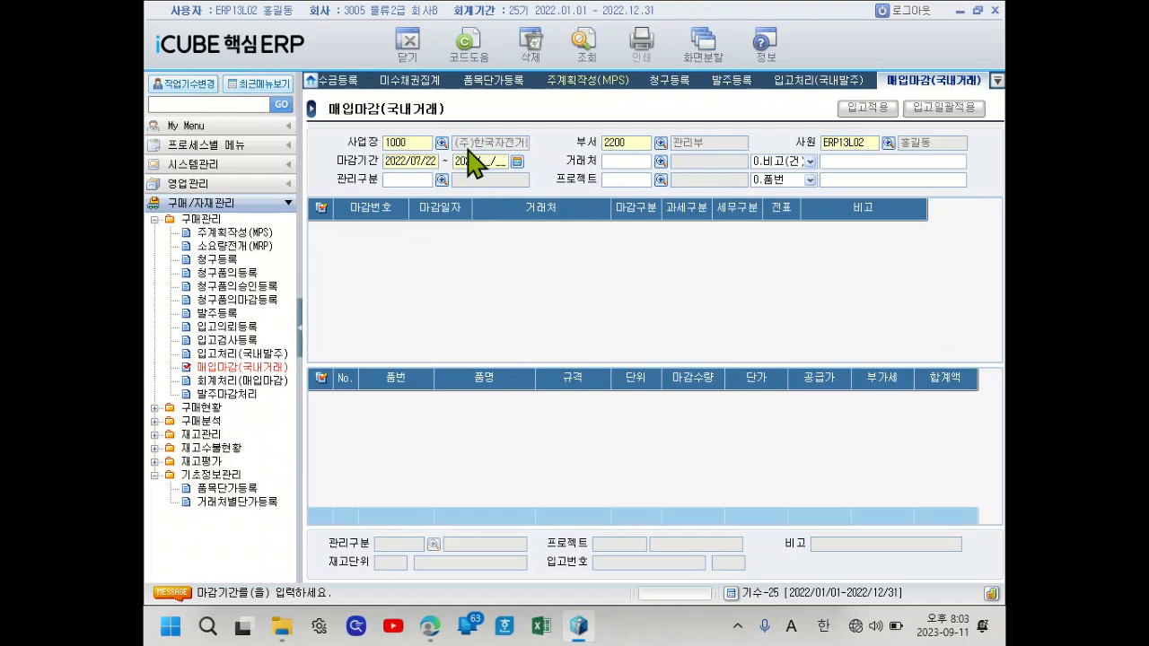
pyautogui.write('4')
pyautogui.press('Return')
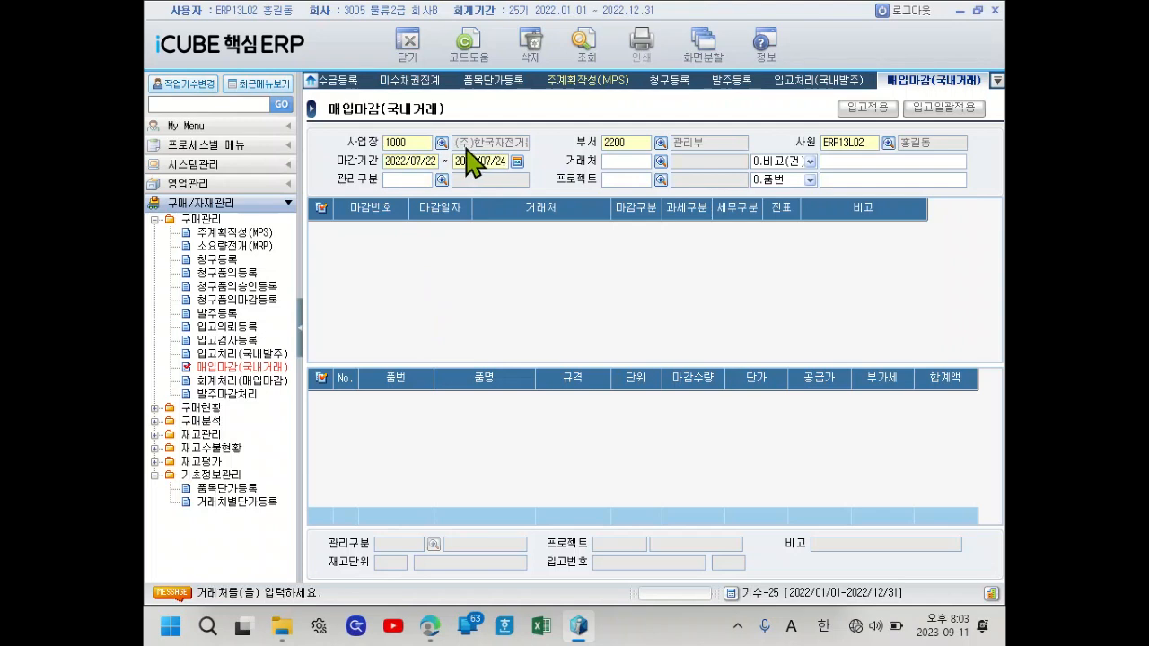
pyautogui.click(580, 47)
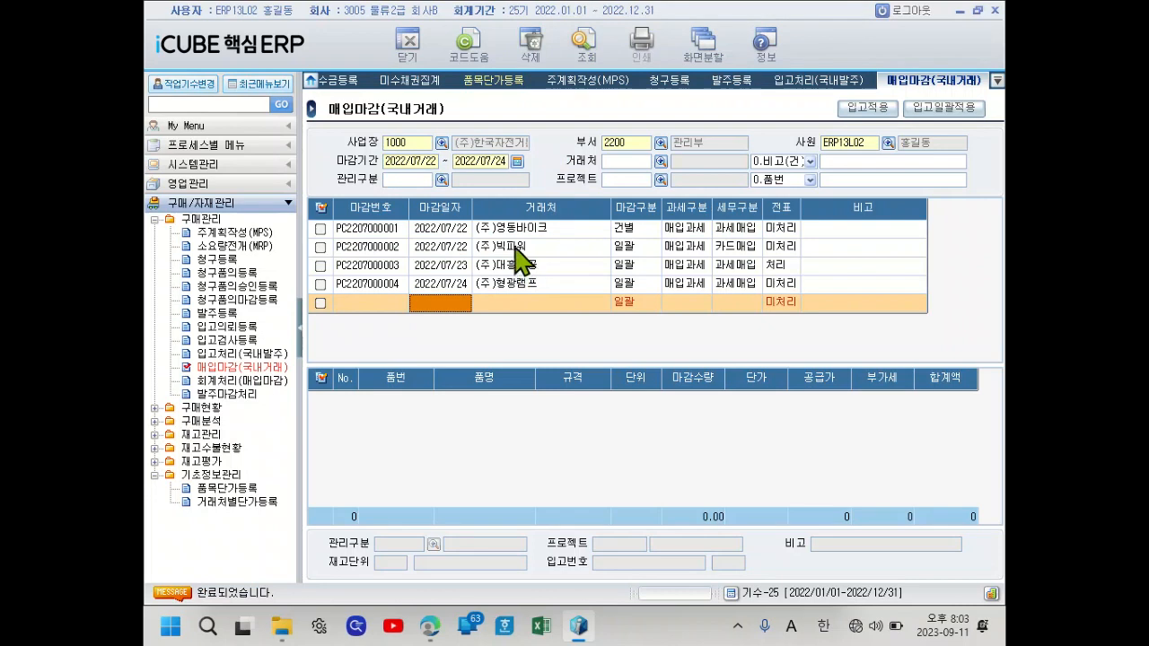
pyautogui.click(491, 228)
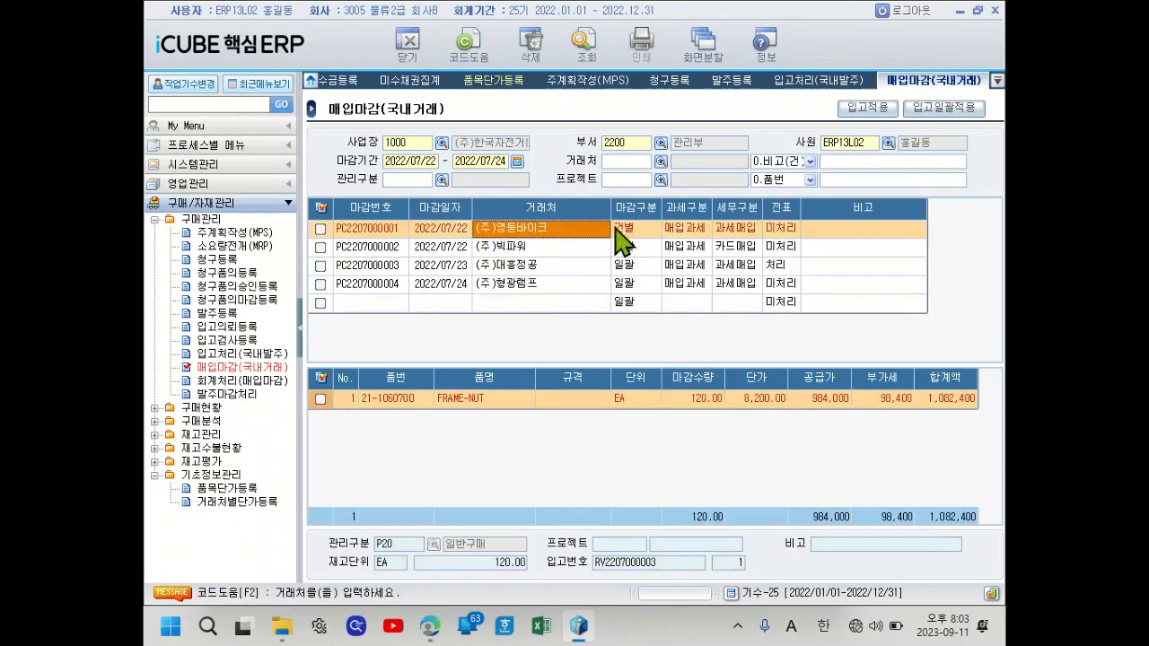
pyautogui.click(507, 247)
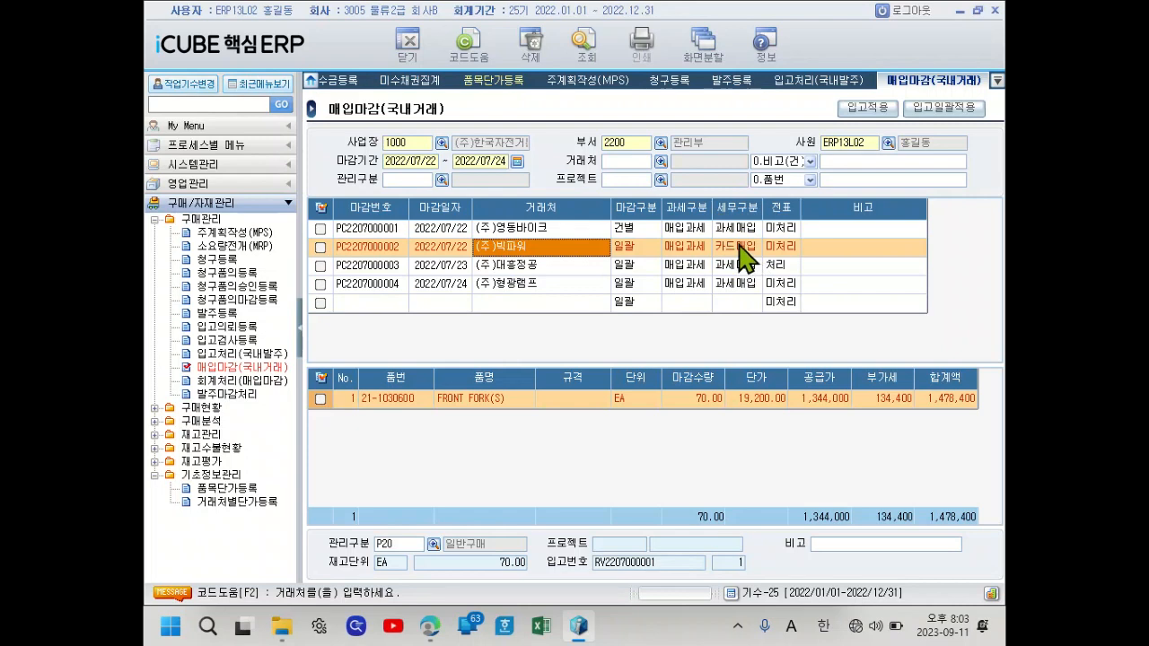
pyautogui.click(523, 227)
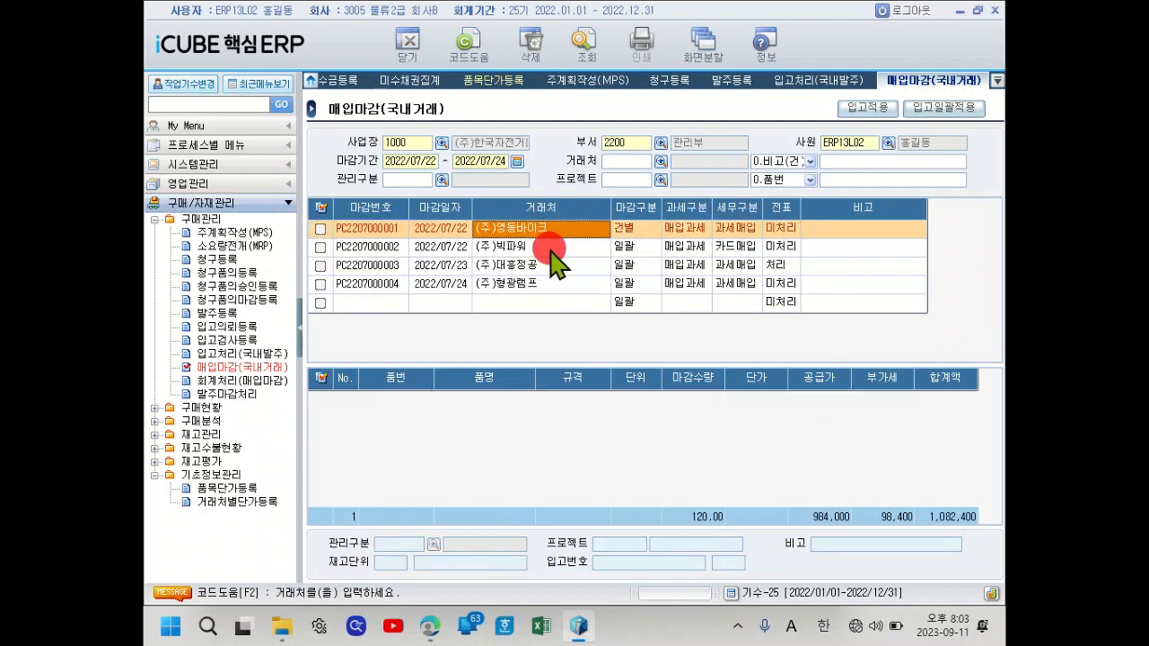
pyautogui.click(642, 247)
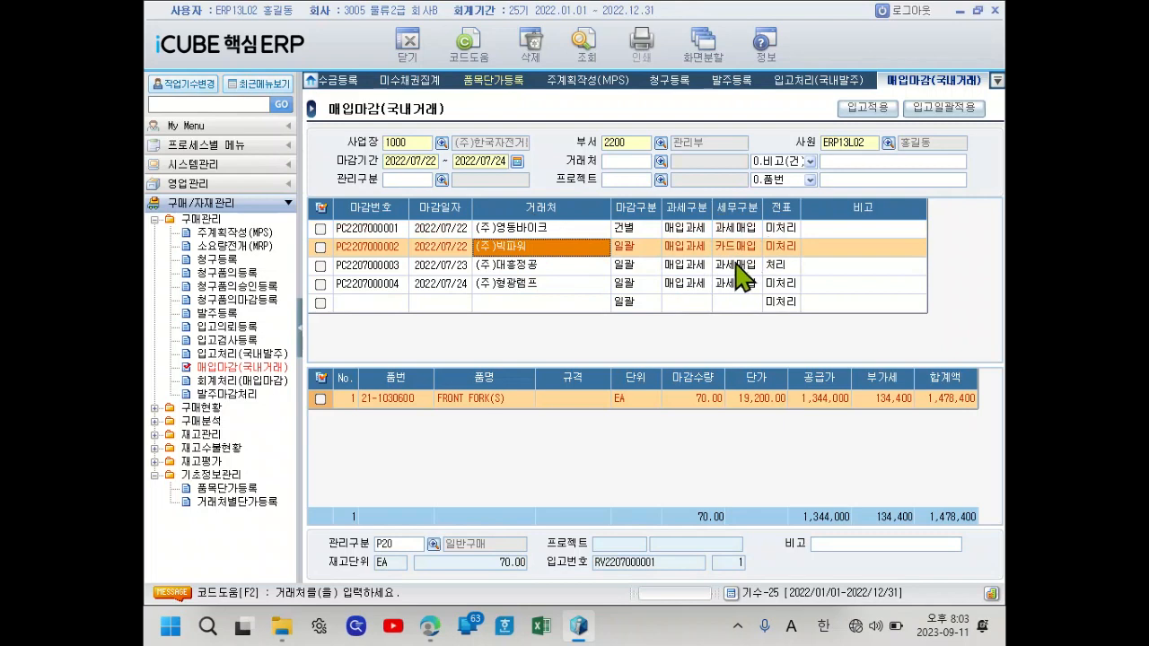
pyautogui.click(530, 268)
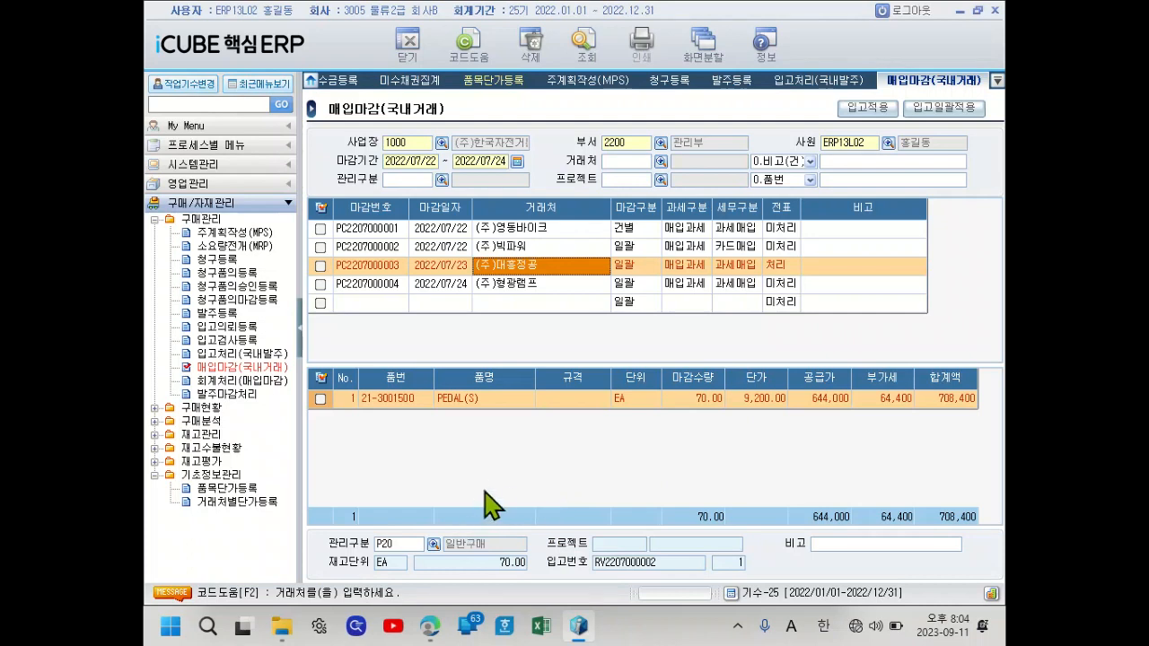
pyautogui.click(520, 285)
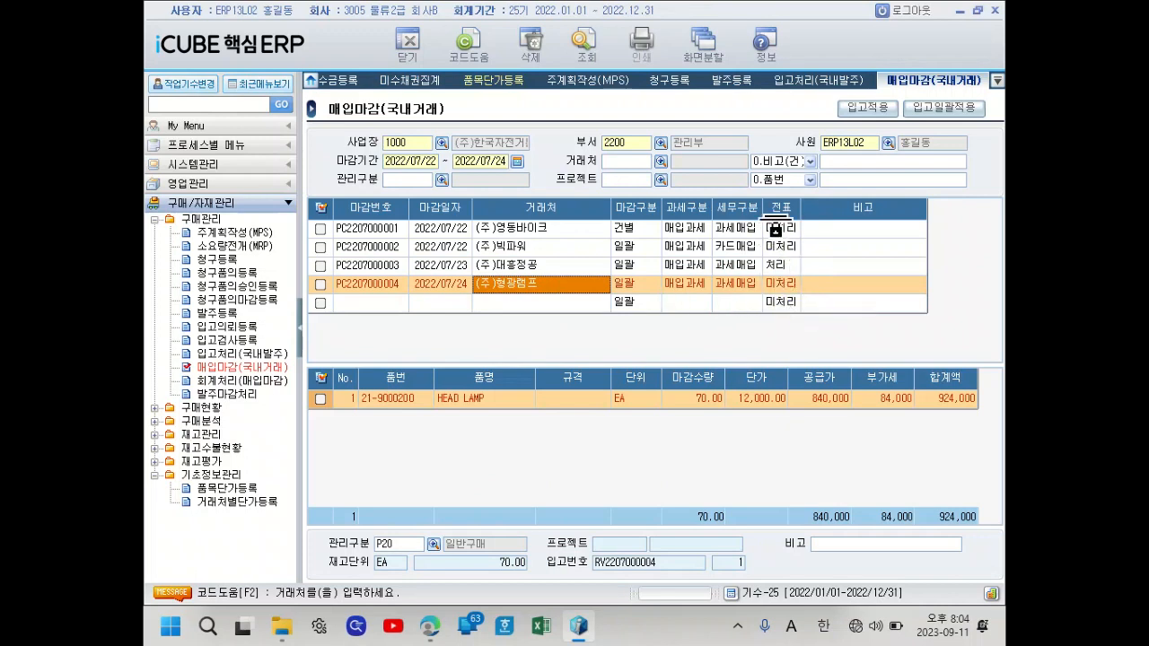
pyautogui.click(777, 266)
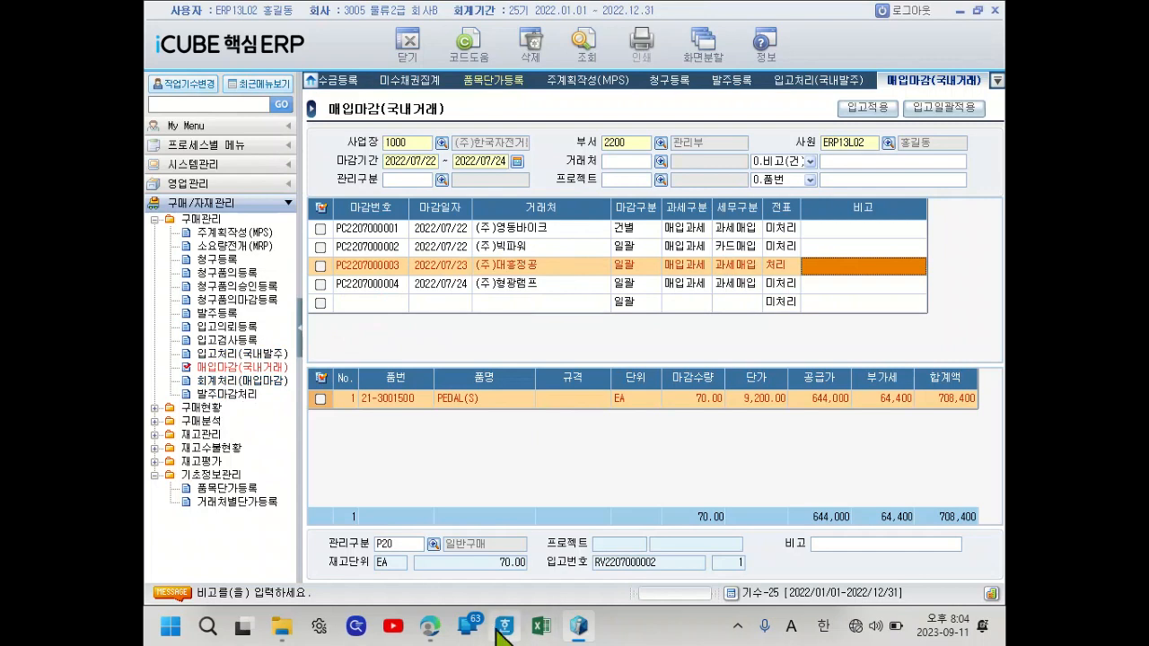
# Switch to the exam PDF in Edge and read question 19, highlighting the ㈜대흥정공 매입 마감내역 and 전표처리하였다 phrases.
pyautogui.click(435, 625)
pyautogui.scroll(-10, 529, 318)
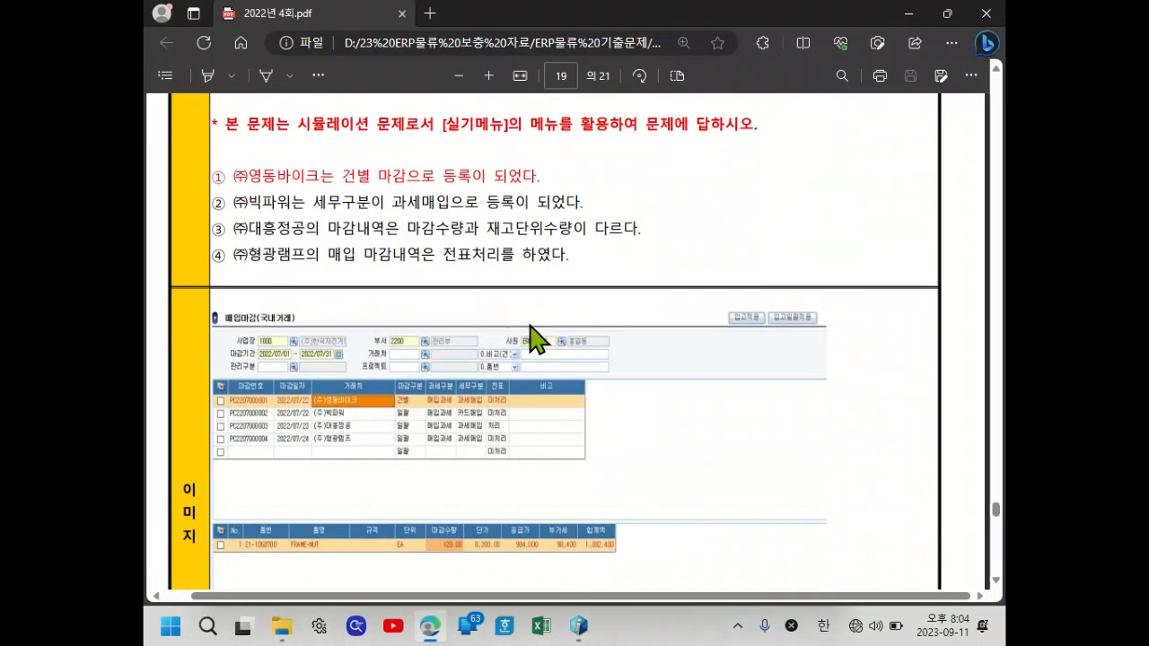
pyautogui.scroll(-5, 536, 341)
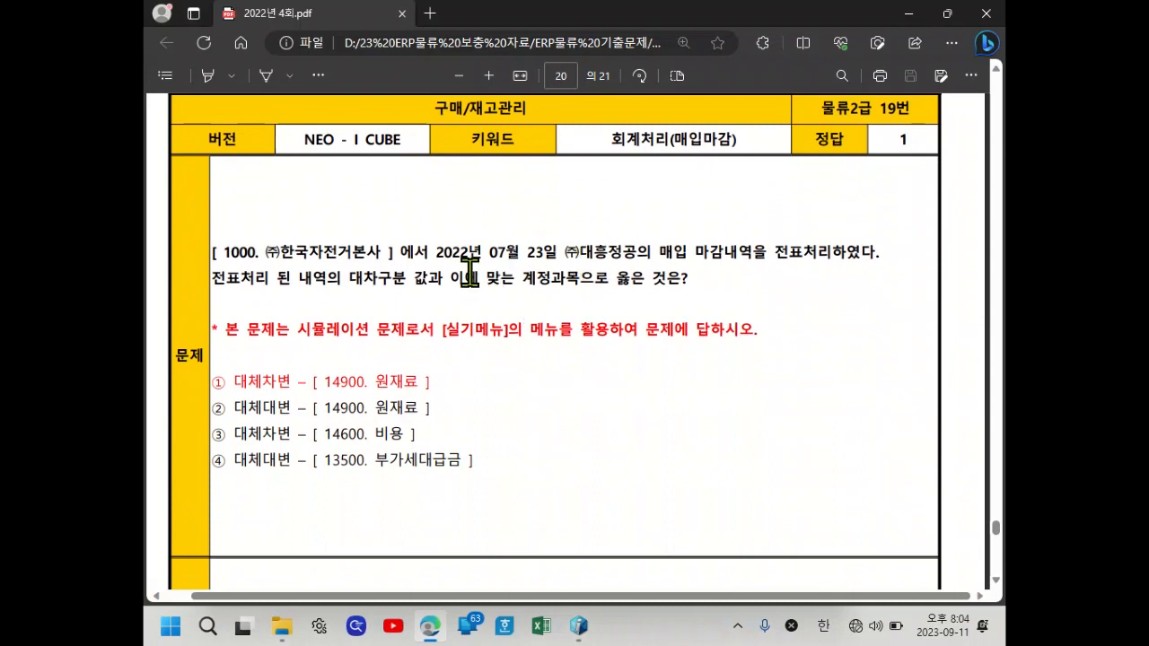
pyautogui.moveTo(567, 252); pyautogui.dragTo(752, 254)
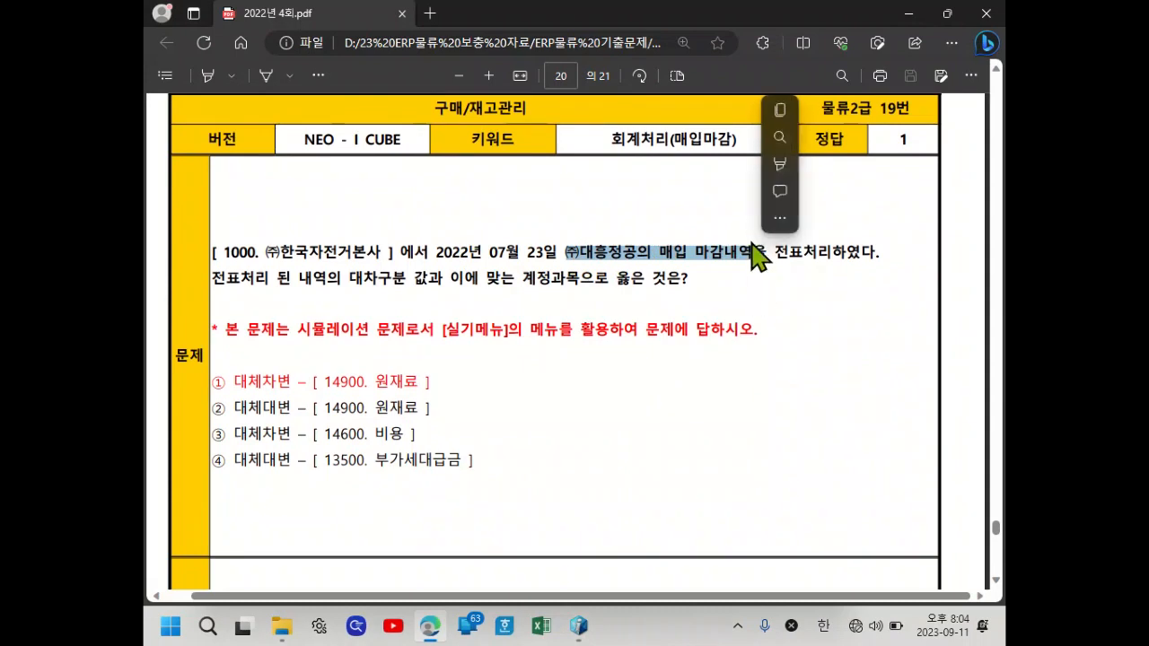
pyautogui.click(751, 263)
pyautogui.moveTo(765, 254); pyautogui.dragTo(885, 259)
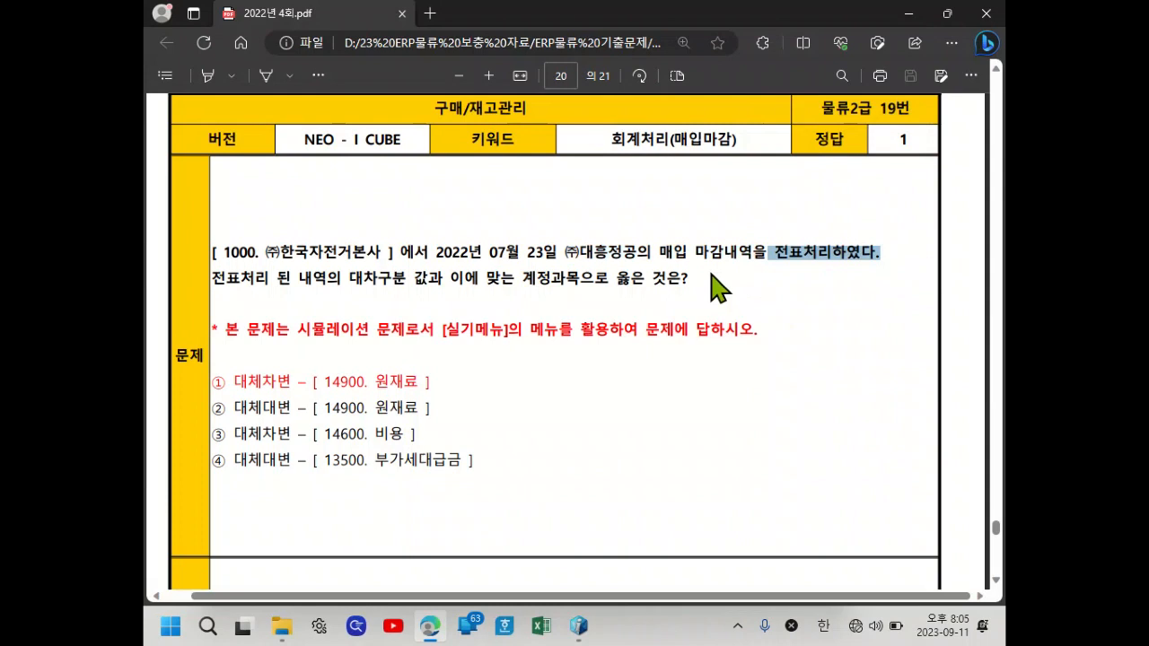
# Switch back to iCUBE 핵심ERP, open 회계처리(매입마감) and query the 기간 2022/07/23 ~ 2022/07/23.
pyautogui.click(578, 626)
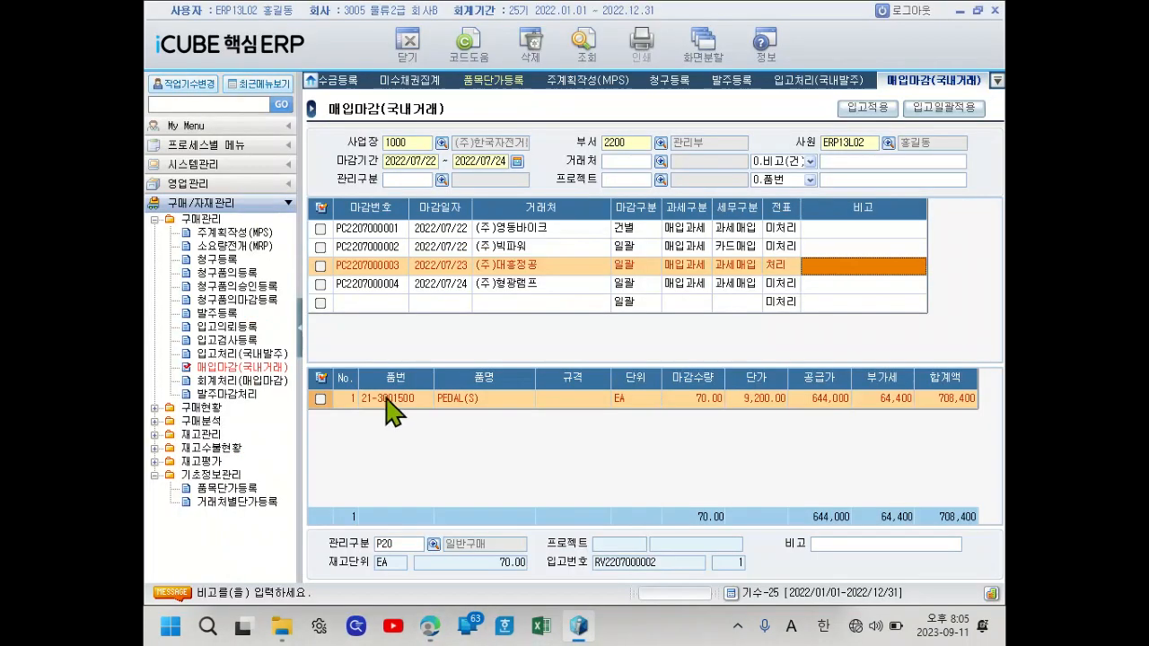
pyautogui.click(241, 382)
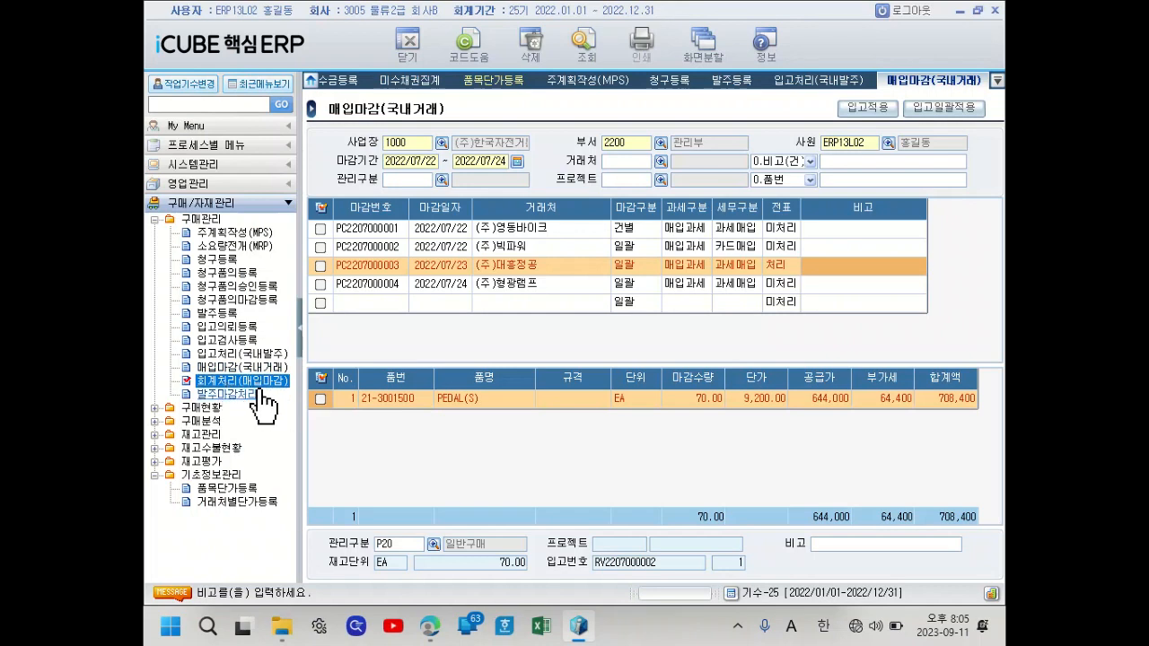
pyautogui.click(259, 384)
pyautogui.doubleClick(258, 385)
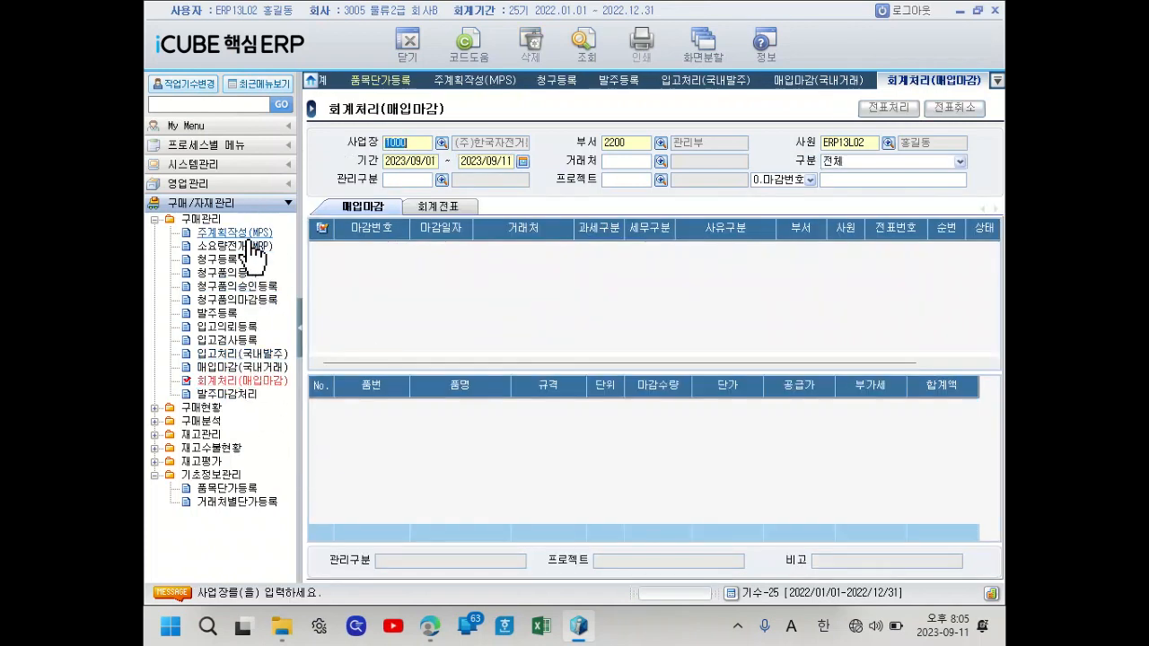
pyautogui.click(271, 382)
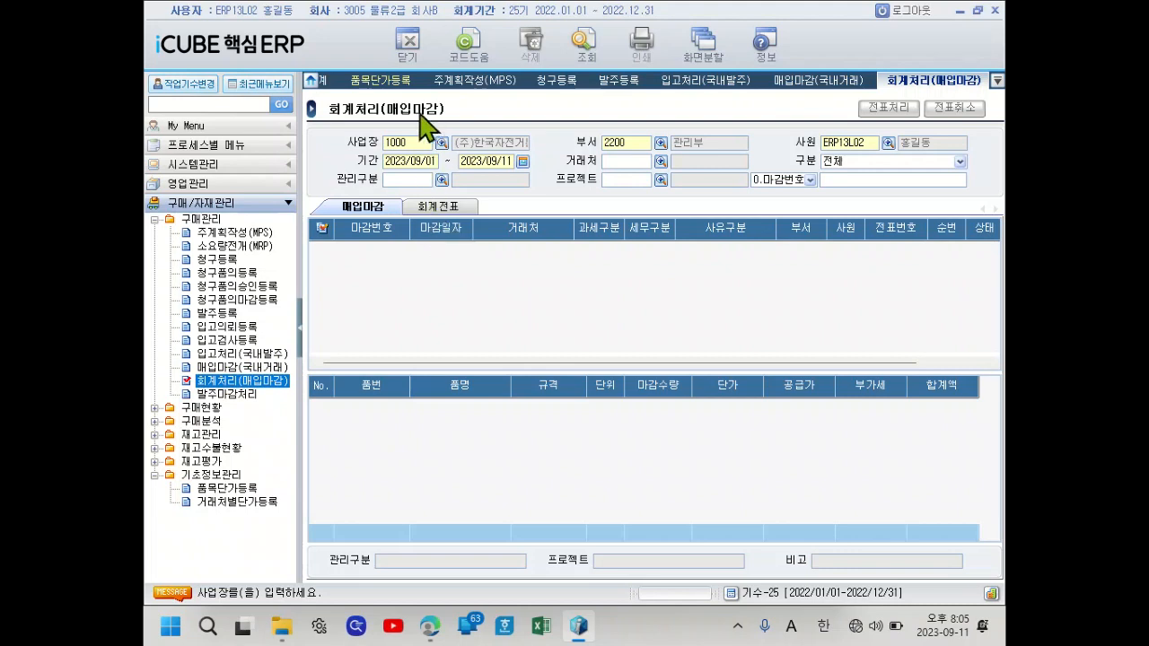
pyautogui.click(408, 161)
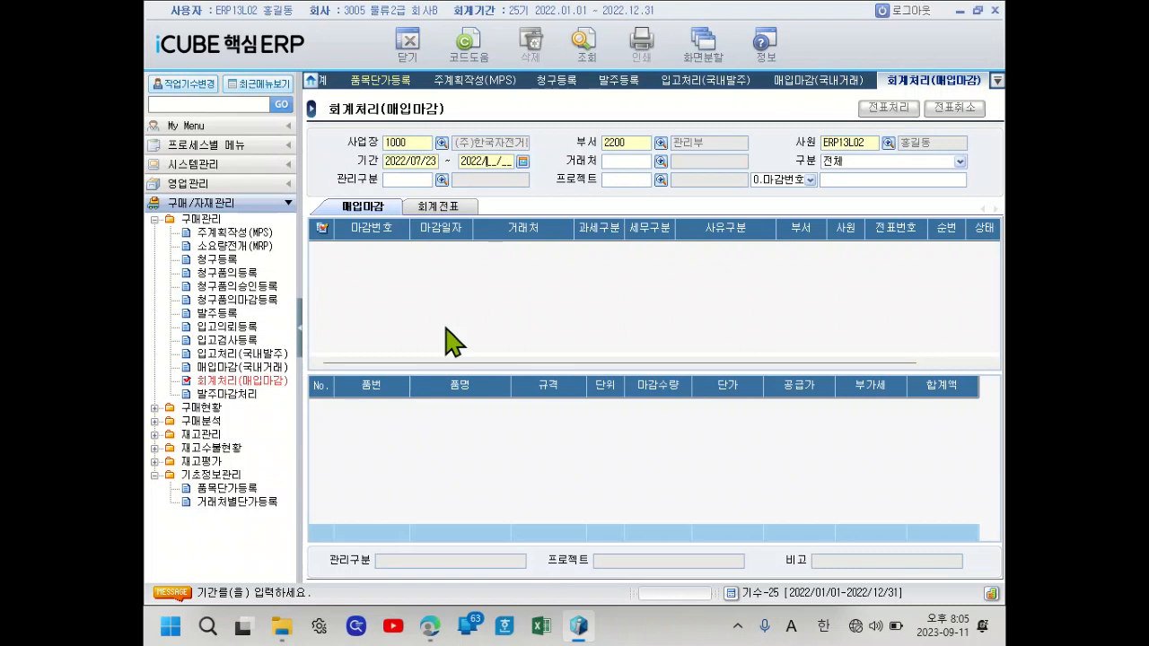
pyautogui.write('3')
pyautogui.press('Return')
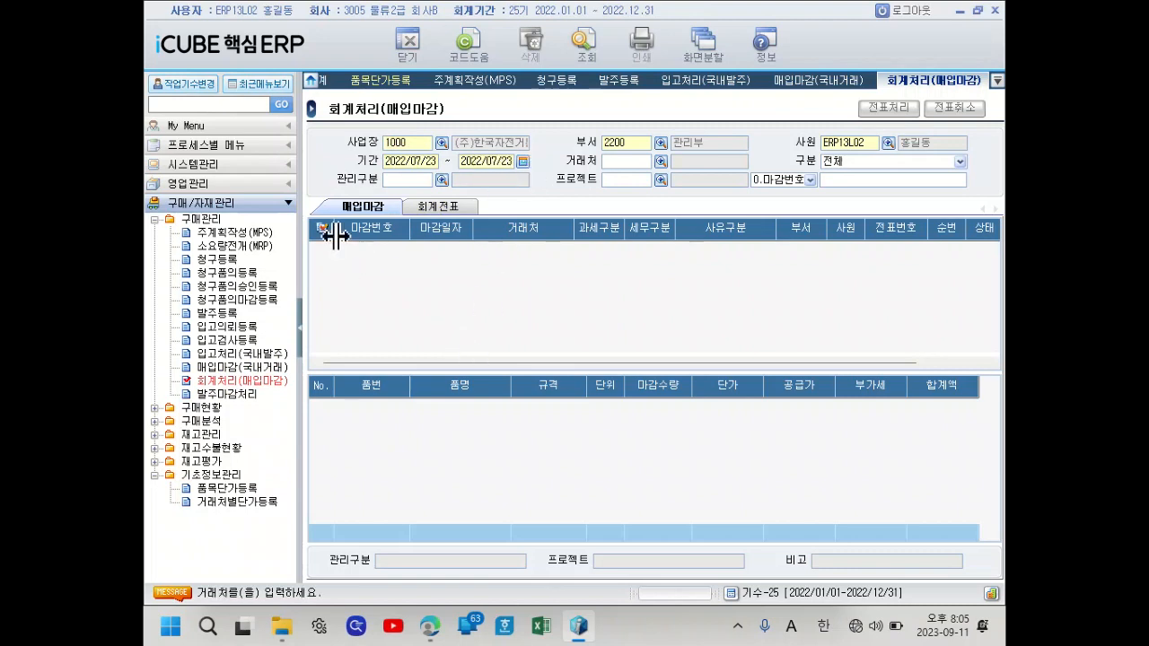
pyautogui.click(585, 42)
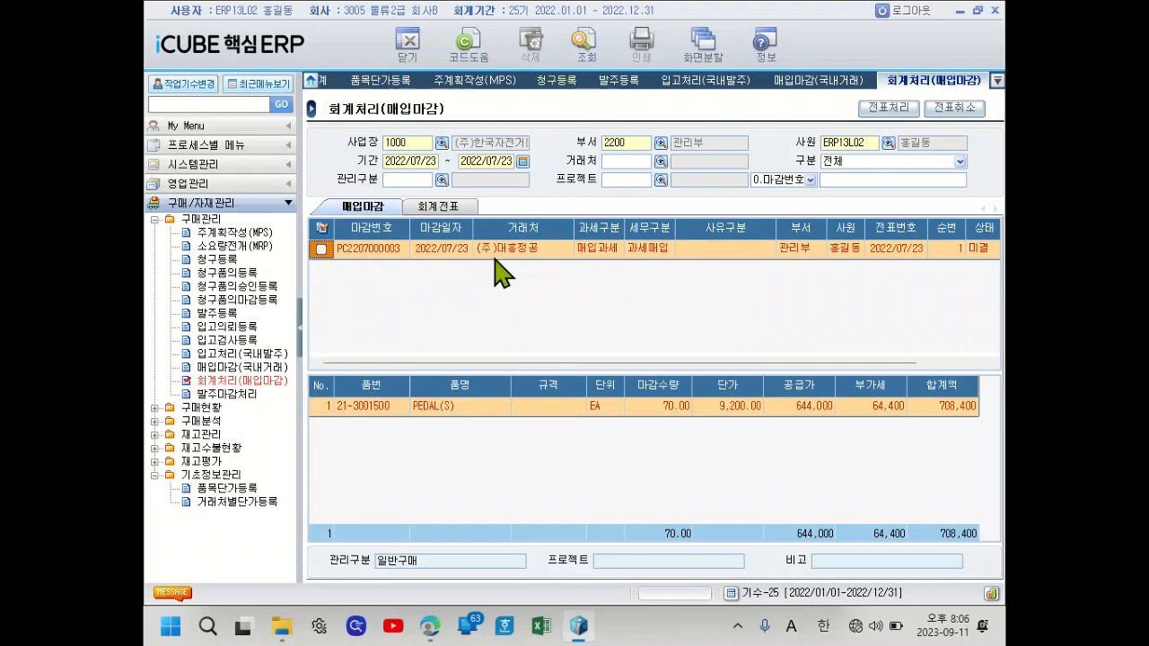
# Query the 회계전표 for the (주)대흥정공 closing and check the 구분 and 계정과목 of its journal lines.
pyautogui.click(446, 215)
pyautogui.click(585, 45)
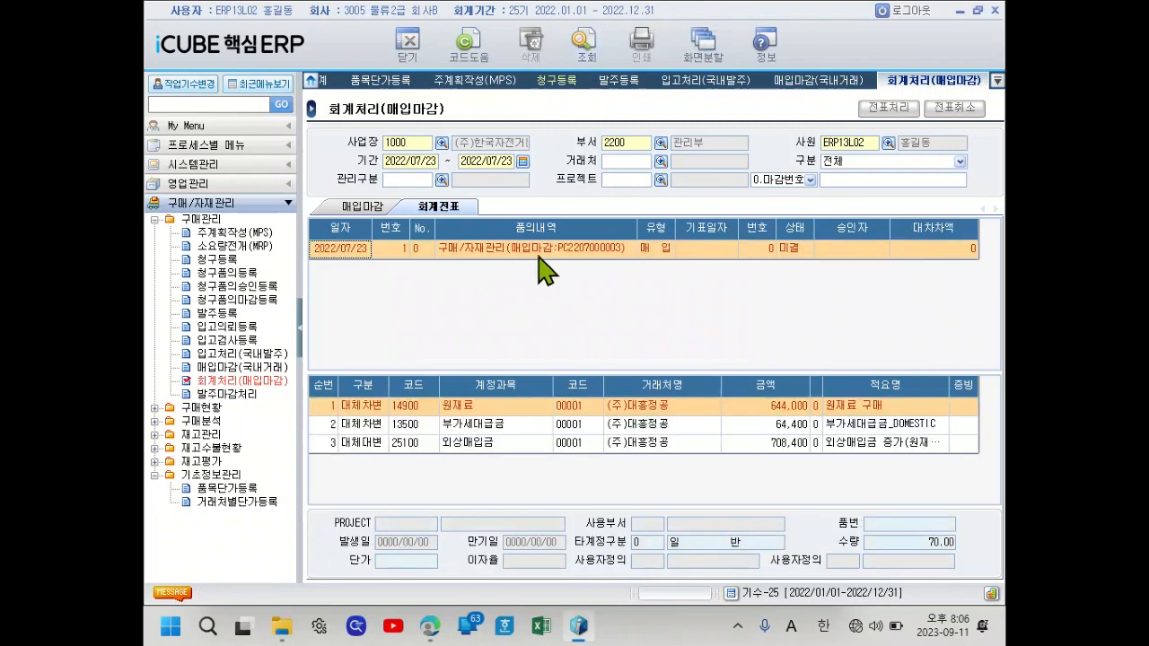
pyautogui.click(350, 208)
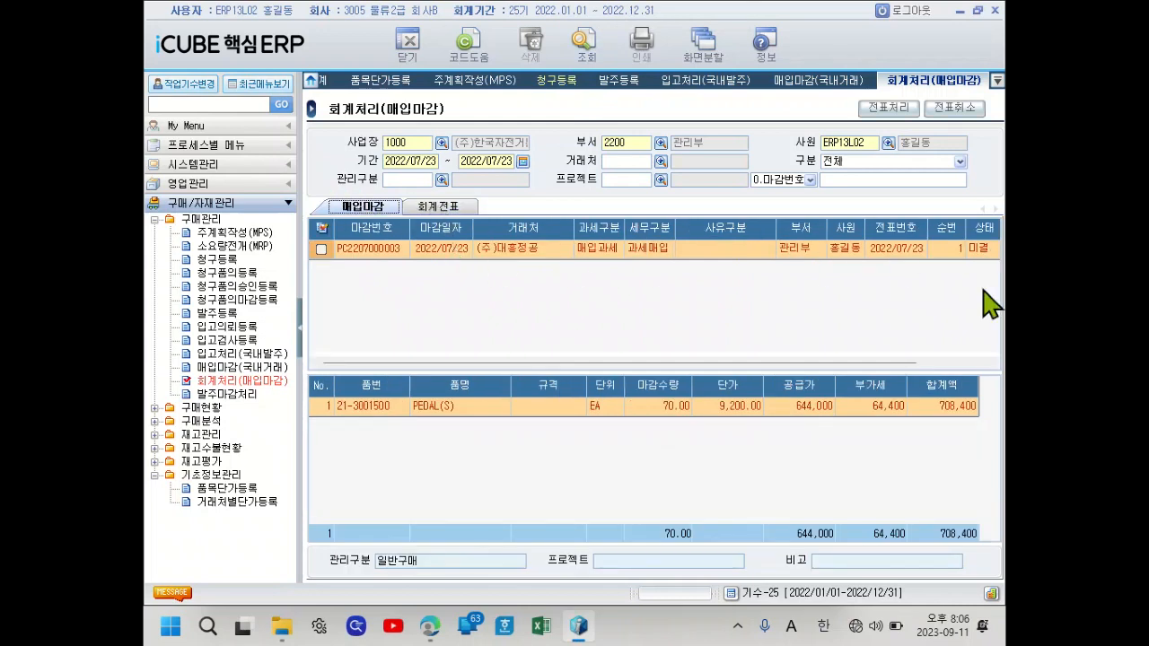
pyautogui.click(431, 206)
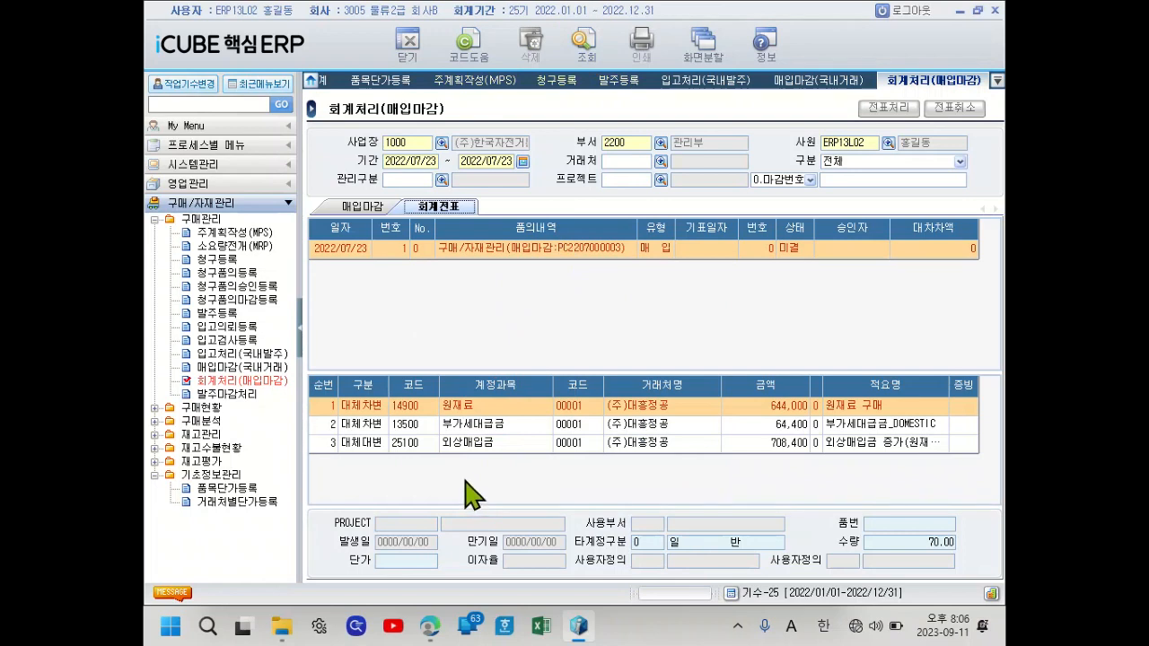
pyautogui.click(366, 412)
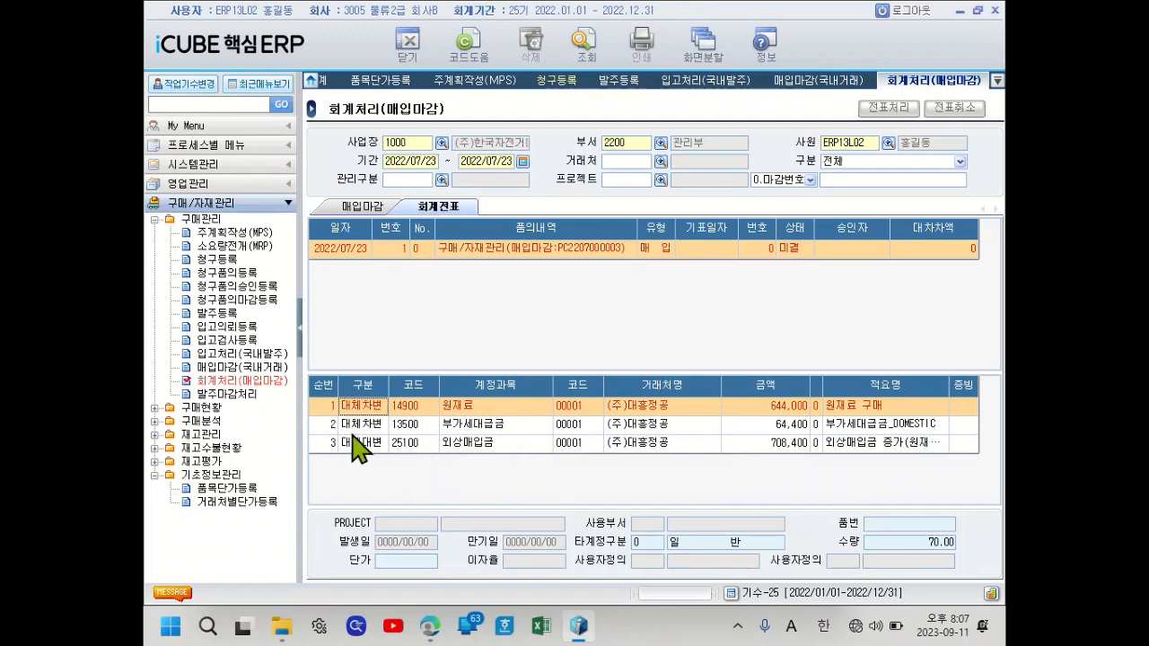
pyautogui.click(463, 427)
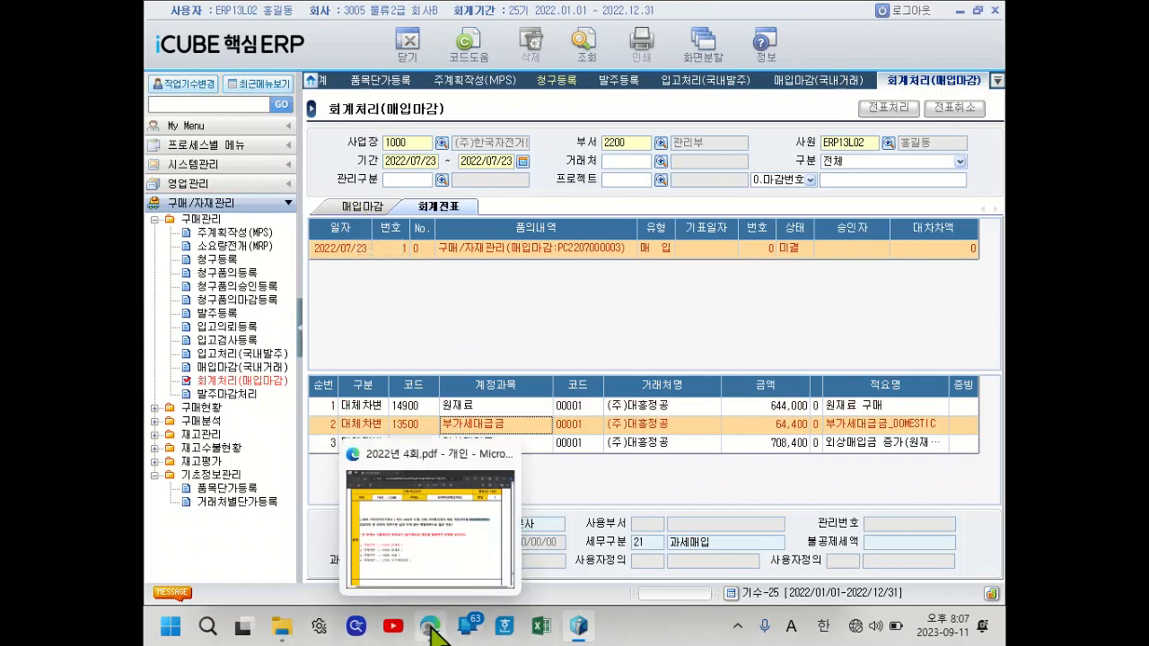
# Switch to the exam PDF in Edge and review question 19's explanation, continuing to question 20.
pyautogui.click(448, 472)
pyautogui.scroll(-15, 613, 422)
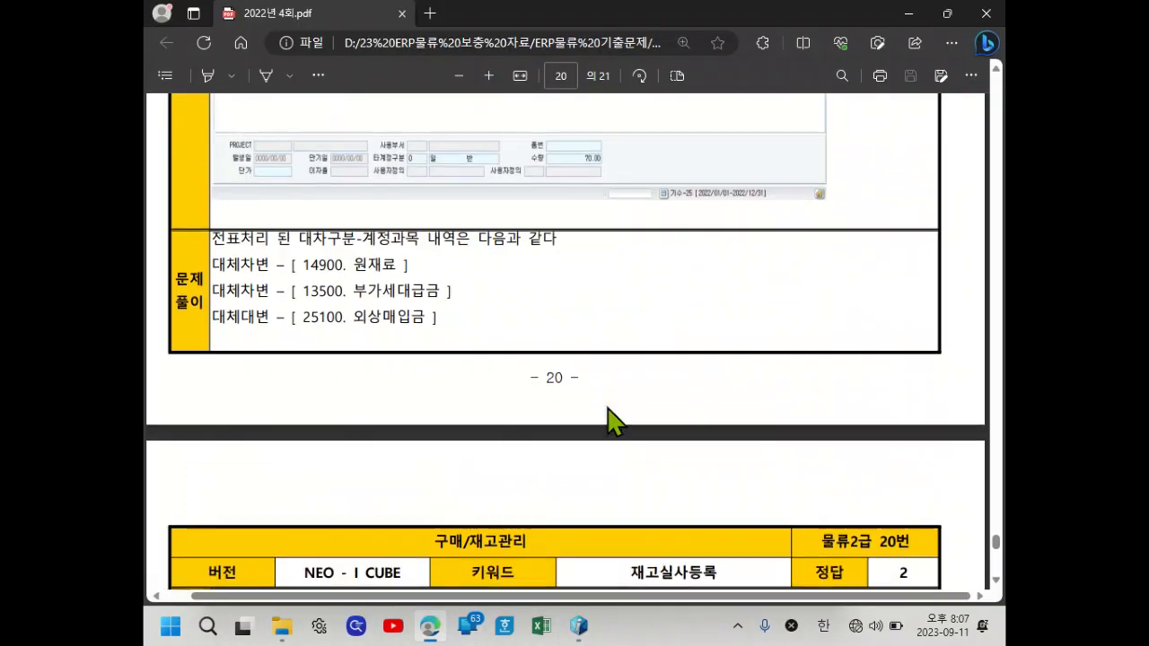
pyautogui.scroll(-1, 612, 422)
pyautogui.scroll(1, 613, 422)
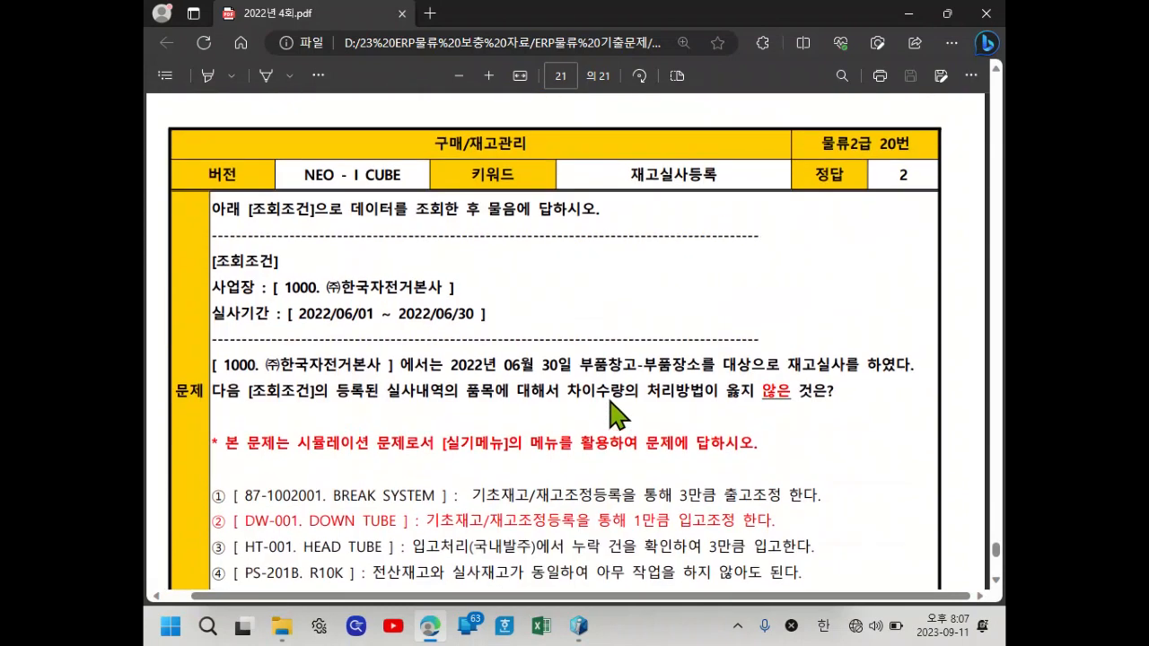
# Read question 20 on 재고실사등록, highlighting the stocktake sentence, the registered 실사내역 phrase and the term 차이수량.
pyautogui.scroll(-1, 431, 342)
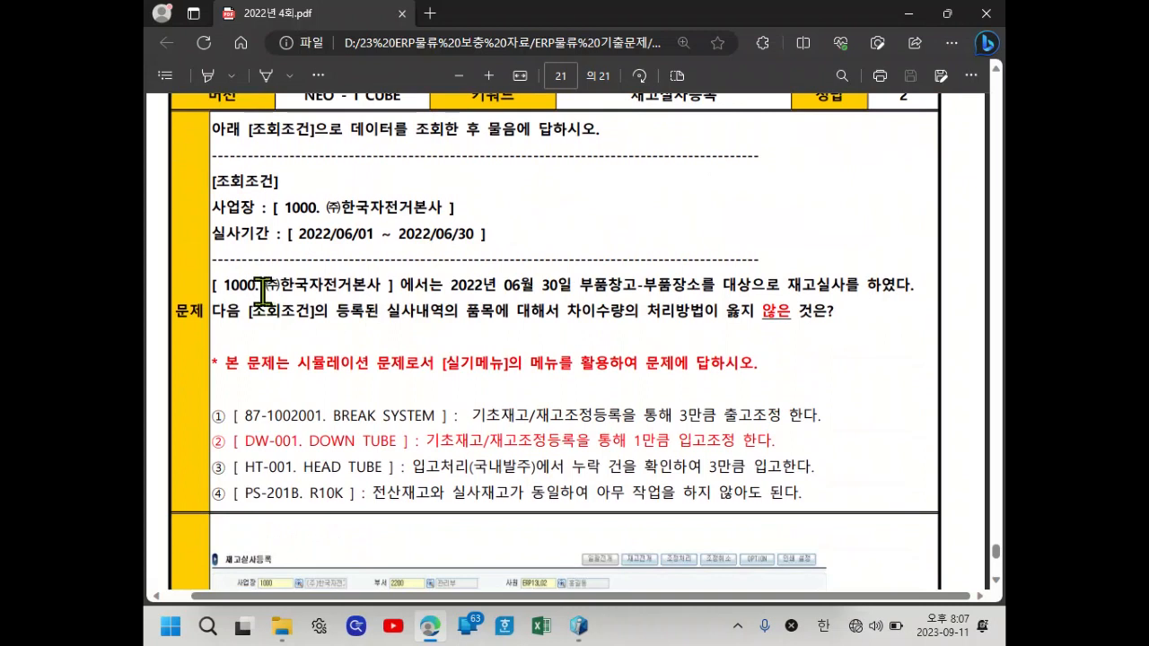
pyautogui.moveTo(443, 286); pyautogui.dragTo(799, 289)
pyautogui.click(805, 296)
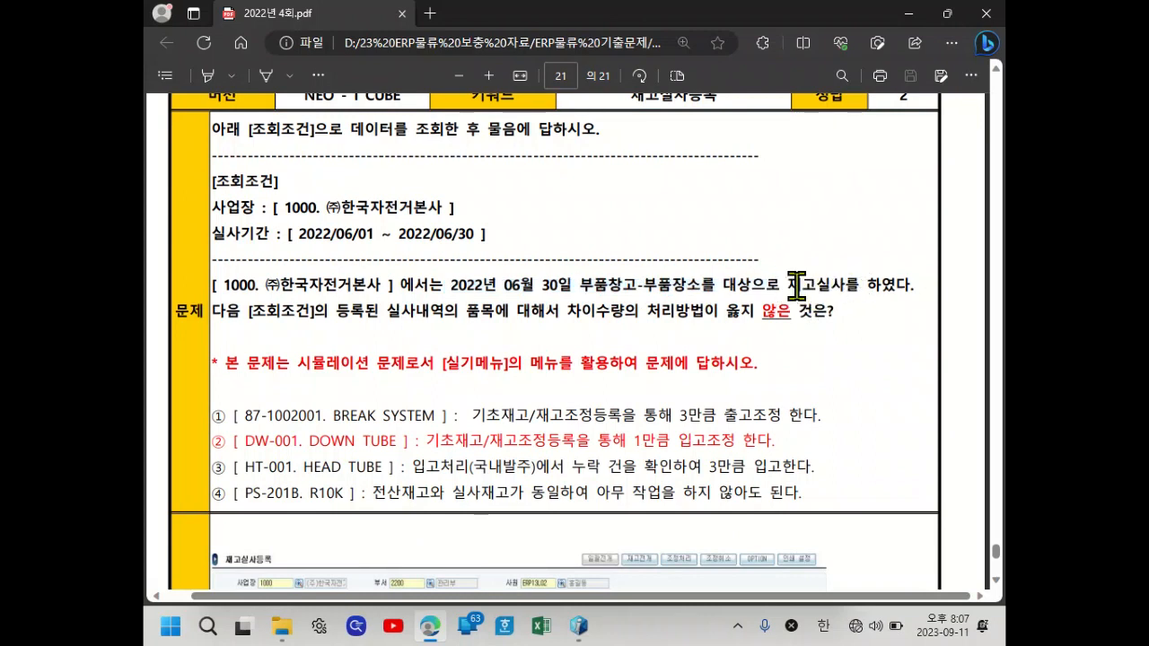
pyautogui.moveTo(329, 312); pyautogui.dragTo(526, 316)
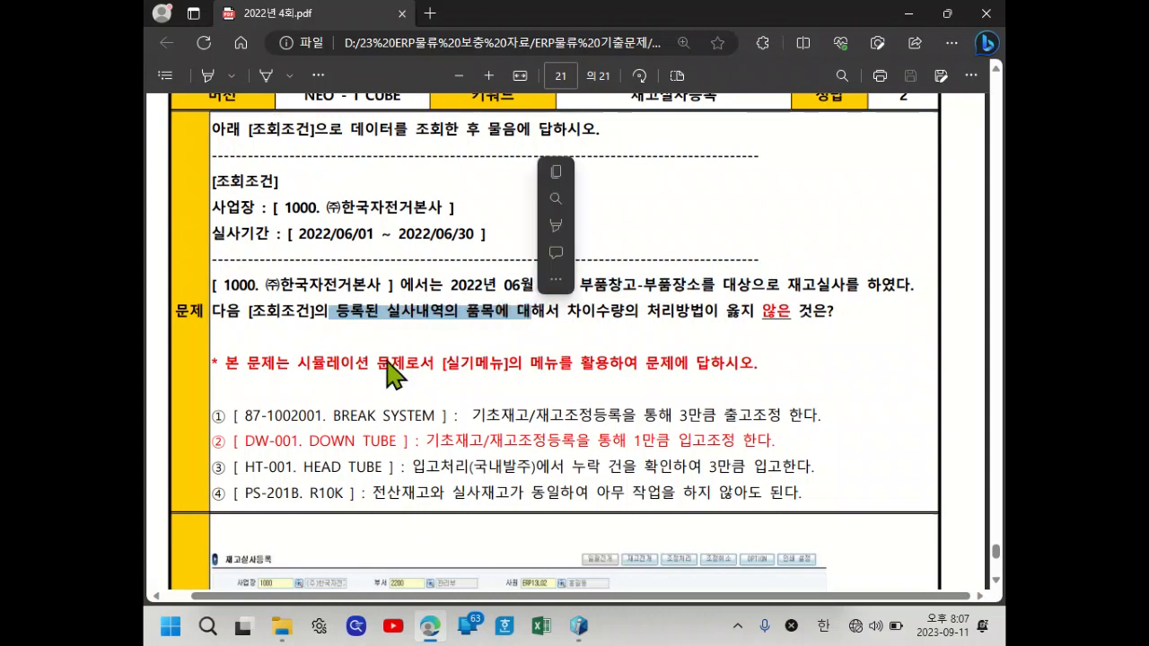
pyautogui.click(410, 328)
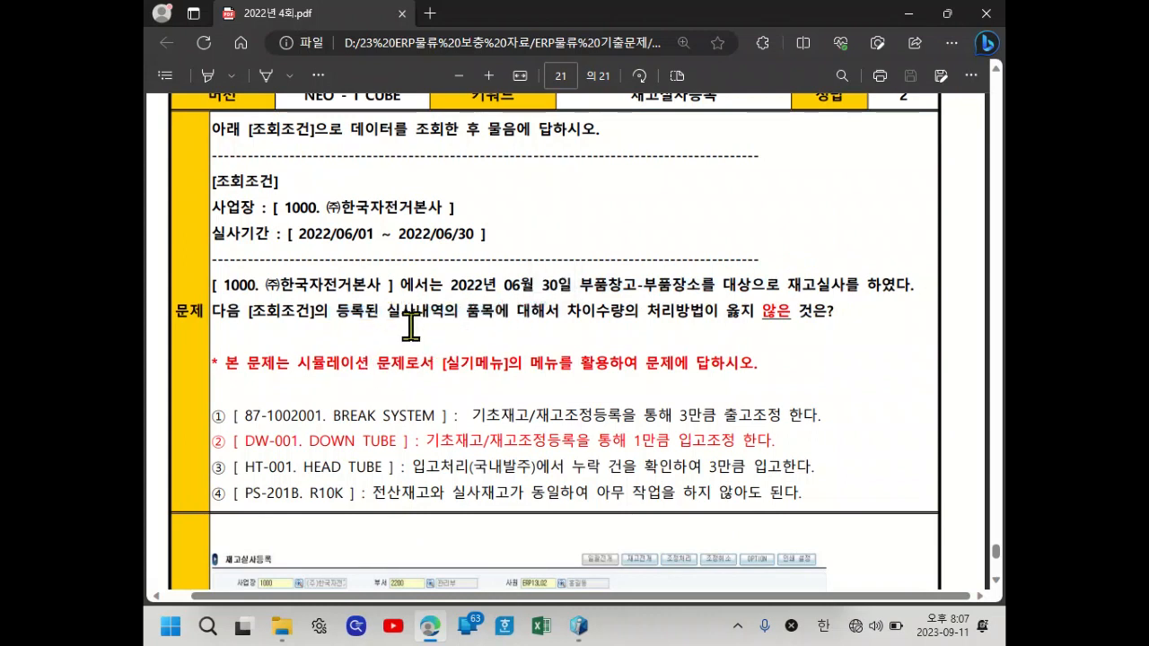
pyautogui.moveTo(567, 311); pyautogui.dragTo(626, 313)
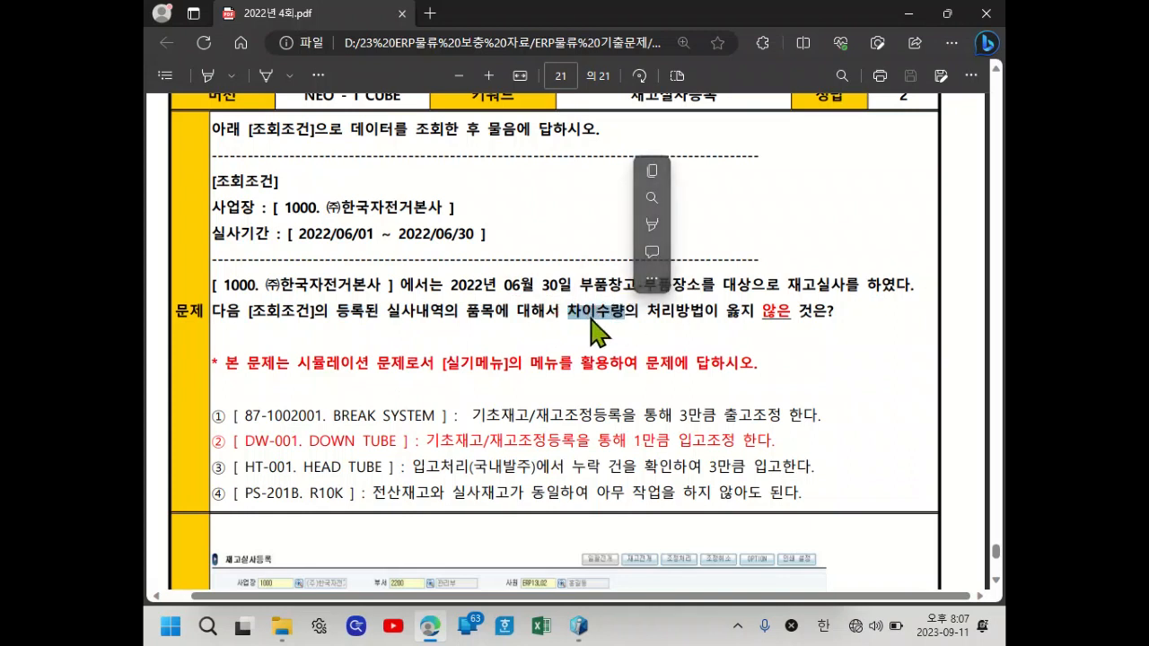
pyautogui.click(687, 318)
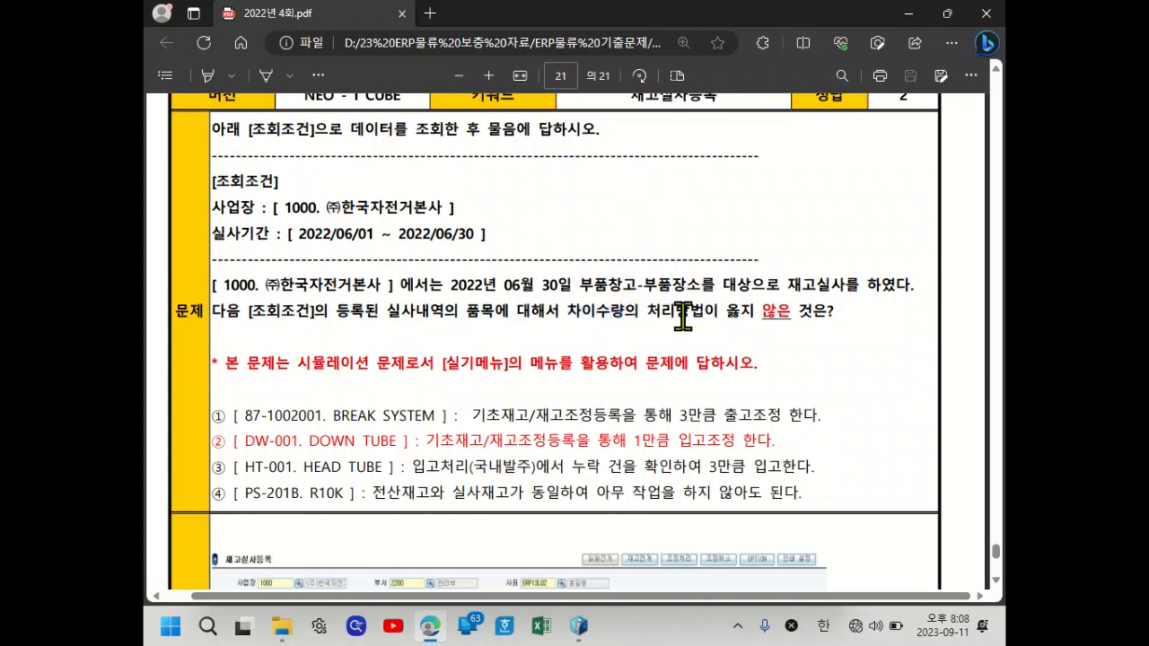
# Switch back to iCUBE 핵심ERP and open 재고실사등록 under 재고관리.
pyautogui.moveTo(574, 624)
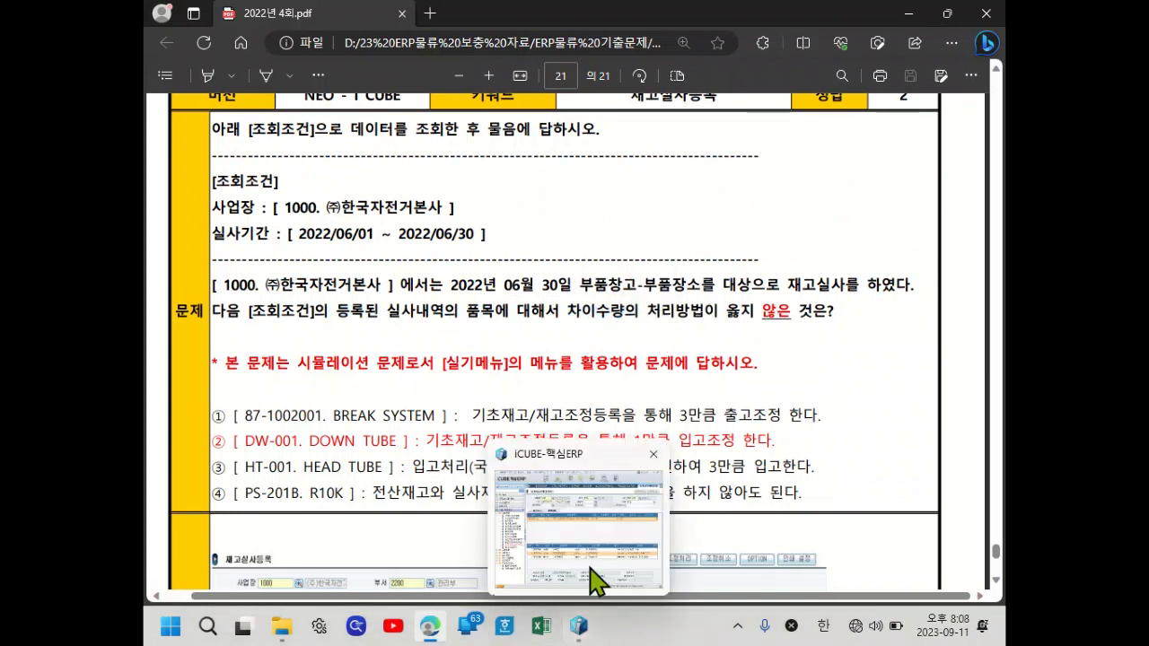
pyautogui.click(582, 599)
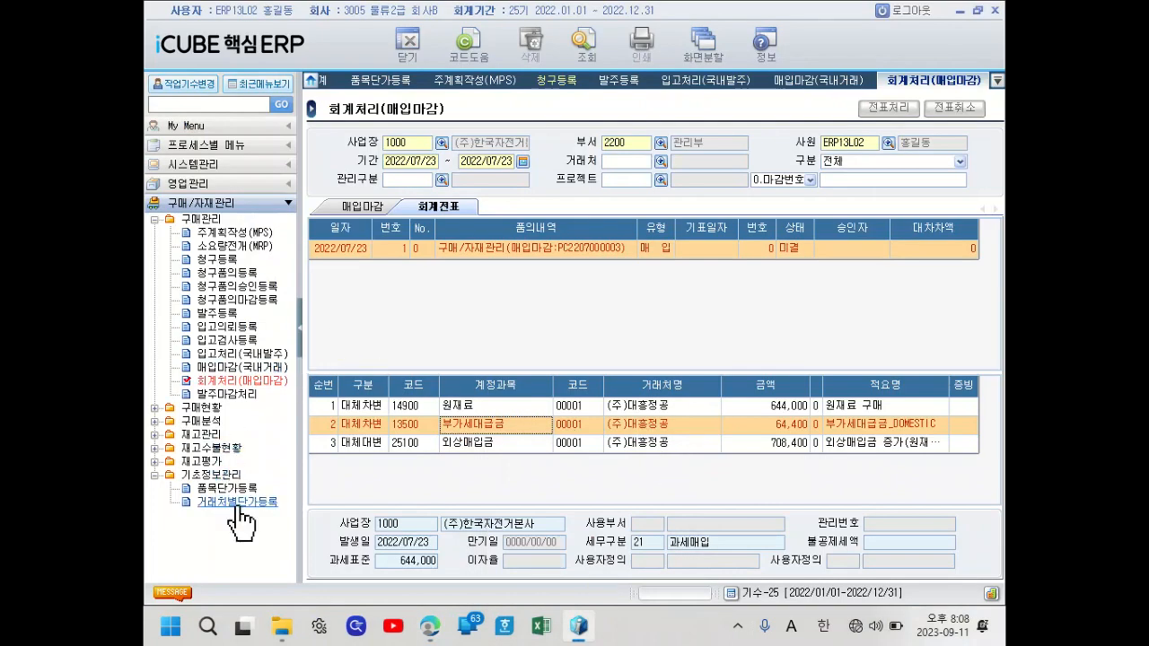
pyautogui.click(155, 435)
pyautogui.scroll(-3, 260, 471)
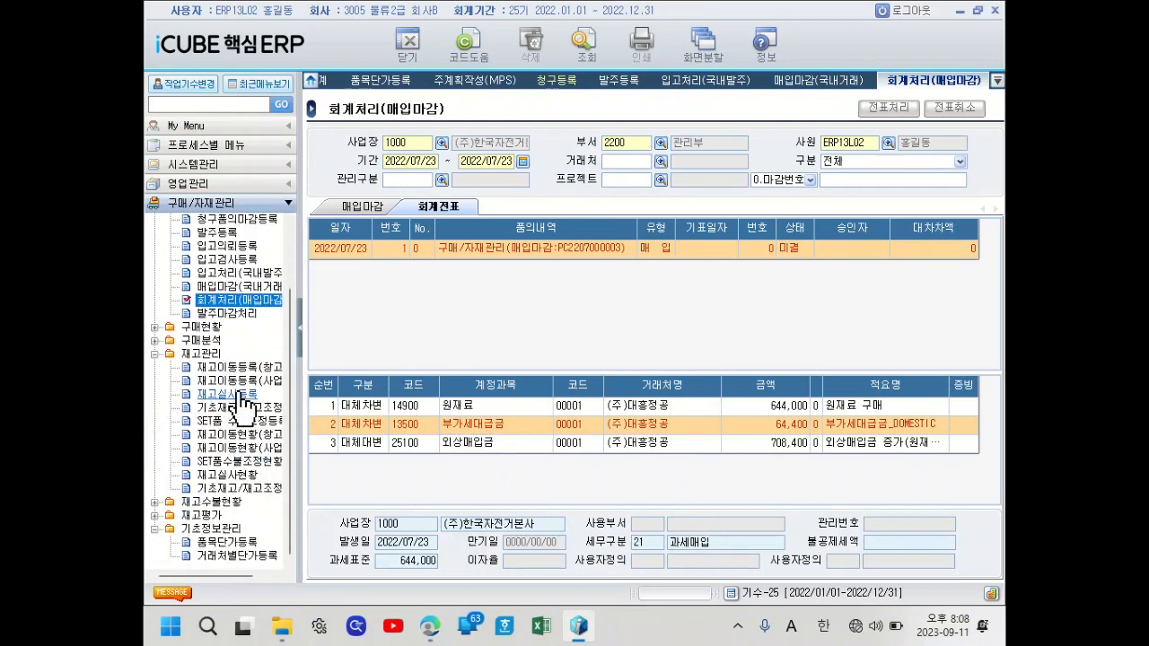
pyautogui.click(241, 395)
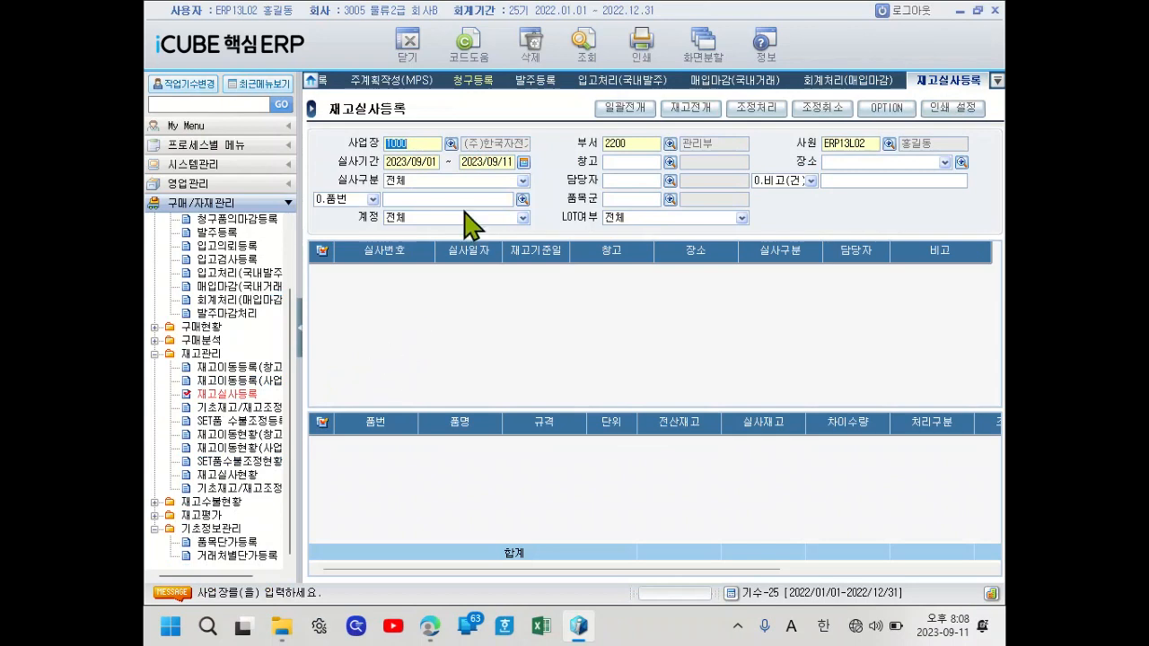
# Query 재고실사등록 for 실사기간 2022/06/01 to 2022/06/30 and select the 부품창고/부품장소 stocktake to show its items.
pyautogui.click(411, 162)
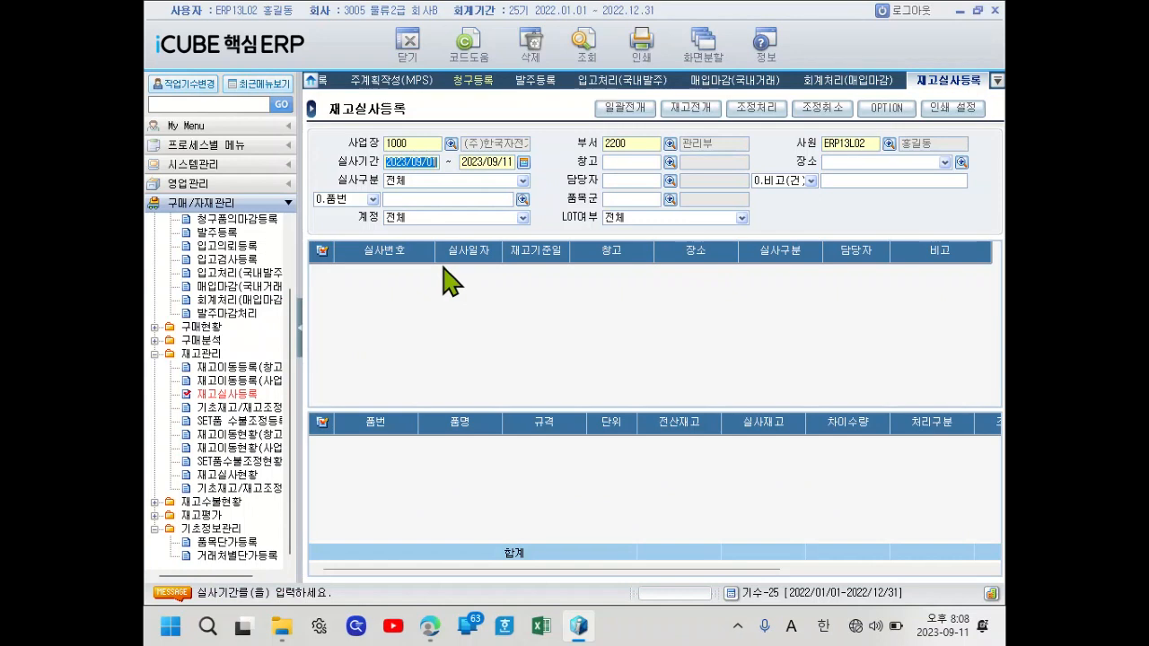
pyautogui.write('202')
pyautogui.press('Tab')
pyautogui.write('202')
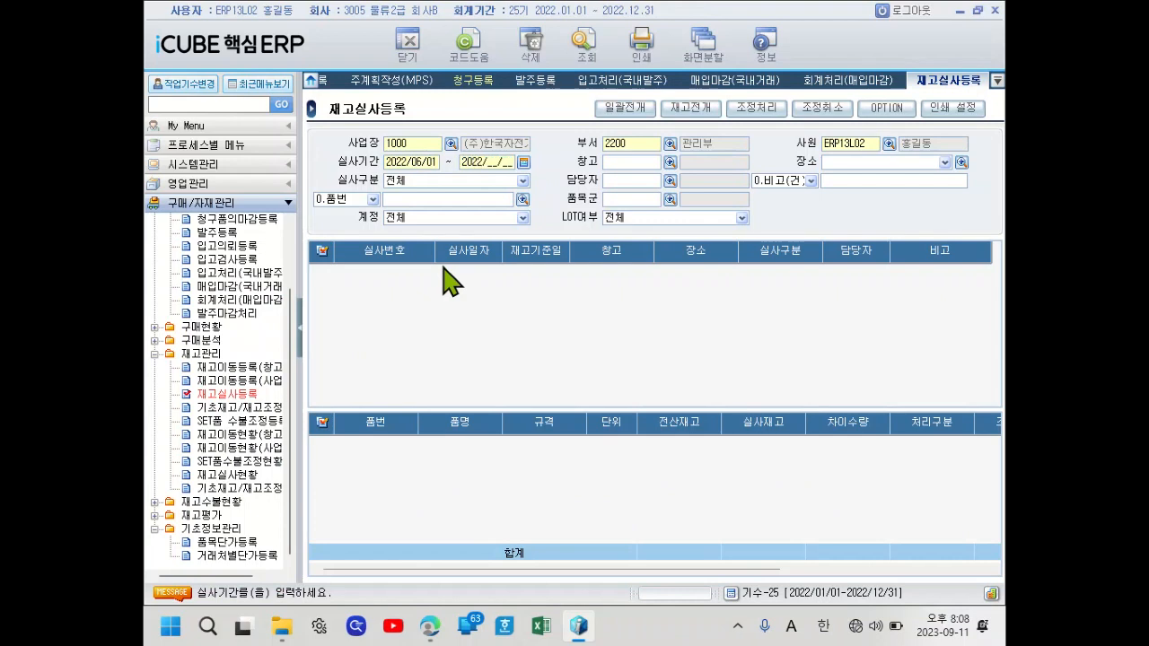
pyautogui.write('2/06/30')
pyautogui.press('Tab')
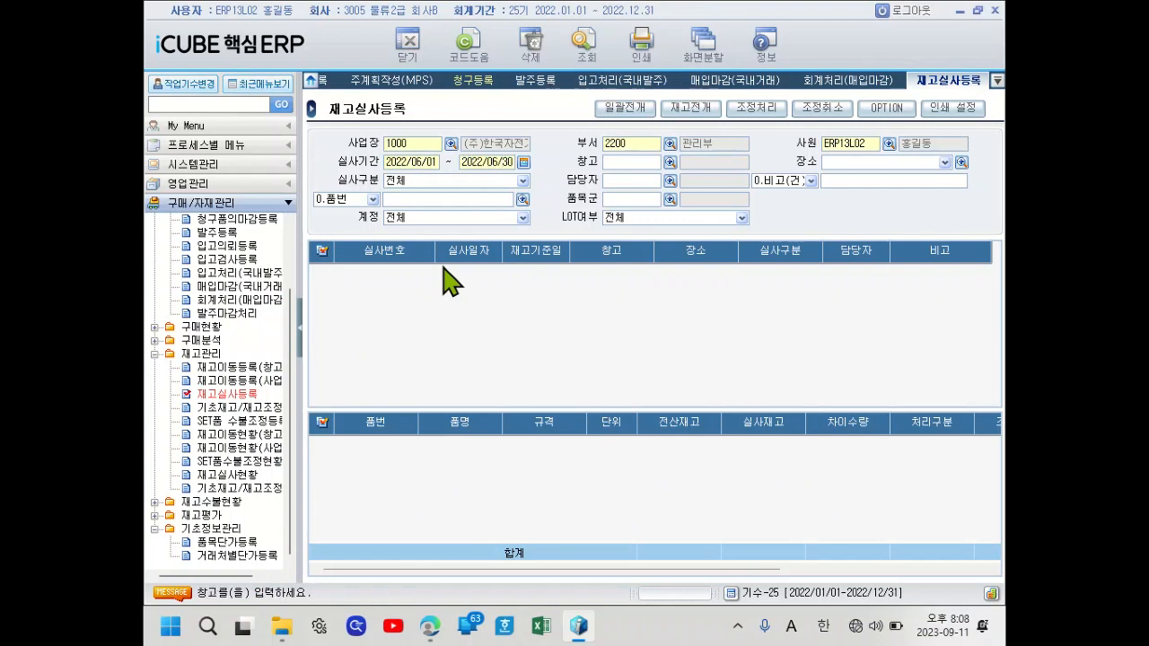
pyautogui.press('Tab')
pyautogui.press('Tab')
pyautogui.press('Tab')
pyautogui.press('Tab')
pyautogui.press('Tab')
pyautogui.press('Tab')
pyautogui.press('Tab')
pyautogui.click(462, 270)
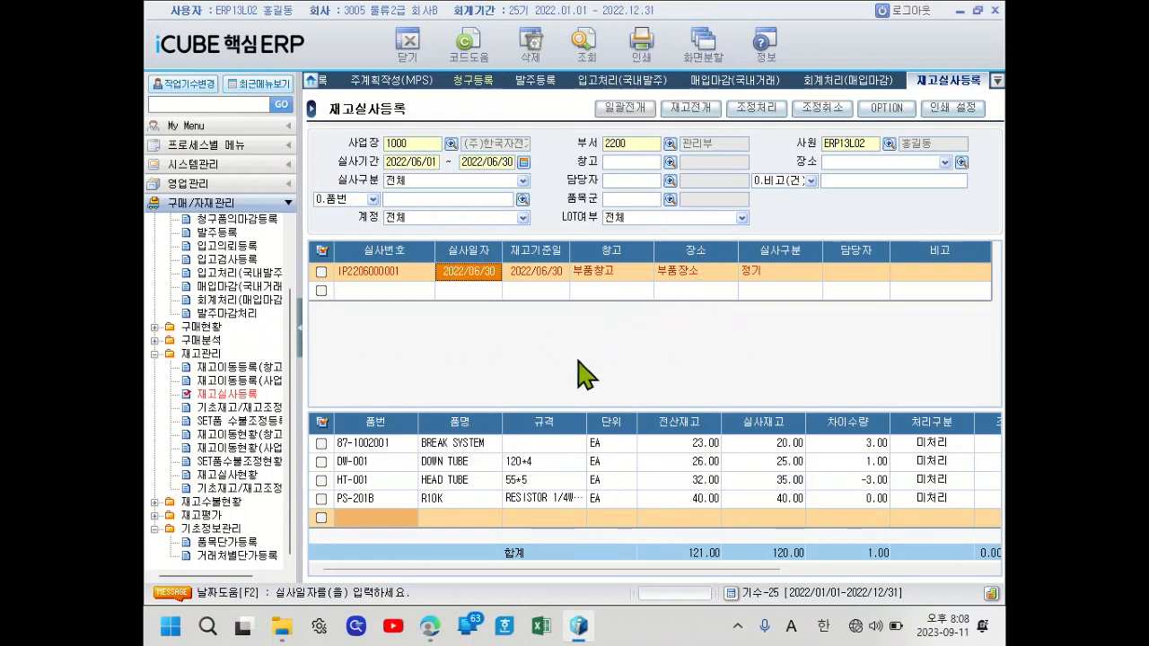
# Go through the 실사재고 quantities of R10K, BREAK SYSTEM, DOWN TUBE and HEAD TUBE in the stocktake details.
pyautogui.click(710, 500)
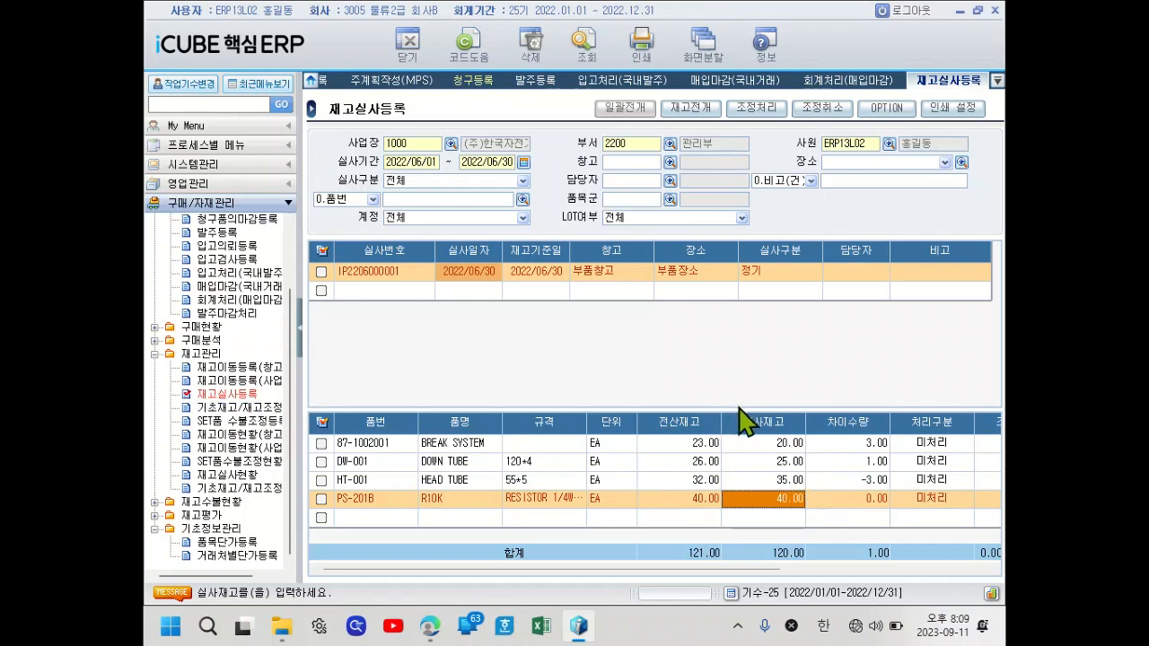
pyautogui.click(795, 446)
pyautogui.click(789, 457)
pyautogui.click(789, 444)
pyautogui.click(785, 462)
pyautogui.click(782, 482)
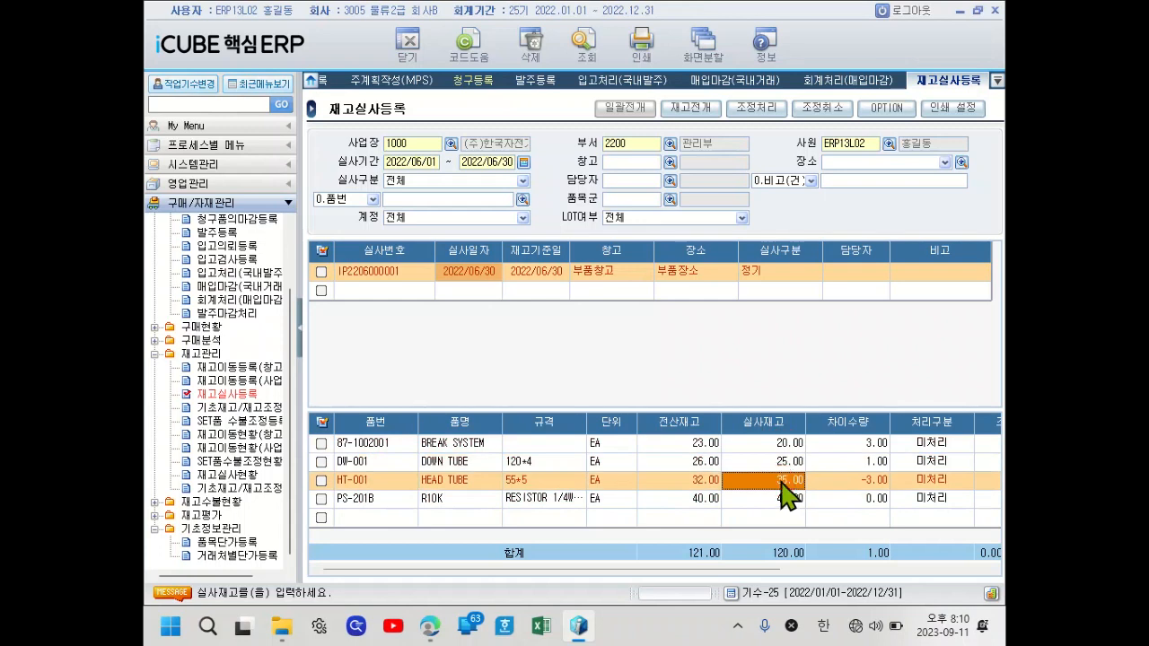
pyautogui.click(782, 462)
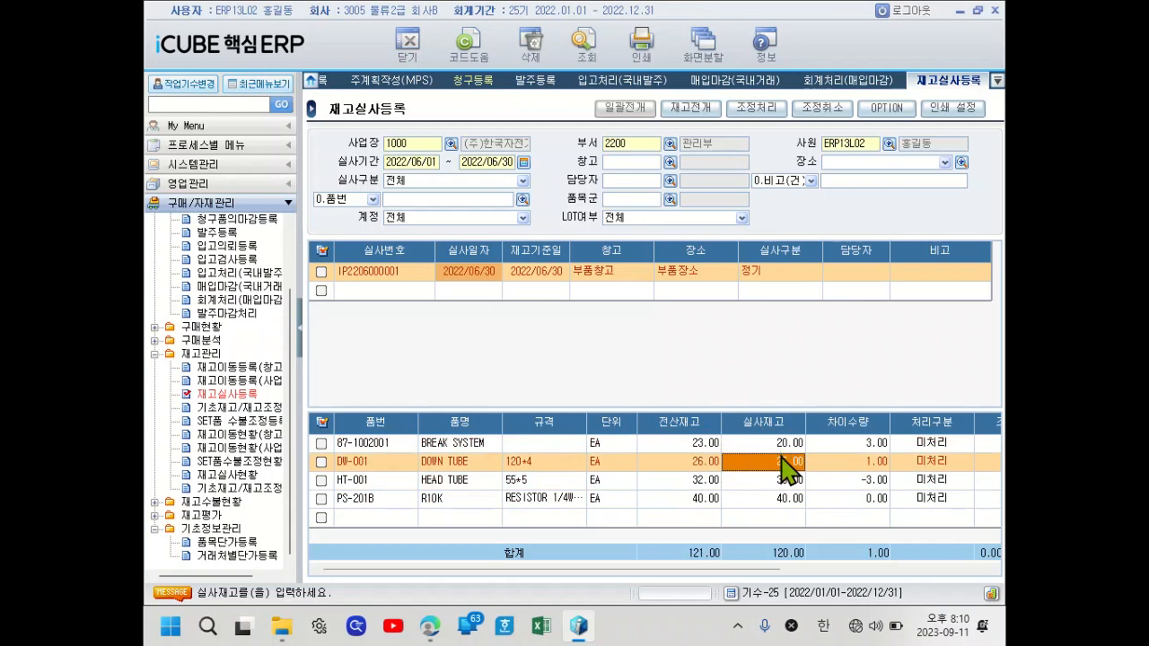
pyautogui.press('Up')
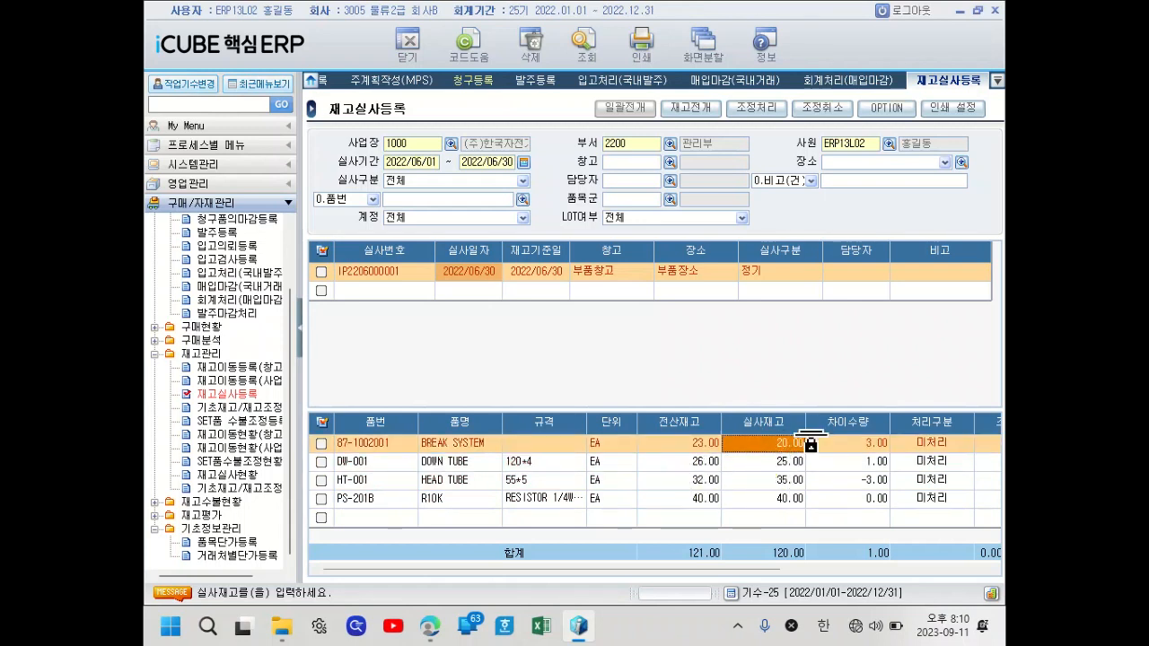
# Compare 전산재고 with 실사재고 for BREAK SYSTEM, DOWN TUBE, HEAD TUBE and R10K to judge how each 차이수량 should be handled.
pyautogui.click(688, 449)
pyautogui.click(703, 463)
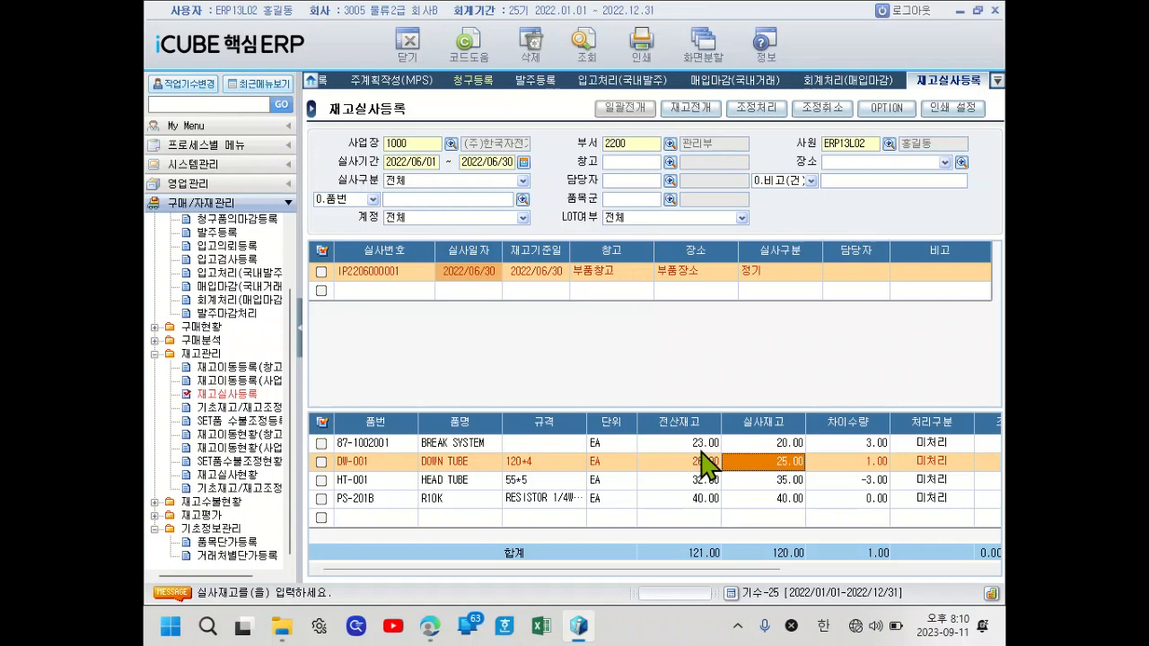
pyautogui.click(746, 441)
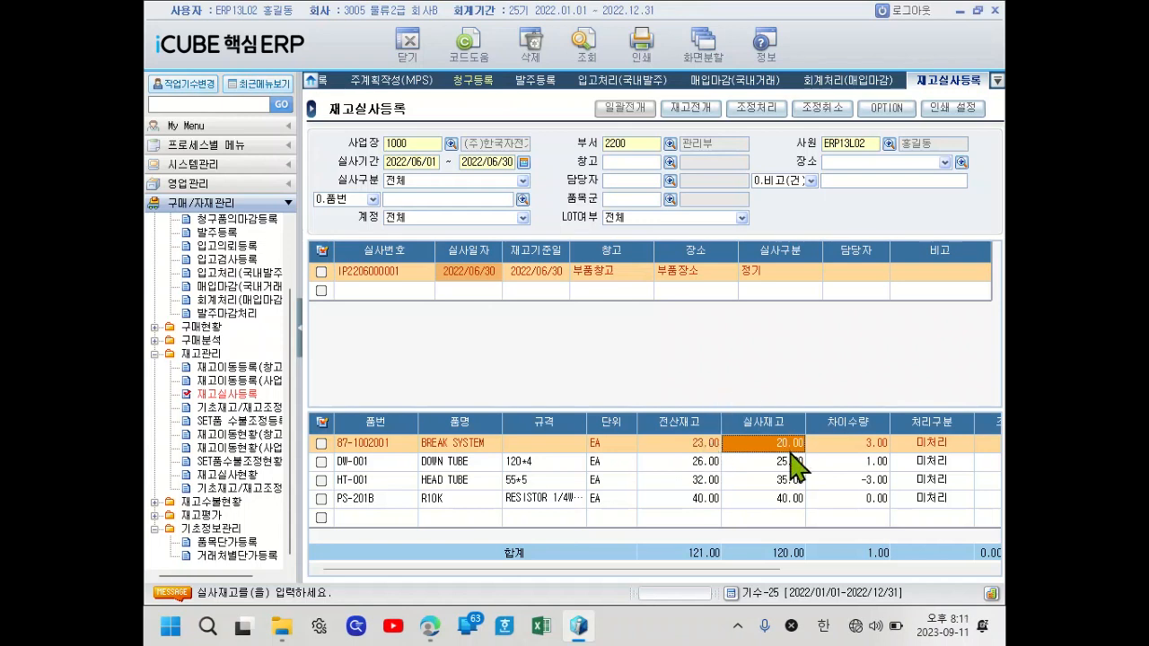
pyautogui.click(727, 464)
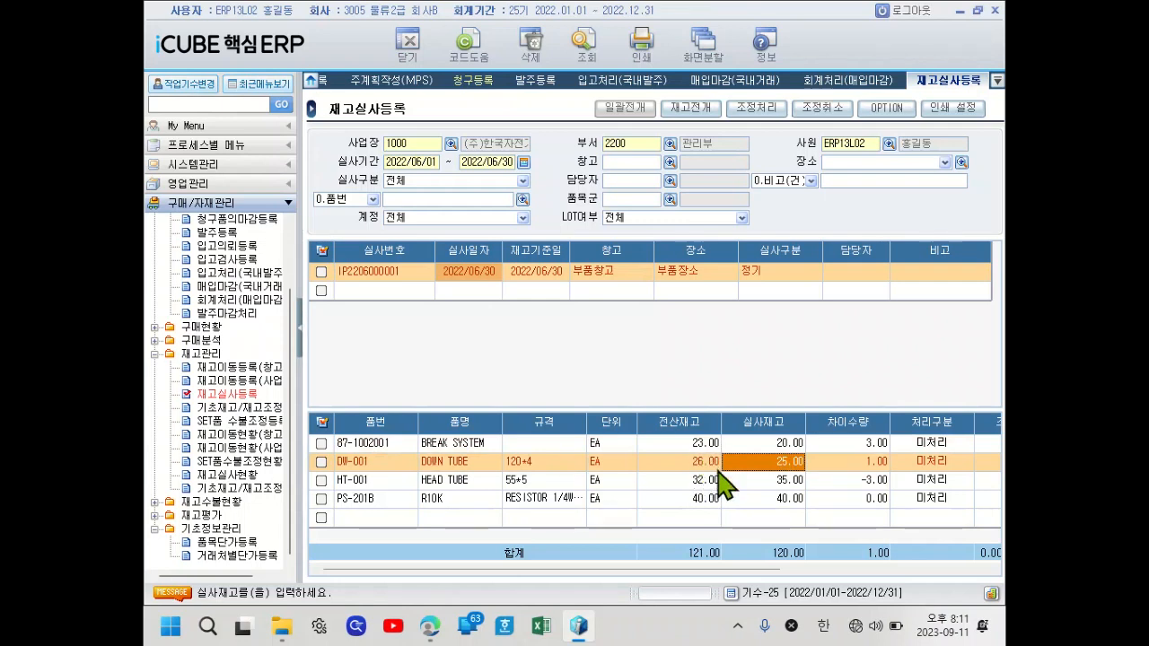
pyautogui.click(786, 461)
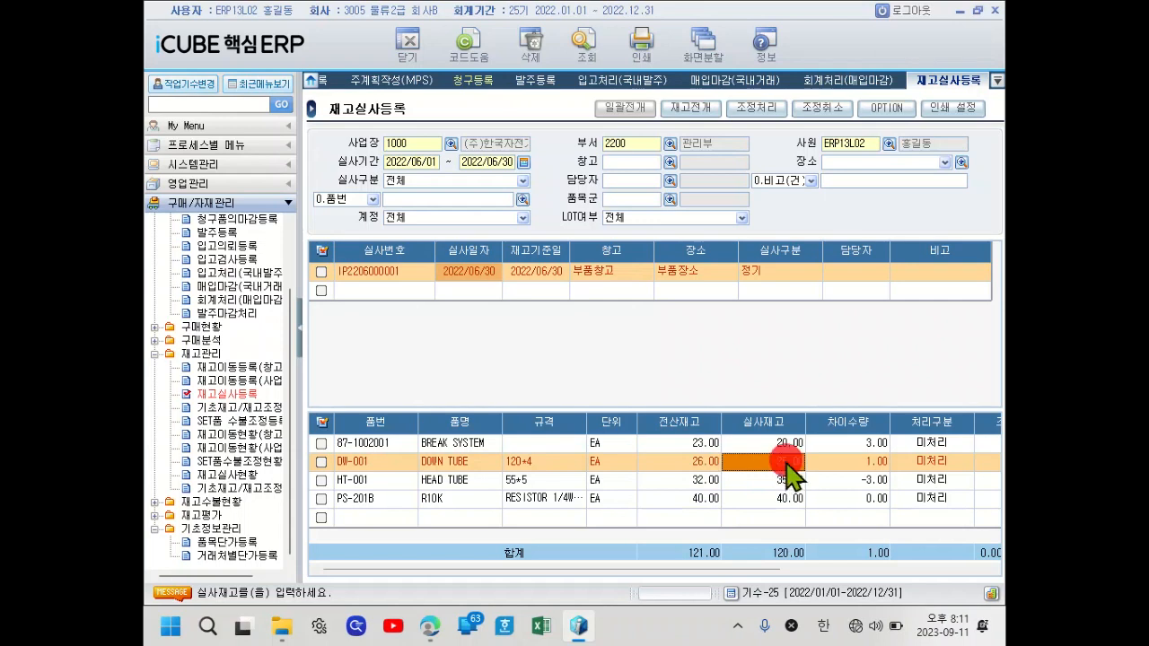
pyautogui.click(699, 463)
pyautogui.click(711, 483)
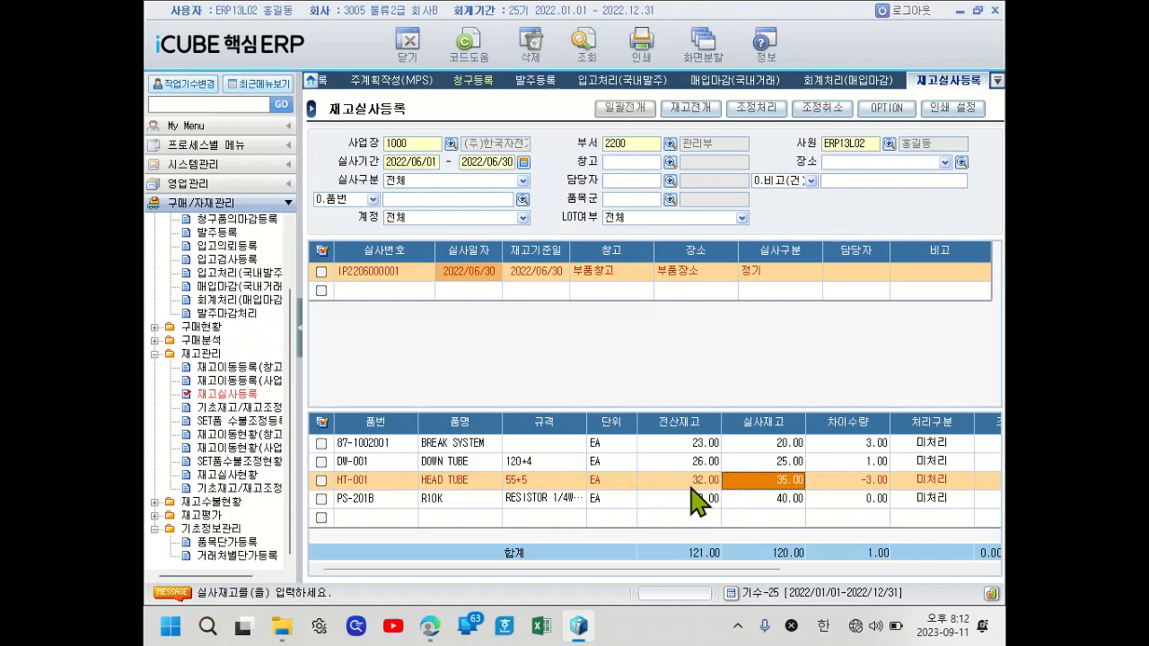
pyautogui.click(703, 487)
pyautogui.click(762, 498)
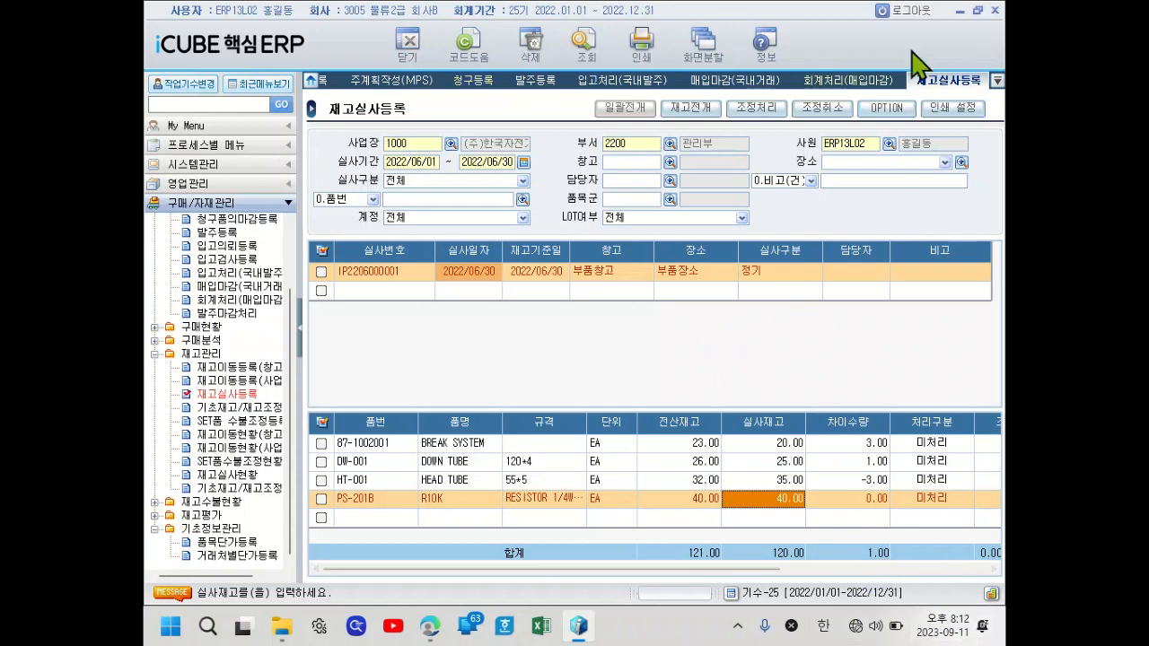
# Minimize the ERP and the exam PDF to return to the 실무 folder of exam files.
pyautogui.click(959, 10)
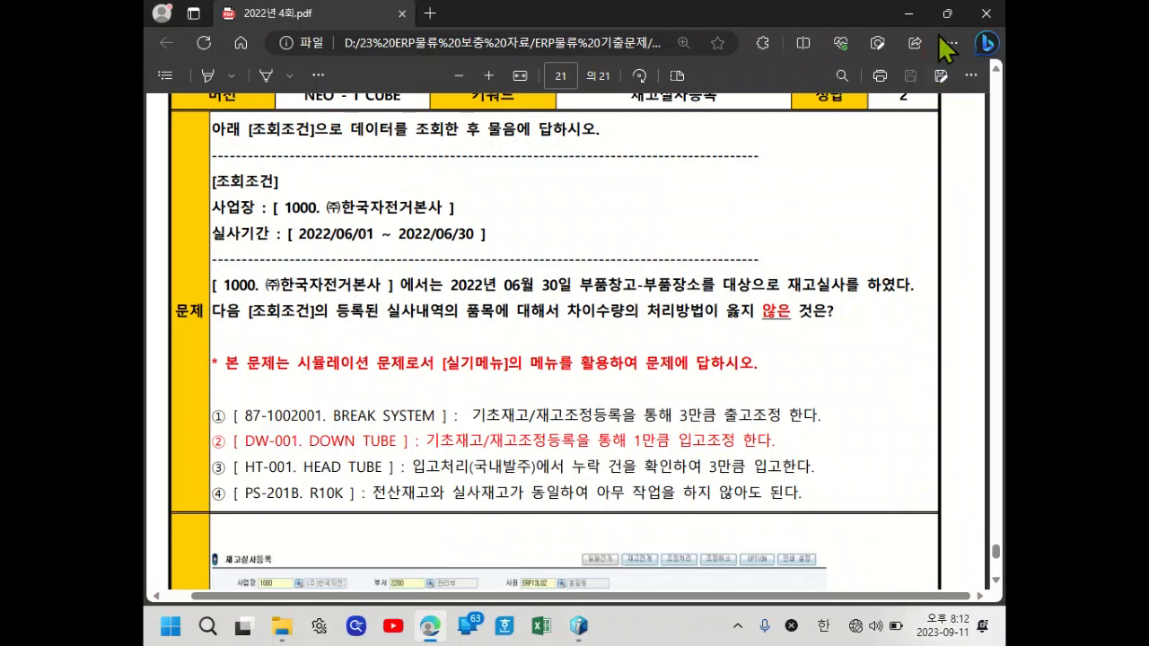
pyautogui.click(909, 15)
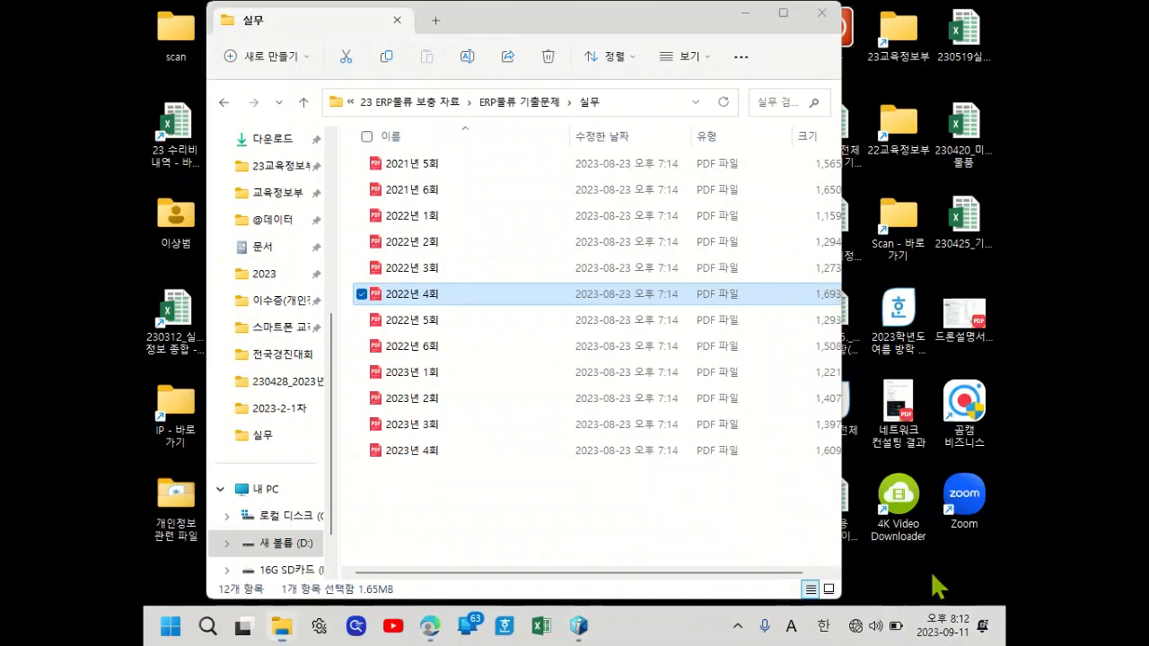